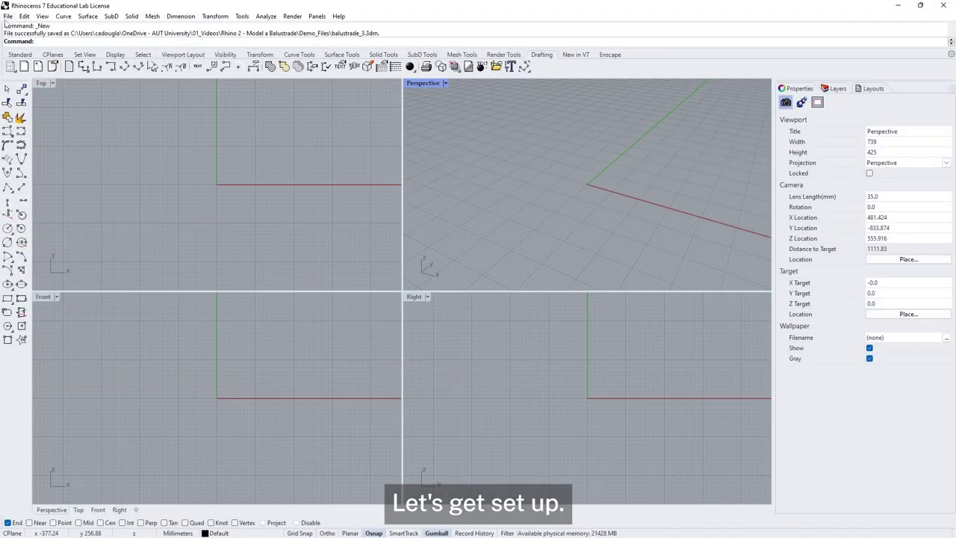
# - Start a new file from the Large Objects - Millimeters template without saving the current one, and display the Standard tools
pyautogui.click(7, 16)
pyautogui.click(30, 25)
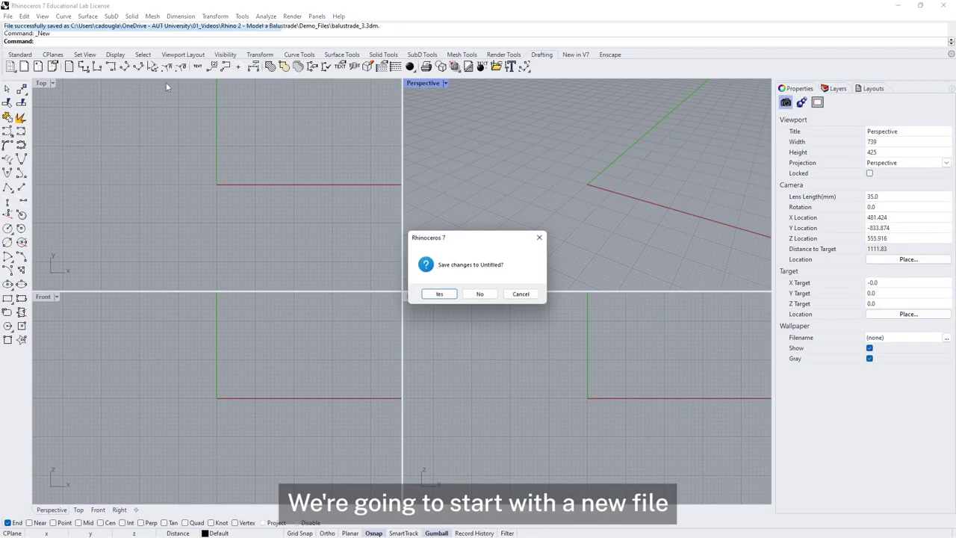
pyautogui.click(475, 294)
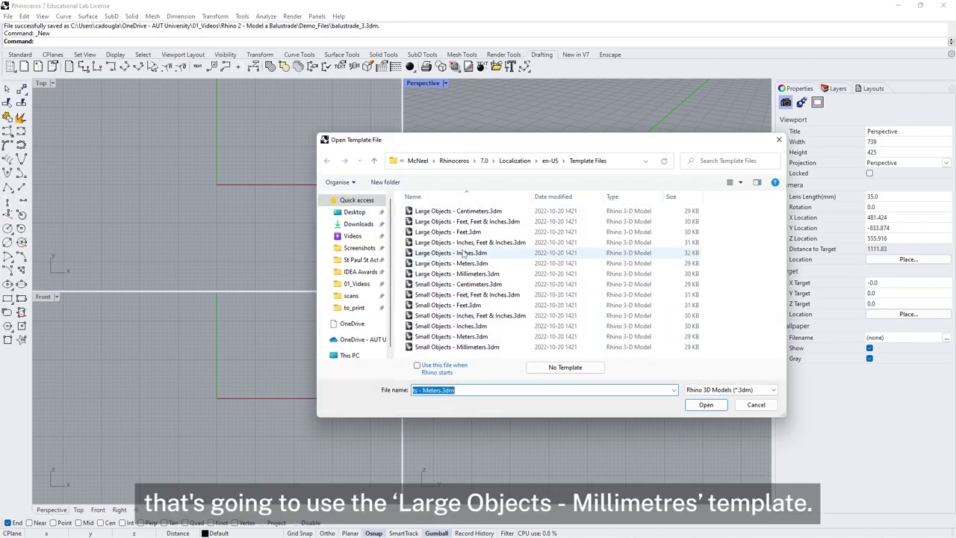
pyautogui.click(474, 274)
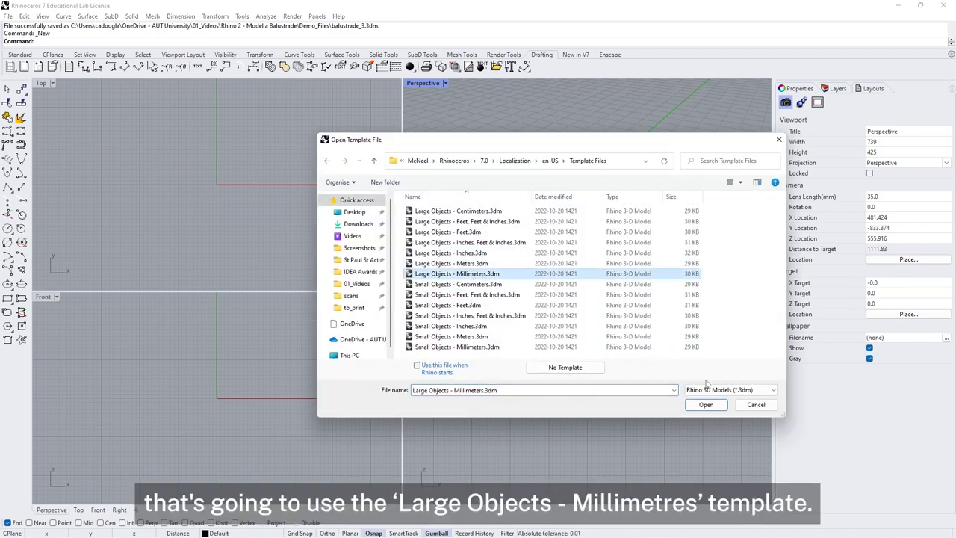
pyautogui.click(708, 406)
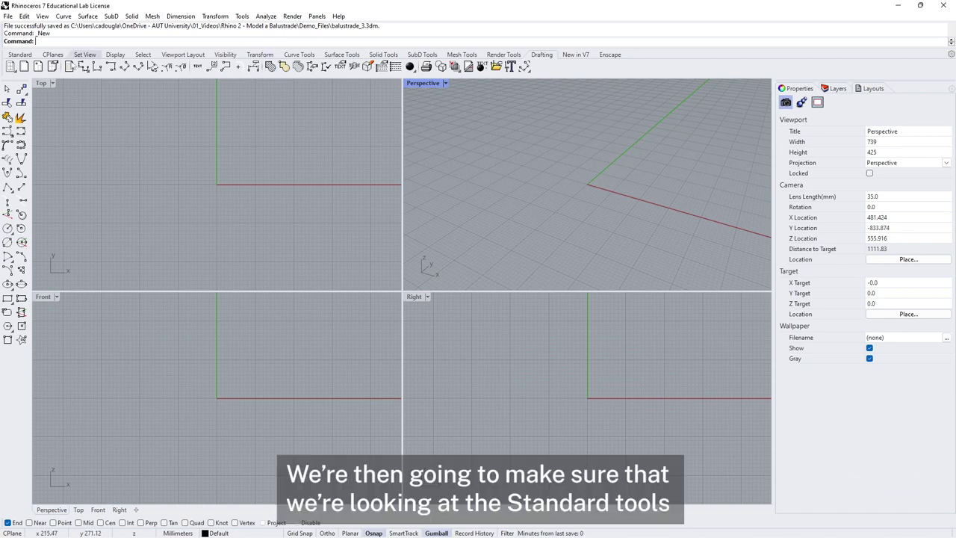
pyautogui.click(20, 54)
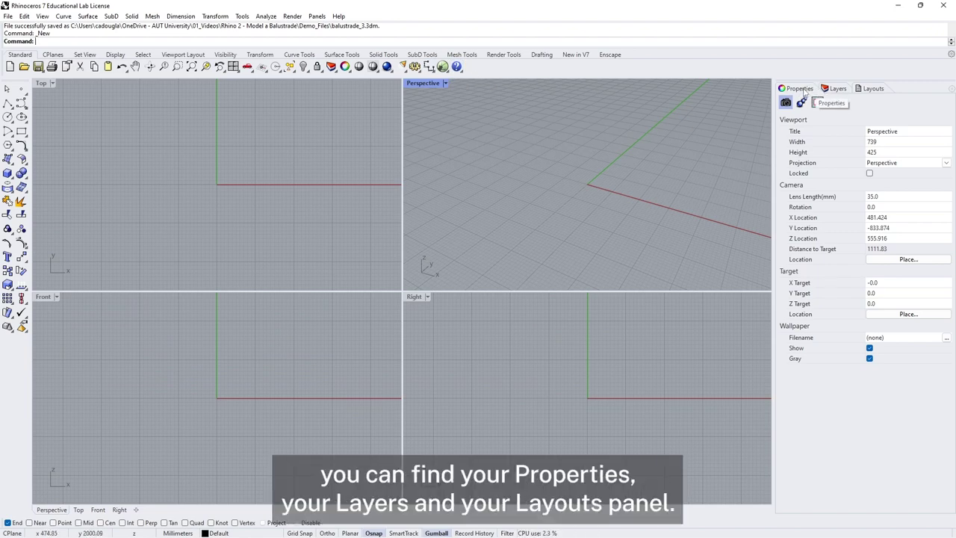
# - Look through the Layers and Layouts panels and the list of available panels, ending on Properties
pyautogui.click(838, 89)
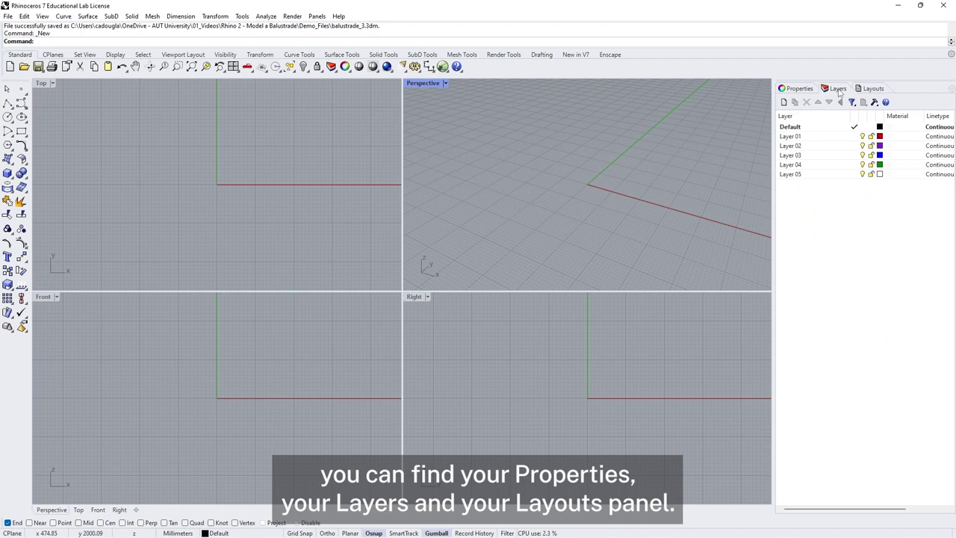
pyautogui.click(874, 89)
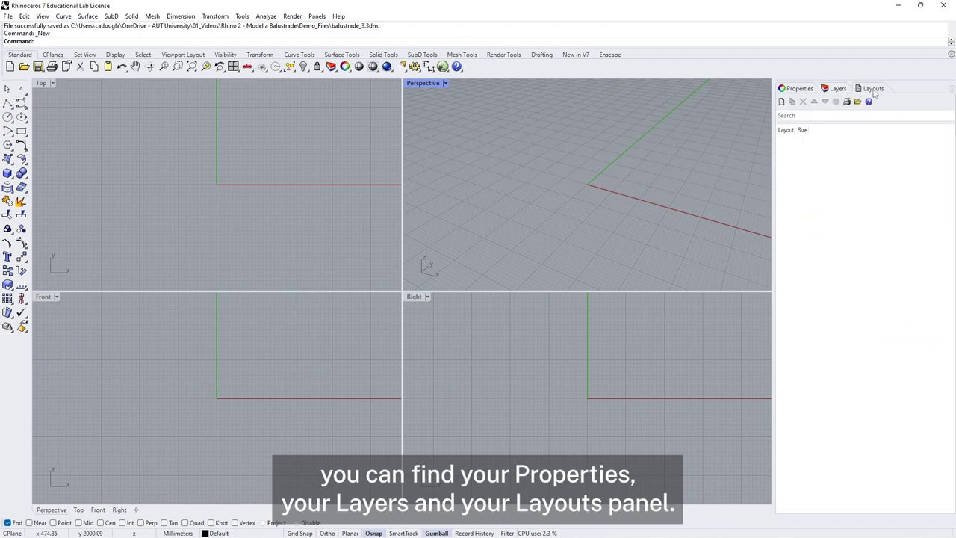
pyautogui.click(952, 89)
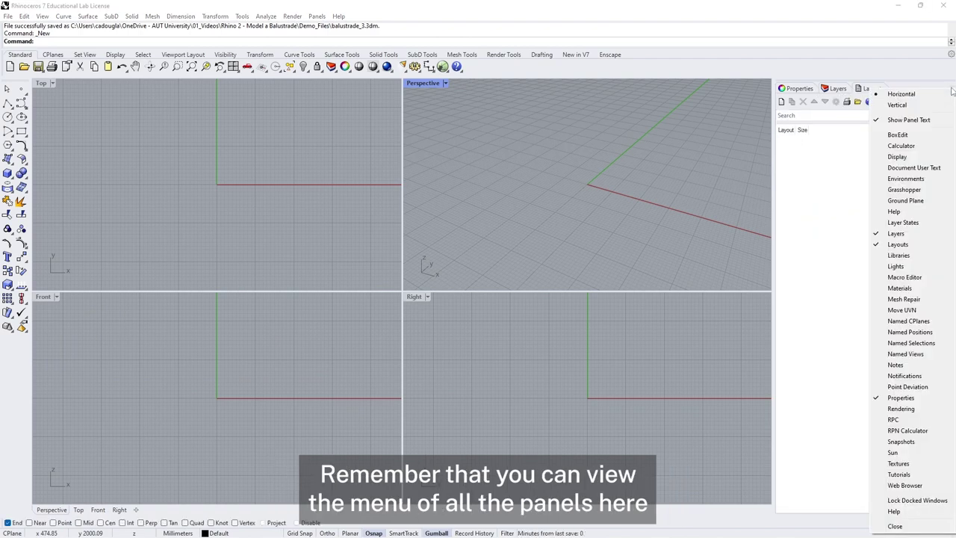
pyautogui.click(798, 88)
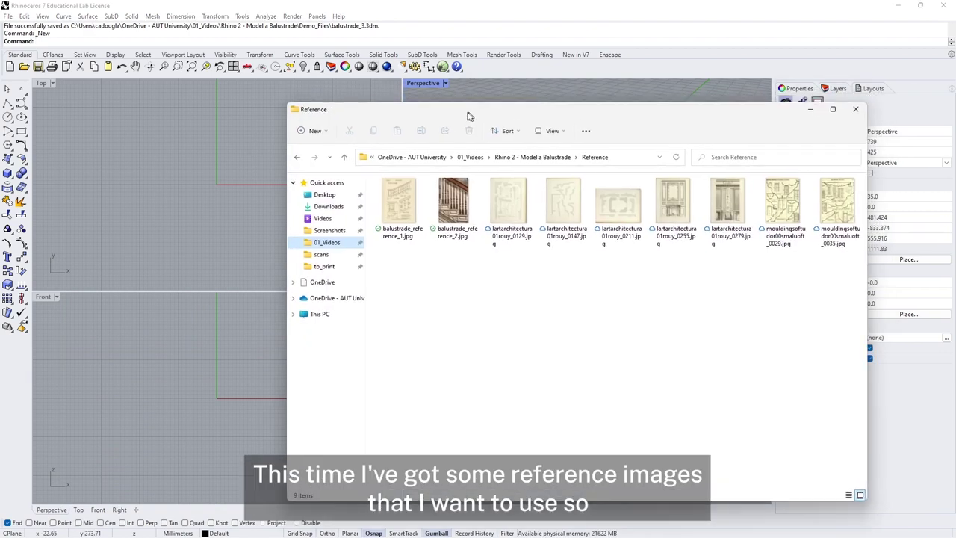
# - Bring balustrade_reference_1.jpg from the Reference folder into the Top view as a picture placed by two corners
pyautogui.moveTo(443, 113); pyautogui.dragTo(399, 122)
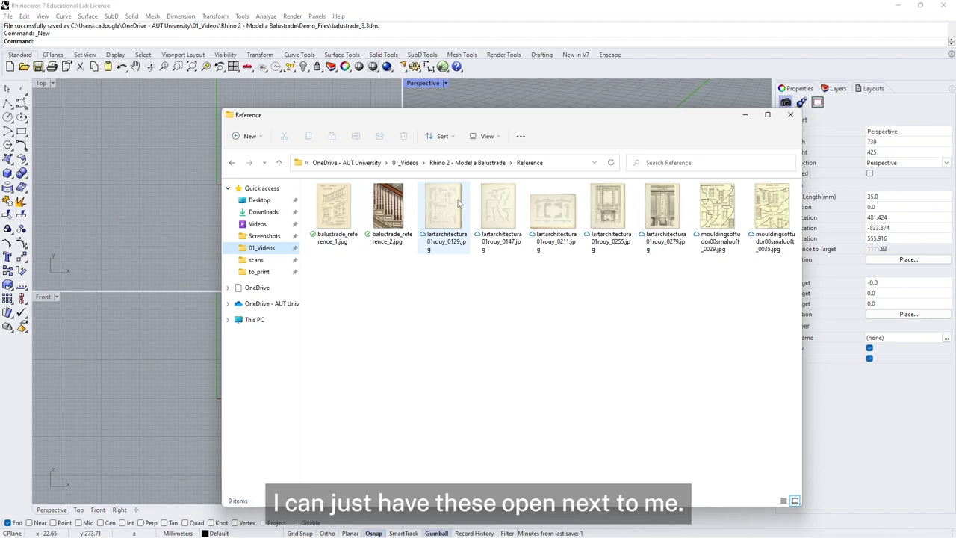
pyautogui.moveTo(346, 122); pyautogui.dragTo(479, 145)
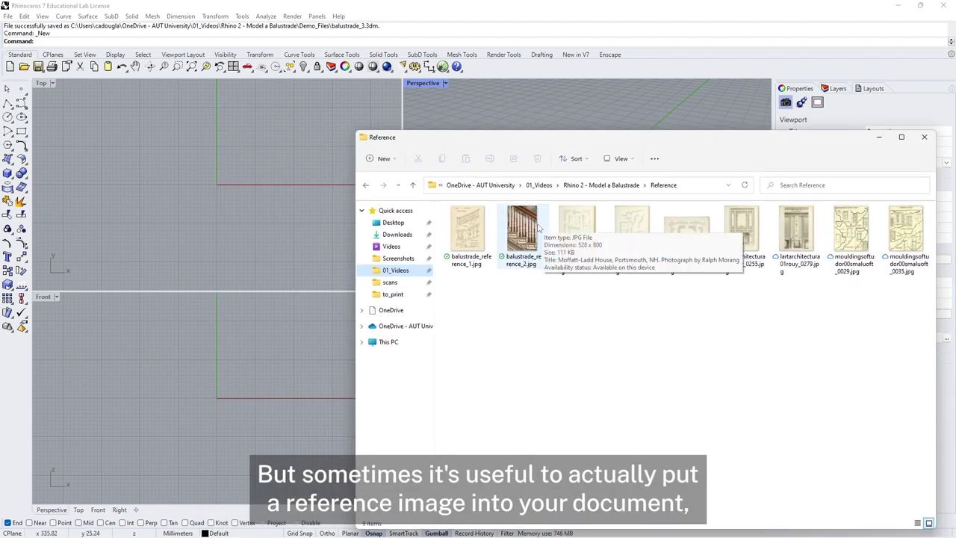
pyautogui.moveTo(485, 144); pyautogui.dragTo(630, 110)
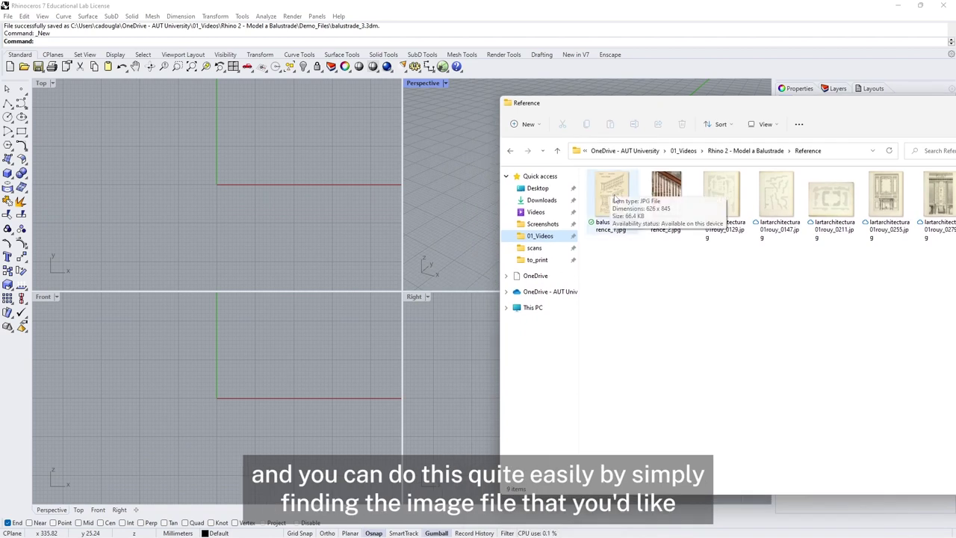
pyautogui.moveTo(614, 196); pyautogui.dragTo(150, 161)
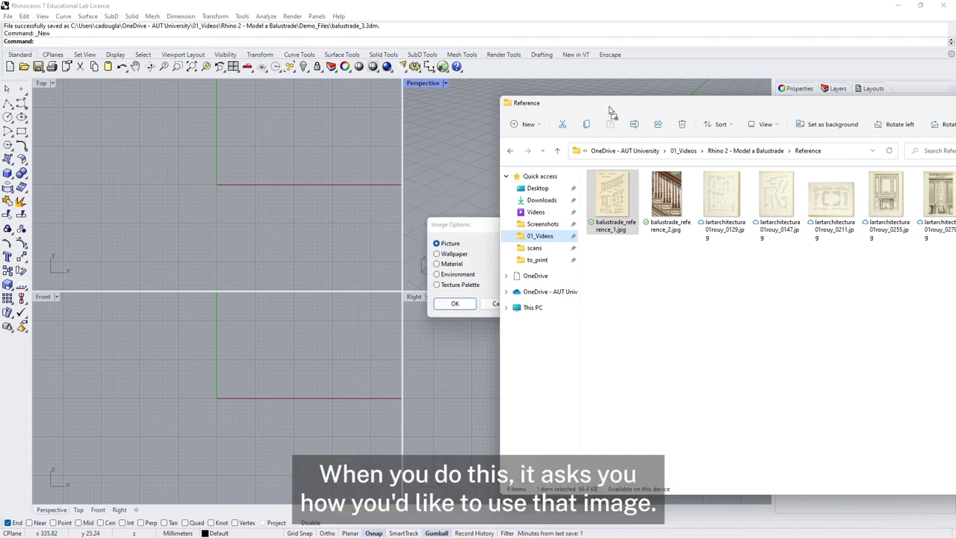
pyautogui.click(464, 250)
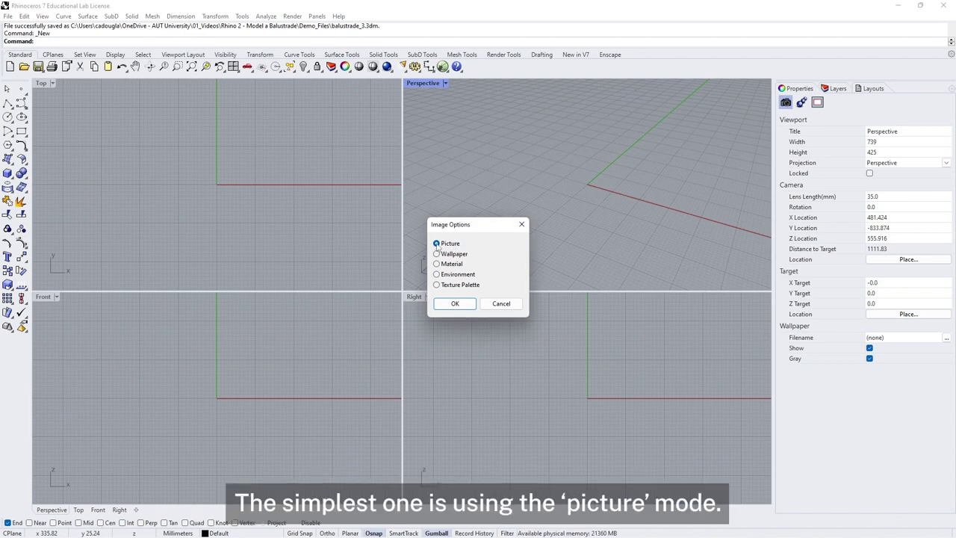
pyautogui.click(455, 304)
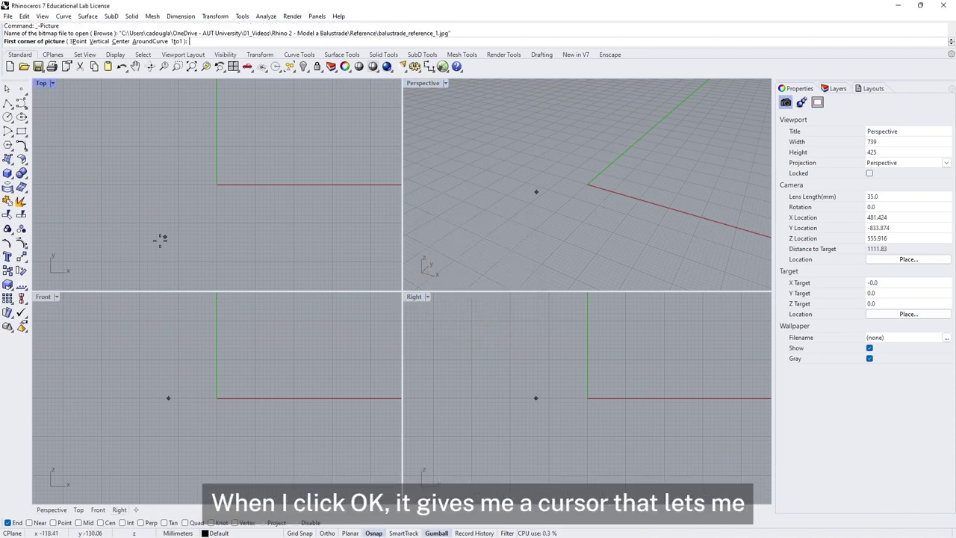
pyautogui.click(88, 271)
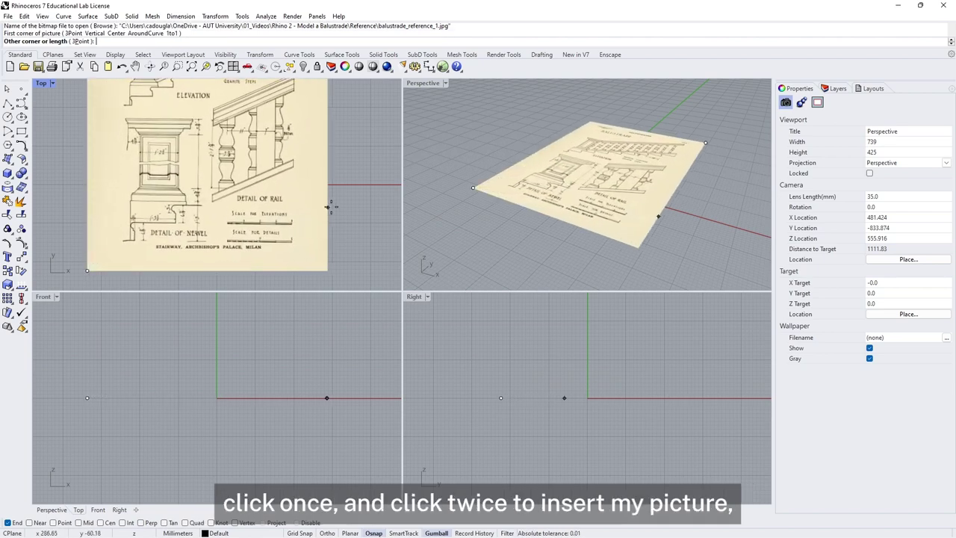
pyautogui.click(368, 201)
# - Move the balustrade drawing picture in the negative X direction so that it sits clear of the origin
pyautogui.moveTo(624, 218); pyautogui.dragTo(647, 149, button='right')
pyautogui.click(682, 200)
pyautogui.moveTo(647, 148); pyautogui.dragTo(514, 127)
pyautogui.moveTo(654, 147); pyautogui.dragTo(582, 128, button='right')
pyautogui.click(656, 178)
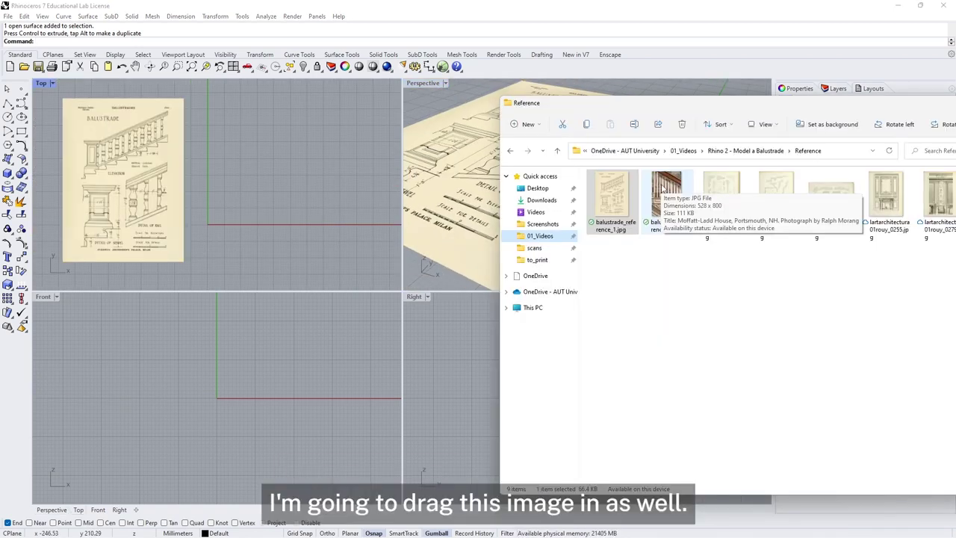
# - Insert balustrade_reference_2.jpg as a picture in the Top view, starting at the lower-right corner of the first picture
pyautogui.moveTo(666, 193); pyautogui.dragTo(264, 197)
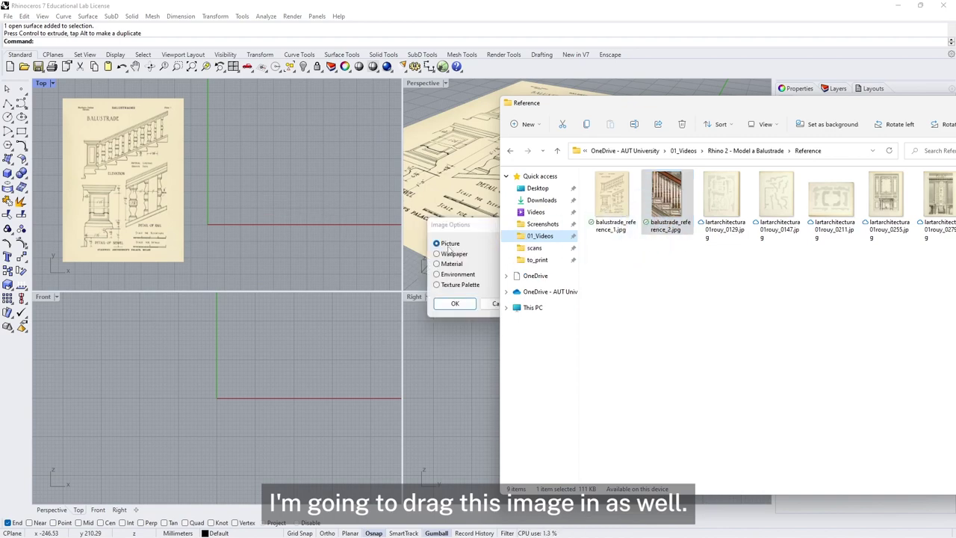
pyautogui.click(455, 303)
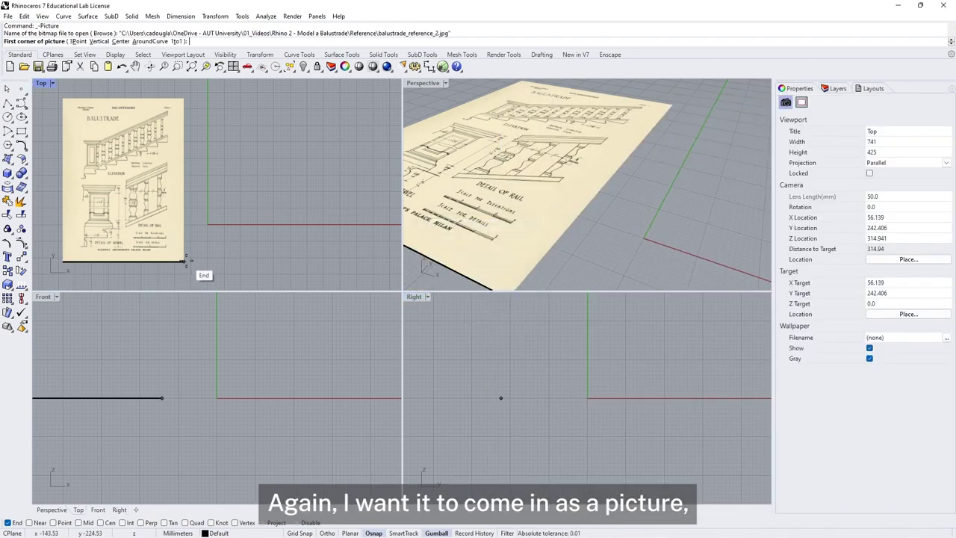
pyautogui.click(184, 262)
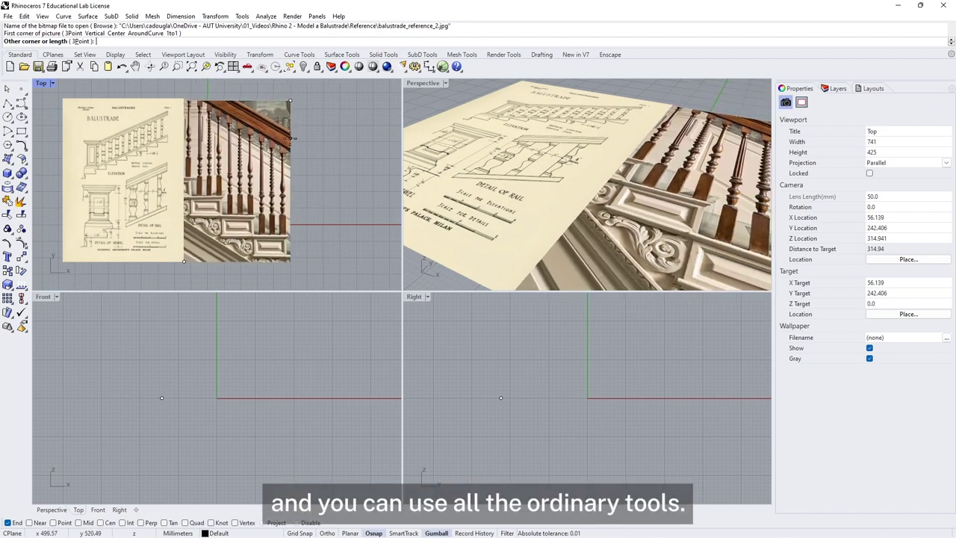
pyautogui.click(295, 94)
# - Scale the staircase photo from its lower-left corner to match the height of the balustrade drawing beside it
pyautogui.click(9, 285)
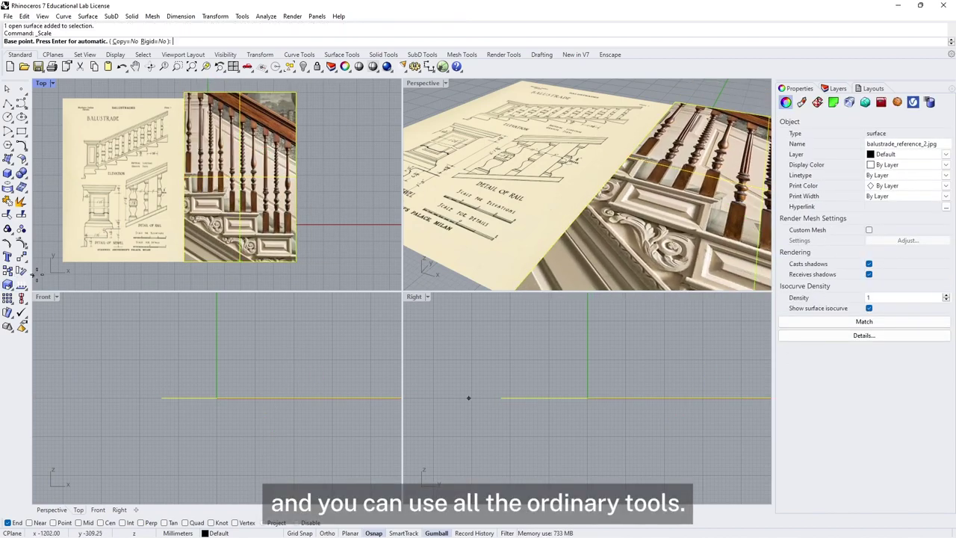
pyautogui.click(184, 262)
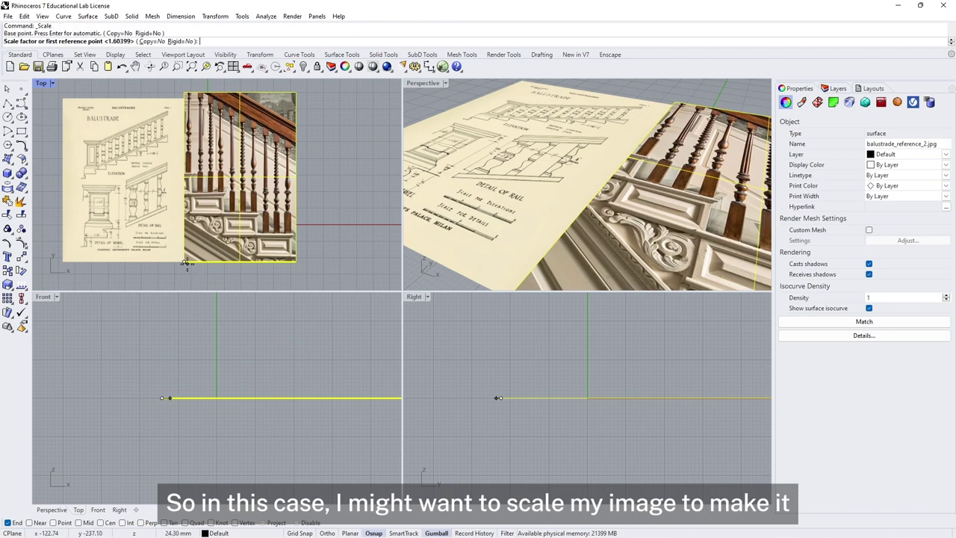
pyautogui.click(184, 95)
pyautogui.click(184, 97)
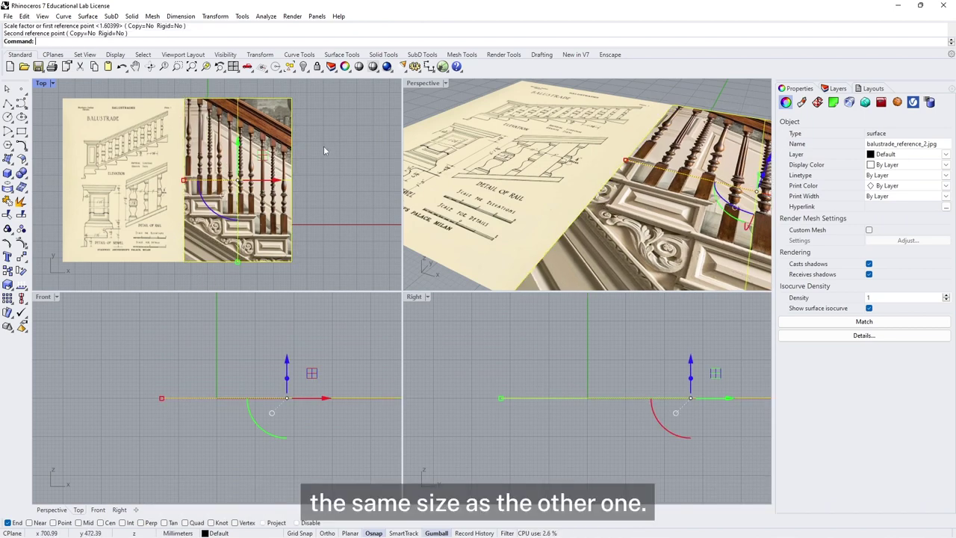
# - Select both reference pictures and move them together farther away from the origin in the negative X direction
pyautogui.click(123, 180)
pyautogui.keyDown('shift'); pyautogui.click(210, 188); pyautogui.keyUp('shift')
pyautogui.moveTo(216, 185); pyautogui.dragTo(161, 192)
pyautogui.scroll(-3, 56, 186)
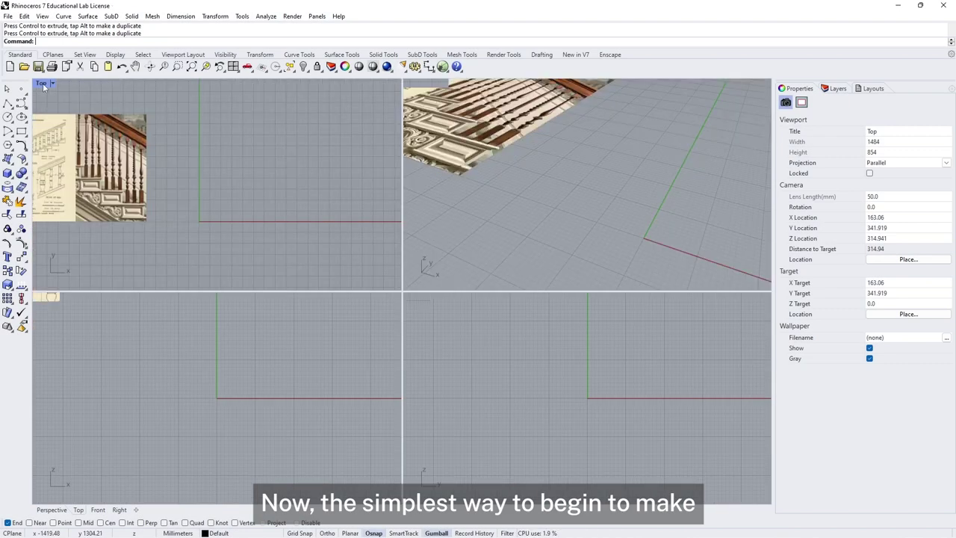
# - Create a box from corner 0,0,0 that is 120 mm wide, 2000 mm long and 120 mm high
pyautogui.moveTo(469, 195); pyautogui.dragTo(539, 211, button='right')
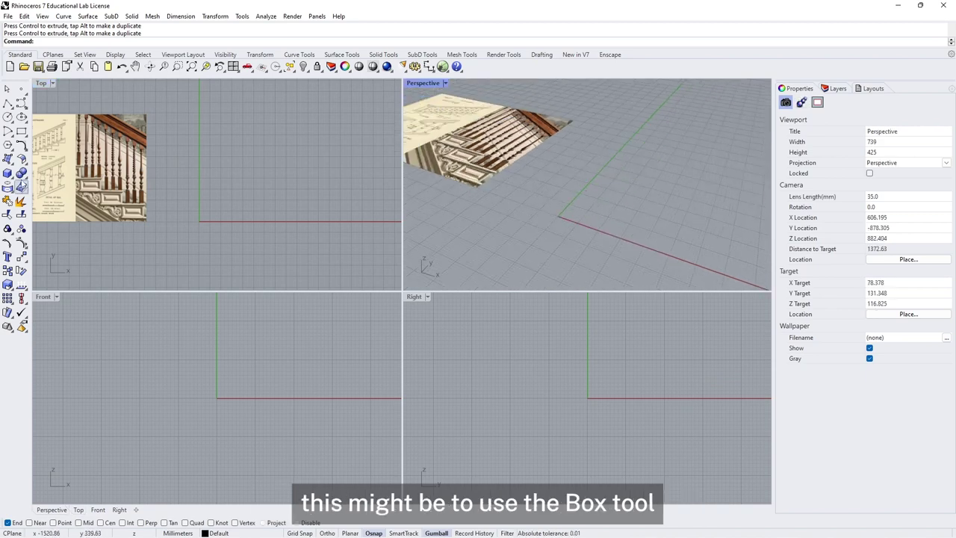
pyautogui.click(8, 173)
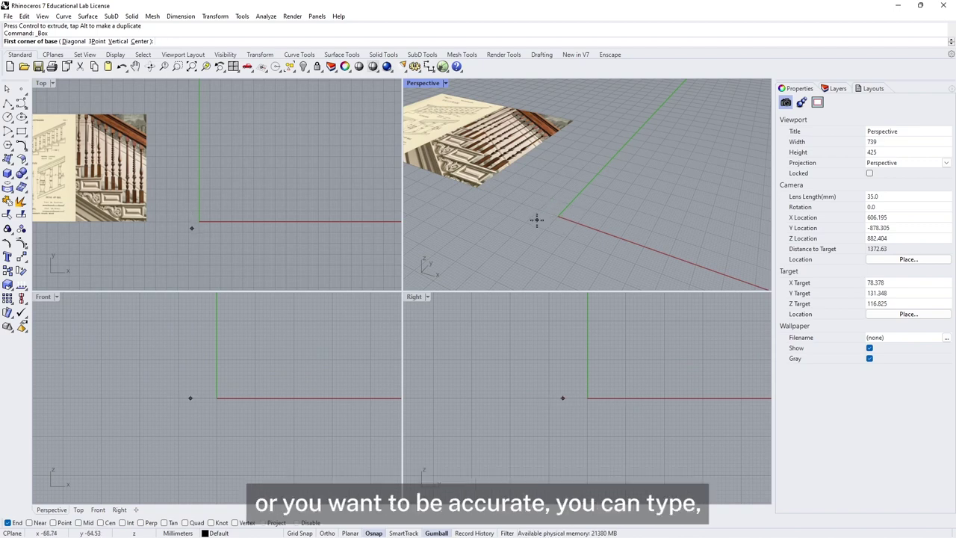
pyautogui.write('0,0,0')
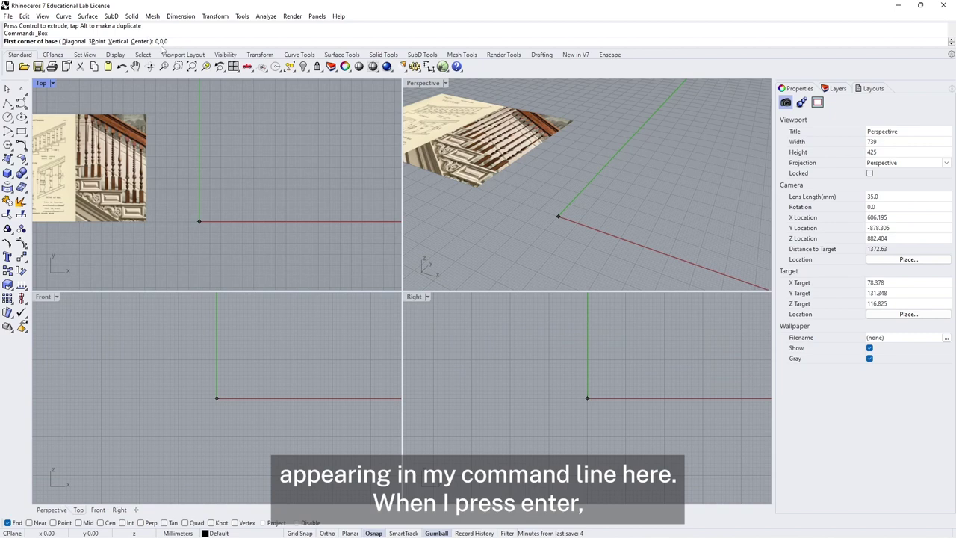
pyautogui.press('Return')
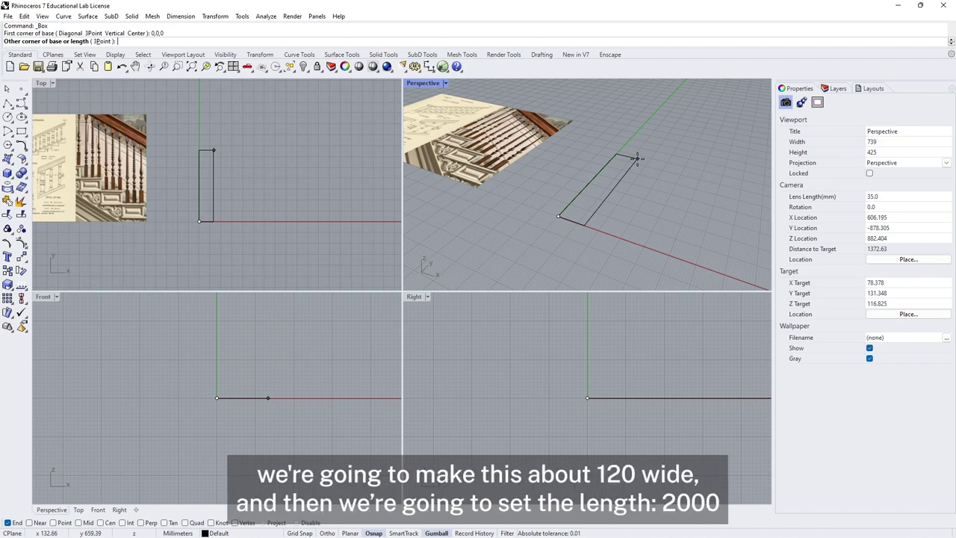
pyautogui.write('12')
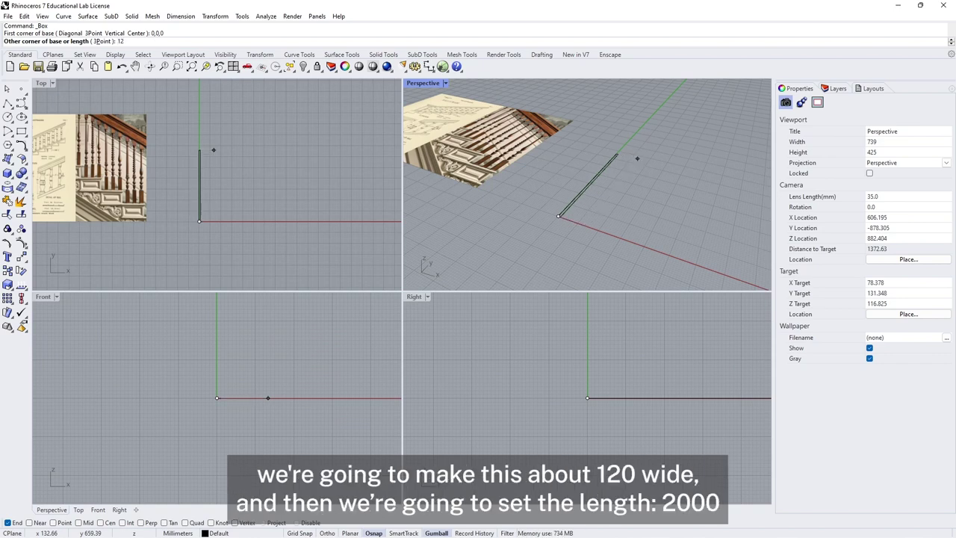
pyautogui.write('0')
pyautogui.press('Return')
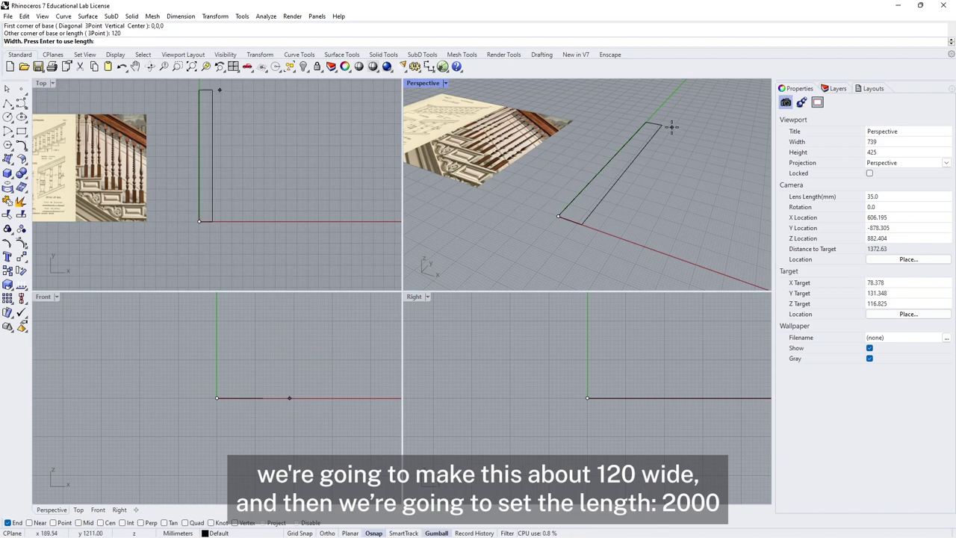
pyautogui.write('2000')
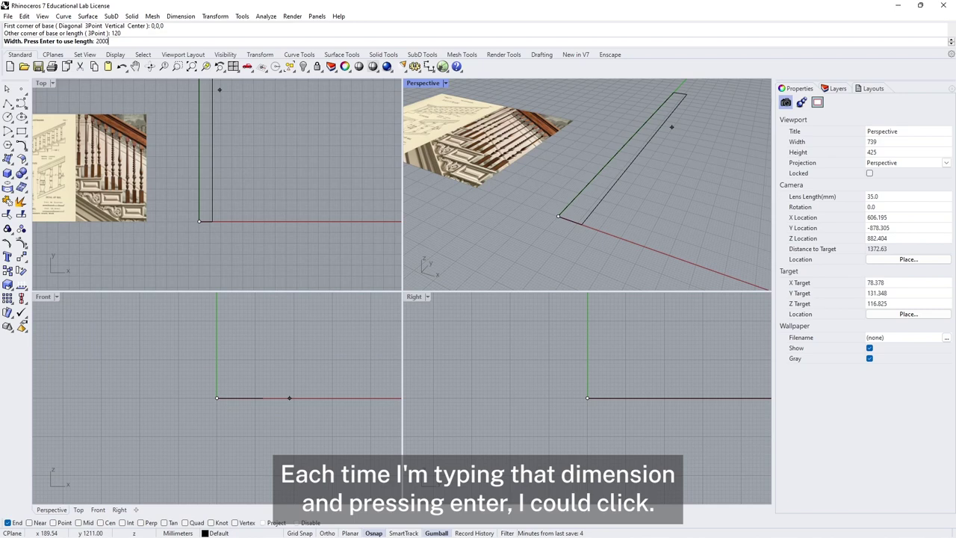
pyautogui.press('Return')
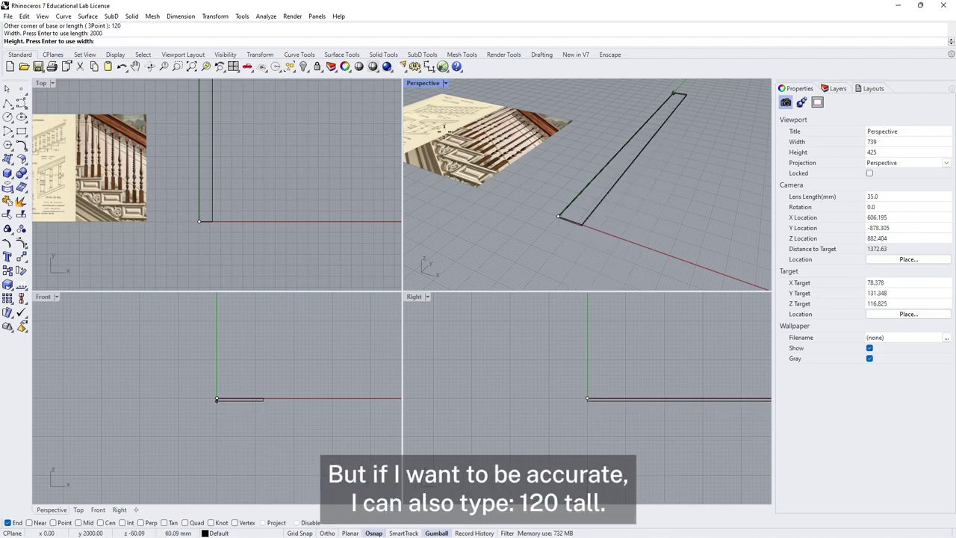
pyautogui.write('120')
pyautogui.press('Return')
# - Set the Perspective view to Shaded display and check the new box by selecting and deselecting it
pyautogui.click(445, 83)
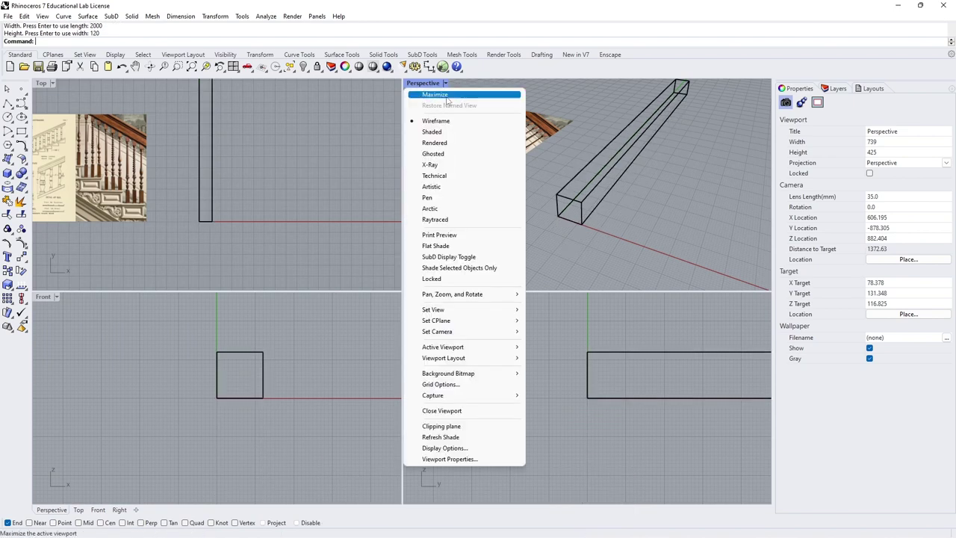
pyautogui.click(441, 132)
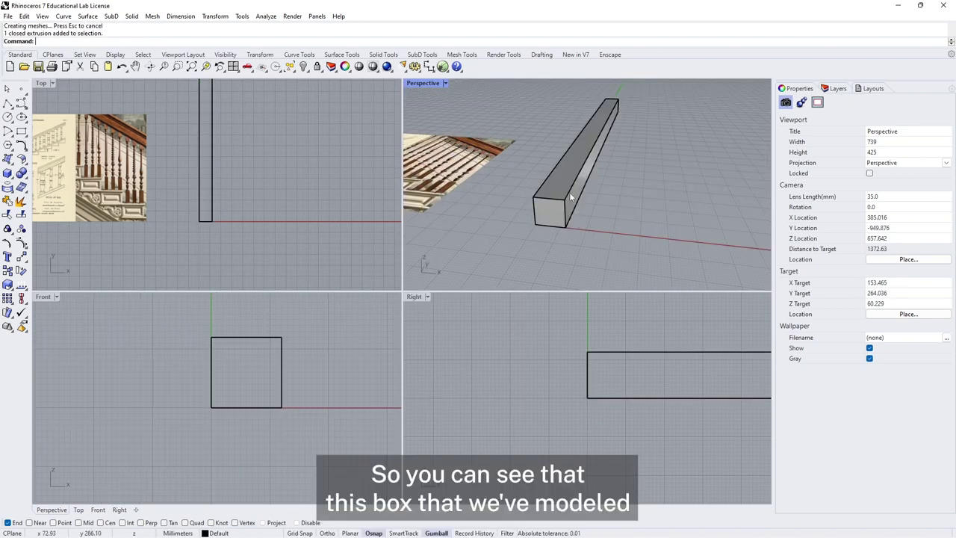
pyautogui.click(569, 196)
pyautogui.press('Escape')
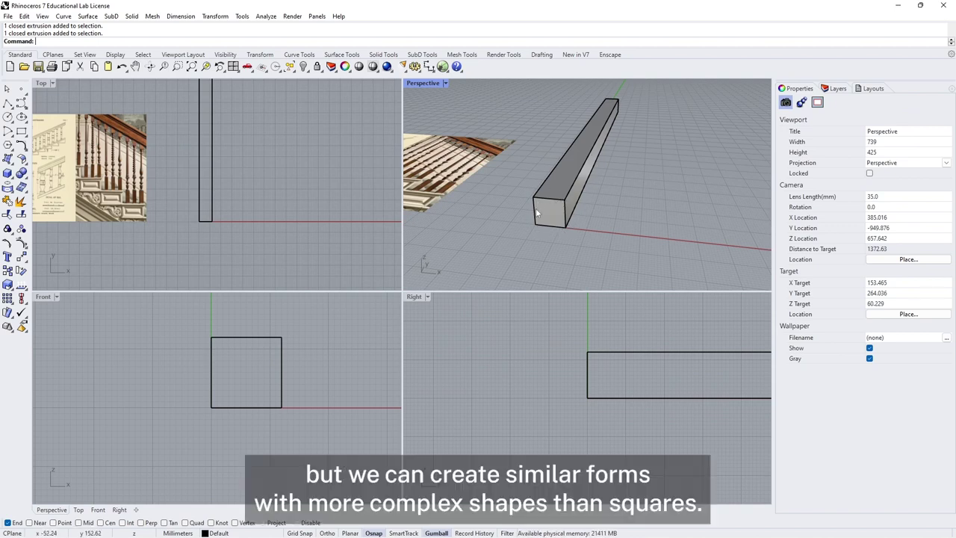
# - Start a polyline in the Front view and turn on Grid Snap so points land on the grid
pyautogui.moveTo(320, 367); pyautogui.dragTo(189, 385, button='right')
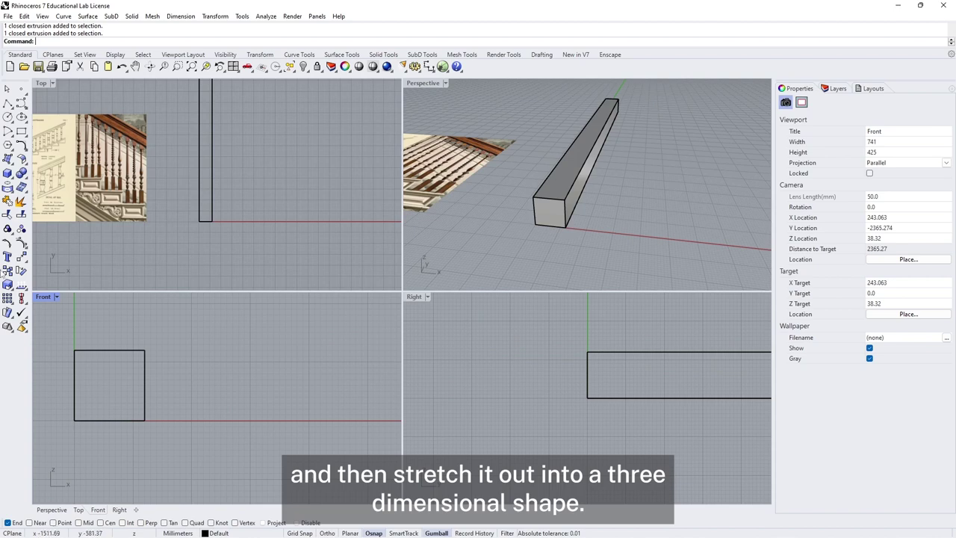
pyautogui.click(7, 103)
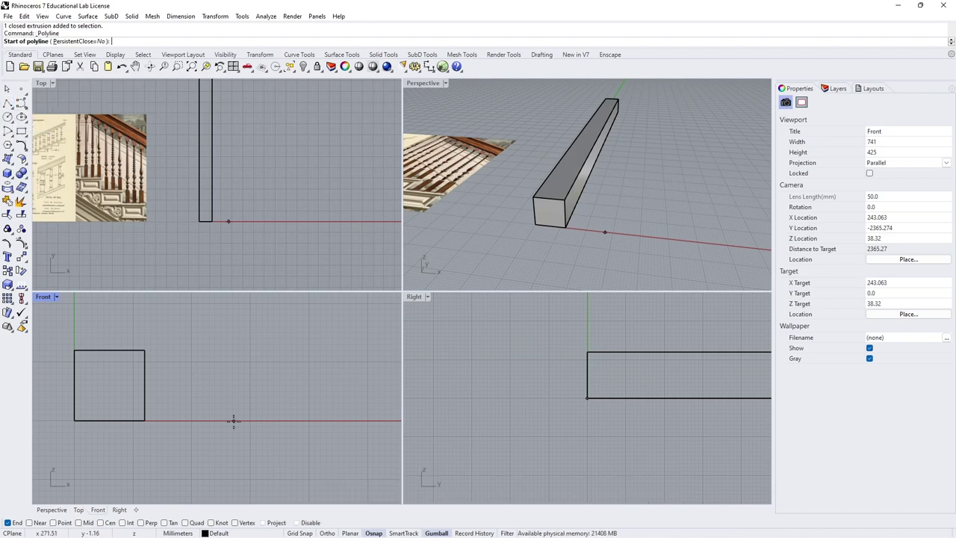
pyautogui.click(301, 534)
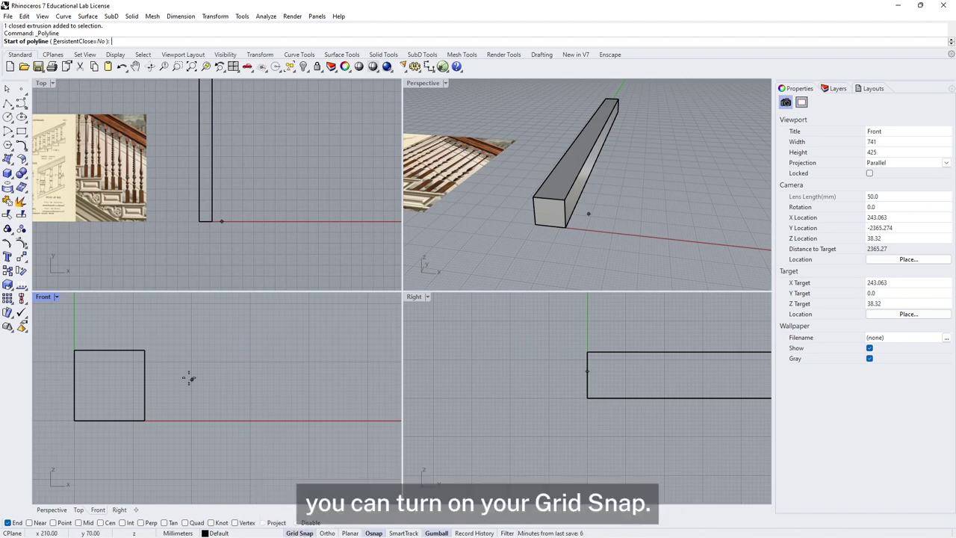
pyautogui.scroll(3, 189, 389)
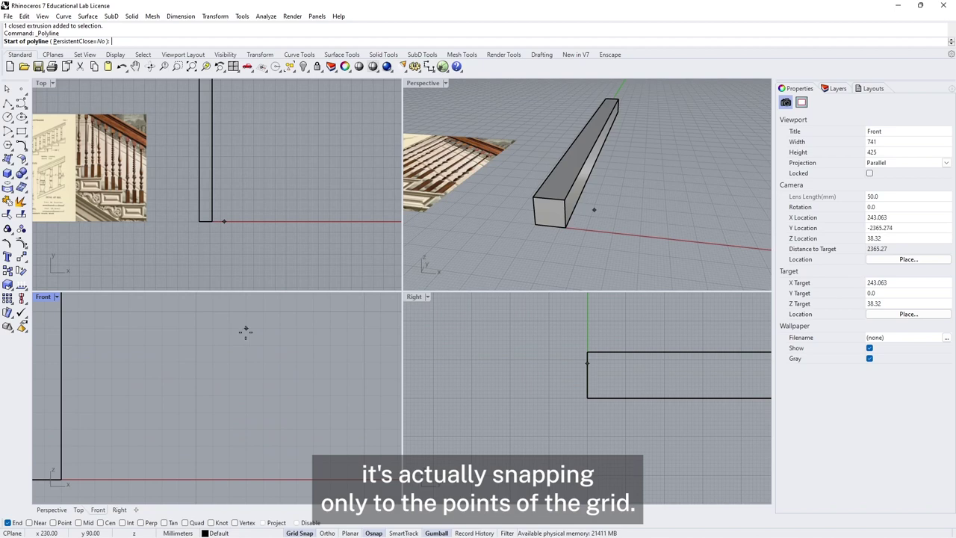
pyautogui.scroll(-3, 245, 332)
pyautogui.click(233, 423)
pyautogui.click(269, 326)
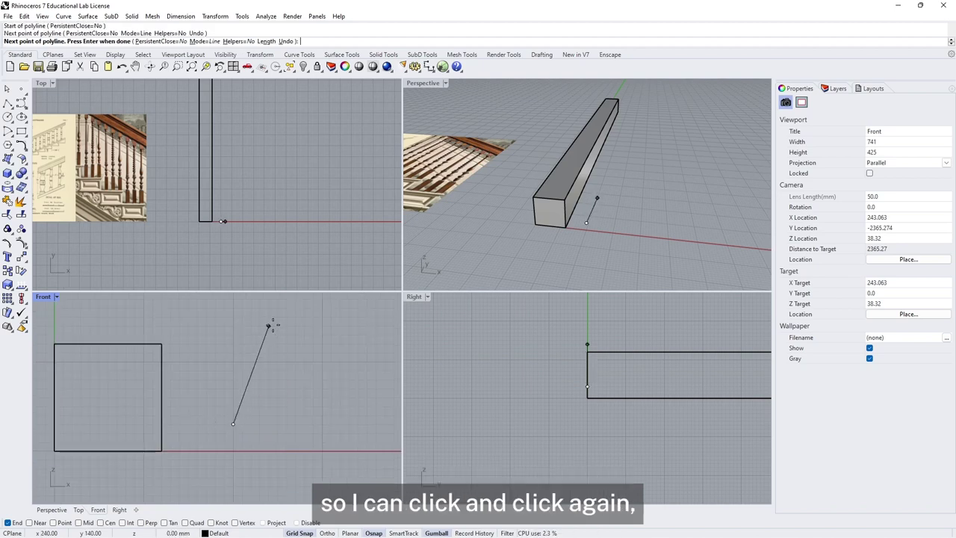
pyautogui.click(358, 344)
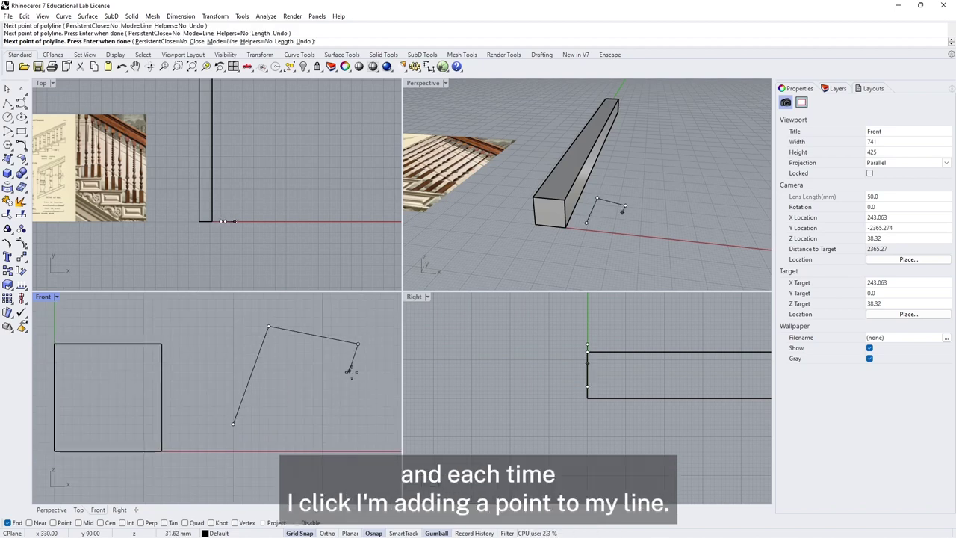
pyautogui.click(322, 405)
pyautogui.click(358, 432)
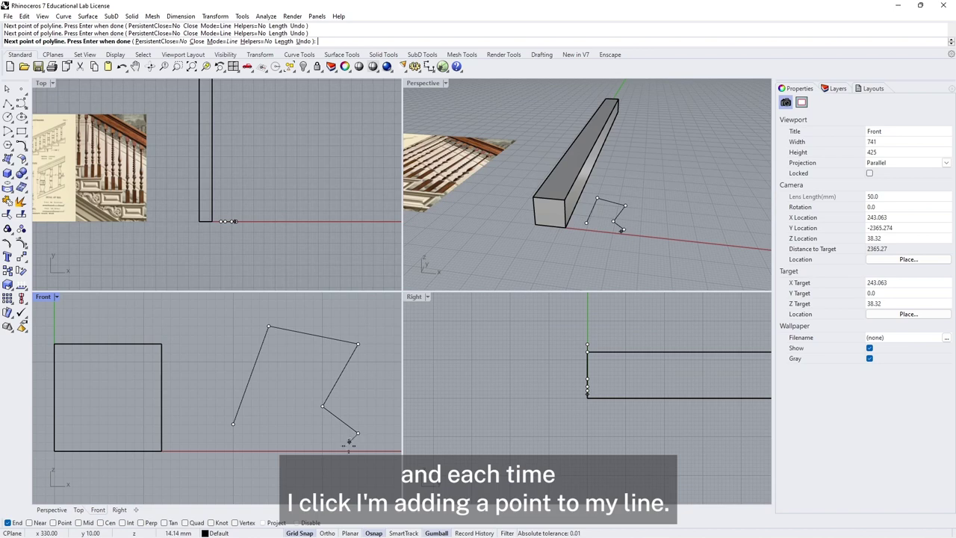
pyautogui.click(295, 477)
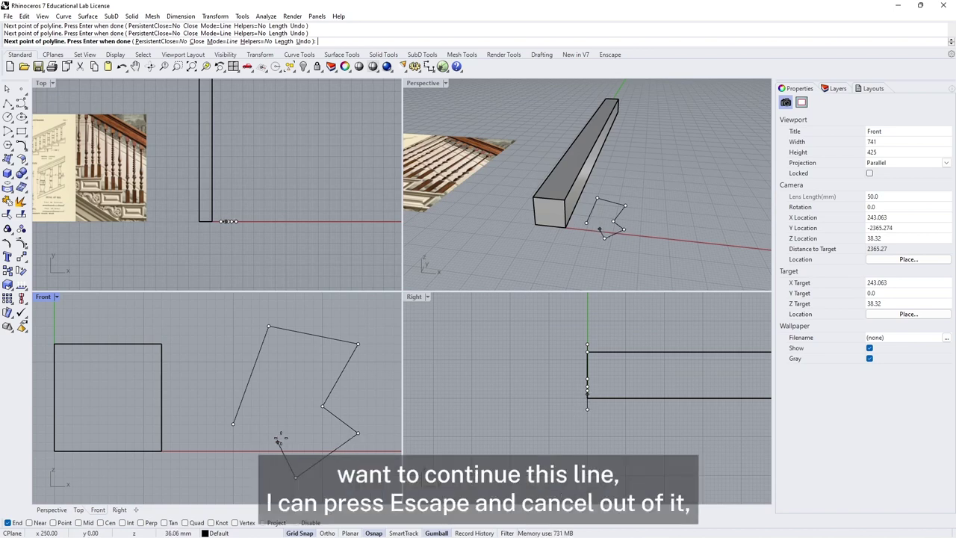
pyautogui.press('Escape')
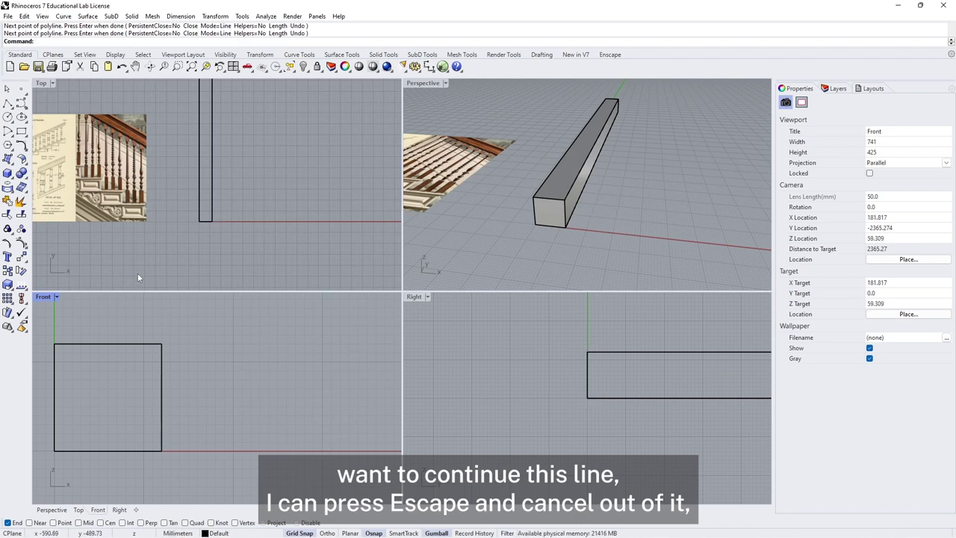
# - Draw an open zigzag polyline with six grid-snapped points beside the box's square outline in the Front view
pyautogui.press('Return')
pyautogui.click(216, 415)
pyautogui.click(215, 334)
pyautogui.click(295, 335)
pyautogui.click(269, 379)
pyautogui.click(341, 425)
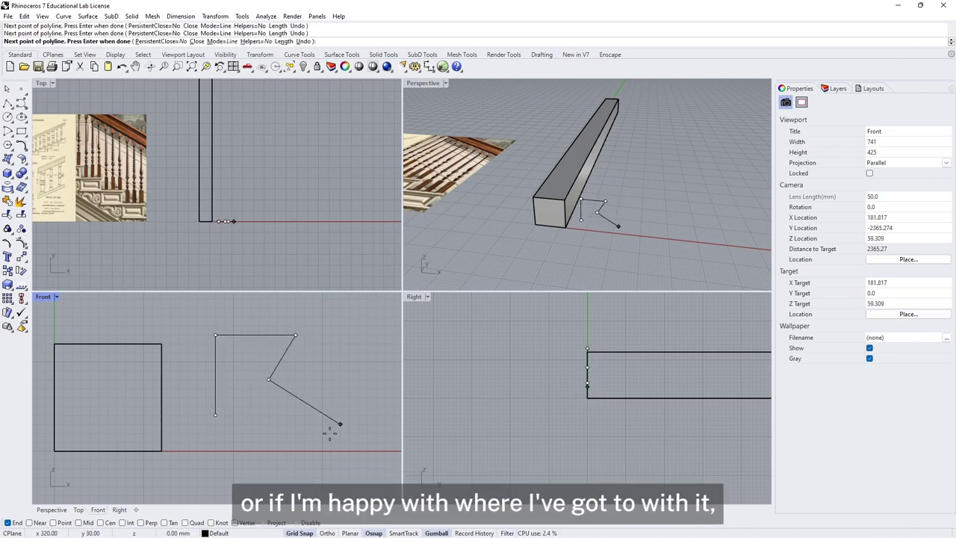
pyautogui.click(275, 442)
pyautogui.press('Return')
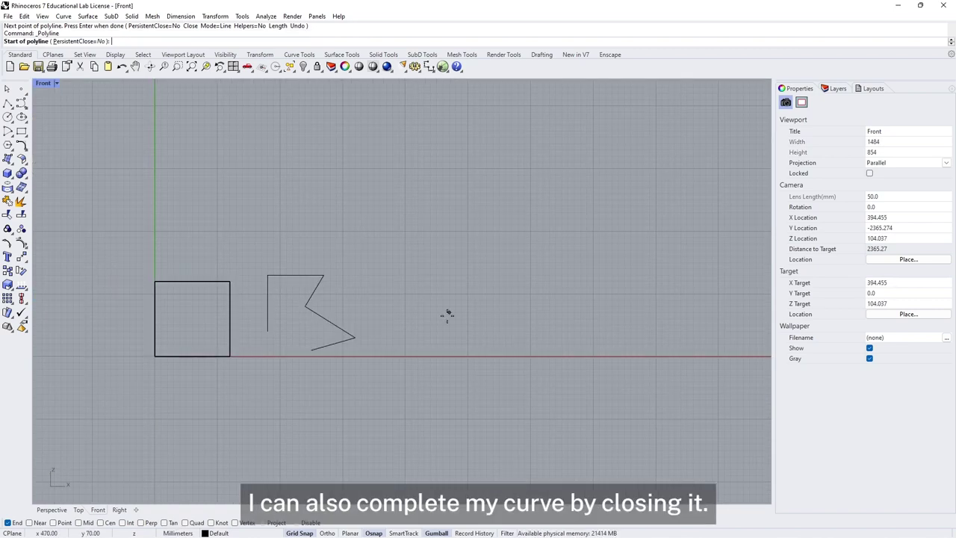
# - Draw a closed five-sided polyline from 400,20 with its top edge from 400,130 to 540,130, and select it to compare with the open one
pyautogui.click(405, 344)
pyautogui.click(405, 275)
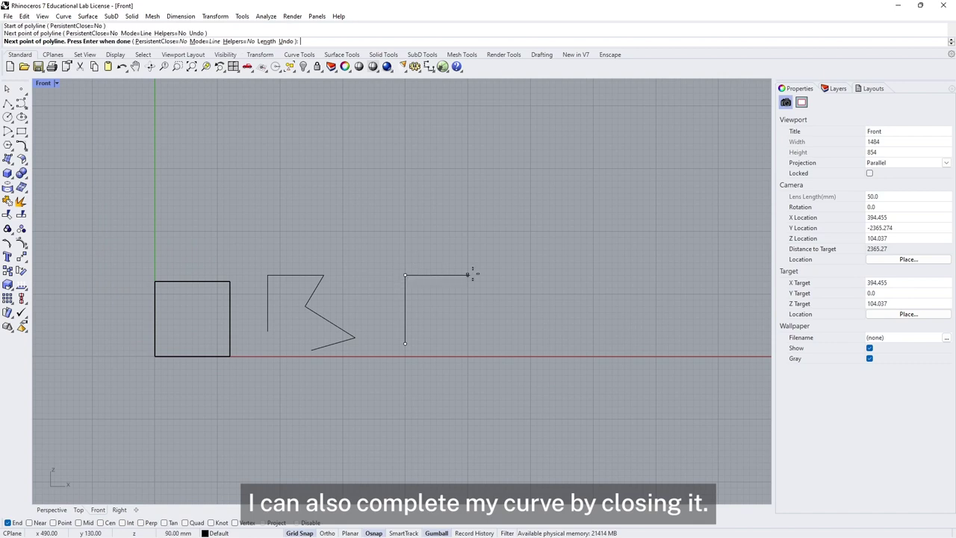
pyautogui.click(494, 275)
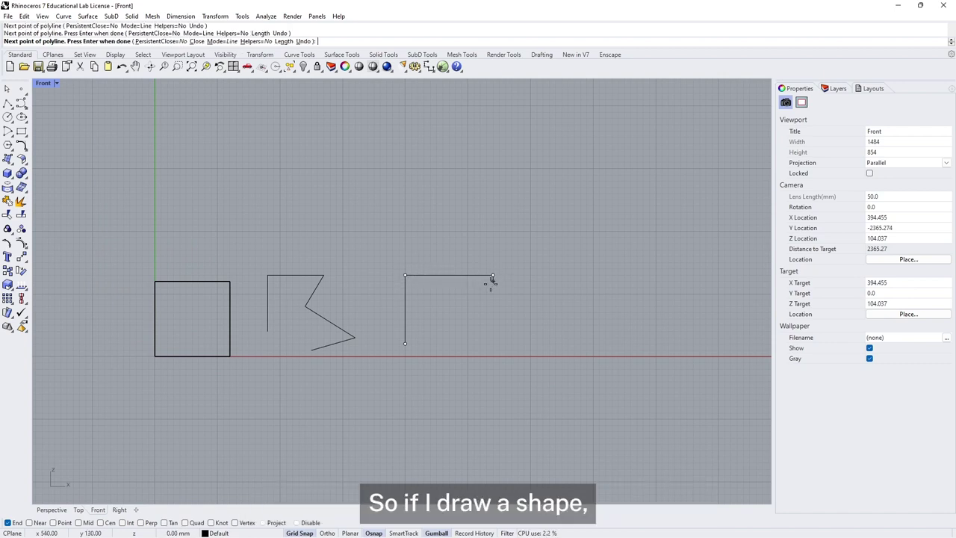
pyautogui.click(455, 322)
pyautogui.click(455, 344)
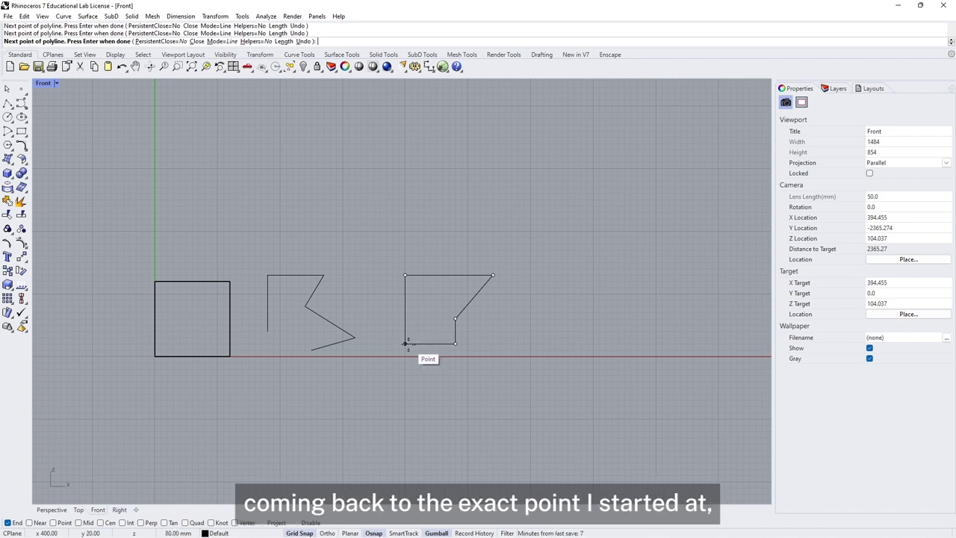
pyautogui.click(404, 343)
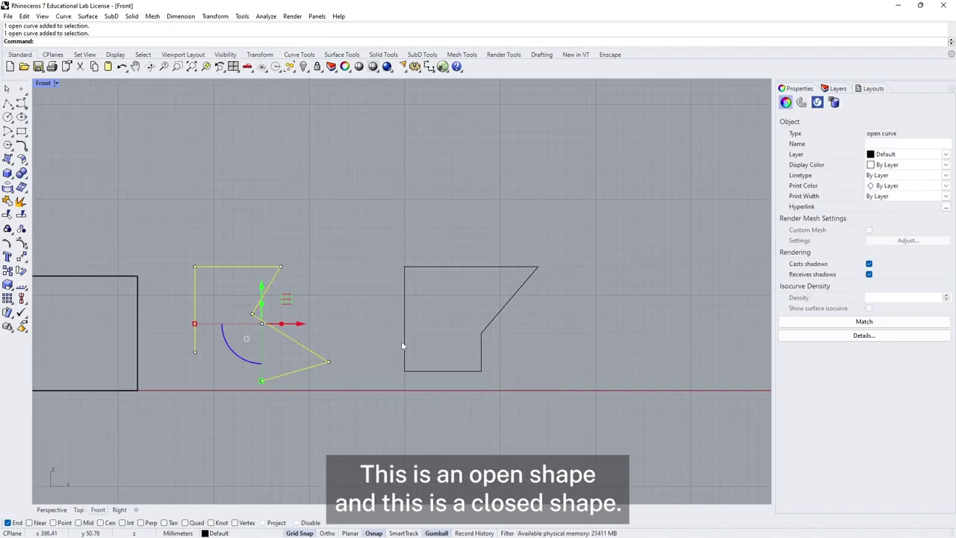
pyautogui.click(404, 345)
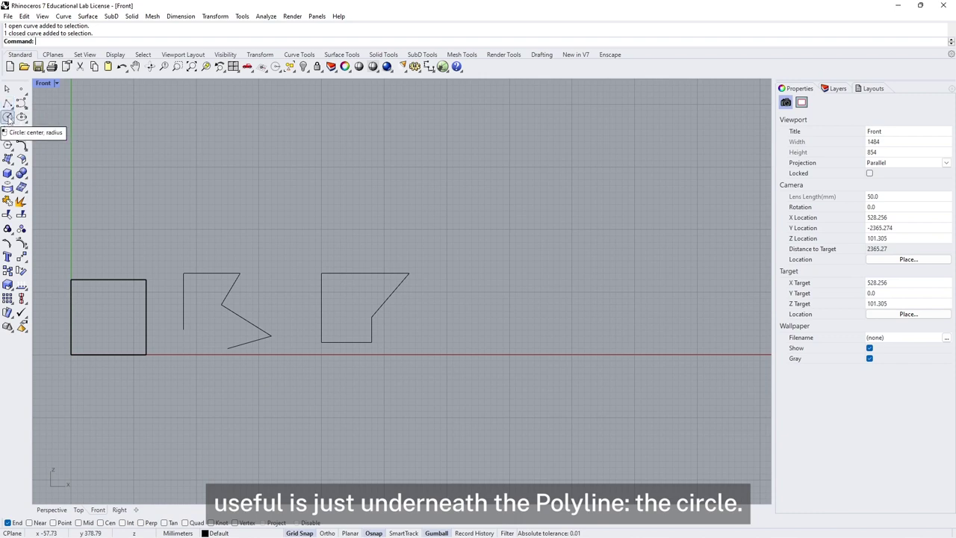
# - Draw a circle in the Front view centred at 700,80 with its radius point at 630,80
pyautogui.click(7, 117)
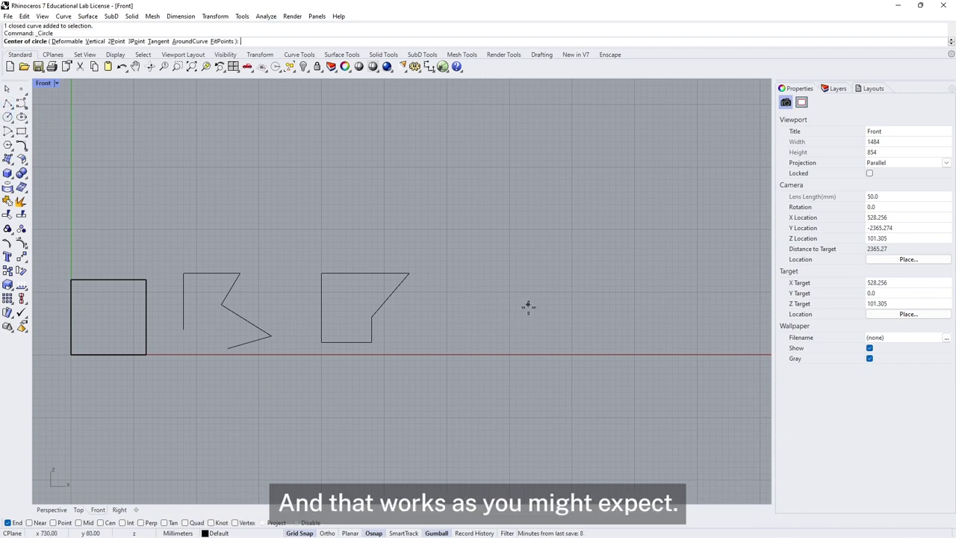
pyautogui.scroll(2, 511, 311)
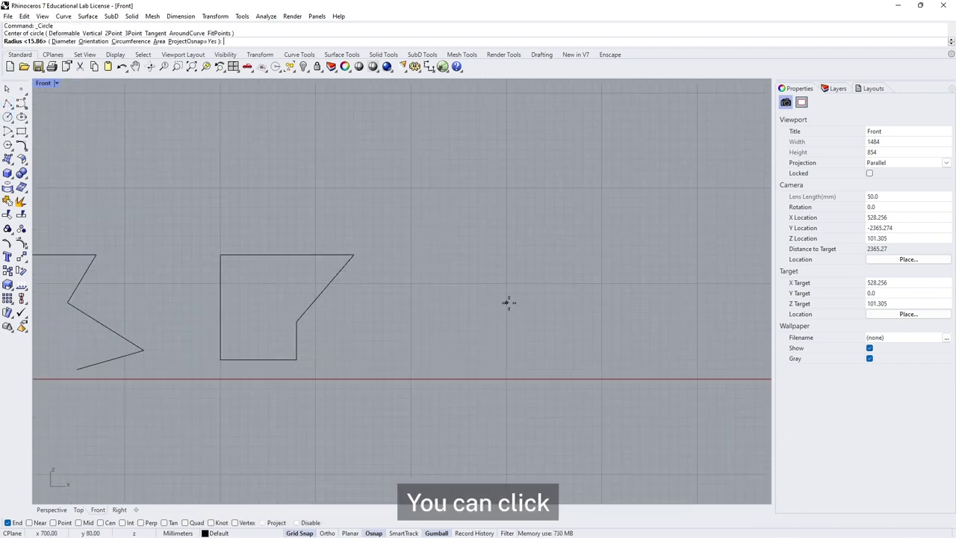
pyautogui.click(506, 302)
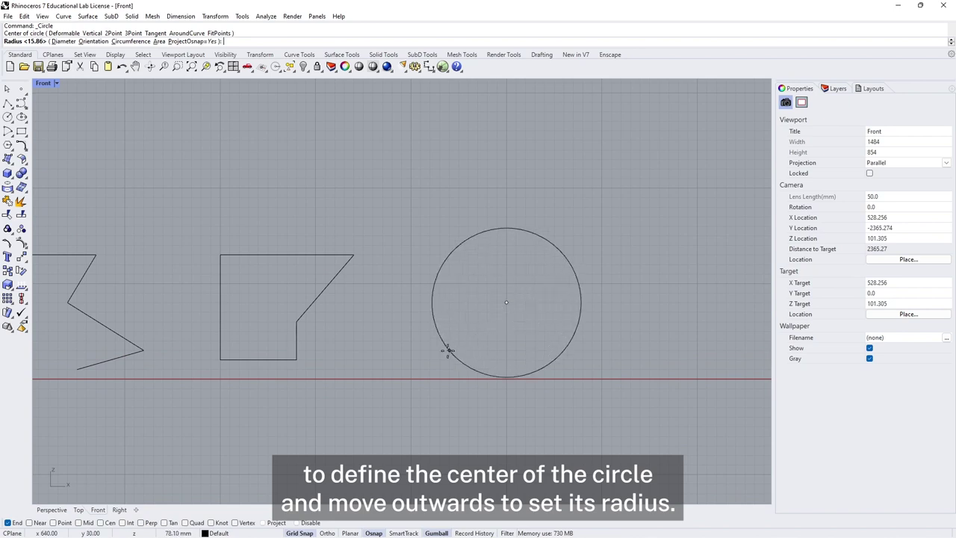
pyautogui.click(439, 304)
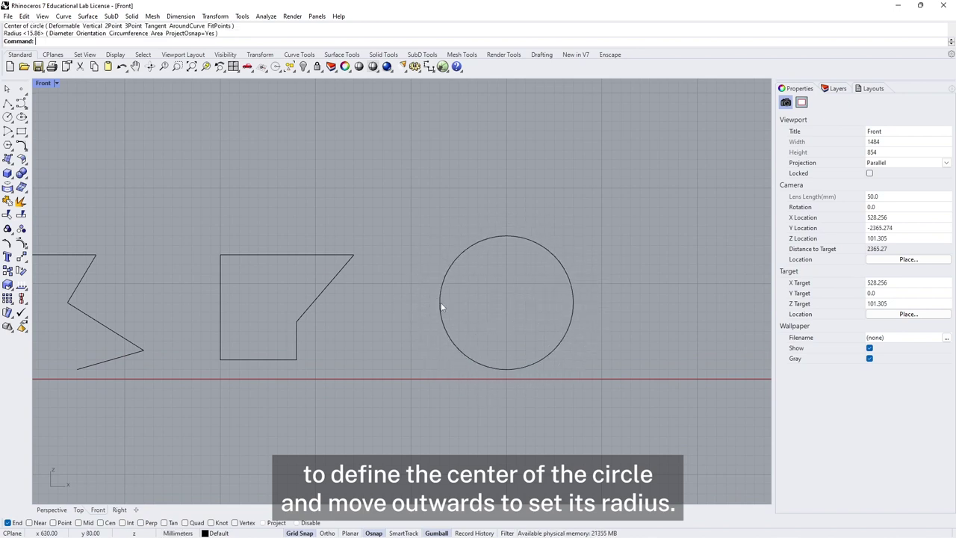
# - Draw a half-circle arc beyond the circle, centred at 930,80, from 930,150 round the negative X side to 930,10
pyautogui.moveTo(661, 297); pyautogui.dragTo(489, 320, button='right')
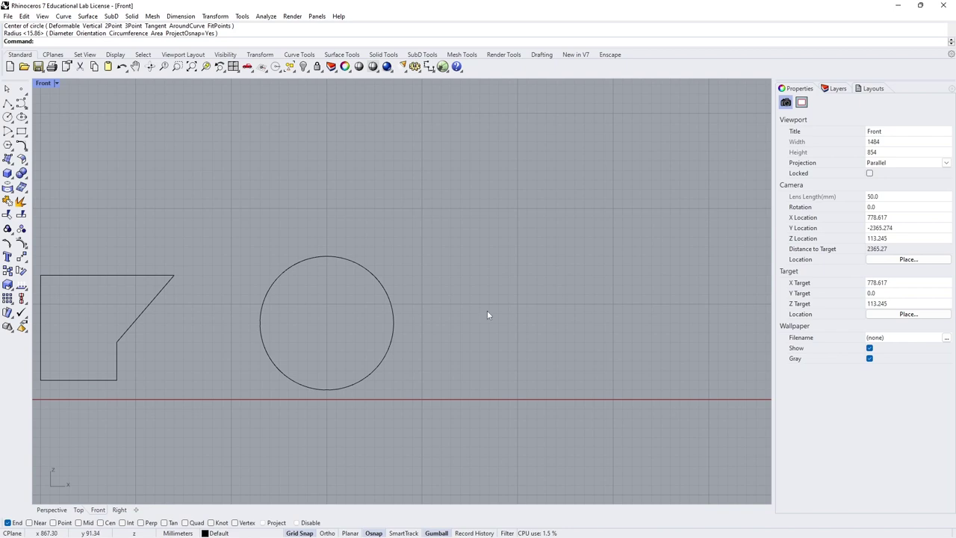
pyautogui.click(8, 132)
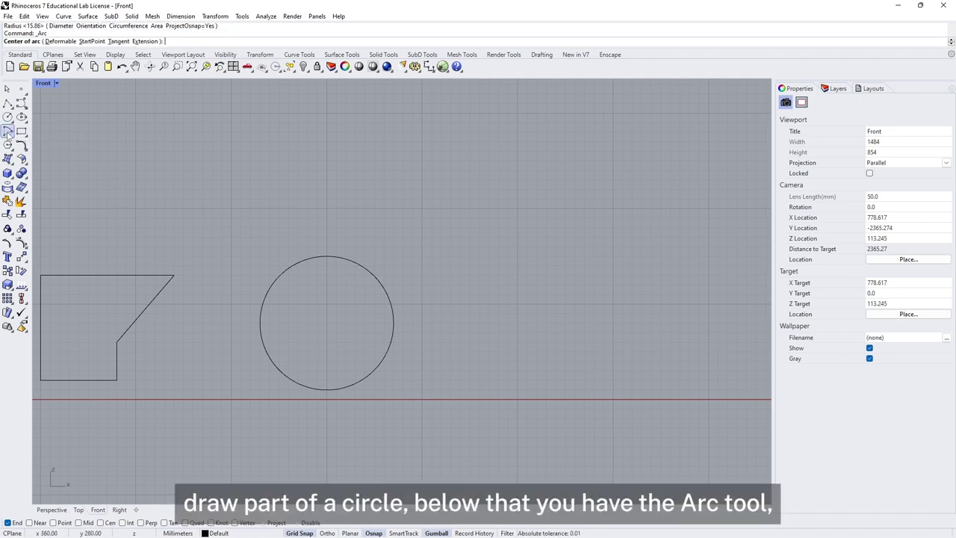
pyautogui.click(546, 322)
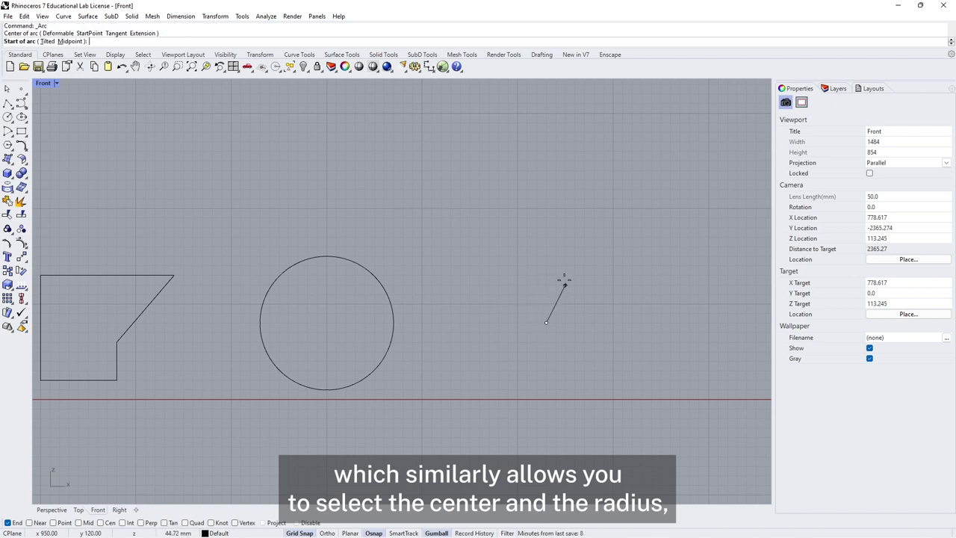
pyautogui.click(547, 256)
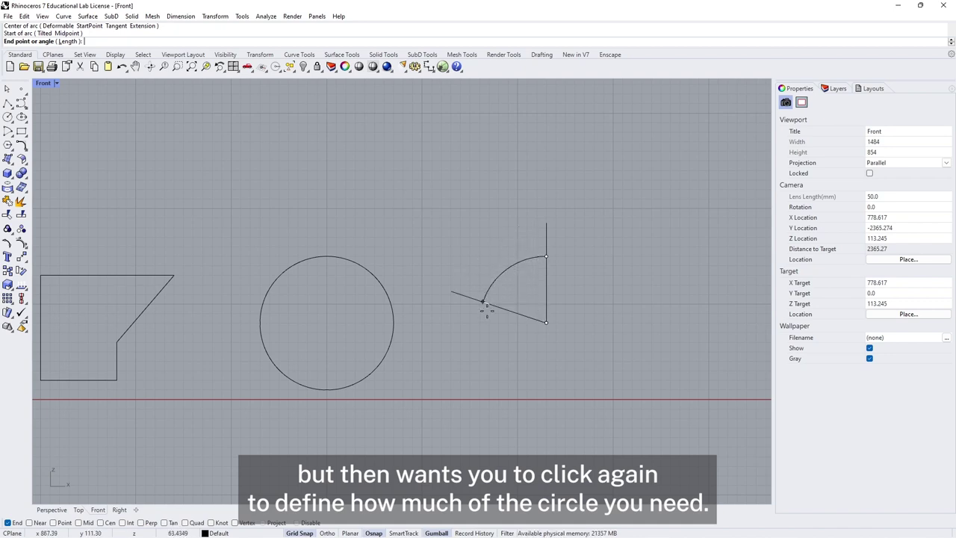
pyautogui.click(545, 390)
# - Draw a stepped polyline from the arc's upper end at 930,150 through 930,90, 970,90, 970,40 and 930,40 to its lower end at 930,10
pyautogui.moveTo(543, 390); pyautogui.dragTo(458, 389, button='right')
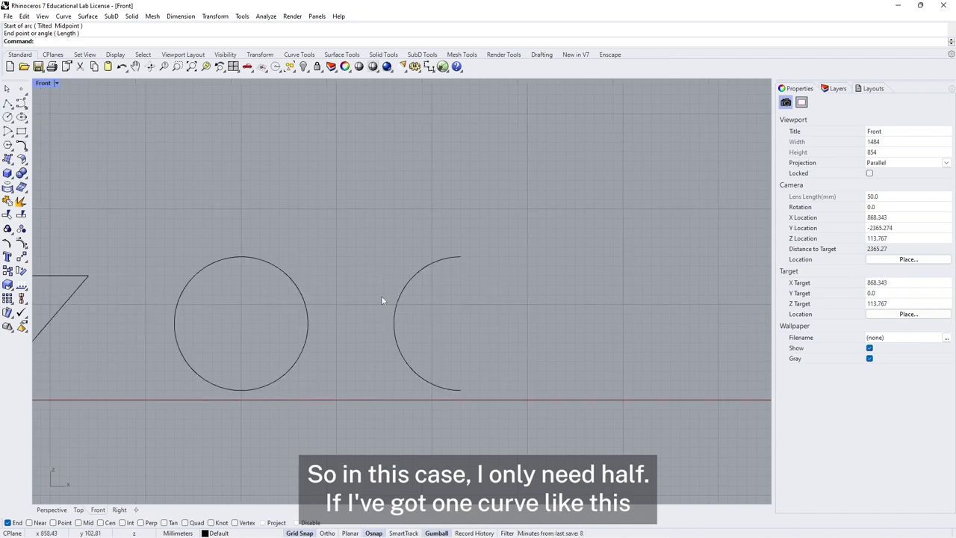
pyautogui.click(8, 103)
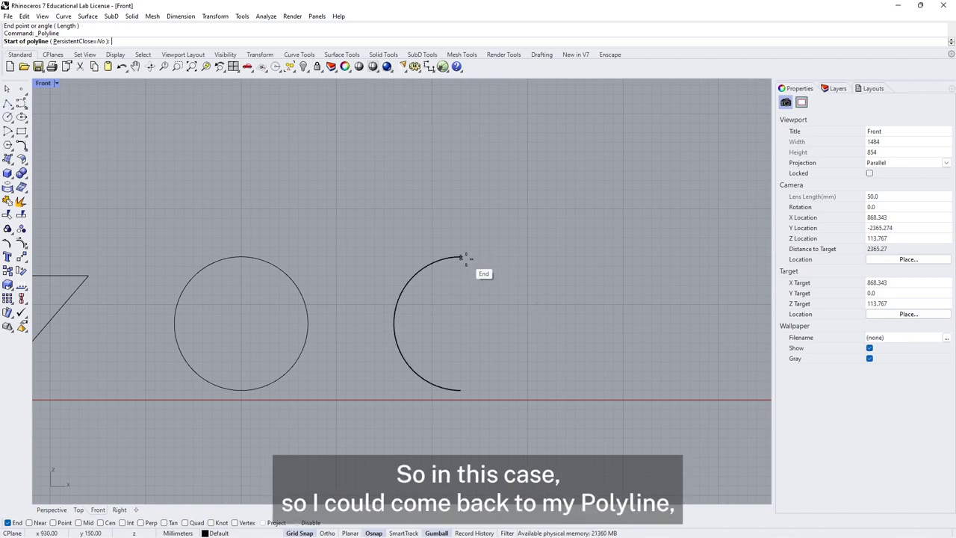
pyautogui.click(461, 257)
pyautogui.click(460, 313)
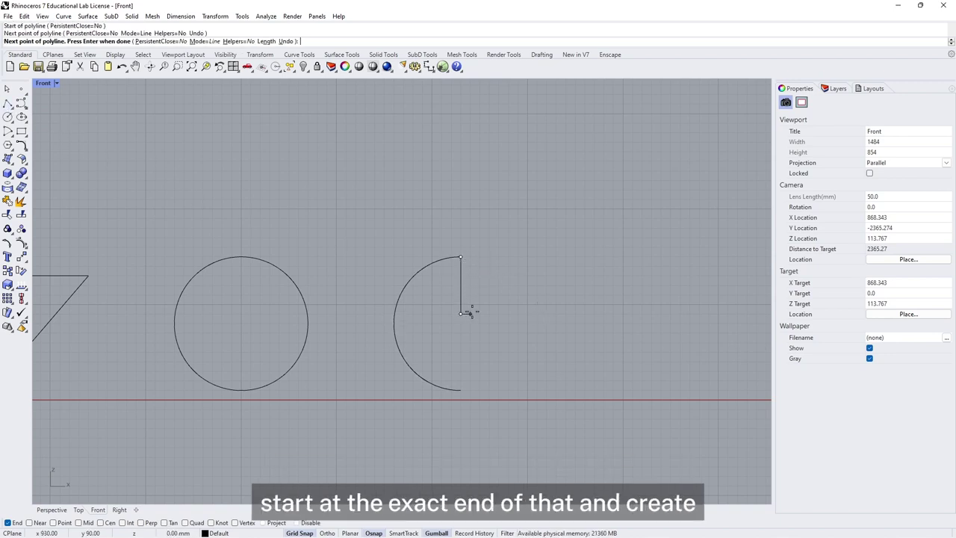
pyautogui.click(498, 314)
pyautogui.click(498, 361)
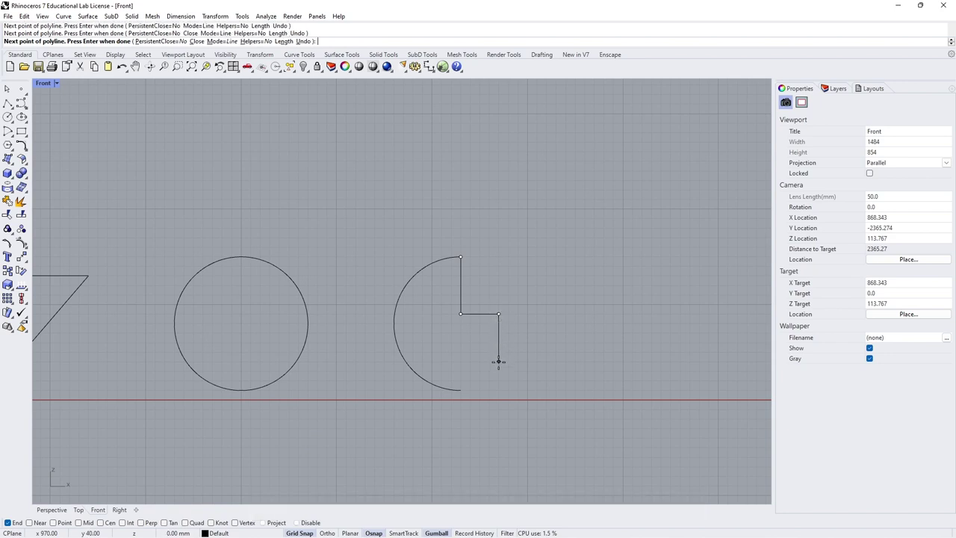
pyautogui.click(460, 361)
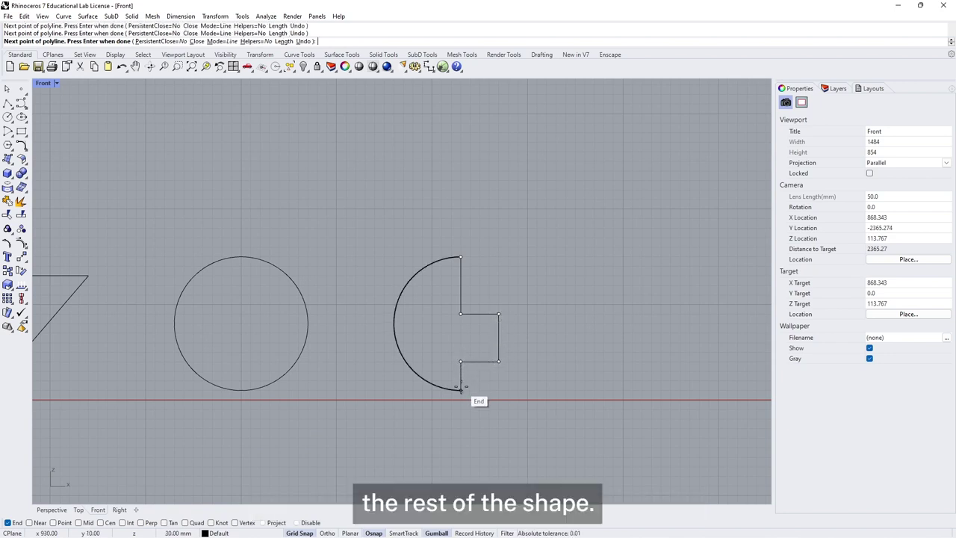
pyautogui.click(461, 390)
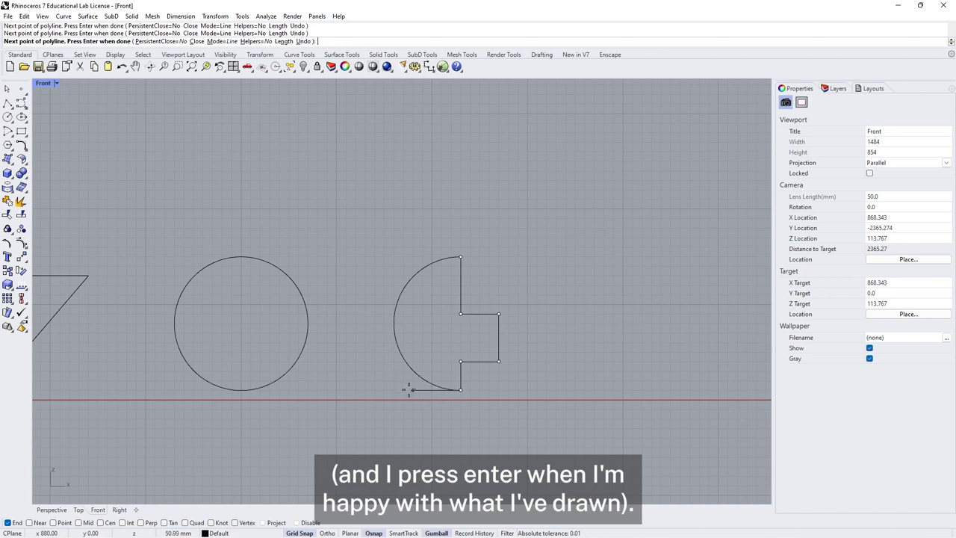
pyautogui.press('Return')
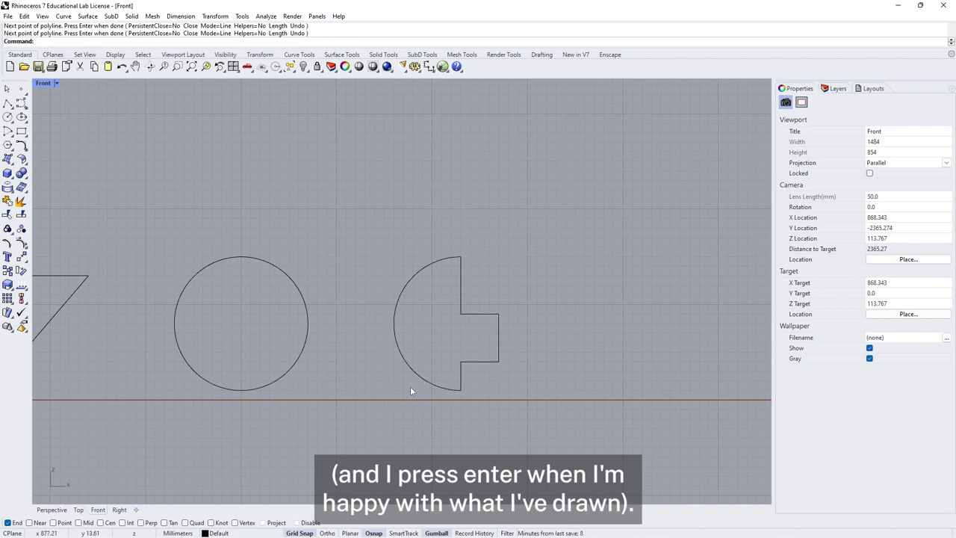
# - Join the half-circle arc and the stepped polyline into one closed curve, and select it to check its type
pyautogui.scroll(1, 460, 400)
pyautogui.scroll(5, 468, 384)
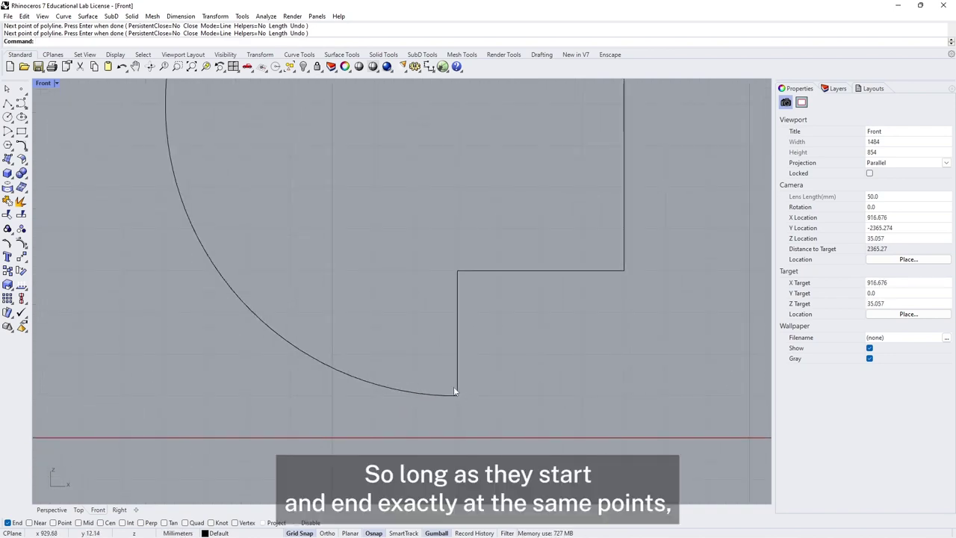
pyautogui.scroll(-4, 468, 336)
pyautogui.press('Up')
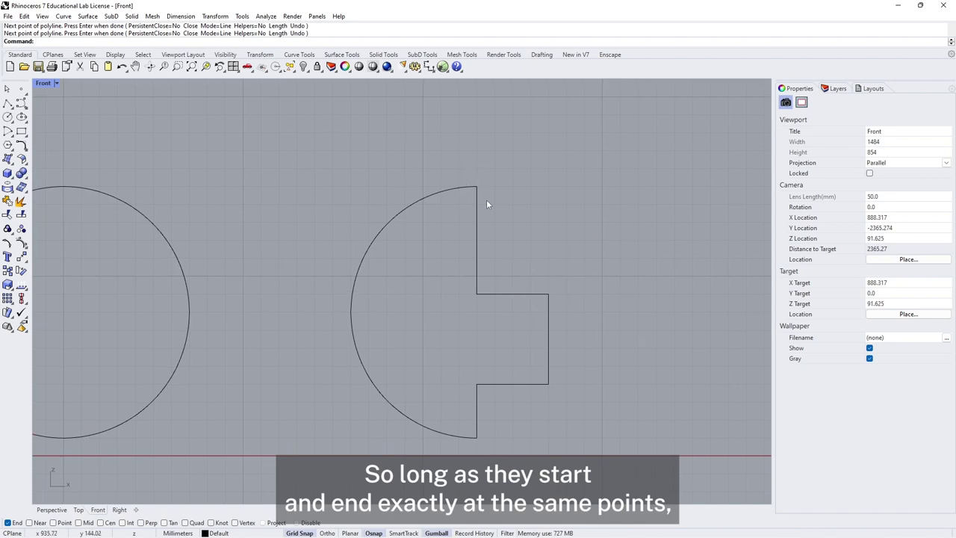
pyautogui.click(478, 225)
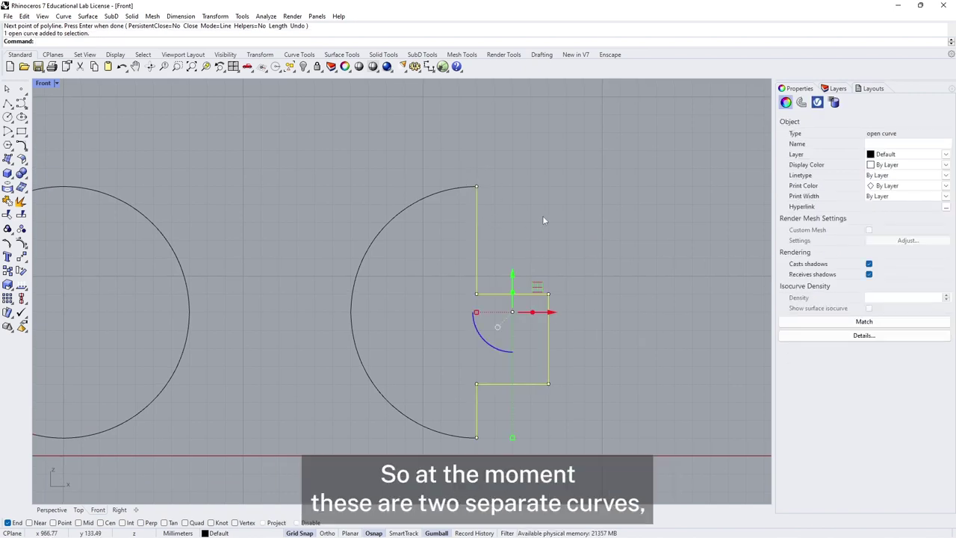
pyautogui.keyDown('shift'); pyautogui.click(397, 218); pyautogui.keyUp('shift')
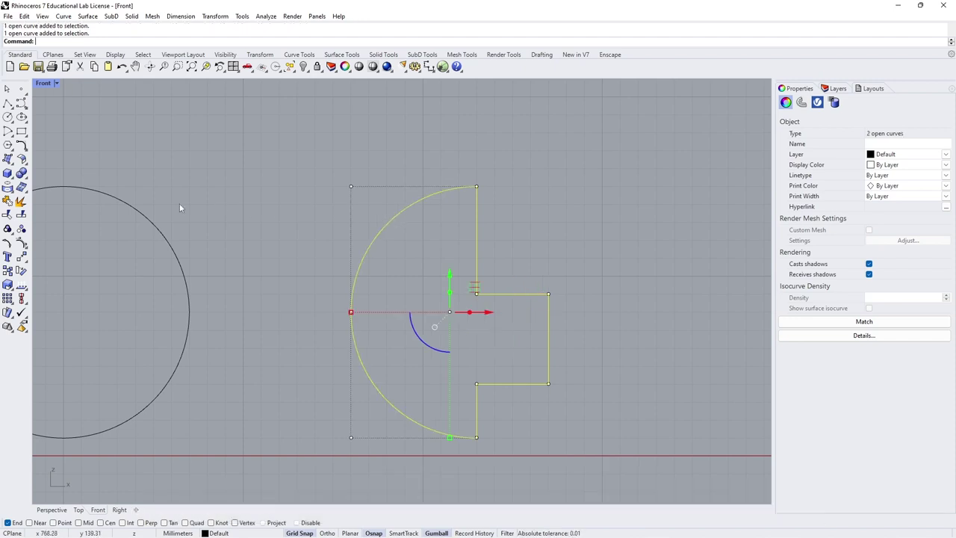
pyautogui.click(9, 201)
pyautogui.click(545, 180)
pyautogui.click(476, 237)
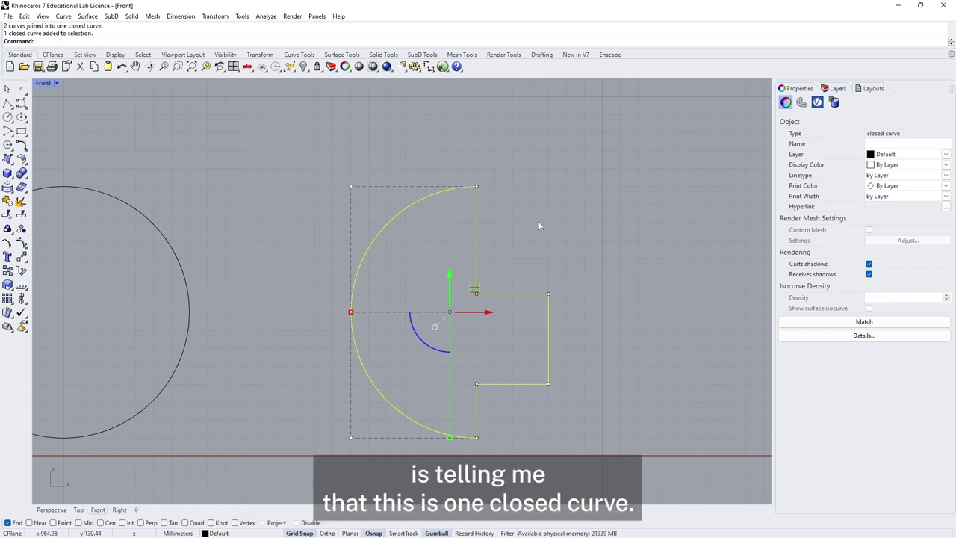
pyautogui.press('Escape')
# - Explode the closed five-sided polyline into separate segments and select its diagonal segment to check
pyautogui.scroll(-3, 547, 222)
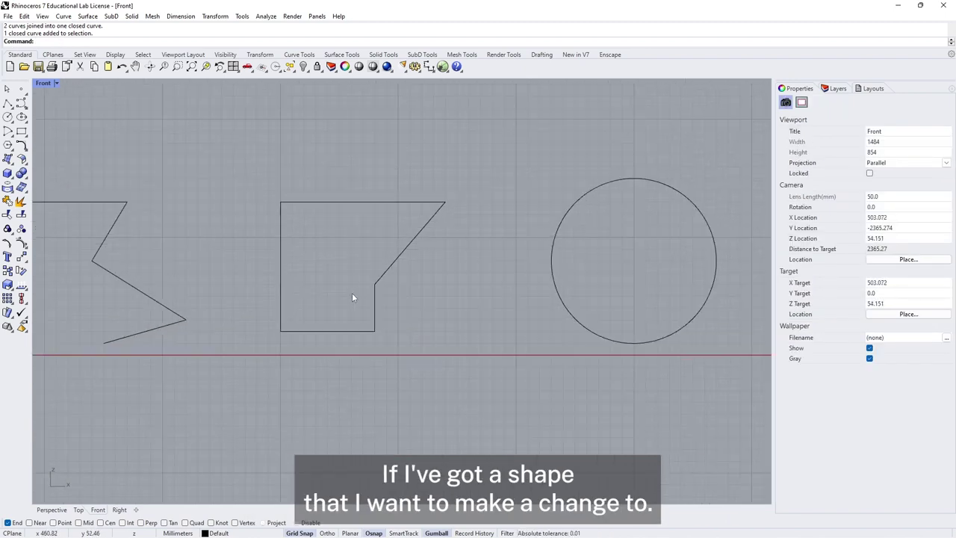
pyautogui.scroll(2, 388, 306)
pyautogui.click(449, 309)
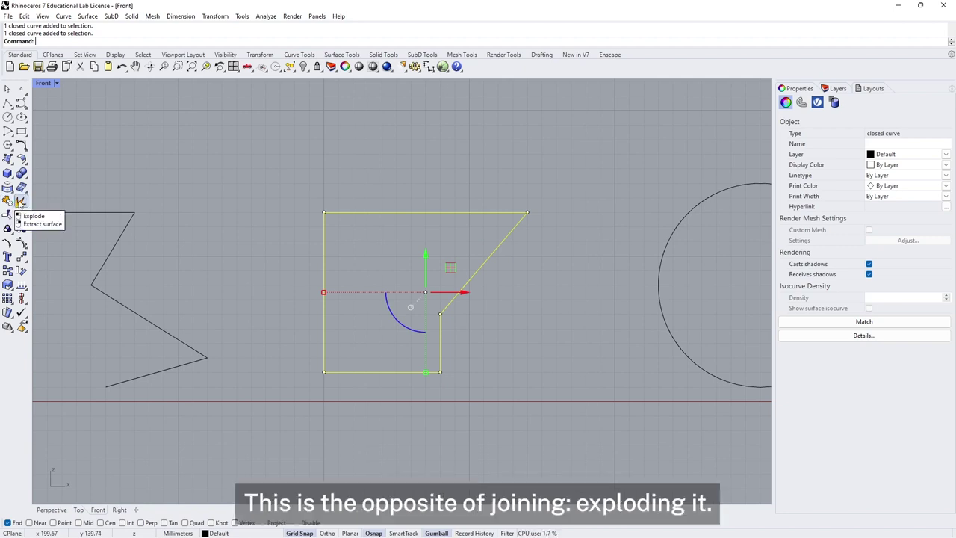
pyautogui.click(20, 202)
pyautogui.click(544, 289)
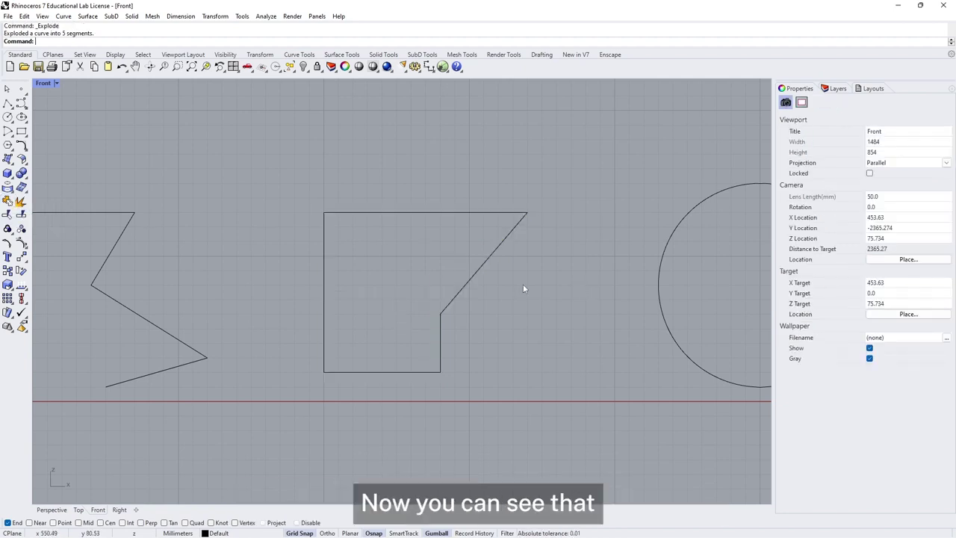
pyautogui.click(477, 276)
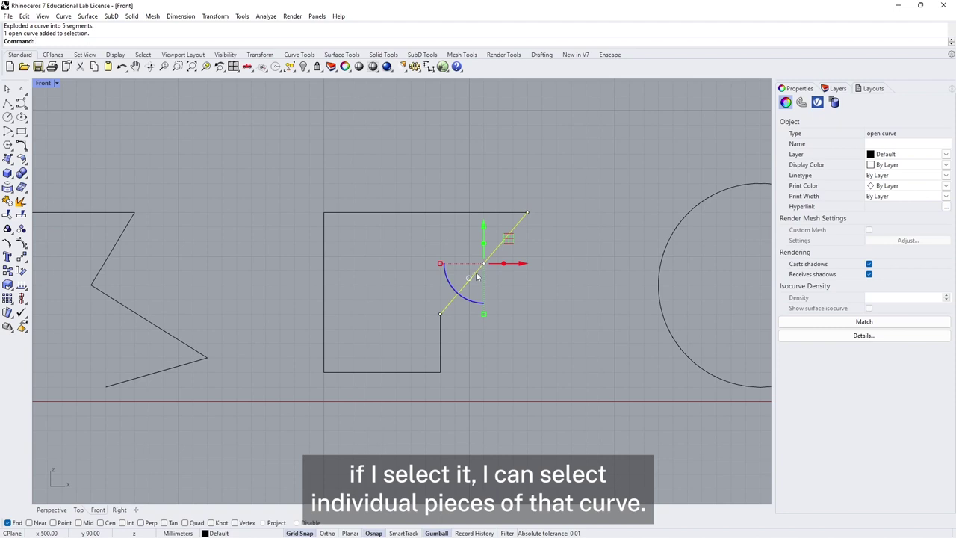
pyautogui.click(448, 350)
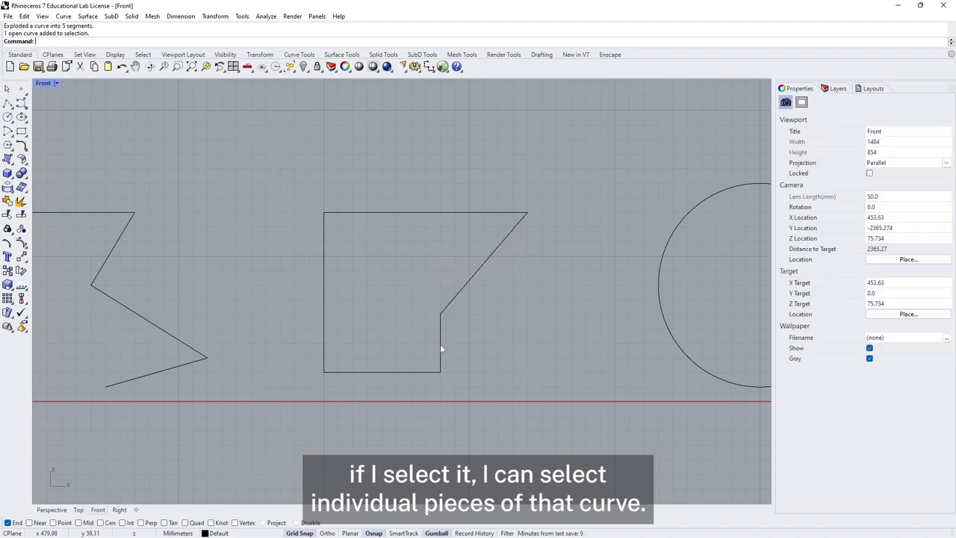
# - Delete the exploded shape's short vertical segment and bridge the gap with an outward half-circle arc starting at 480,60
pyautogui.click(440, 346)
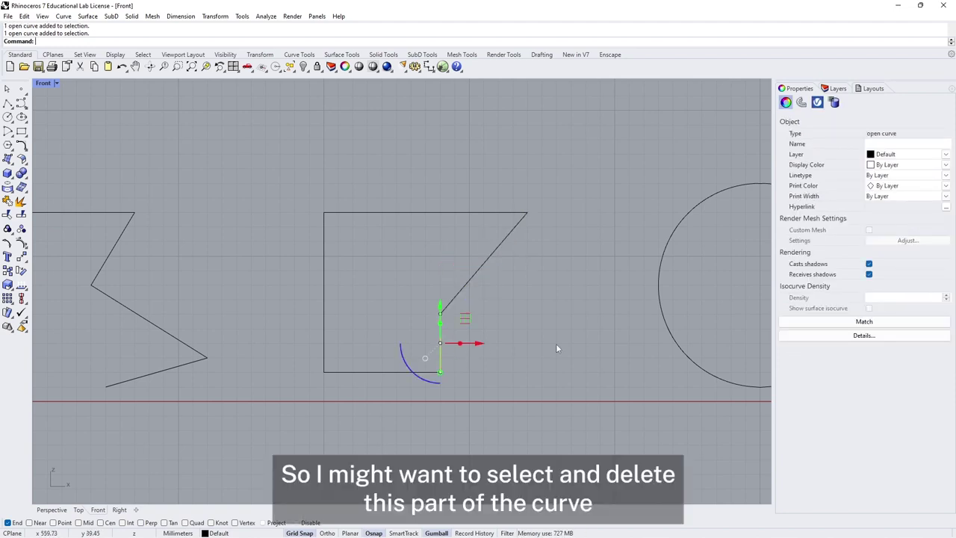
pyautogui.press('Delete')
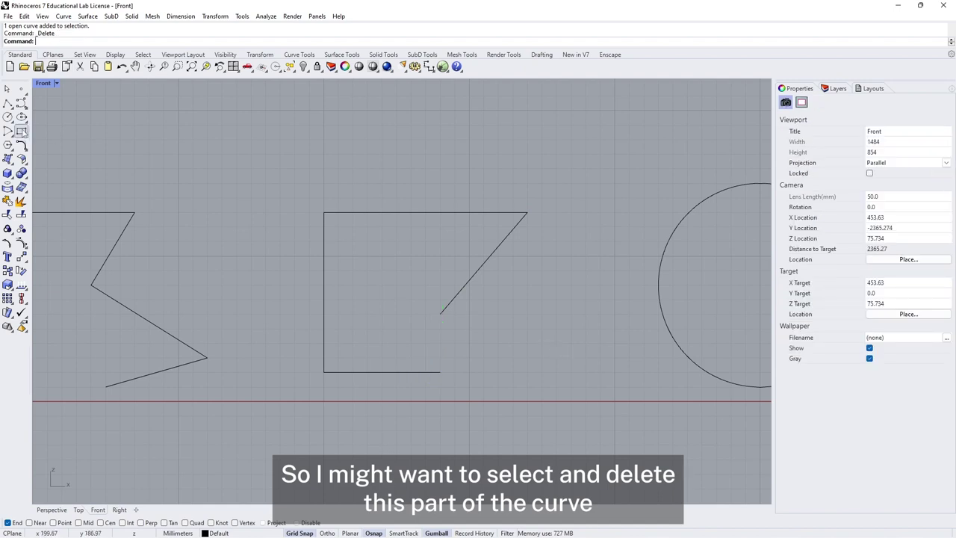
pyautogui.click(8, 131)
pyautogui.click(441, 342)
pyautogui.click(440, 312)
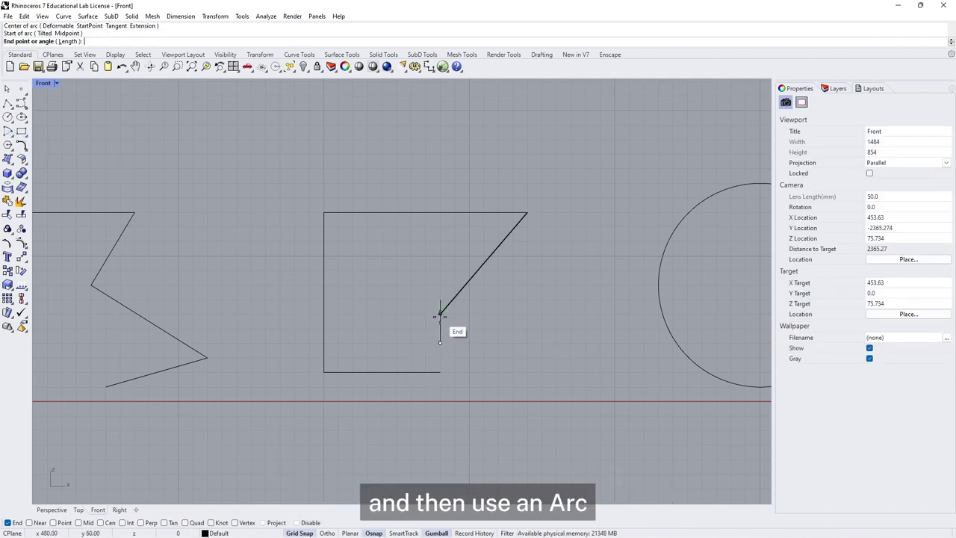
pyautogui.click(447, 374)
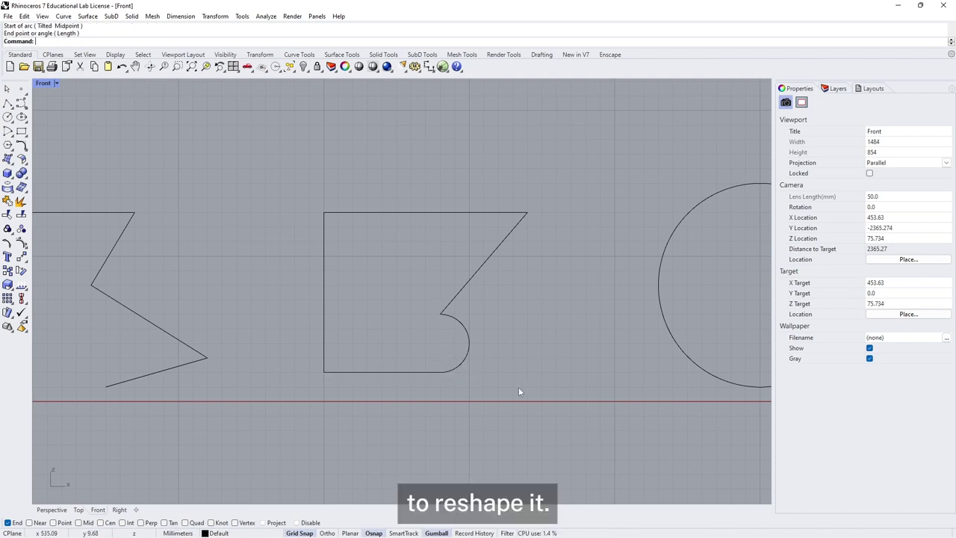
# - Join the new arc and the four remaining segments into one closed curve, and select it to check
pyautogui.click(466, 360)
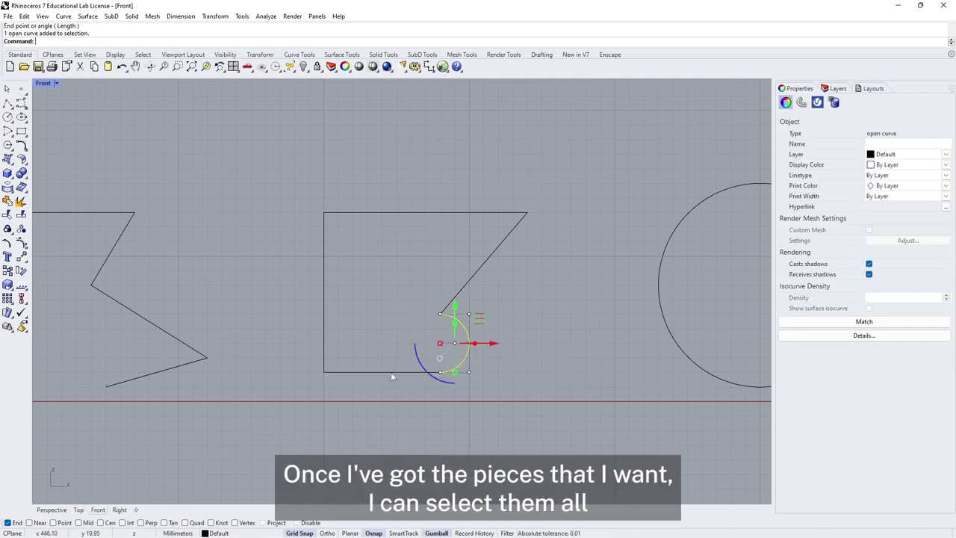
pyautogui.moveTo(269, 158); pyautogui.dragTo(575, 423)
pyautogui.click(9, 202)
pyautogui.click(482, 146)
pyautogui.click(475, 213)
pyautogui.click(501, 166)
# - Draw a closed irregular Interpolate Points curve with a narrowed middle, on the positive X side of the stepped half-circle shape
pyautogui.scroll(-6, 516, 164)
pyautogui.moveTo(528, 177); pyautogui.dragTo(70, 139, button='right')
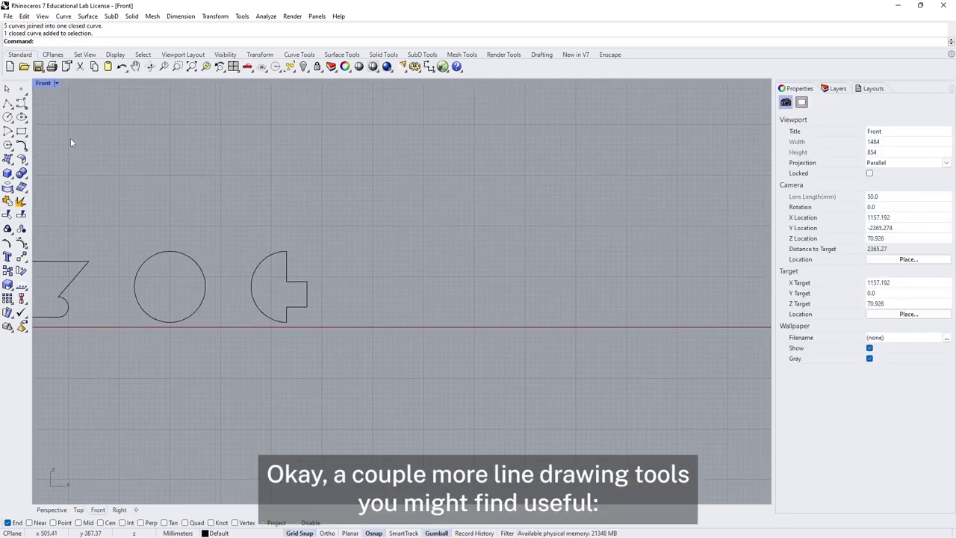
pyautogui.click(26, 107)
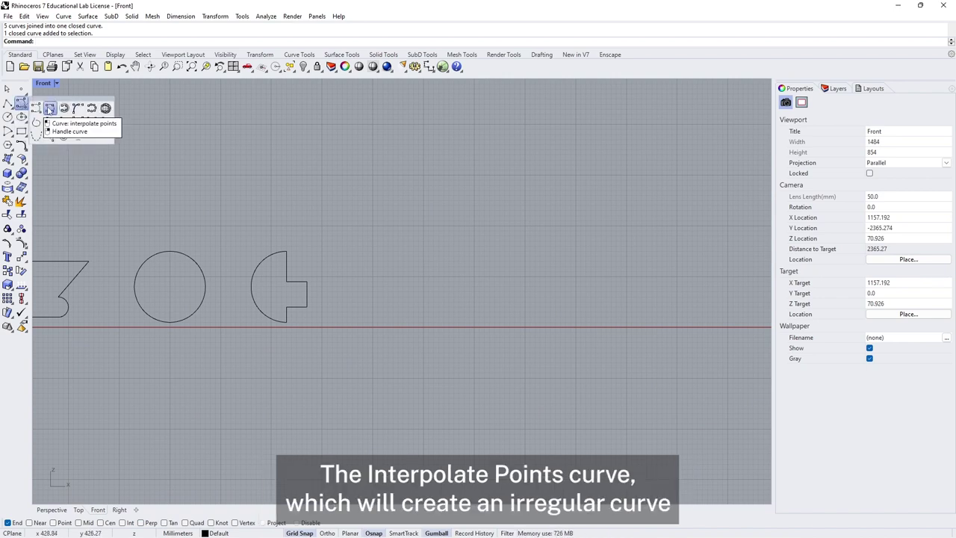
pyautogui.click(49, 109)
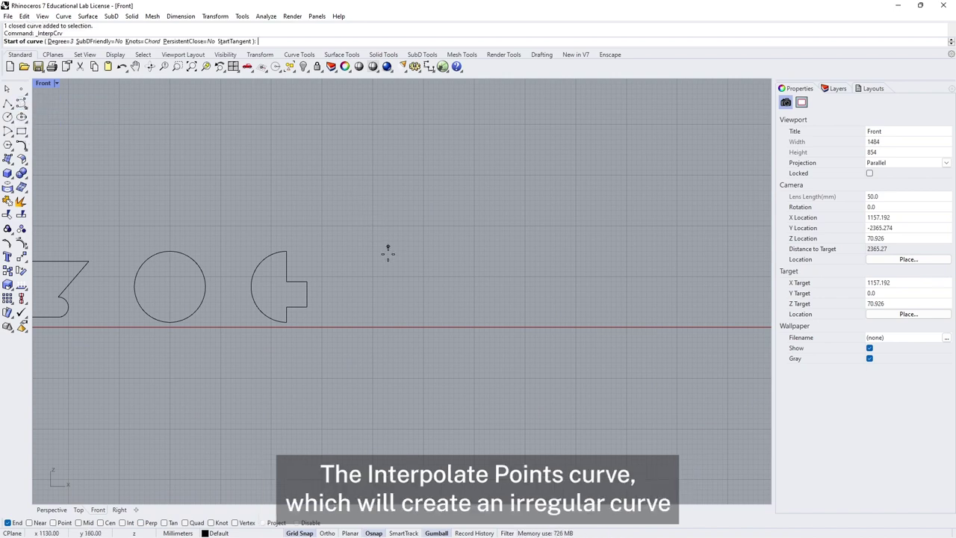
pyautogui.click(389, 310)
pyautogui.click(347, 316)
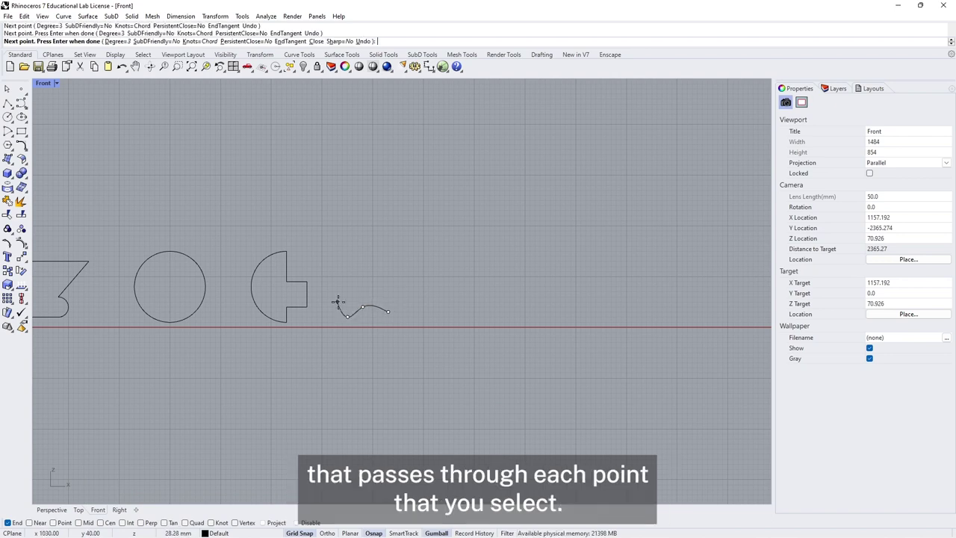
pyautogui.click(337, 287)
pyautogui.click(358, 272)
pyautogui.click(373, 286)
pyautogui.click(403, 281)
pyautogui.click(387, 310)
pyautogui.moveTo(388, 311); pyautogui.dragTo(315, 318, button='right')
# - Sketch an irregular freehand outline in two strokes on the positive X side of the interpolated curve
pyautogui.click(22, 104)
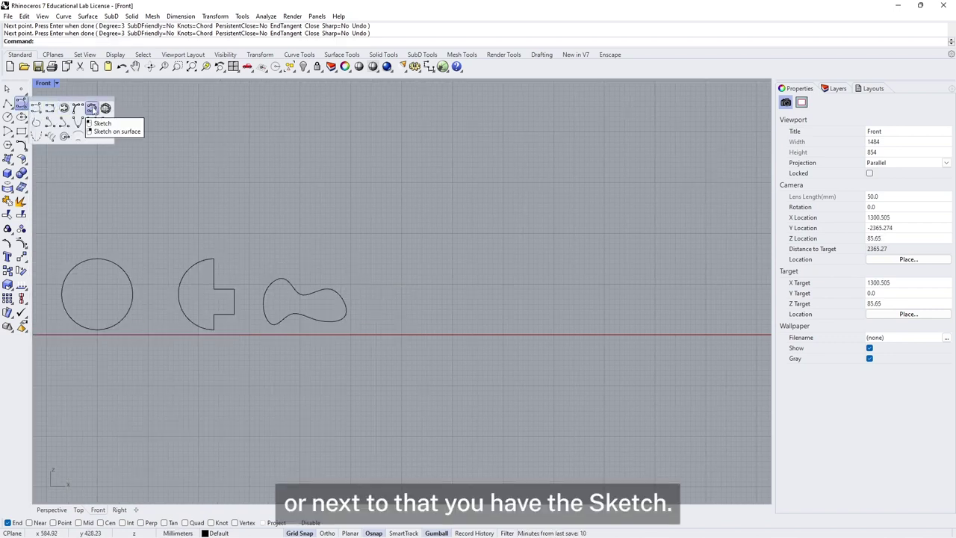
pyautogui.click(91, 109)
pyautogui.moveTo(431, 278); pyautogui.dragTo(426, 271)
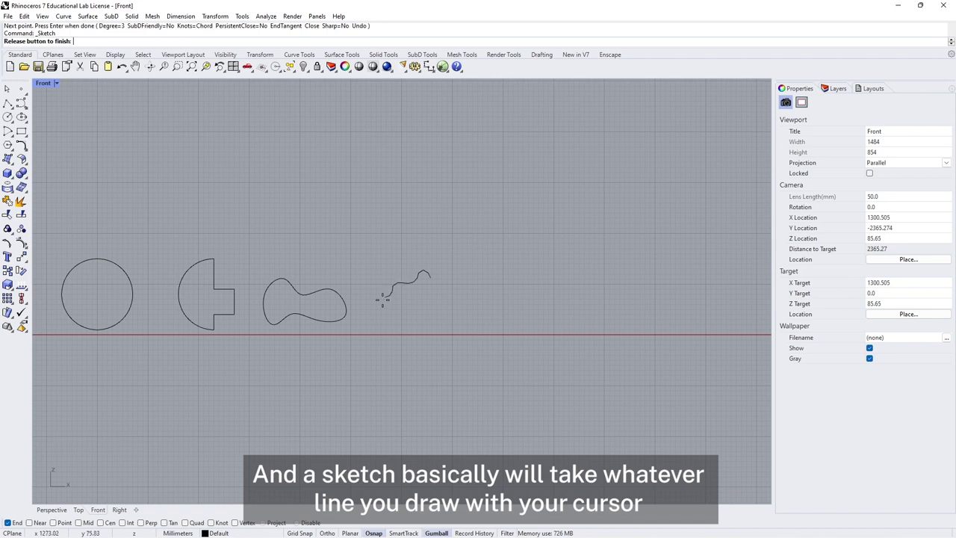
pyautogui.moveTo(379, 315)
pyautogui.mouseDown()
pyautogui.moveTo(395, 302)
pyautogui.moveTo(446, 305)
pyautogui.mouseUp()
pyautogui.scroll(3, 439, 299)
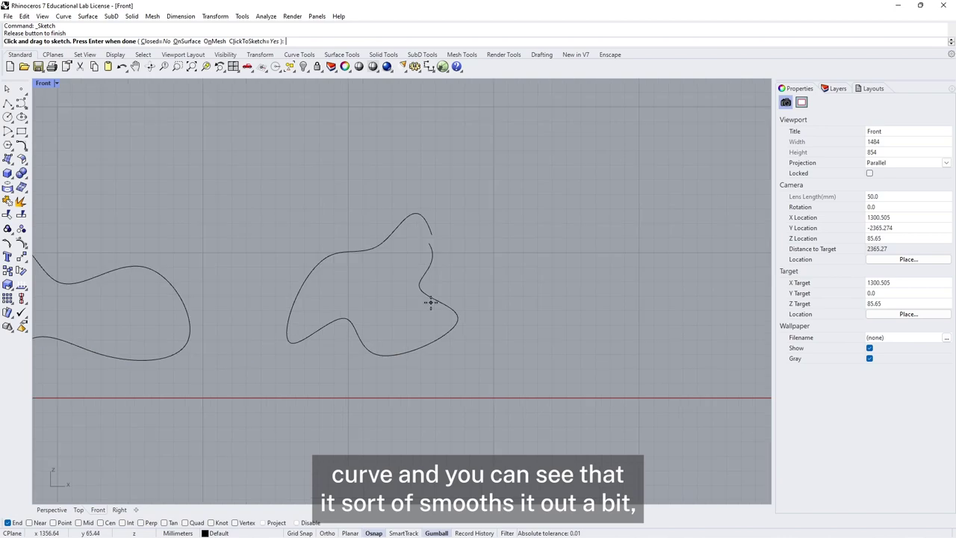
pyautogui.scroll(3, 433, 252)
pyautogui.press('Return')
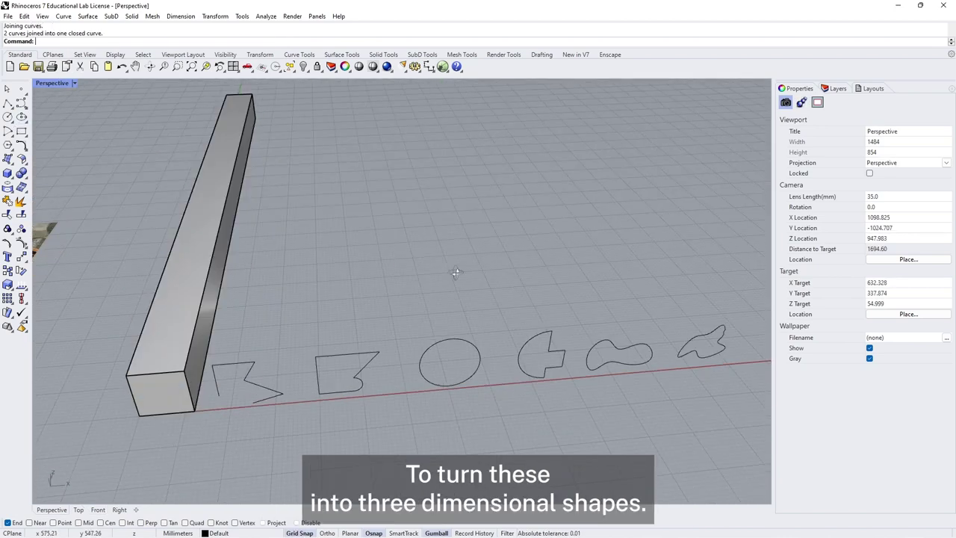
# - Try moving the open zigzag polyline along the Y axis with the Gumball in the Perspective view
pyautogui.moveTo(456, 272); pyautogui.dragTo(396, 269, button='right')
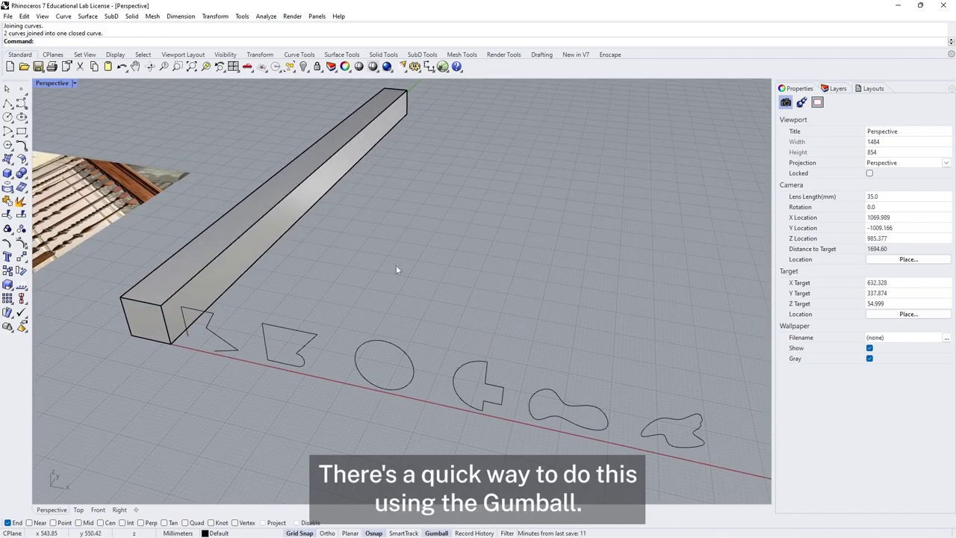
pyautogui.click(222, 344)
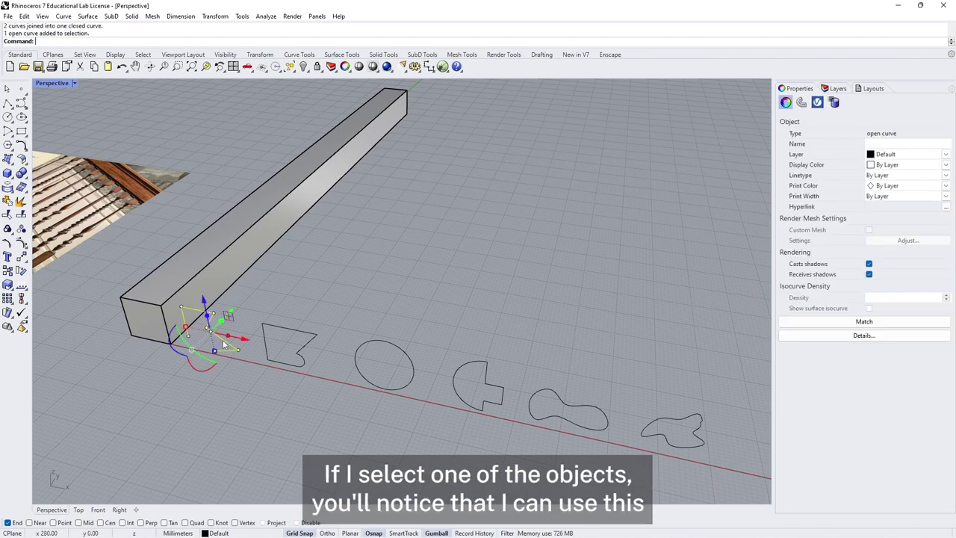
pyautogui.scroll(3, 211, 321)
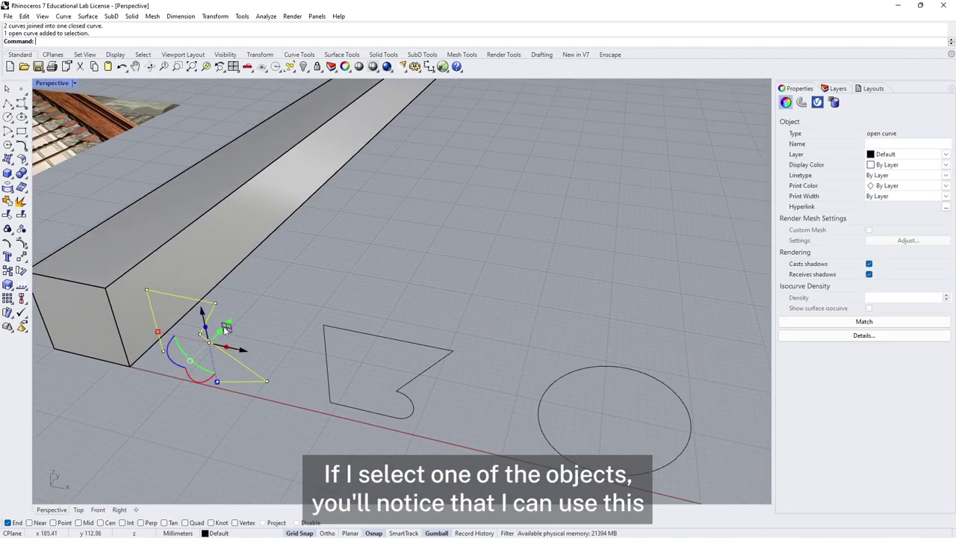
pyautogui.moveTo(228, 325)
pyautogui.mouseDown()
pyautogui.moveTo(278, 265)
pyautogui.moveTo(210, 345)
pyautogui.moveTo(231, 323)
pyautogui.mouseUp()
pyautogui.click(279, 317)
# - Extrude the open zigzag polyline along the positive Y axis with the Gumball, beside the long box
pyautogui.click(214, 325)
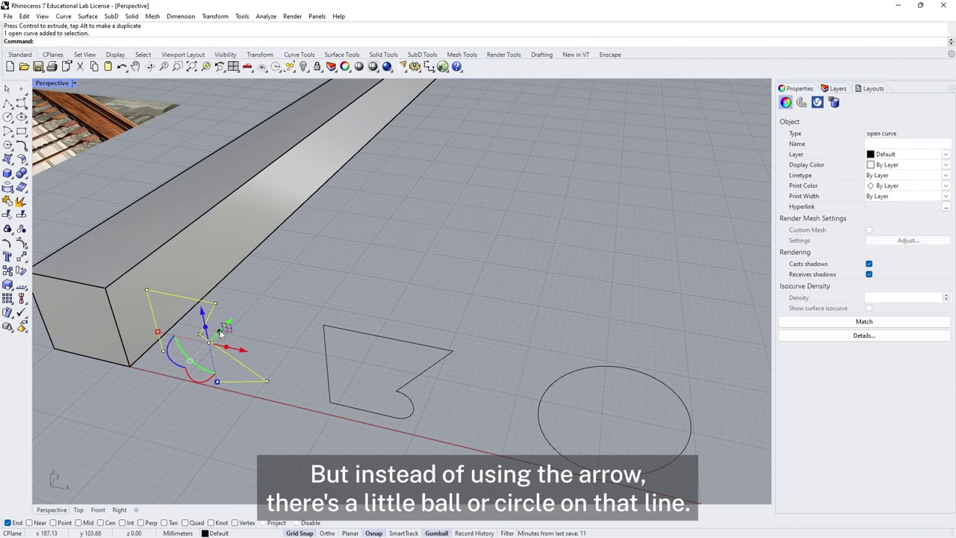
pyautogui.moveTo(221, 332); pyautogui.dragTo(407, 185)
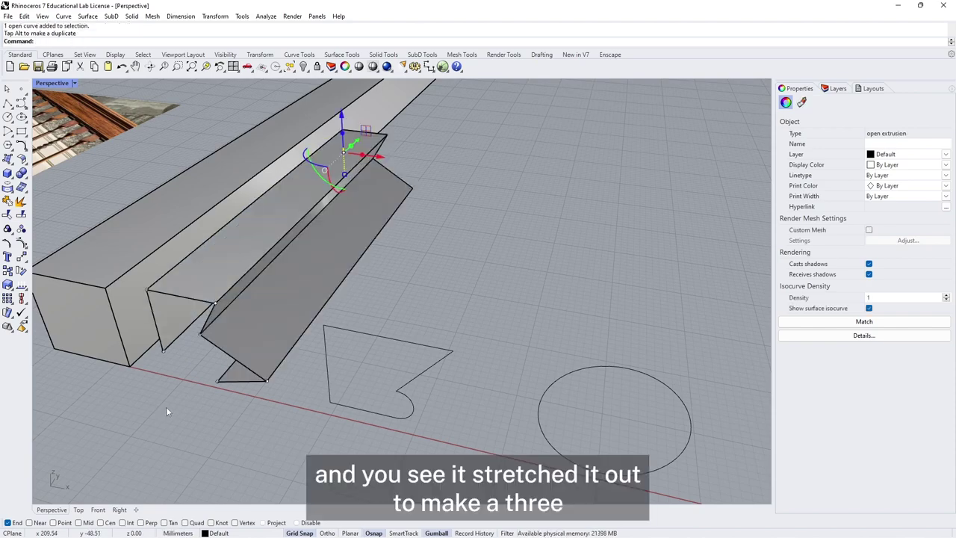
pyautogui.press('Escape')
# - Move the open extrusion along the positive Y axis off its profile, and select the original curve to check it
pyautogui.moveTo(166, 405); pyautogui.dragTo(216, 343, button='right')
pyautogui.click(262, 274)
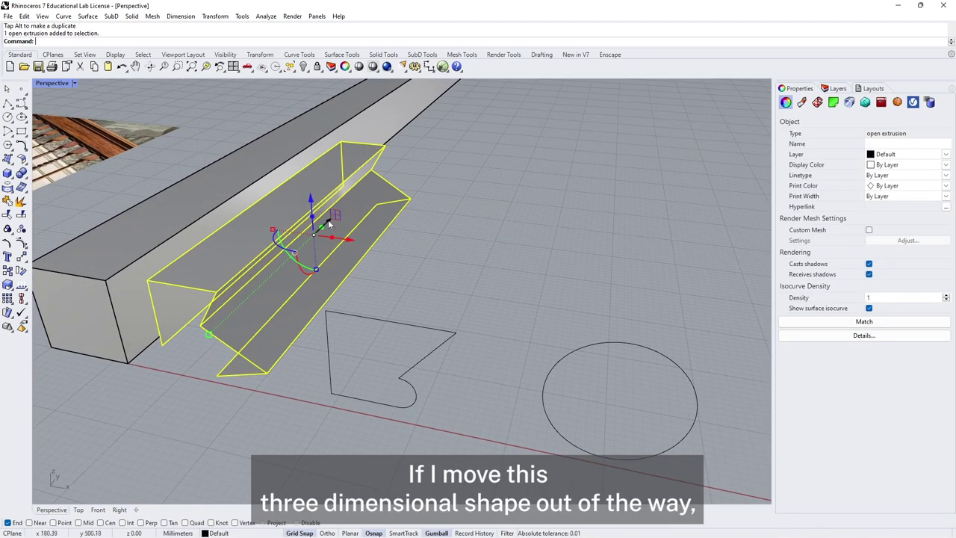
pyautogui.moveTo(331, 223); pyautogui.dragTo(336, 206)
pyautogui.click(212, 383)
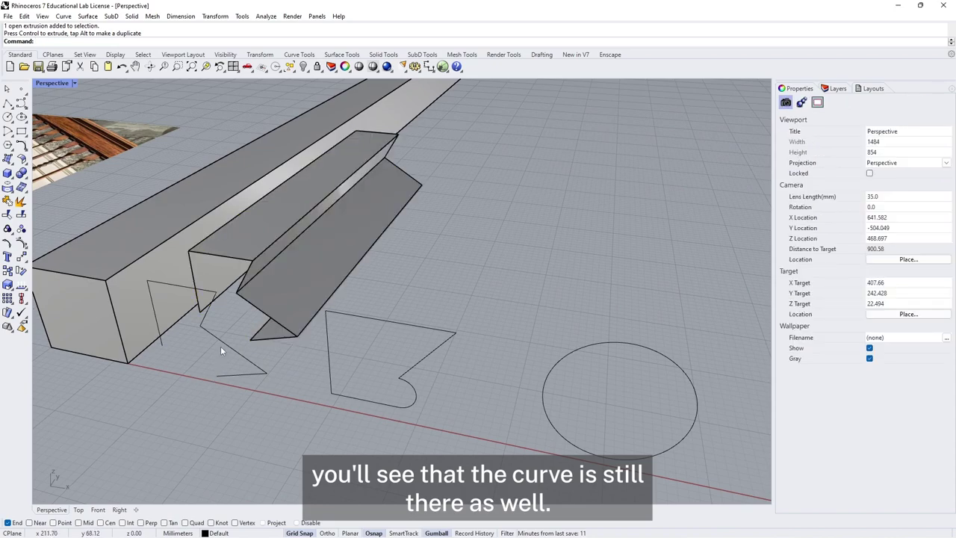
pyautogui.click(224, 343)
pyautogui.click(183, 413)
# - Extrude the closed profile with the rounded lower corner into a 2000 mm solid using Extrude Closed Planar Curve
pyautogui.moveTo(183, 413); pyautogui.dragTo(205, 403, button='right')
pyautogui.click(366, 342)
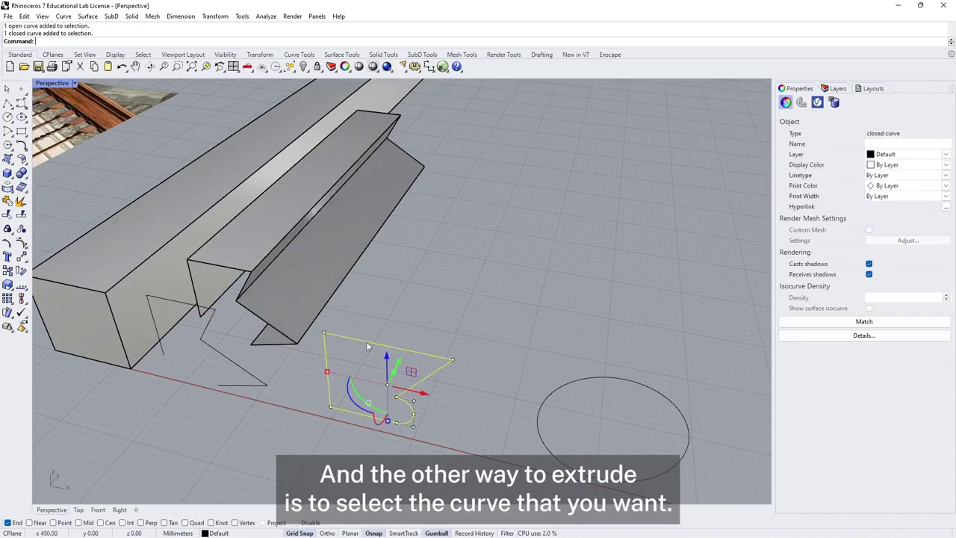
pyautogui.scroll(4, 492, 292)
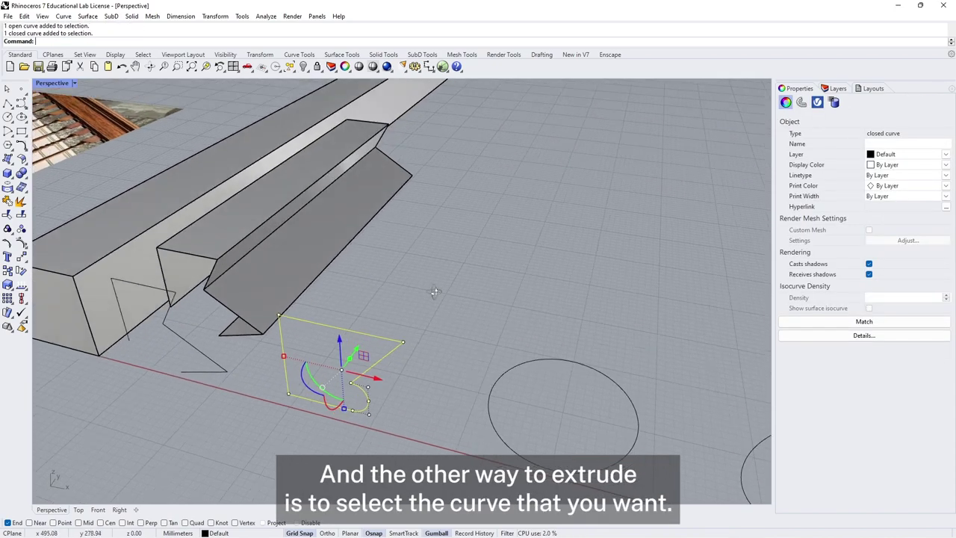
pyautogui.click(13, 181)
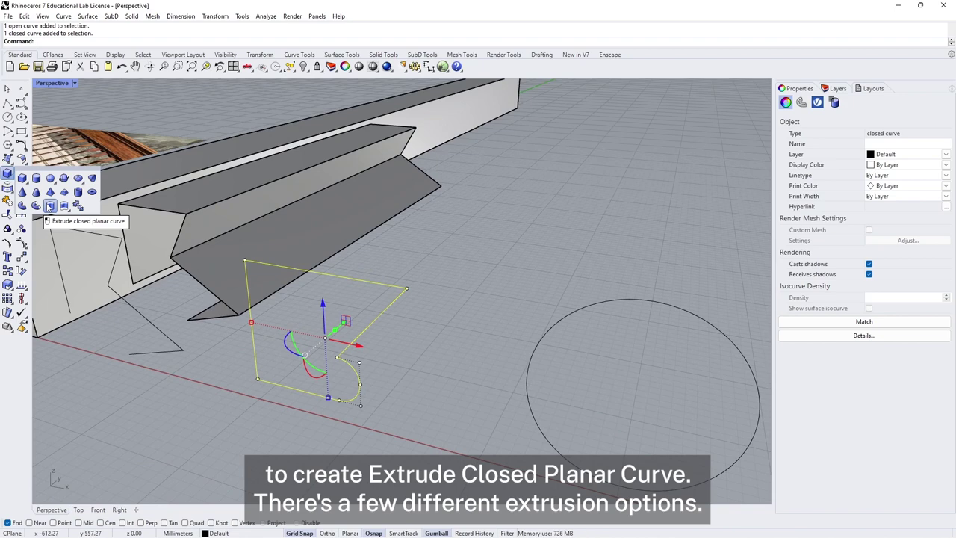
pyautogui.click(64, 210)
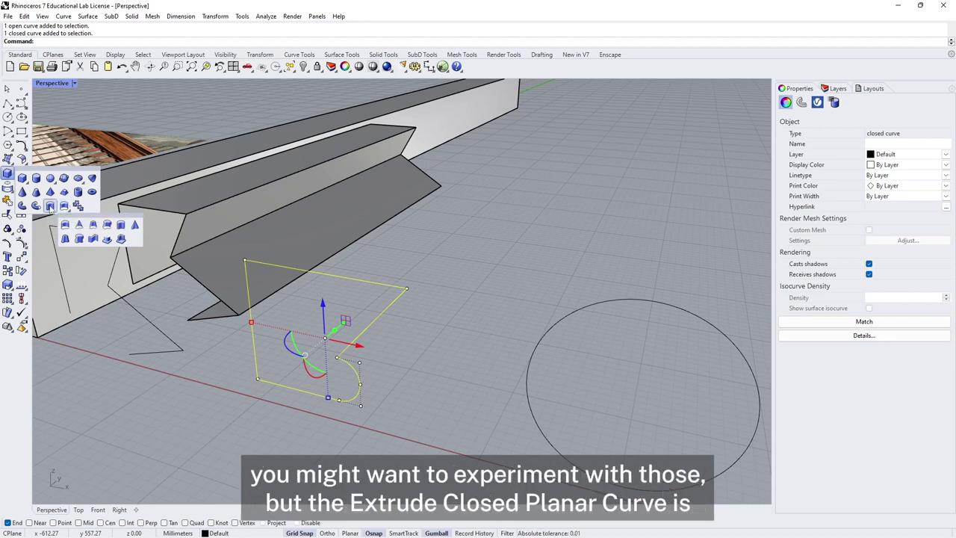
pyautogui.click(50, 207)
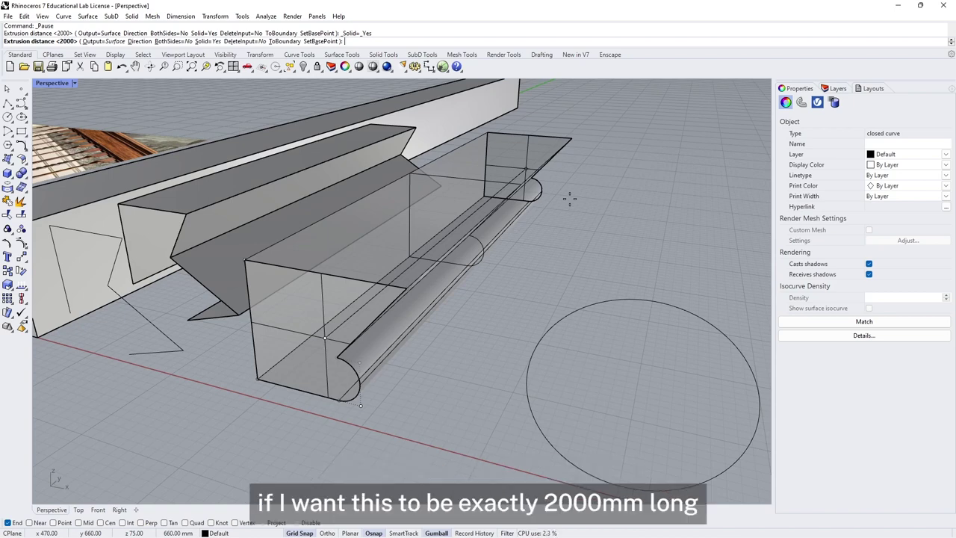
pyautogui.write('2000')
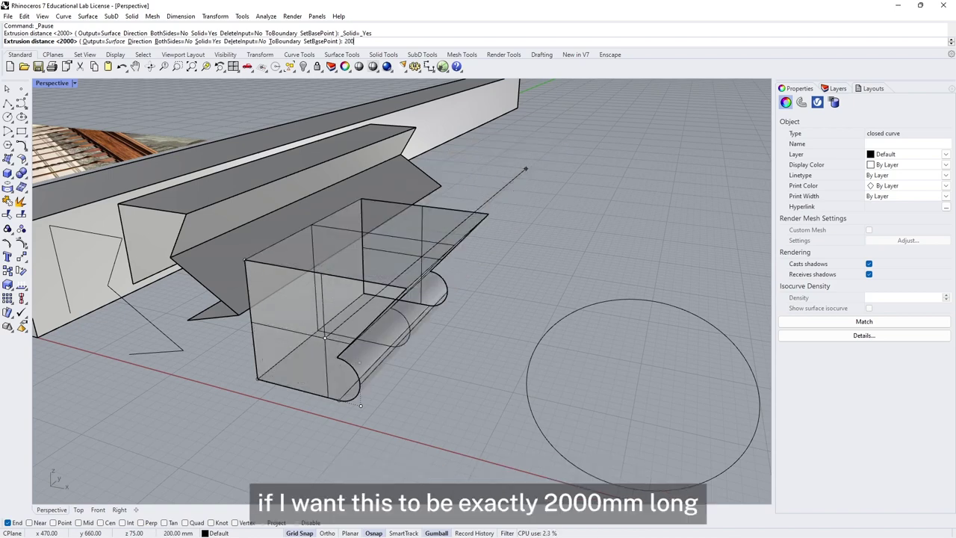
pyautogui.press('Return')
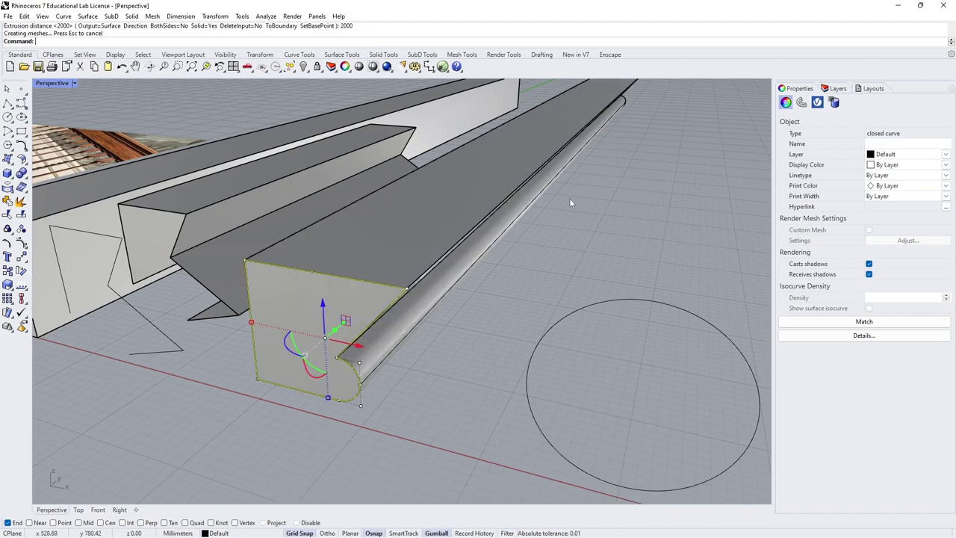
pyautogui.click(453, 354)
# - Extrude the circle freehand along the positive Y axis with the Gumball, roughly parallel to the long solid beside it
pyautogui.moveTo(454, 354); pyautogui.dragTo(403, 407, button='right')
pyautogui.click(403, 407)
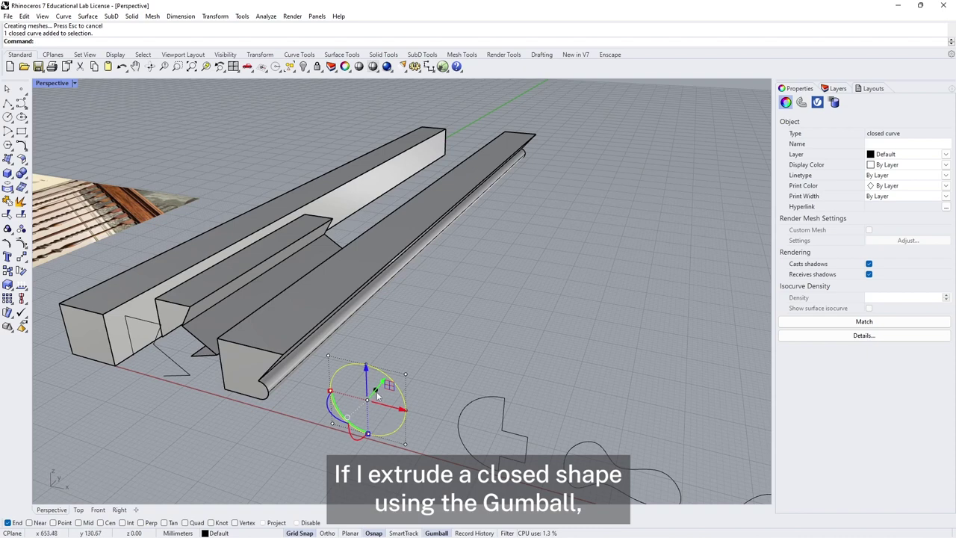
pyautogui.moveTo(377, 394); pyautogui.dragTo(571, 216)
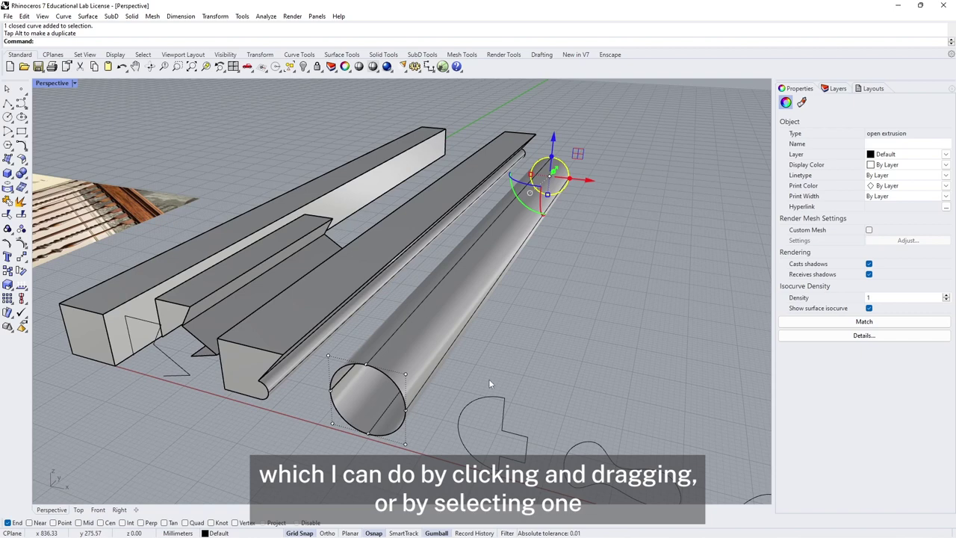
# - Extrude the closed half-round stepped curve 2000 mm along the positive Y axis using the Gumball
pyautogui.click(485, 400)
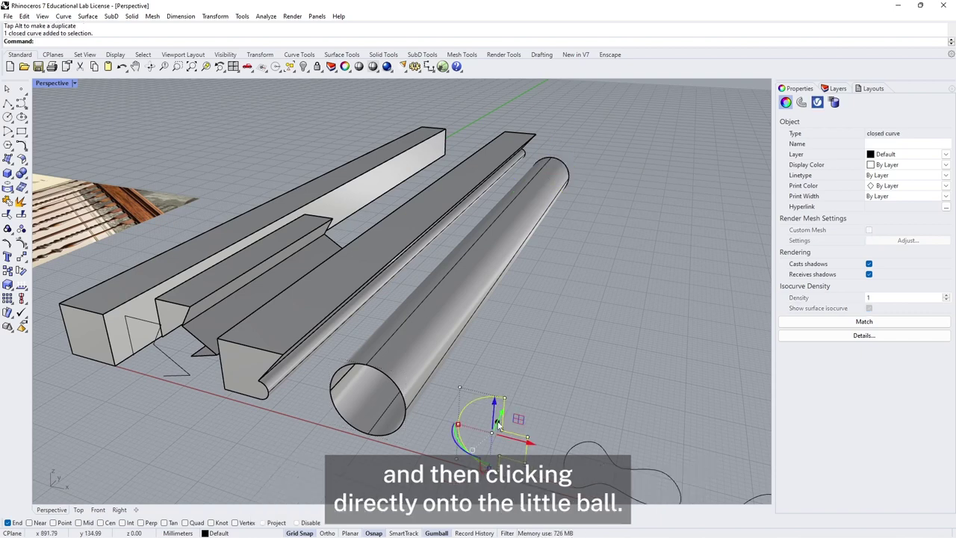
pyautogui.click(498, 423)
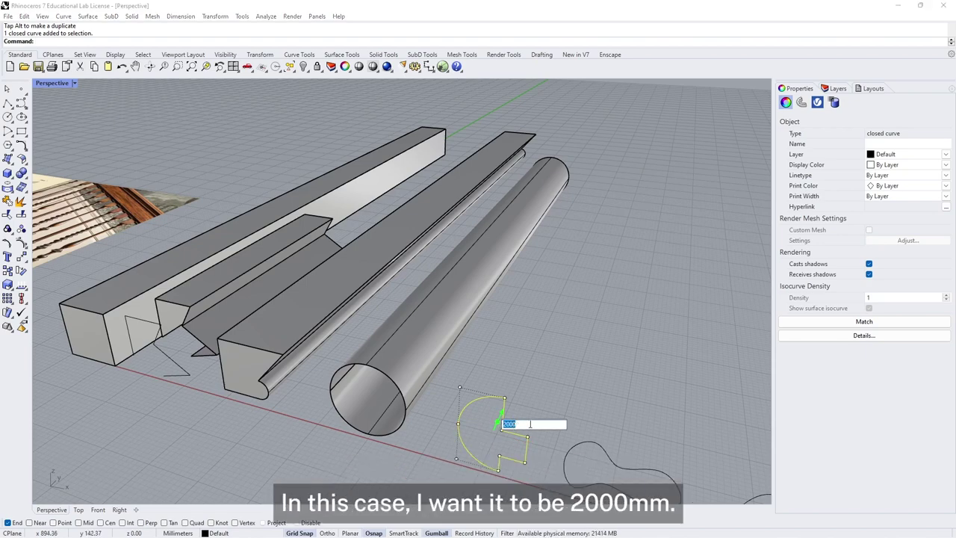
pyautogui.press('Return')
pyautogui.press('Escape')
# - Close both ends of the hollow cylinder extrusion with Cap Planar Holes
pyautogui.moveTo(395, 459); pyautogui.dragTo(448, 364, button='right')
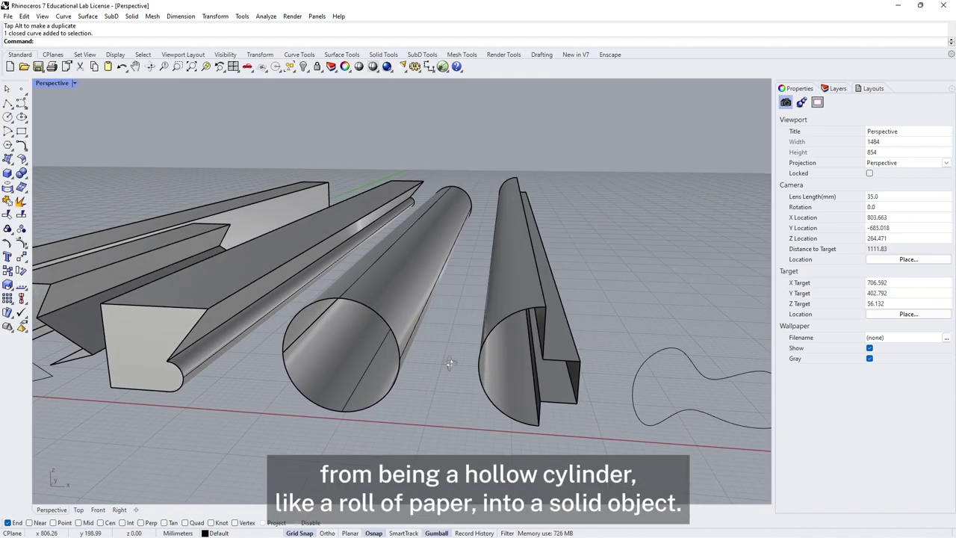
pyautogui.click(373, 313)
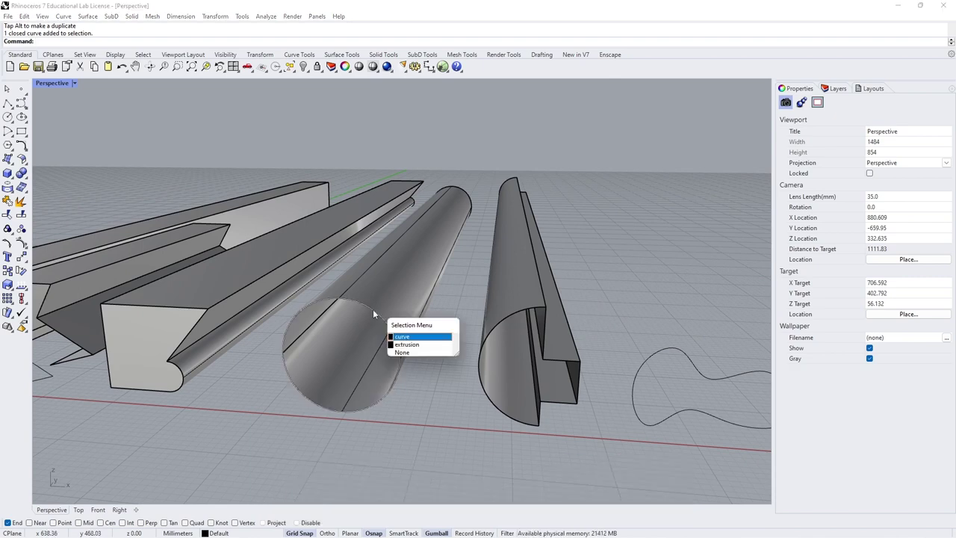
pyautogui.click(421, 348)
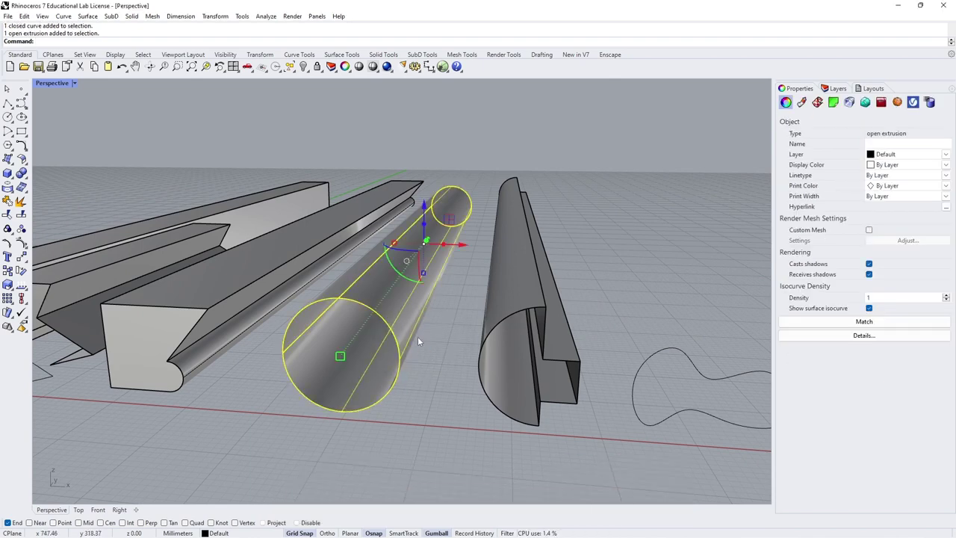
pyautogui.click(22, 174)
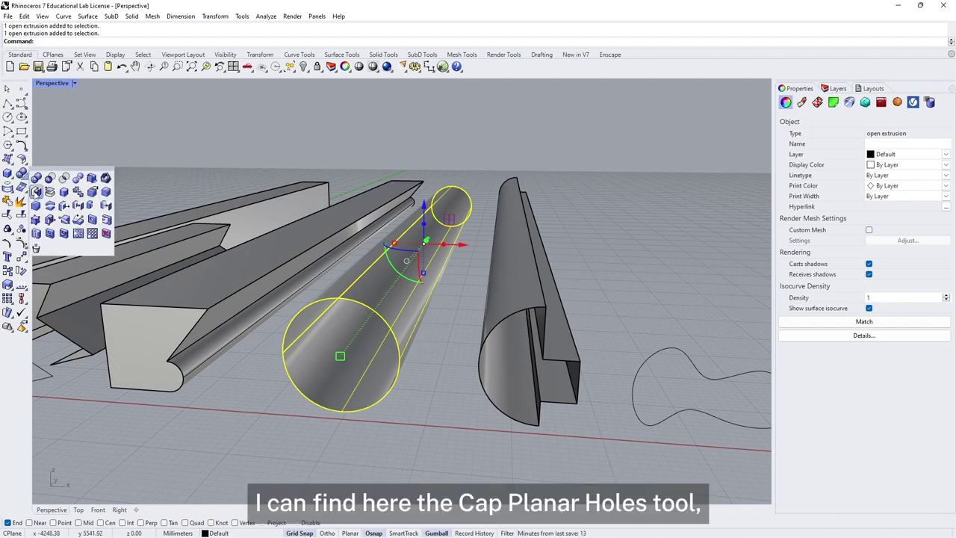
pyautogui.click(35, 191)
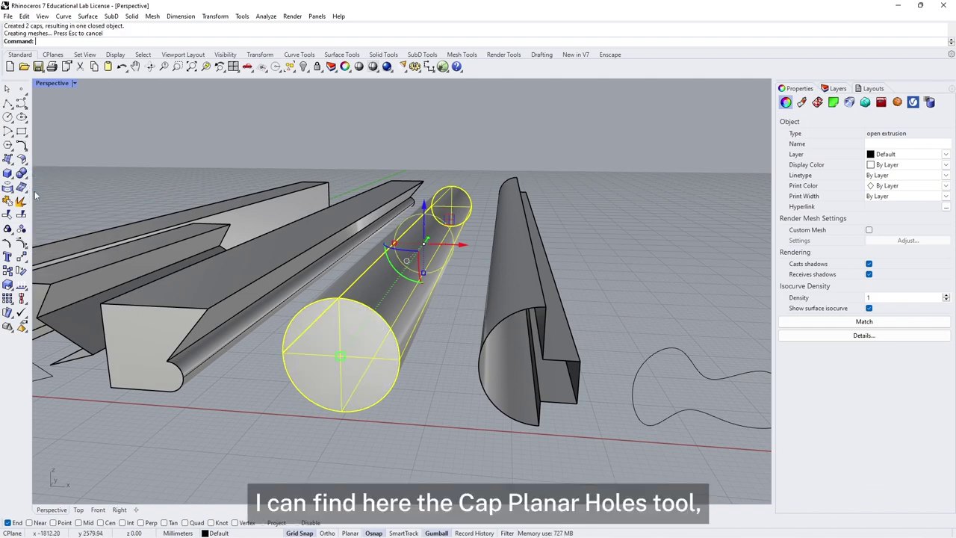
pyautogui.moveTo(434, 413); pyautogui.dragTo(420, 378, button='right')
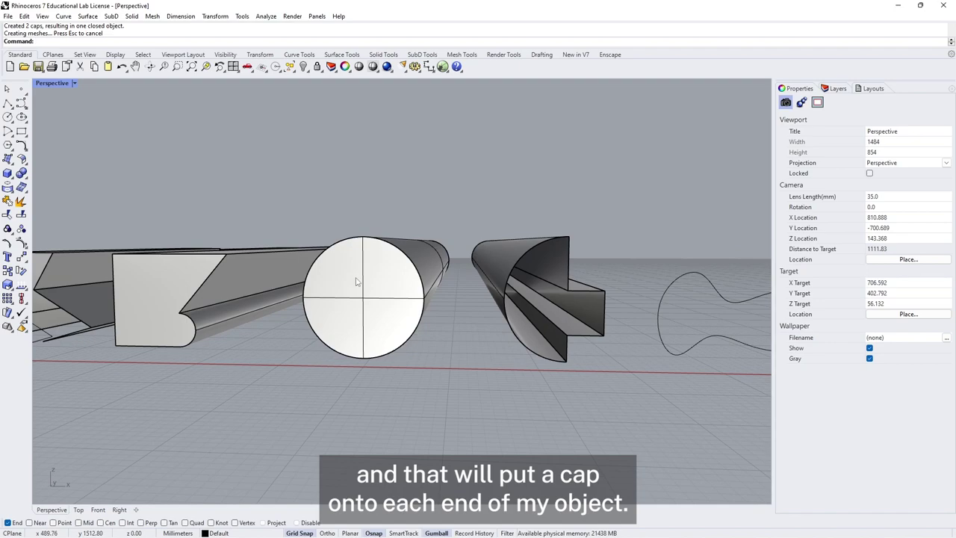
pyautogui.moveTo(525, 232); pyautogui.dragTo(469, 290, button='right')
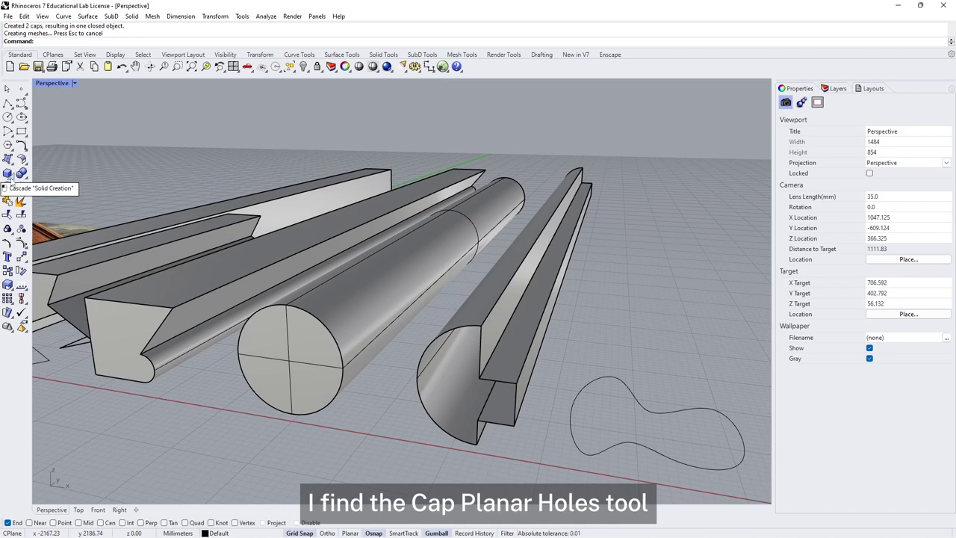
# - Close both ends of the half-round stepped extrusion with the Cap command
pyautogui.click(458, 336)
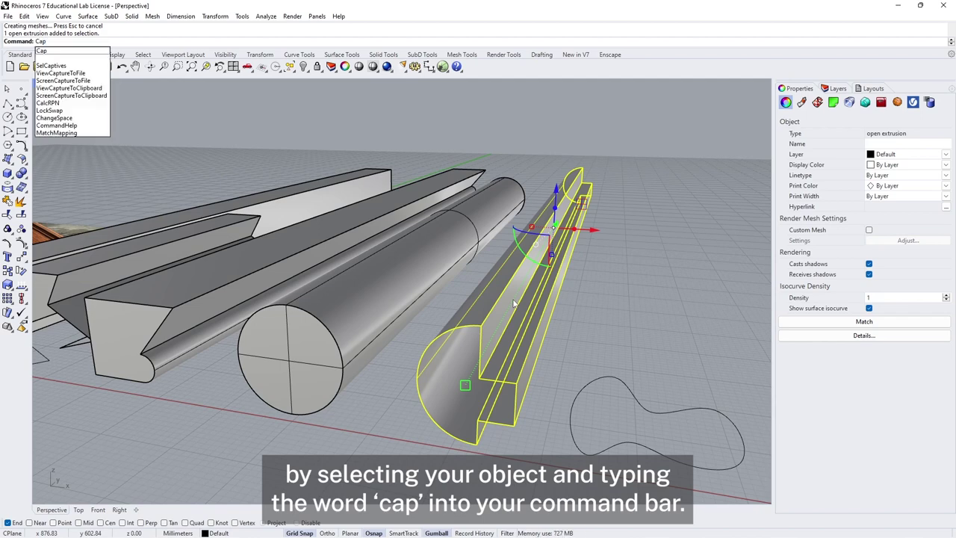
pyautogui.press('Return')
pyautogui.click(617, 304)
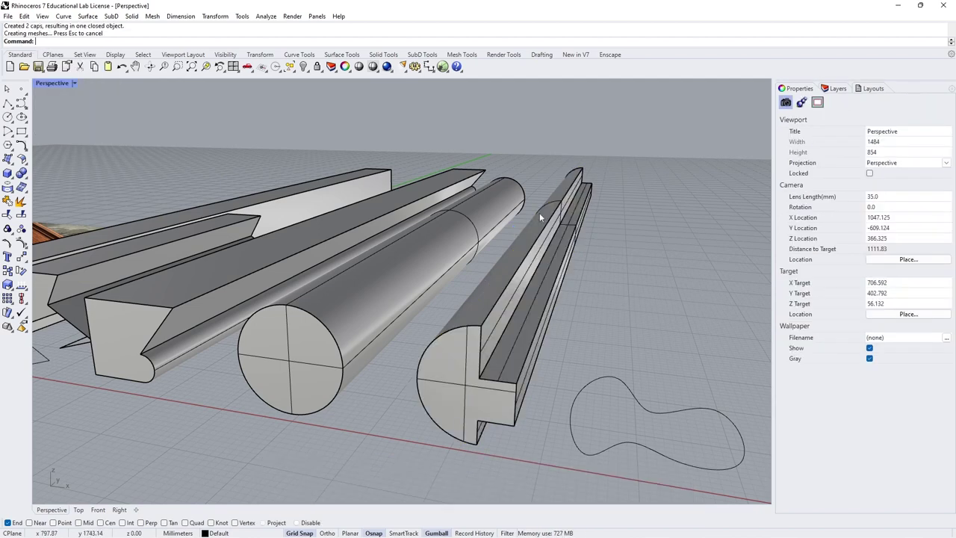
# - Compare the capped half-round solid with the open zigzag extrusion, selecting each and examining their ends
pyautogui.click(470, 365)
pyautogui.click(575, 309)
pyautogui.moveTo(391, 402); pyautogui.dragTo(187, 286, button='right')
pyautogui.click(224, 275)
pyautogui.moveTo(419, 314)
pyautogui.mouseDown(button='right')
pyautogui.moveTo(472, 319)
pyautogui.moveTo(419, 327)
pyautogui.mouseUp(button='right')
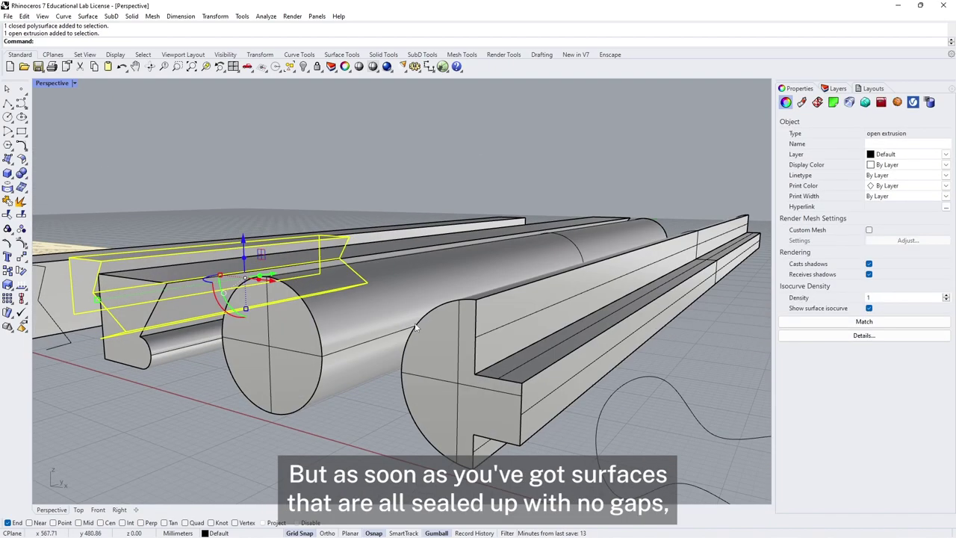
pyautogui.moveTo(317, 321); pyautogui.dragTo(352, 334, button='right')
pyautogui.click(464, 406)
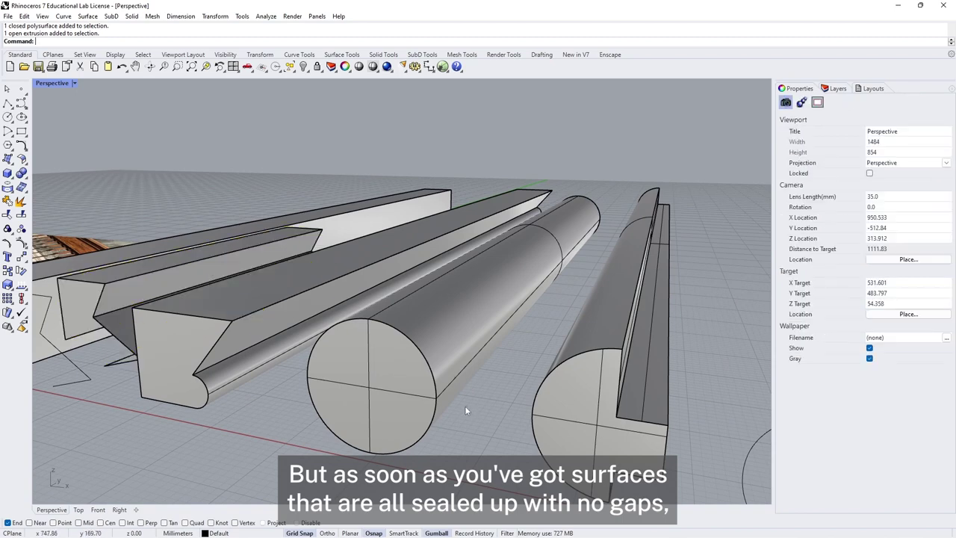
# - Extrude the closed wavy curve beside the half-round solid 2000 mm along the positive Y axis with the Gumball
pyautogui.click(434, 402)
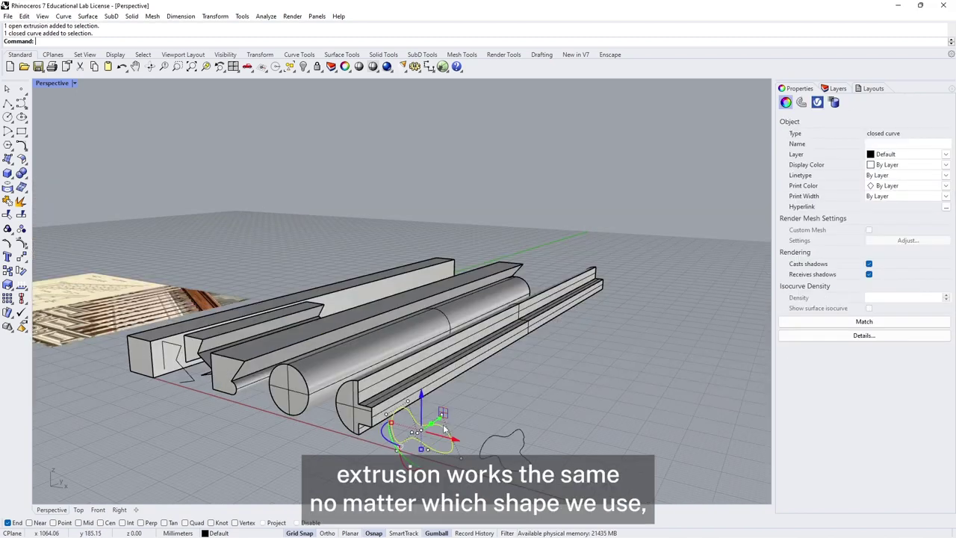
pyautogui.click(431, 425)
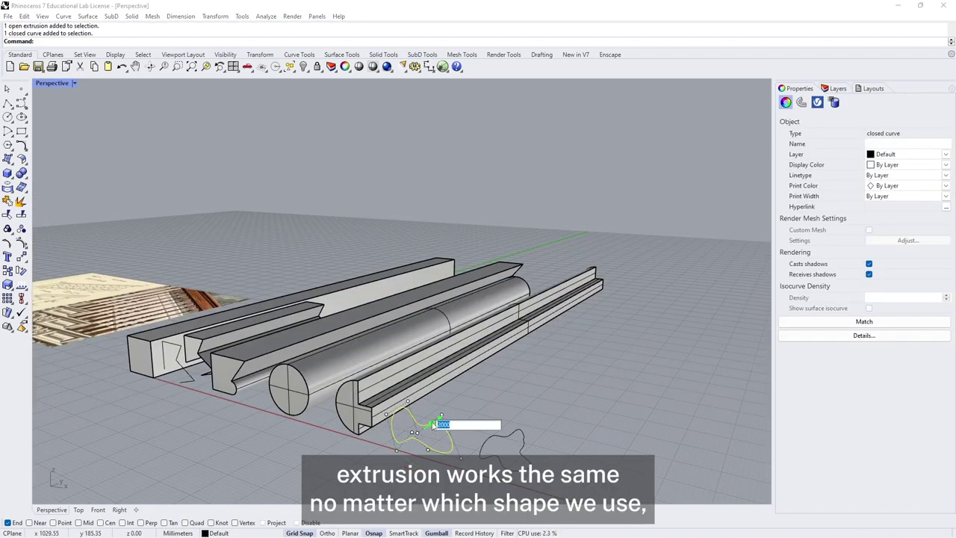
pyautogui.press('Return')
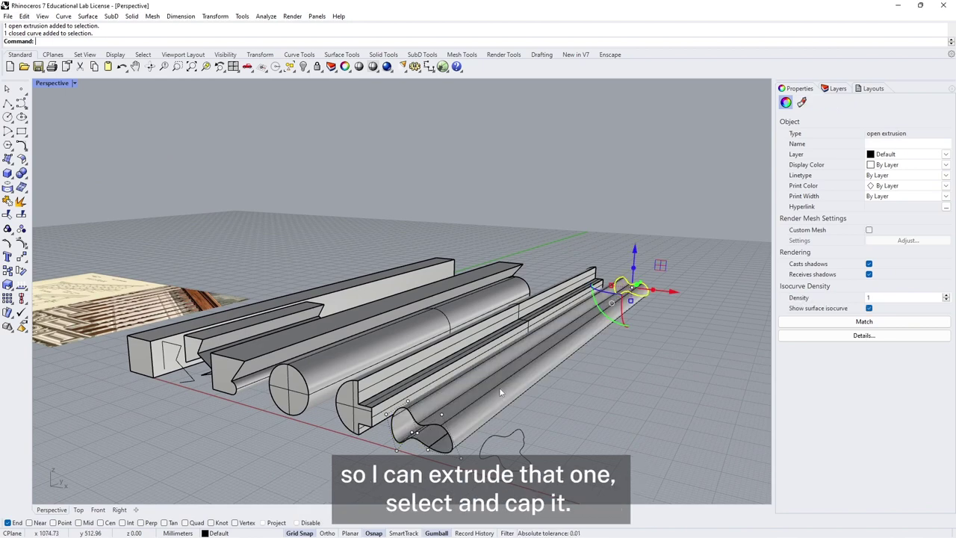
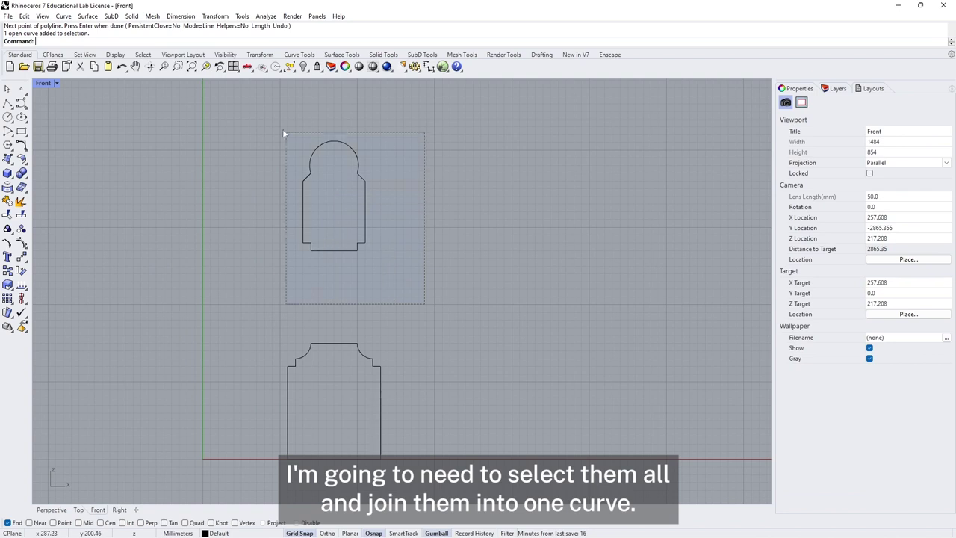
# - Join the segments of the upper round-topped profile in the Front view, and check that the lower profile is a single closed curve
pyautogui.click(21, 201)
pyautogui.click(488, 236)
pyautogui.click(351, 343)
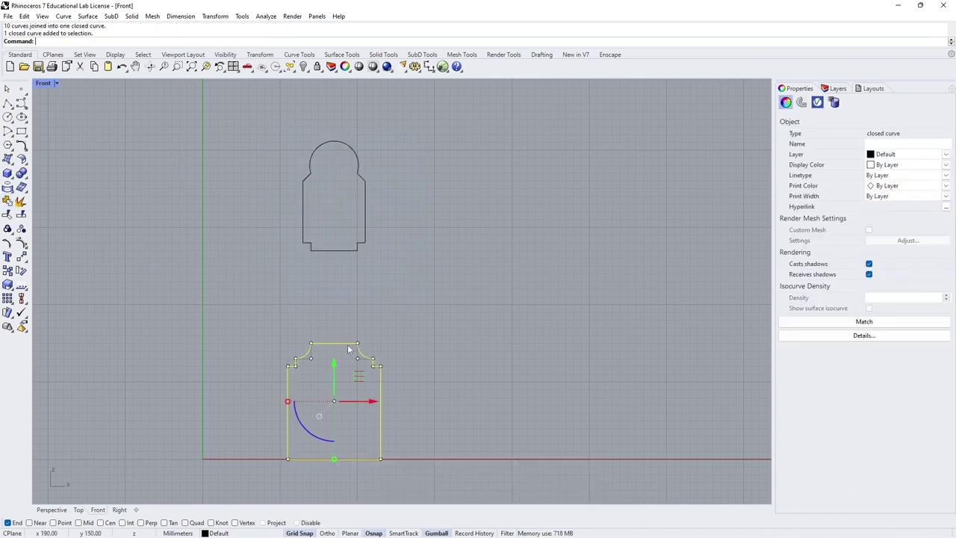
pyautogui.click(488, 280)
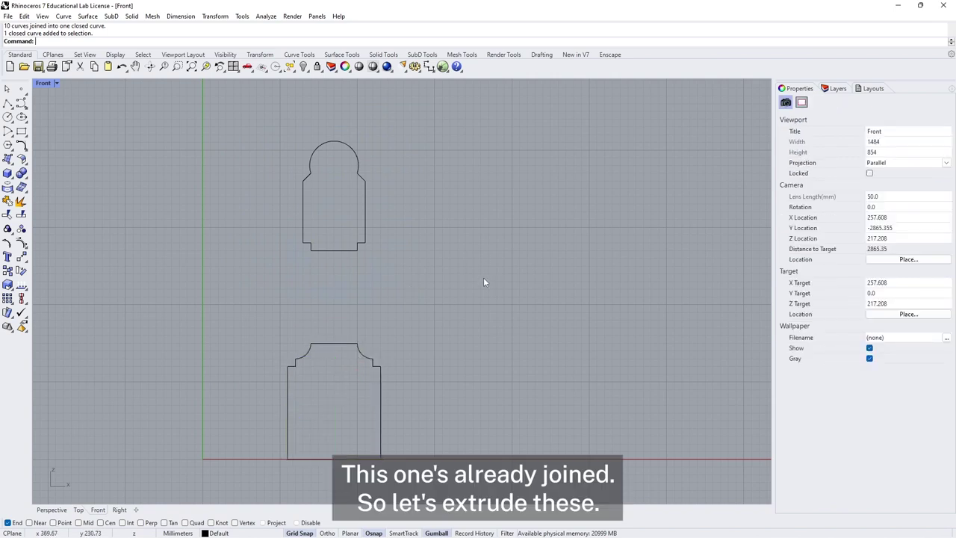
# - Extrude the lower balustrade profile into a 2000 mm solid in the Perspective view using Extrude Closed Planar Curve
pyautogui.hotkey('ctrl', 'm')
pyautogui.doubleClick(423, 83)
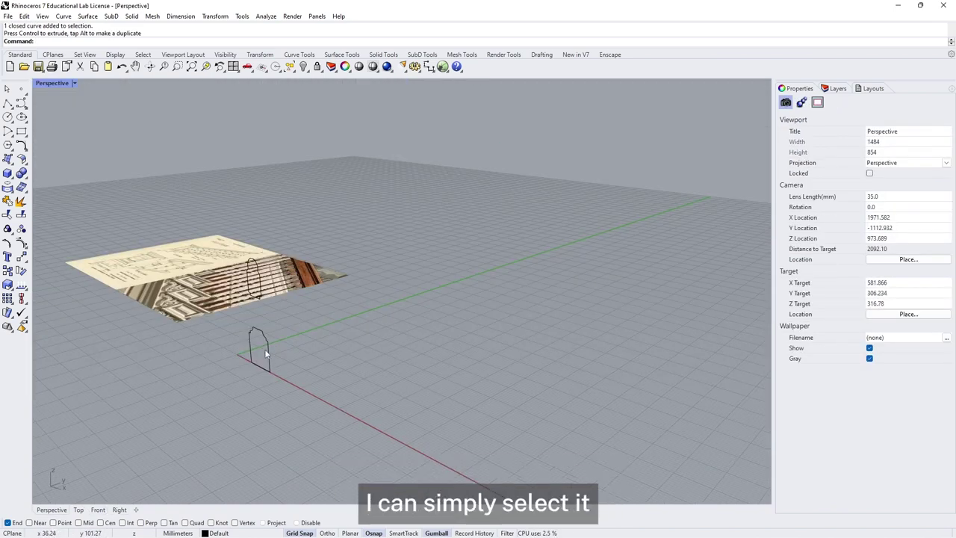
pyautogui.click(269, 350)
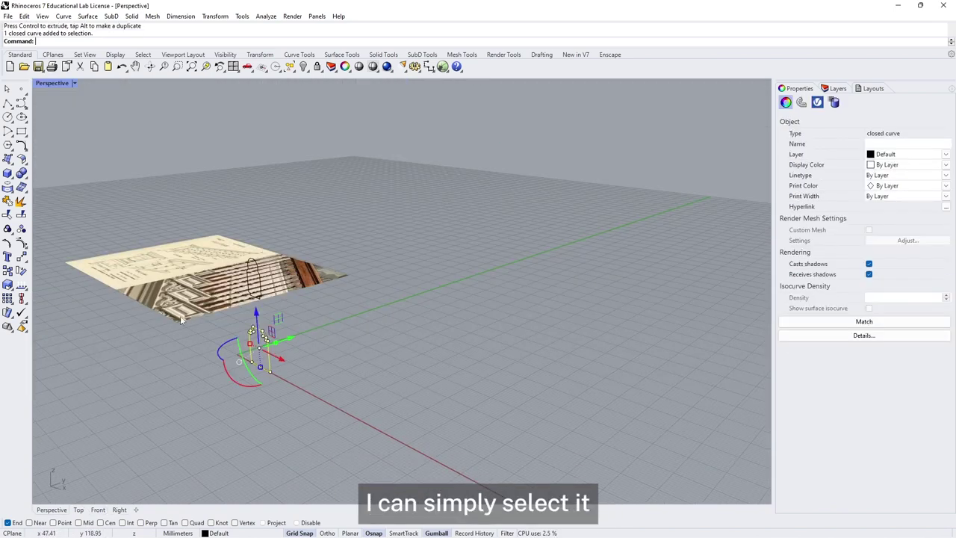
pyautogui.click(9, 176)
pyautogui.click(50, 208)
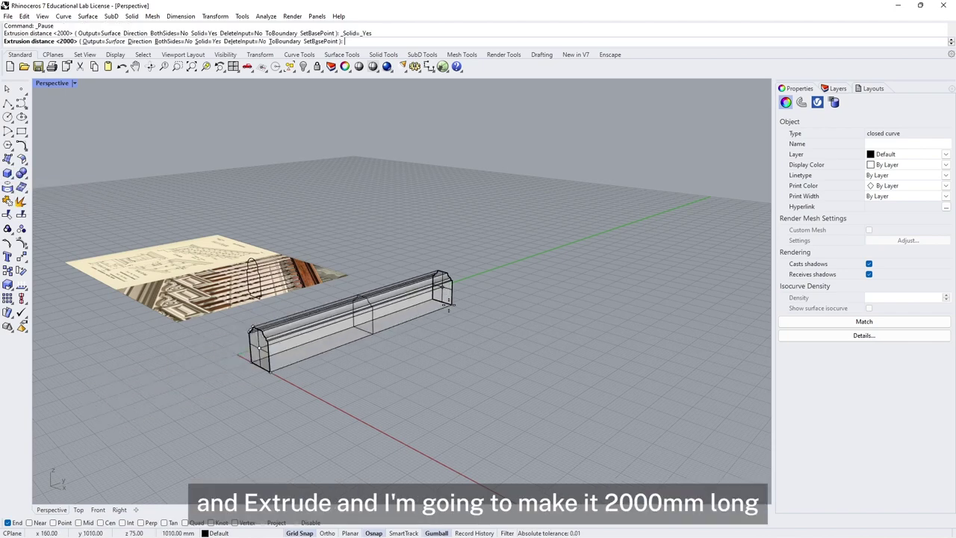
pyautogui.write('2000')
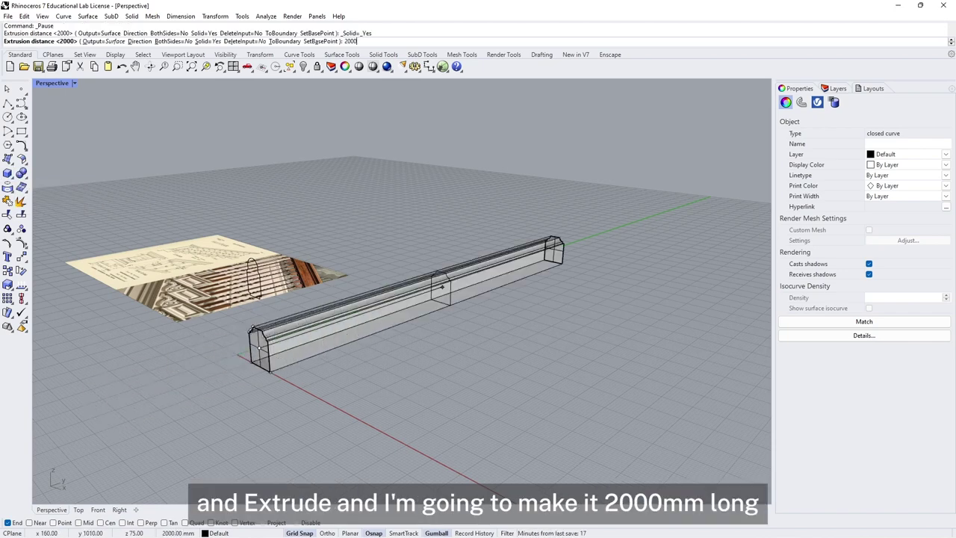
pyautogui.press('Return')
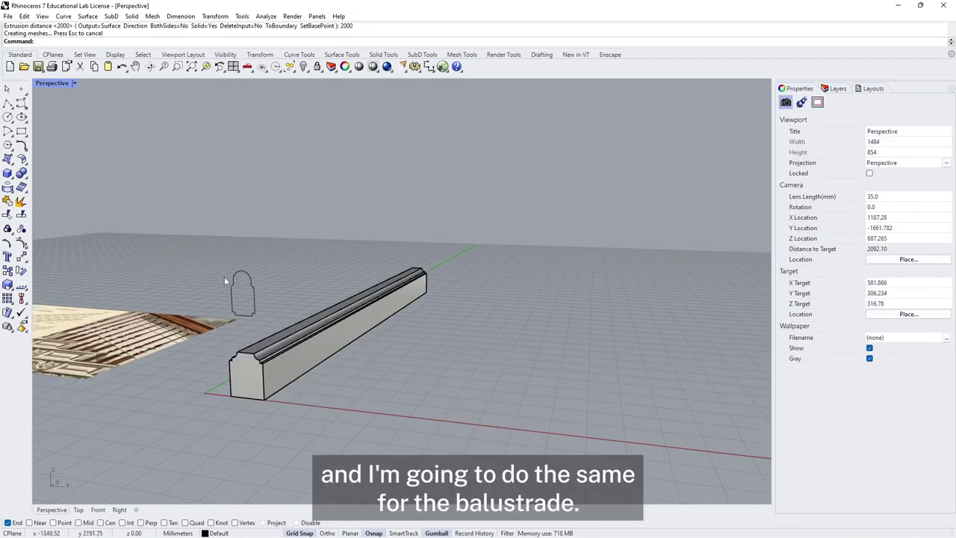
# - Extrude the upper round-topped profile 2000 mm along the positive Y axis with the Gumball
pyautogui.click(253, 288)
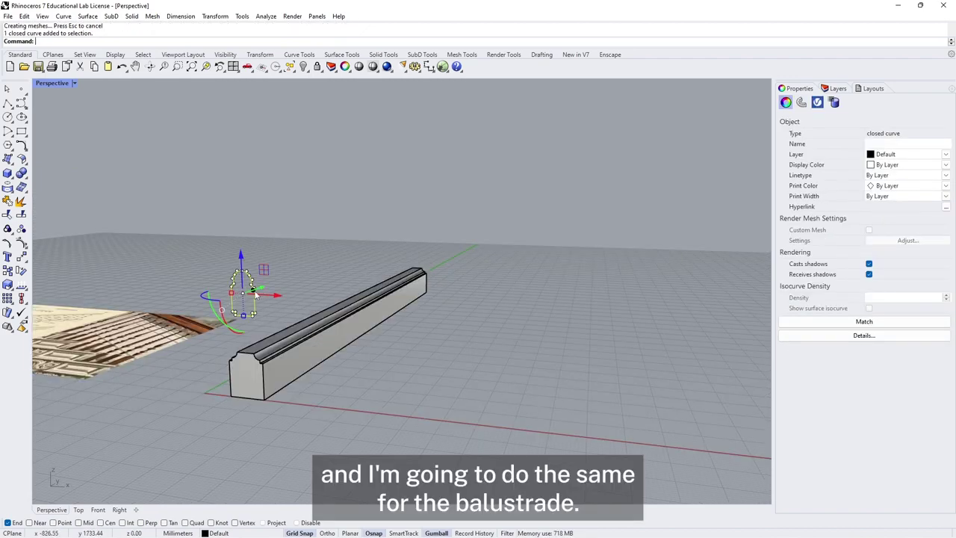
pyautogui.click(254, 292)
pyautogui.write('2000')
pyautogui.press('Return')
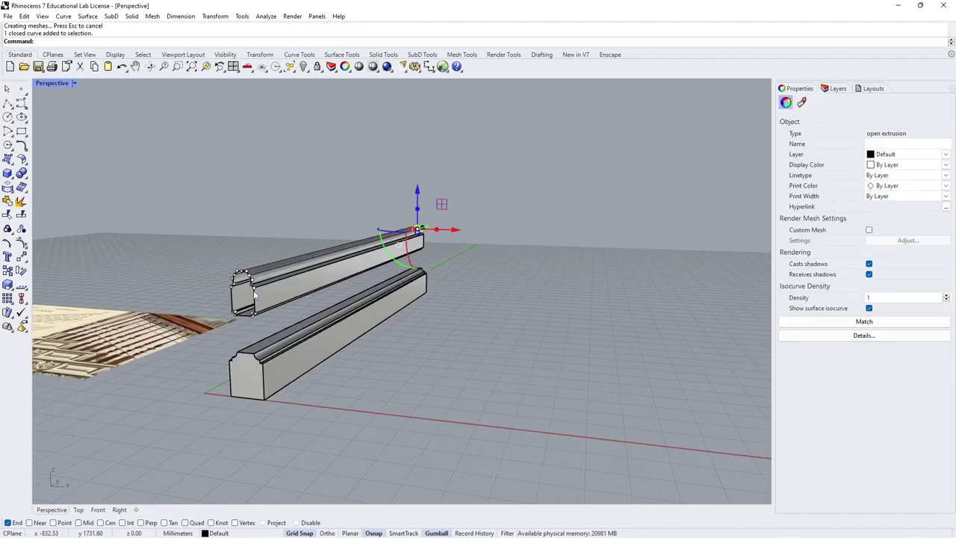
# - Cap both open ends of the extruded upper round-topped rail
pyautogui.moveTo(390, 445); pyautogui.dragTo(254, 312, button='right')
pyautogui.moveTo(157, 258); pyautogui.dragTo(338, 298, button='right')
pyautogui.click(267, 275)
pyautogui.write('cap')
pyautogui.press('Return')
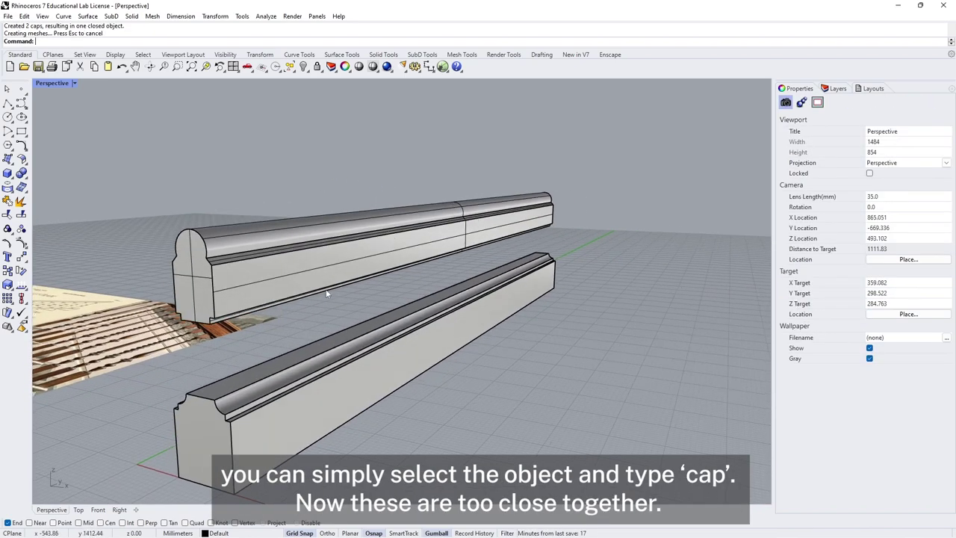
# - Raise the capped round-topped rail vertically in the Front view so its top sits about 1 m above the ground
pyautogui.doubleClick(54, 83)
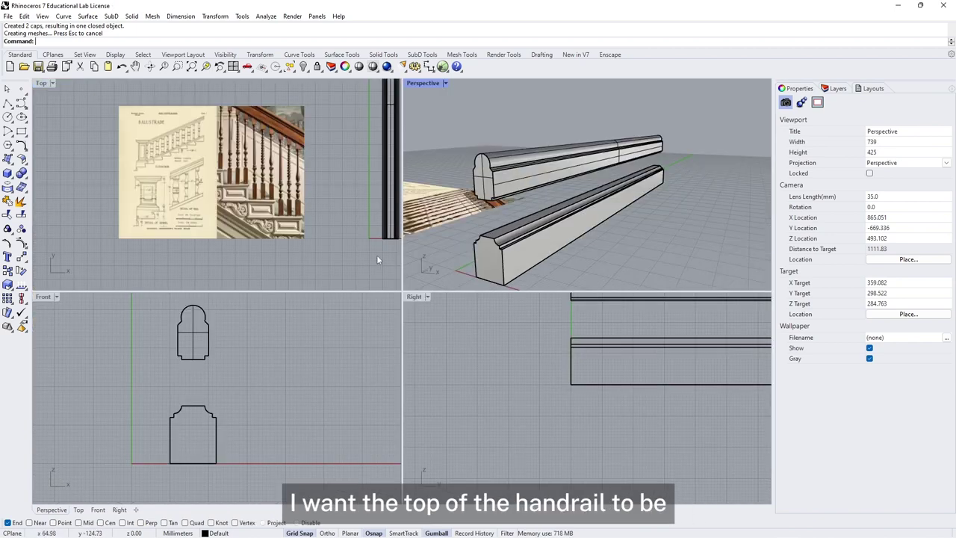
pyautogui.scroll(-5, 269, 345)
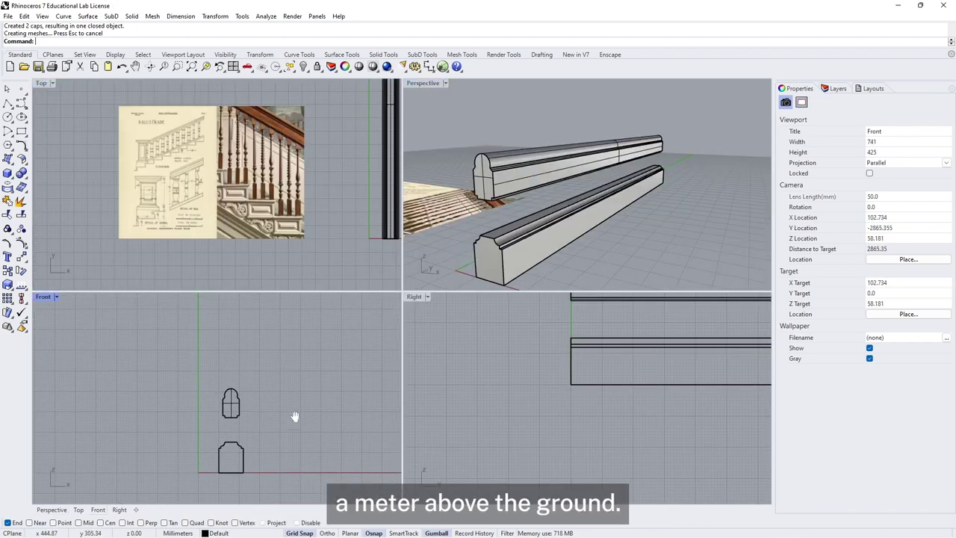
pyautogui.moveTo(235, 410); pyautogui.dragTo(227, 357)
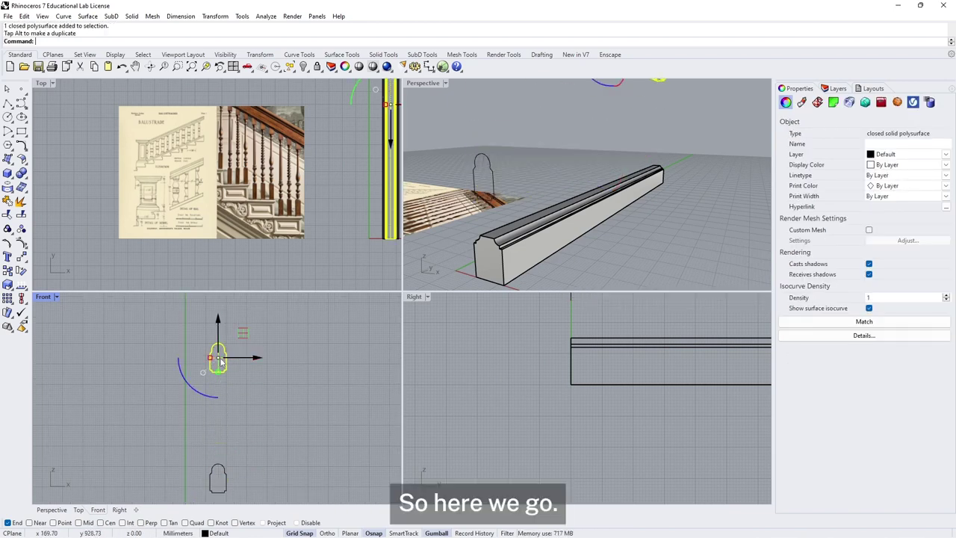
pyautogui.click(273, 389)
pyautogui.moveTo(275, 391); pyautogui.dragTo(337, 354, button='right')
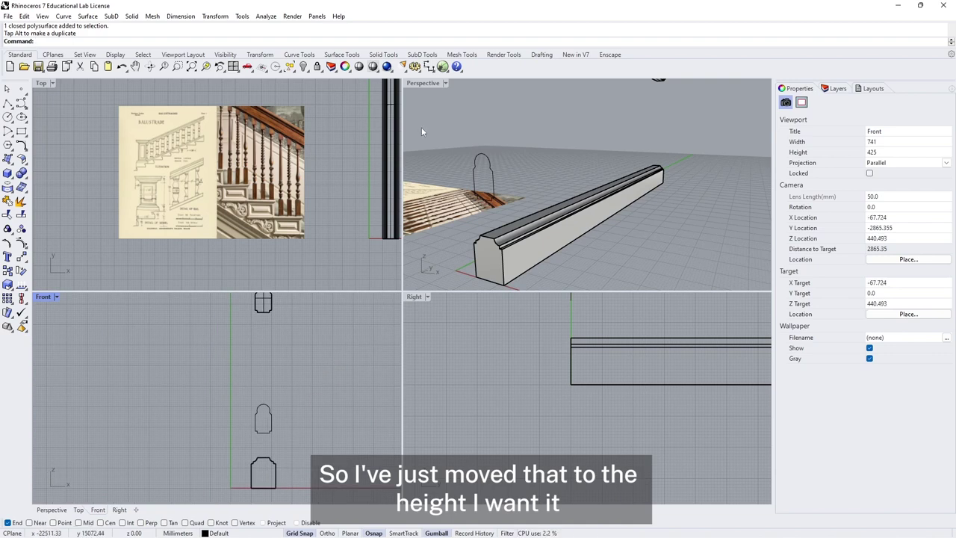
# - Move the leftover round-topped profile curve straight up to the end of the raised rail in the Perspective view
pyautogui.doubleClick(422, 83)
pyautogui.click(336, 367)
pyautogui.moveTo(330, 334); pyautogui.dragTo(324, 141)
pyautogui.click(387, 237)
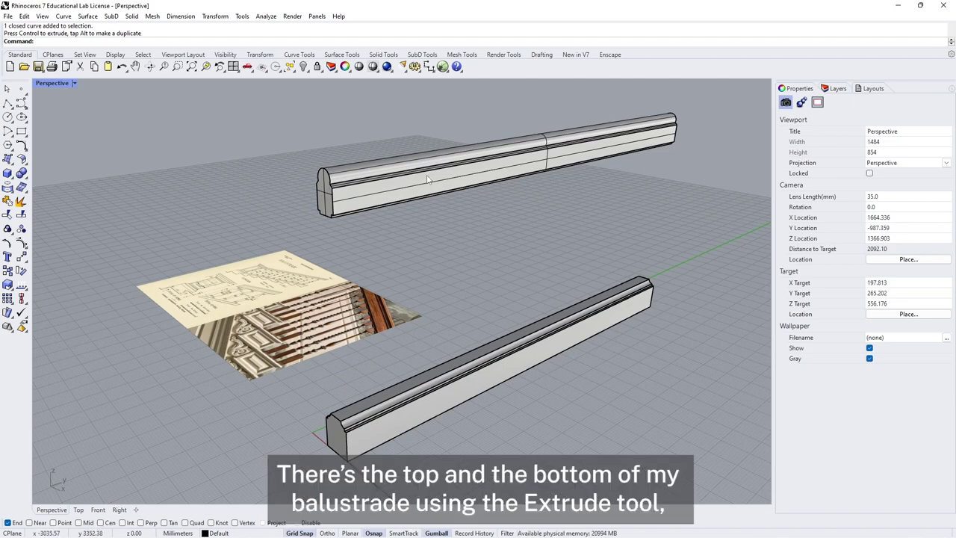
pyautogui.moveTo(494, 255); pyautogui.dragTo(499, 292, button='right')
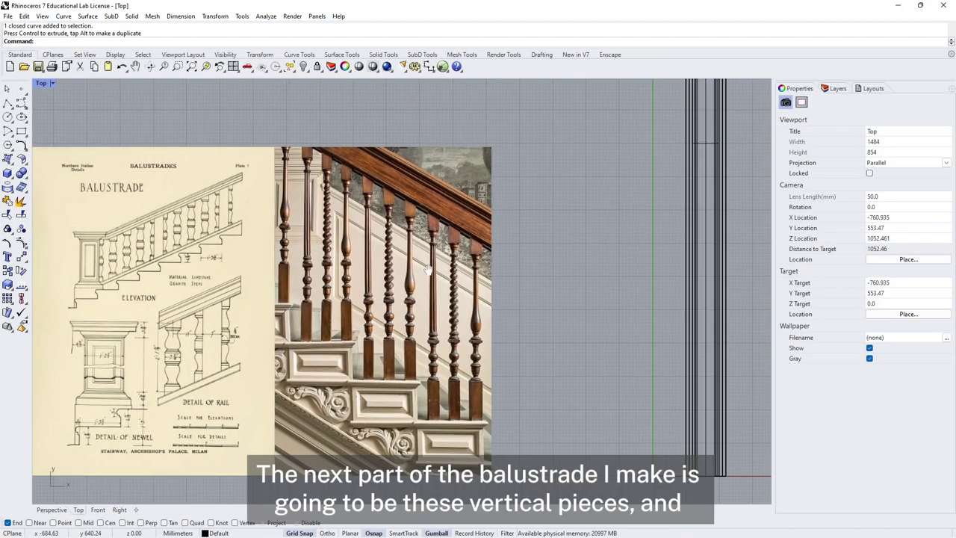
# - Begin a box at the front end corner of the lower rail's flat top face, with a base length of -60 mm
pyautogui.scroll(-3, 378, 269)
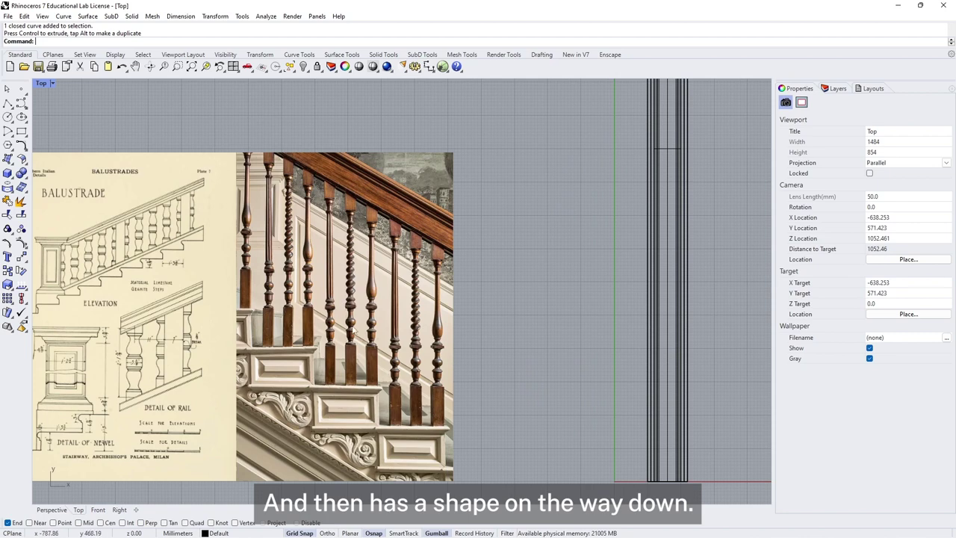
pyautogui.doubleClick(41, 83)
pyautogui.doubleClick(418, 83)
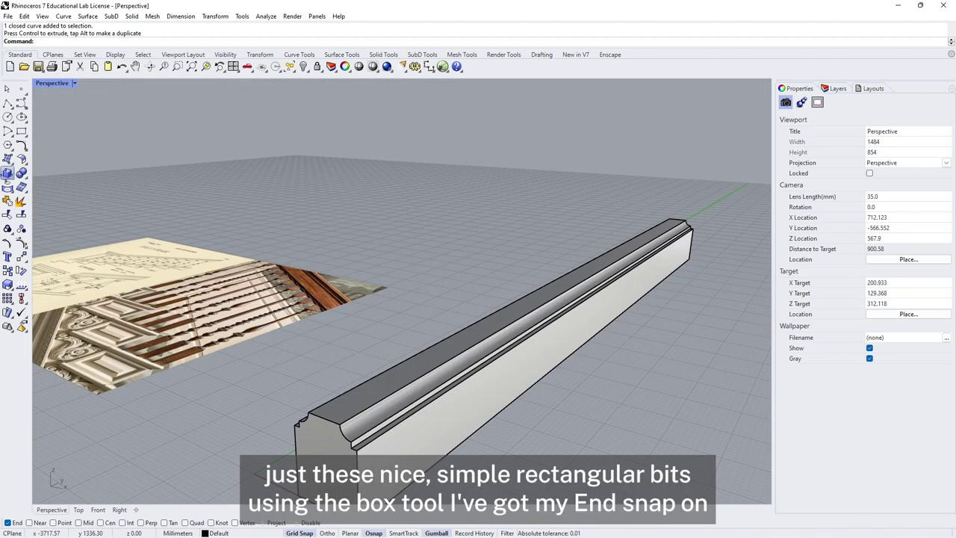
pyautogui.click(8, 173)
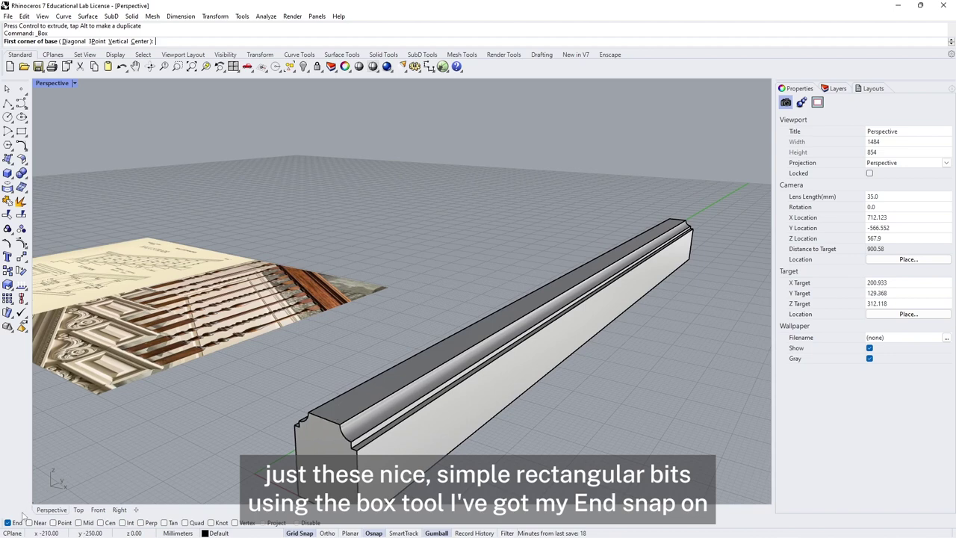
pyautogui.click(341, 412)
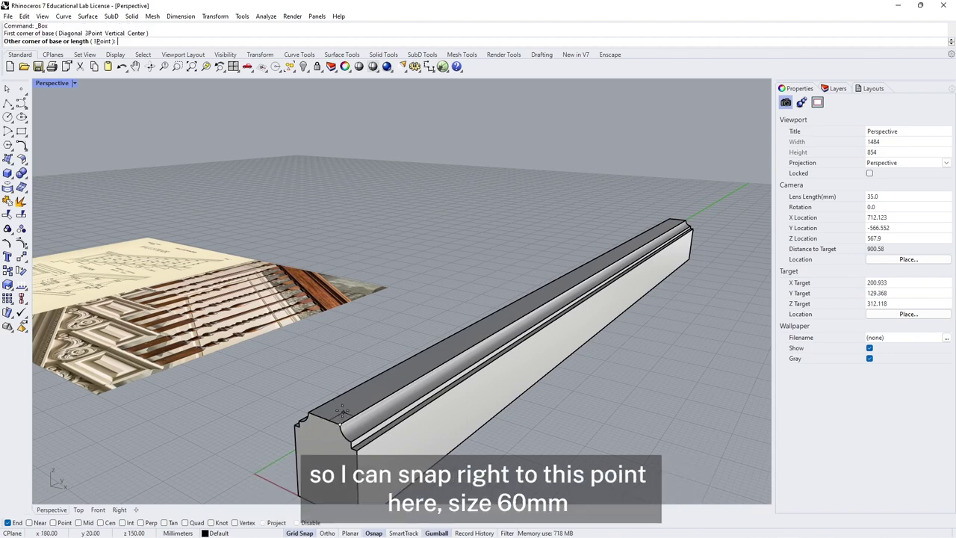
pyautogui.write('60')
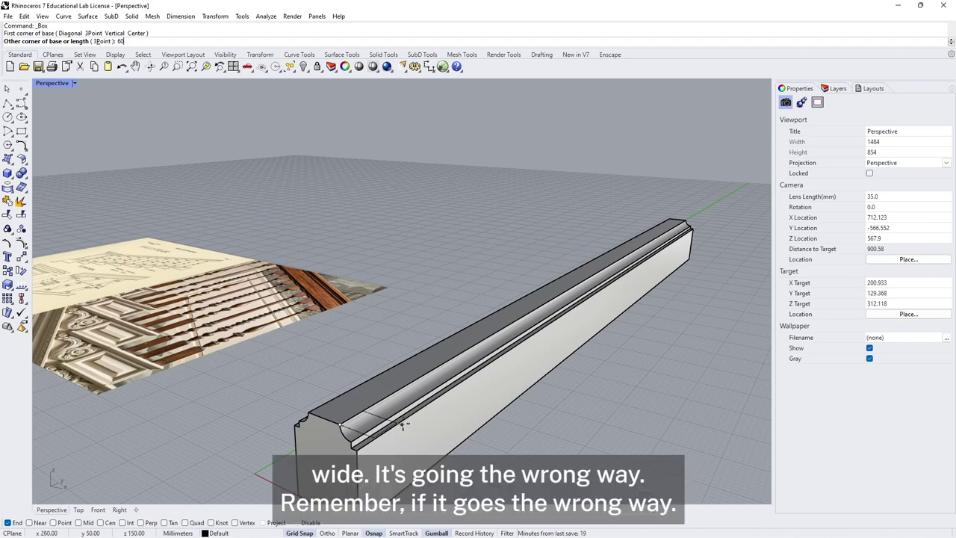
pyautogui.press('BackSpace')
pyautogui.press('BackSpace')
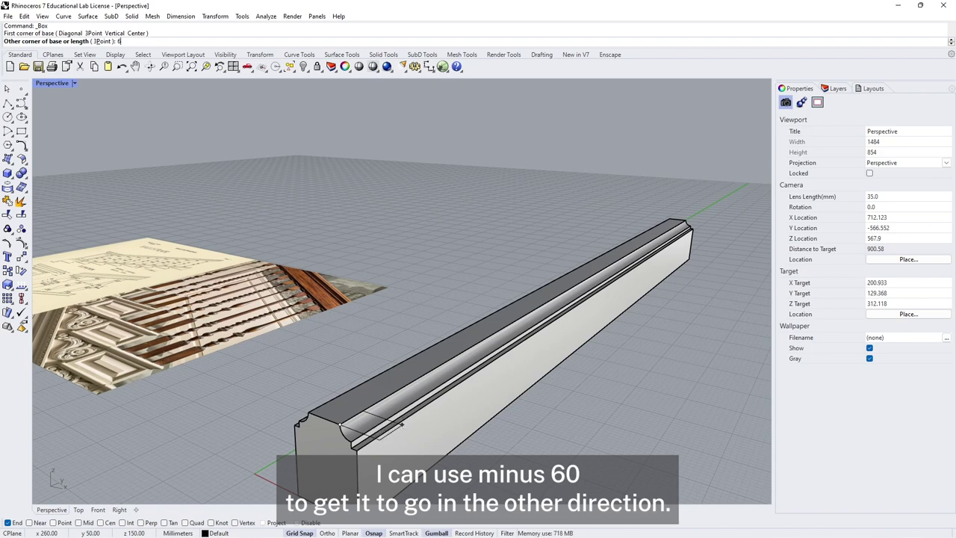
pyautogui.write('-60')
pyautogui.press('Return')
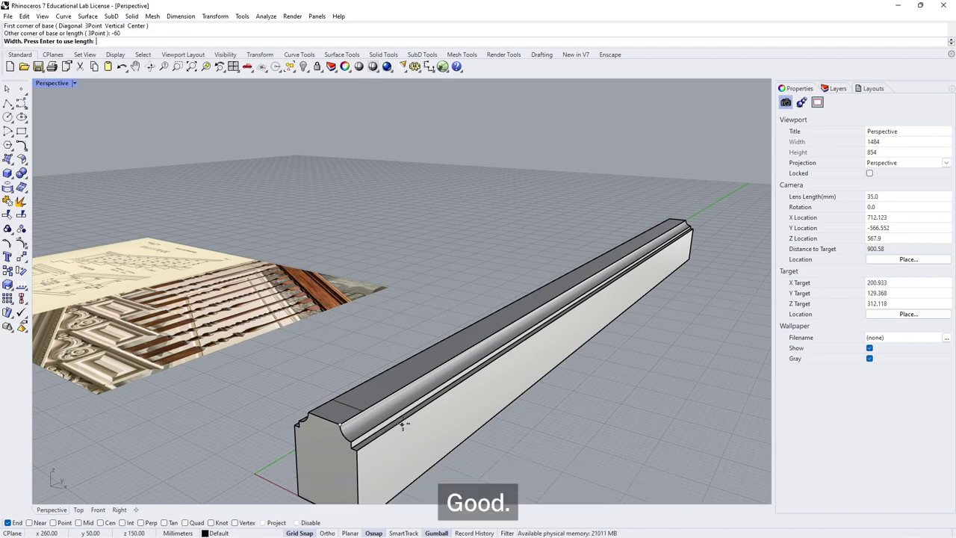
# - Complete the box on the lower rail with a width of 60 mm and a height of 100 mm
pyautogui.write('6')
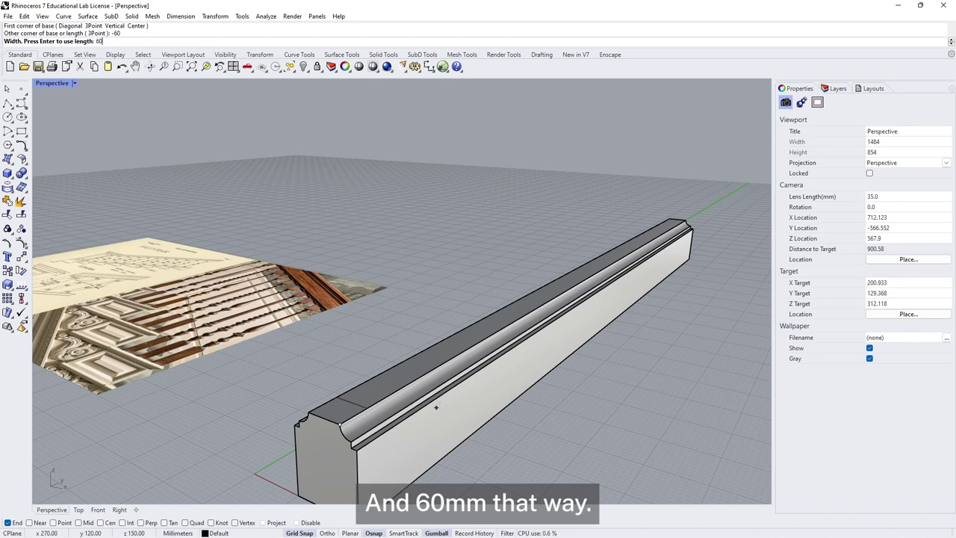
pyautogui.write('0')
pyautogui.press('Return')
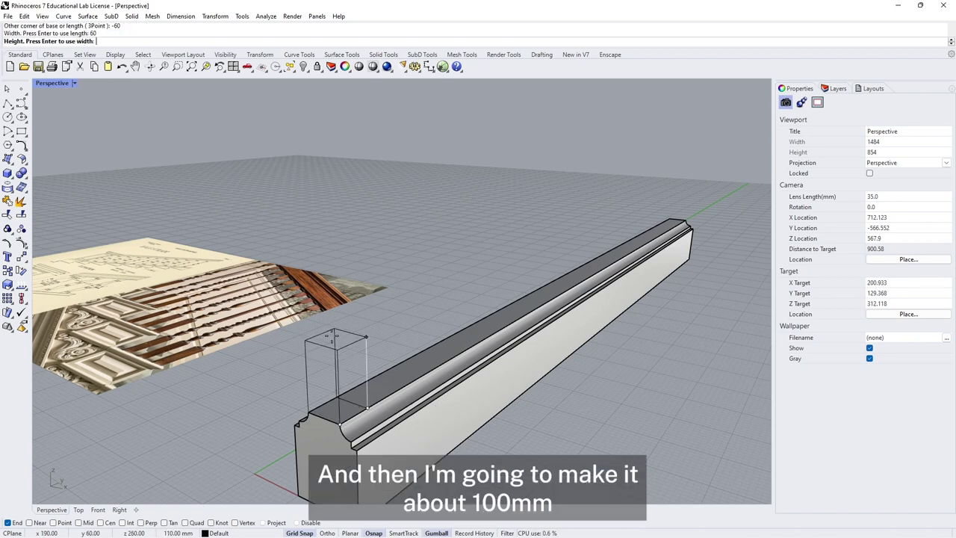
pyautogui.write('100')
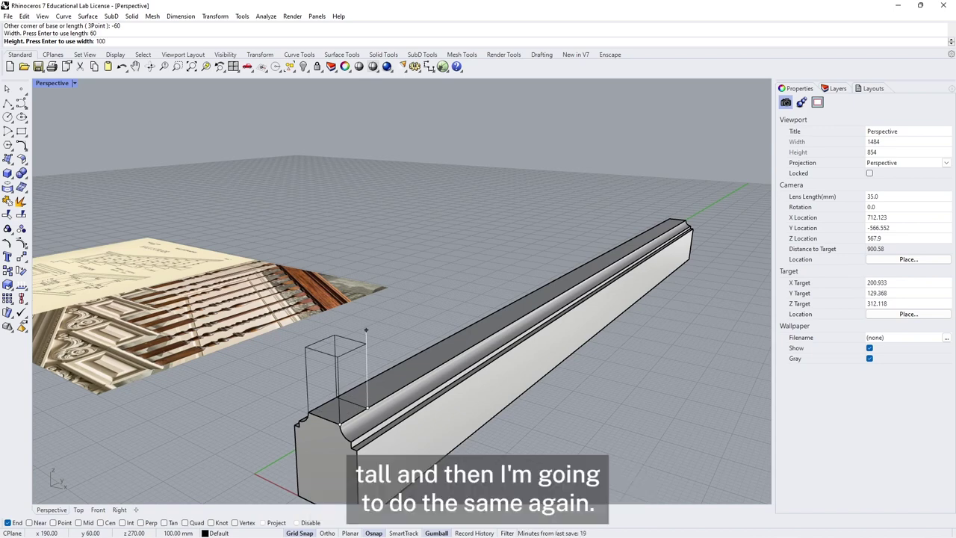
pyautogui.press('Return')
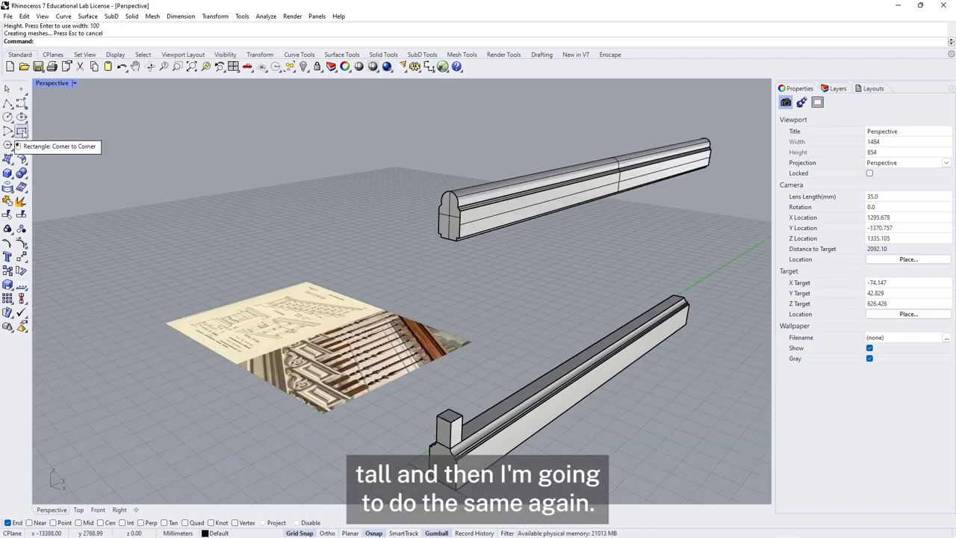
# - Model a second box 50 mm tall on the first box's top face, matching its footprint corner to corner
pyautogui.click(8, 173)
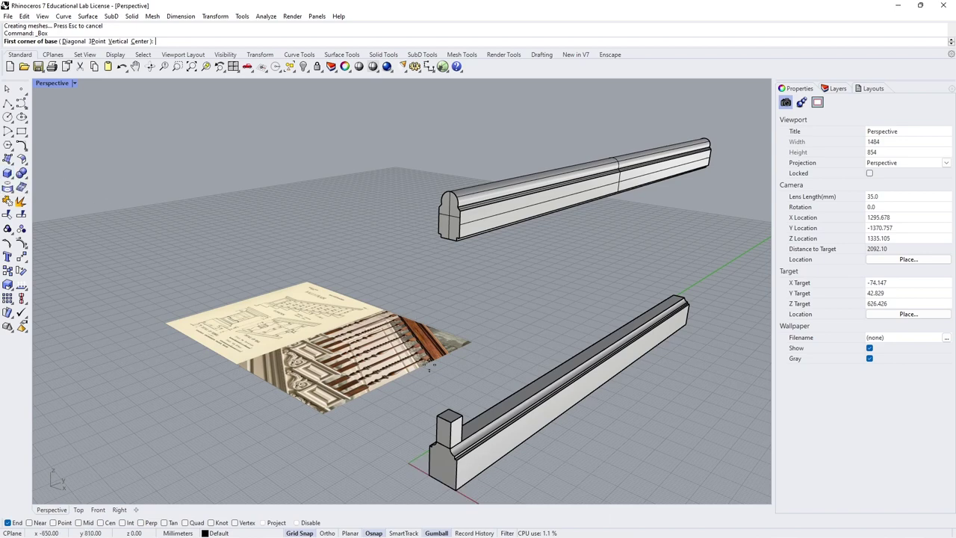
pyautogui.click(448, 420)
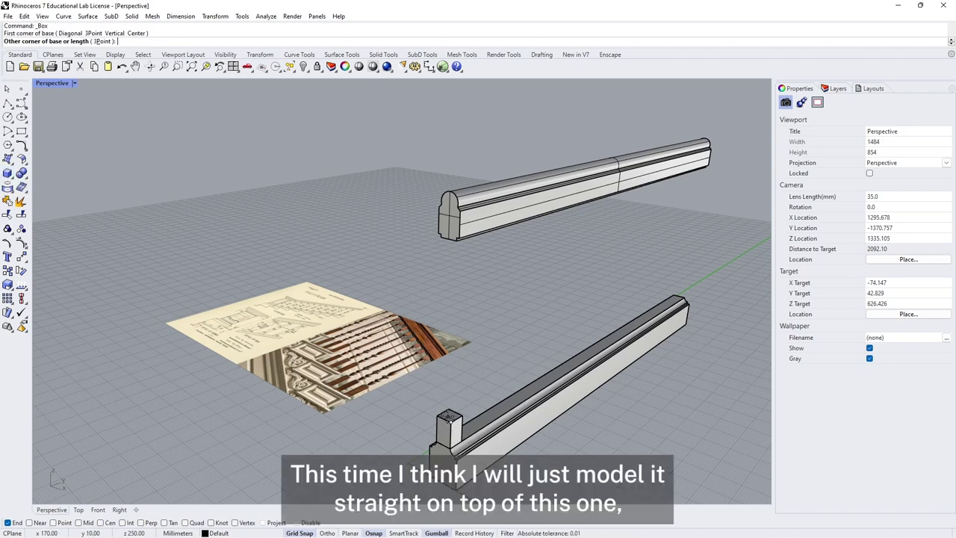
pyautogui.click(458, 423)
pyautogui.write('50')
pyautogui.press('Return')
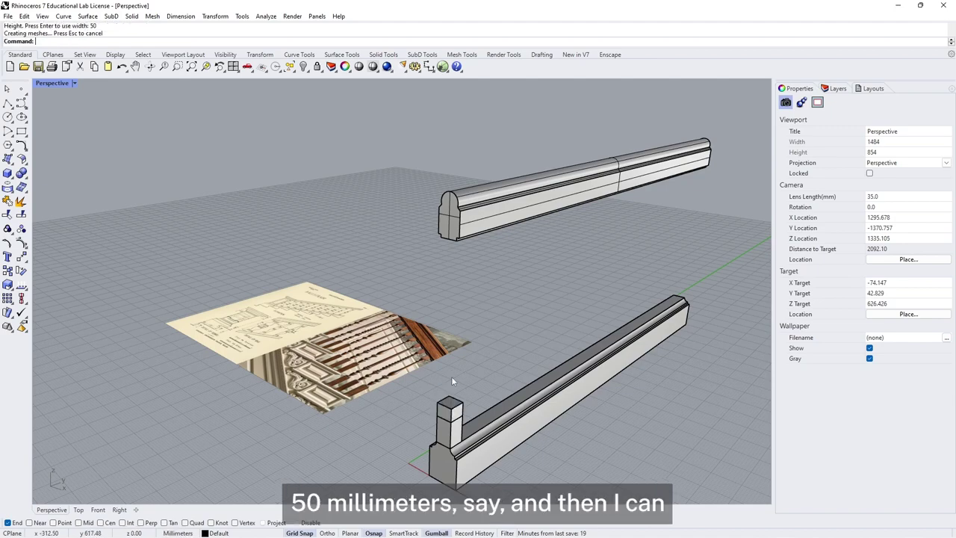
# - Move the 50 mm box straight up in the Front view until it meets the underside of the upper rail
pyautogui.click(451, 411)
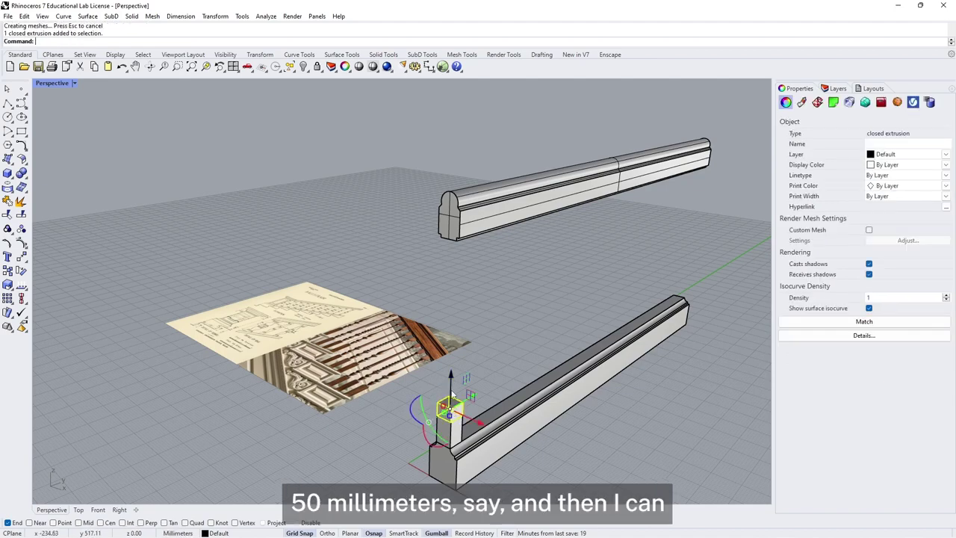
pyautogui.doubleClick(53, 83)
pyautogui.scroll(2, 272, 393)
pyautogui.moveTo(260, 394); pyautogui.dragTo(265, 331)
pyautogui.scroll(4, 269, 329)
pyautogui.click(645, 171)
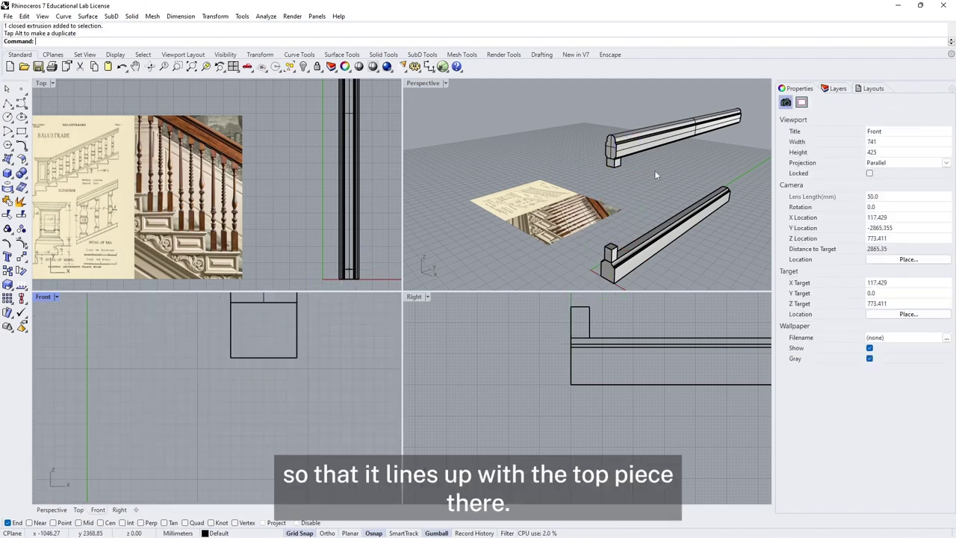
pyautogui.moveTo(645, 170); pyautogui.dragTo(448, 135, button='right')
pyautogui.doubleClick(423, 83)
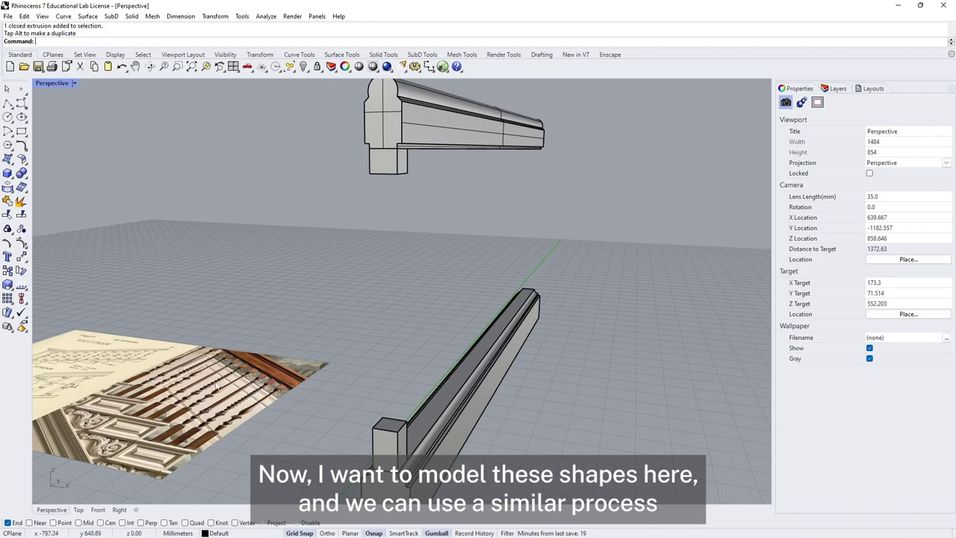
pyautogui.scroll(-2, 374, 284)
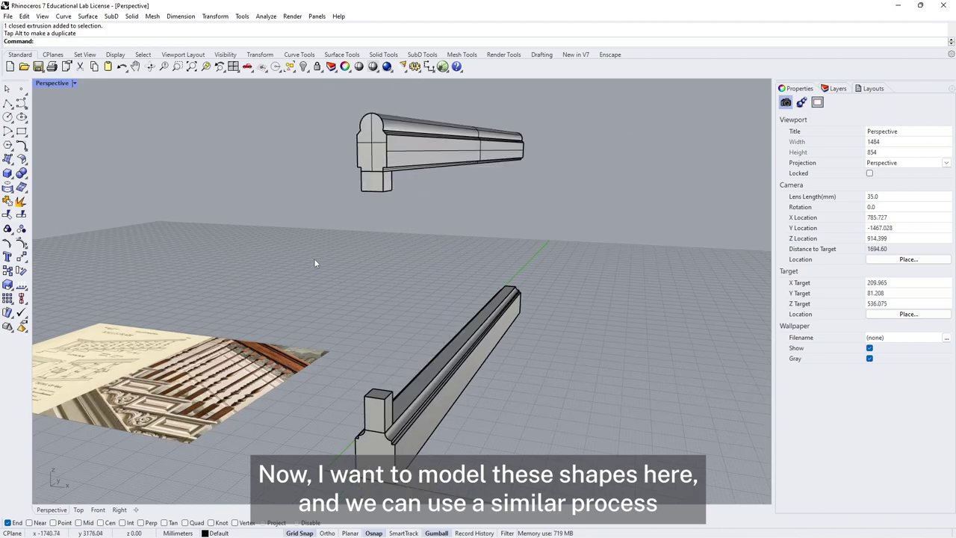
# - Draw an open zigzag polyline of seven points running downward beside the rails in the Front view
pyautogui.doubleClick(47, 83)
pyautogui.scroll(5, 234, 222)
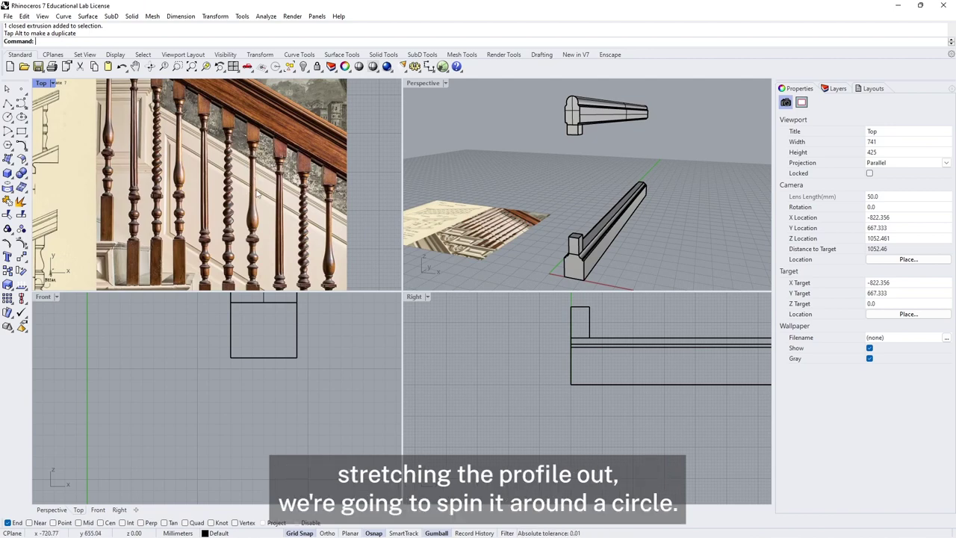
pyautogui.scroll(-8, 213, 385)
pyautogui.moveTo(252, 383); pyautogui.dragTo(124, 372, button='right')
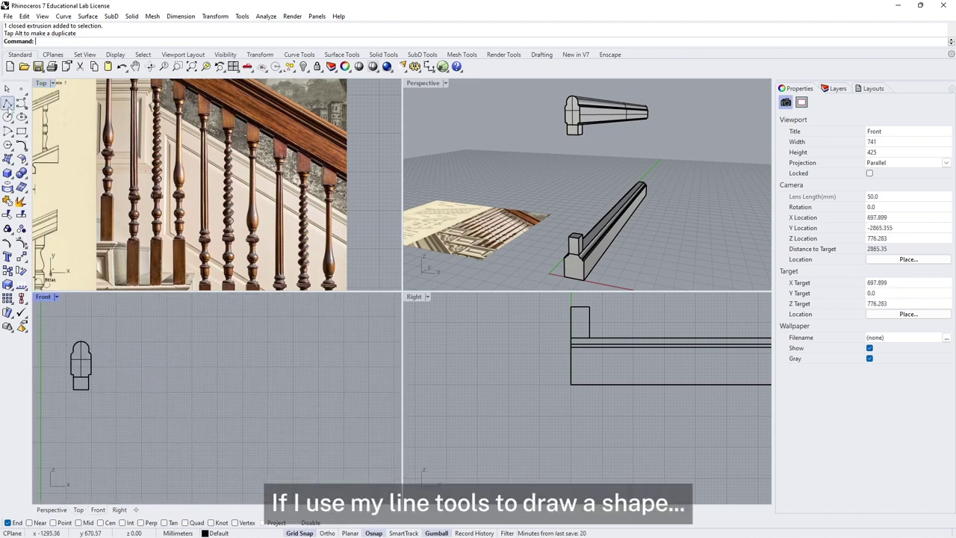
pyautogui.click(7, 102)
pyautogui.click(240, 337)
pyautogui.click(194, 385)
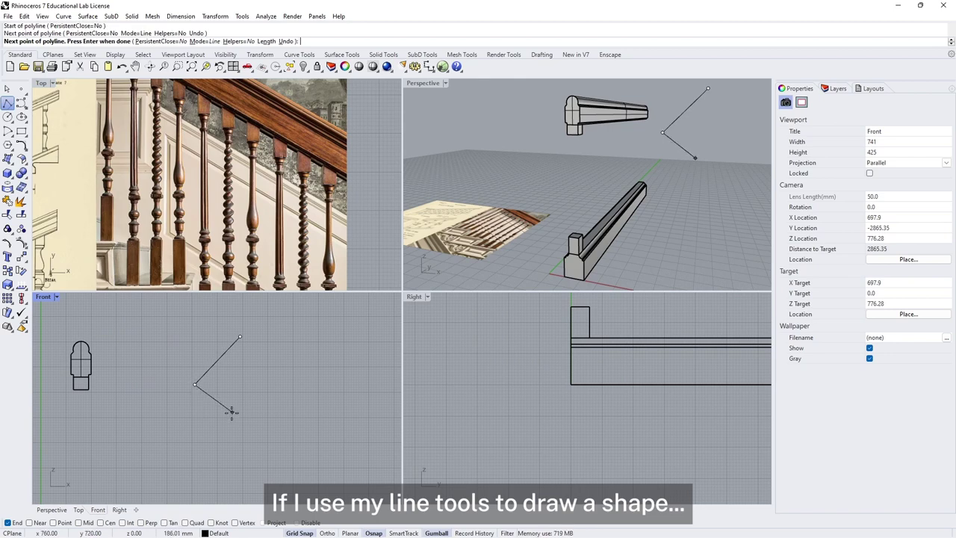
pyautogui.click(232, 412)
pyautogui.click(225, 431)
pyautogui.click(232, 450)
pyautogui.click(213, 482)
pyautogui.click(238, 497)
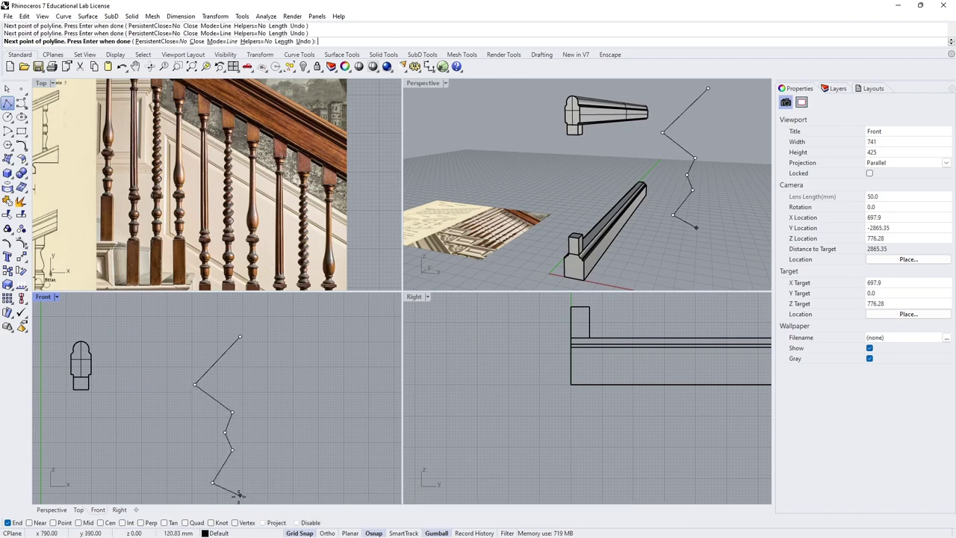
pyautogui.press('Return')
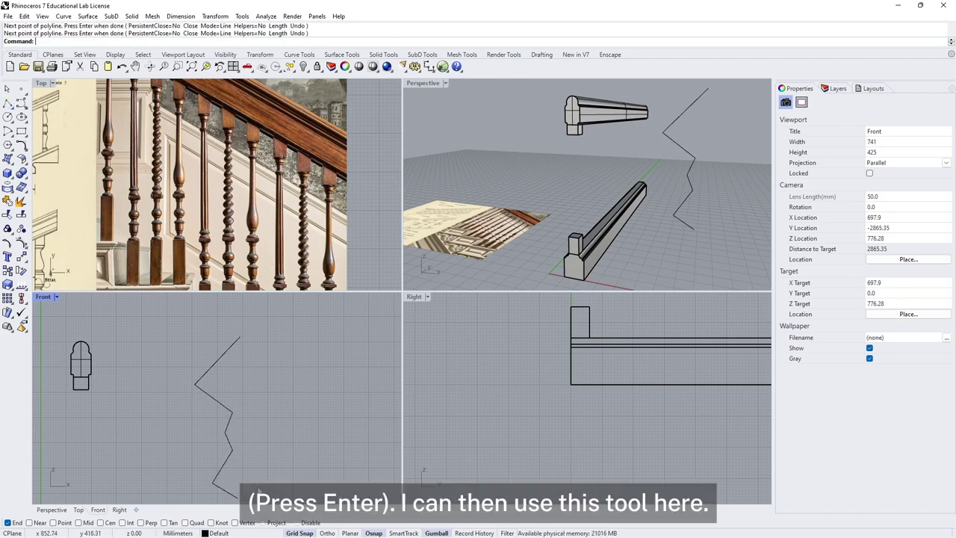
# - Start revolving the zigzag polyline about a vertical axis about 700 mm long, running down from its upper endpoint in the Front view
pyautogui.moveTo(256, 487); pyautogui.dragTo(228, 464, button='right')
pyautogui.click(11, 160)
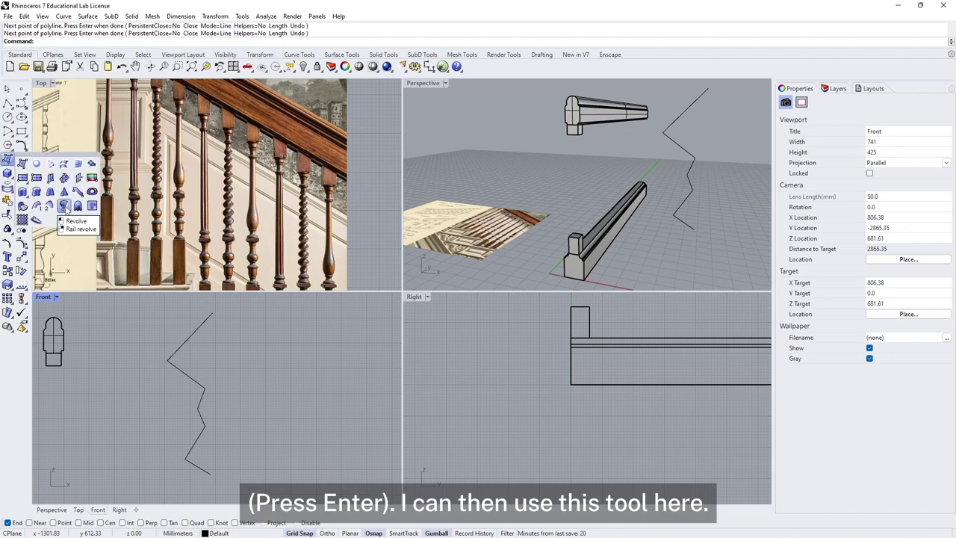
pyautogui.click(64, 206)
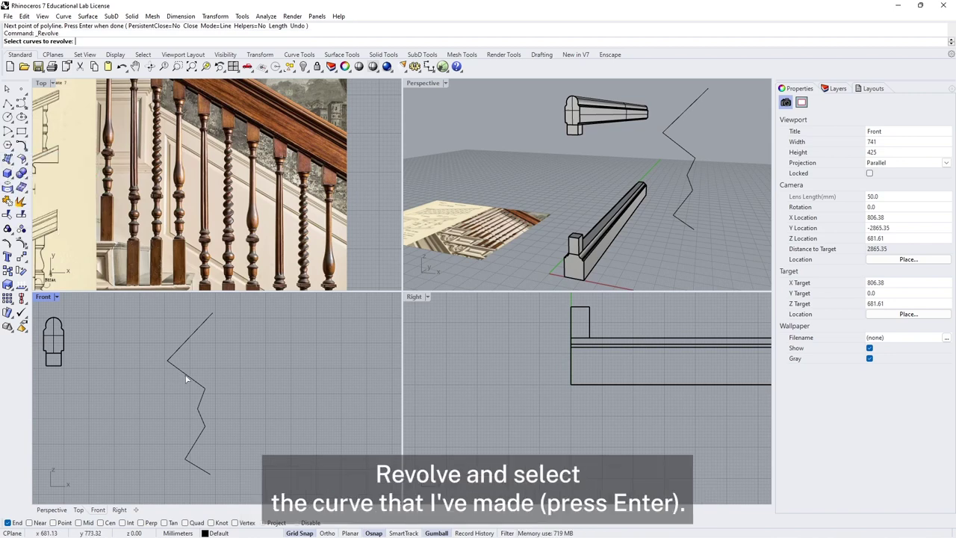
pyautogui.click(188, 379)
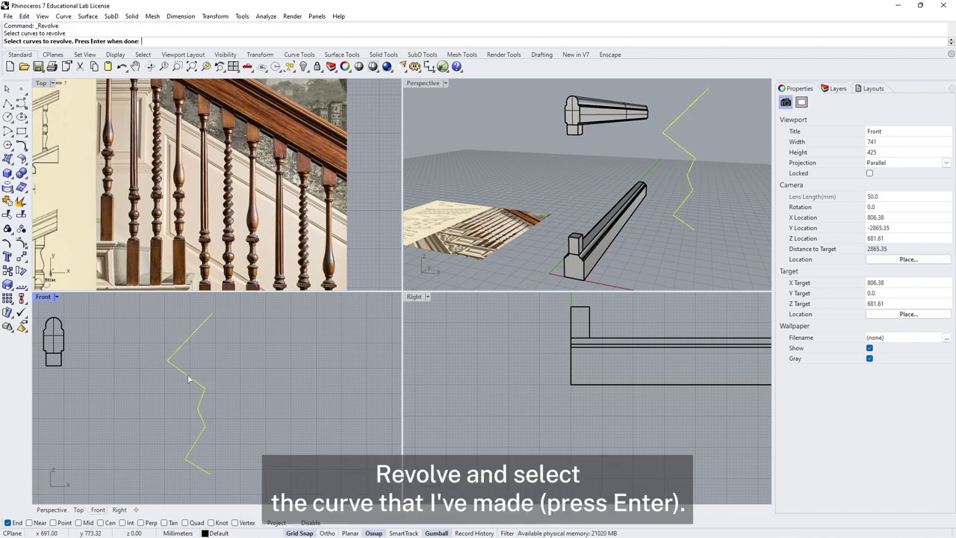
pyautogui.press('Return')
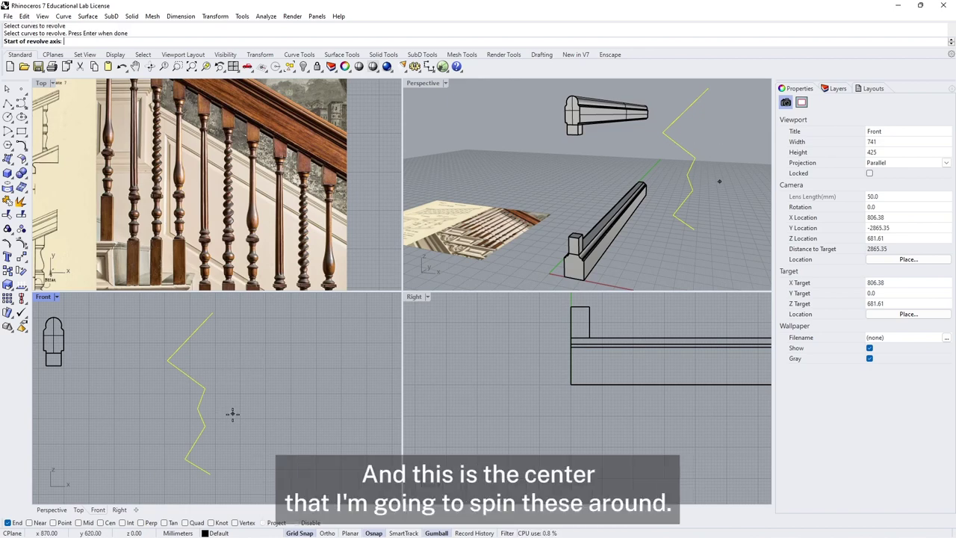
pyautogui.click(213, 314)
pyautogui.press('shift')
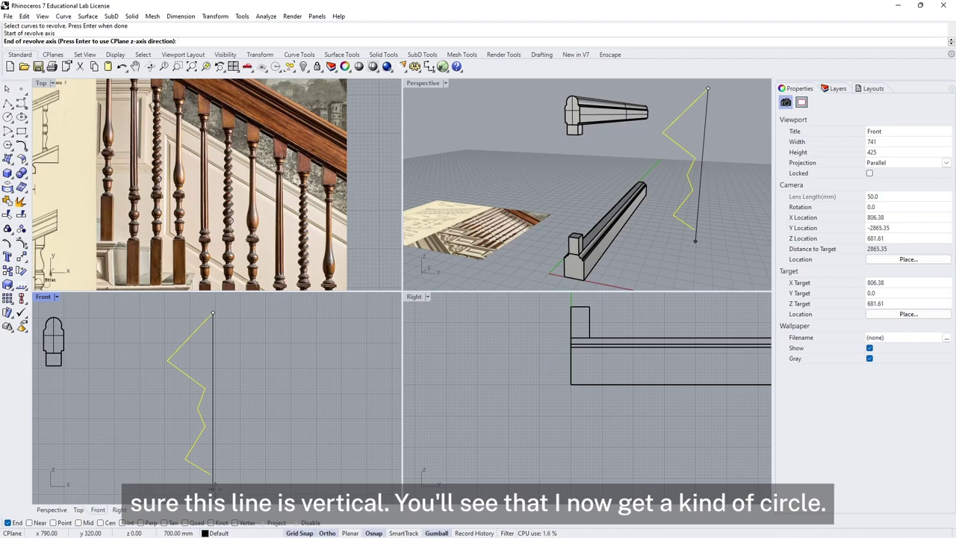
pyautogui.click(213, 484)
# - Complete the zigzag's revolve as a full circle in the Perspective view, starting and finishing at the profile's widest upper corner
pyautogui.doubleClick(430, 84)
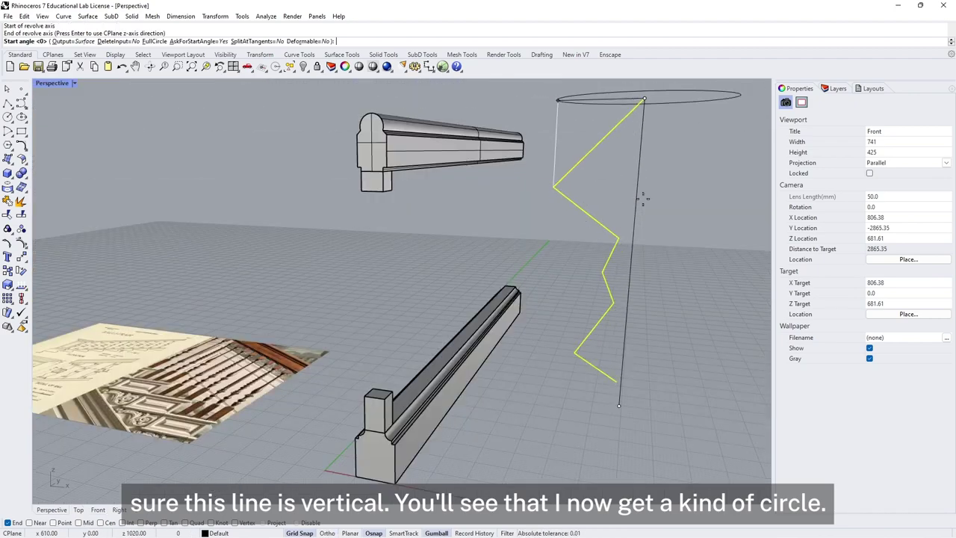
pyautogui.moveTo(642, 198); pyautogui.dragTo(651, 274, button='right')
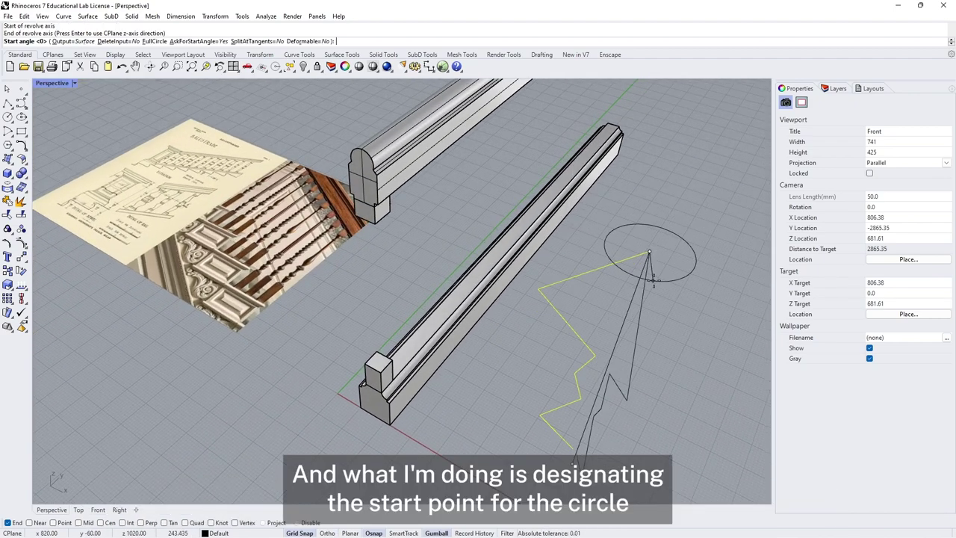
pyautogui.click(538, 289)
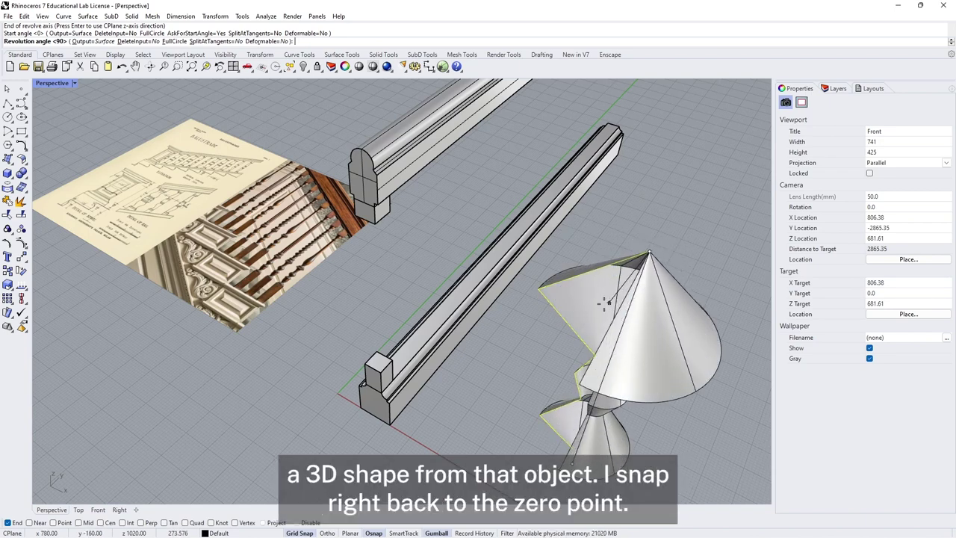
pyautogui.click(536, 293)
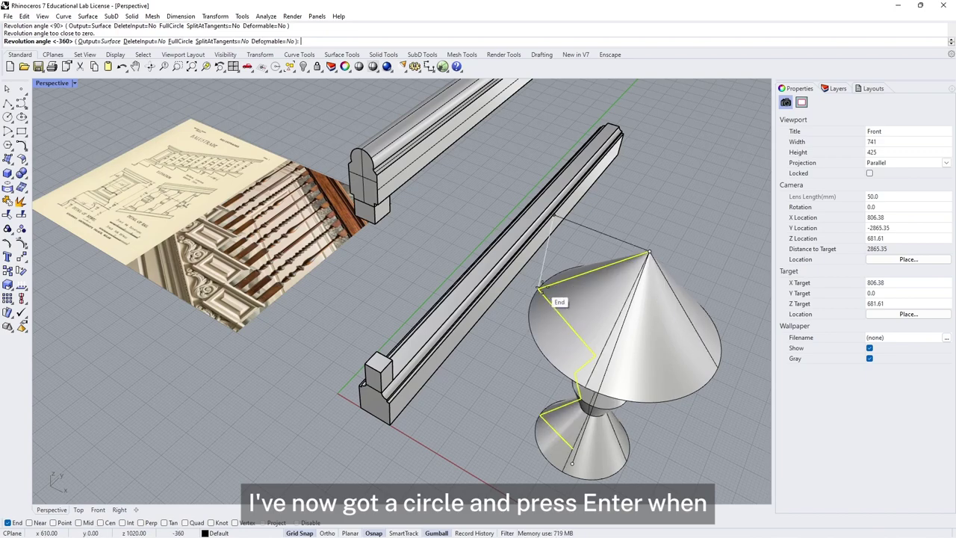
pyautogui.press('Return')
pyautogui.moveTo(517, 379); pyautogui.dragTo(564, 341, button='right')
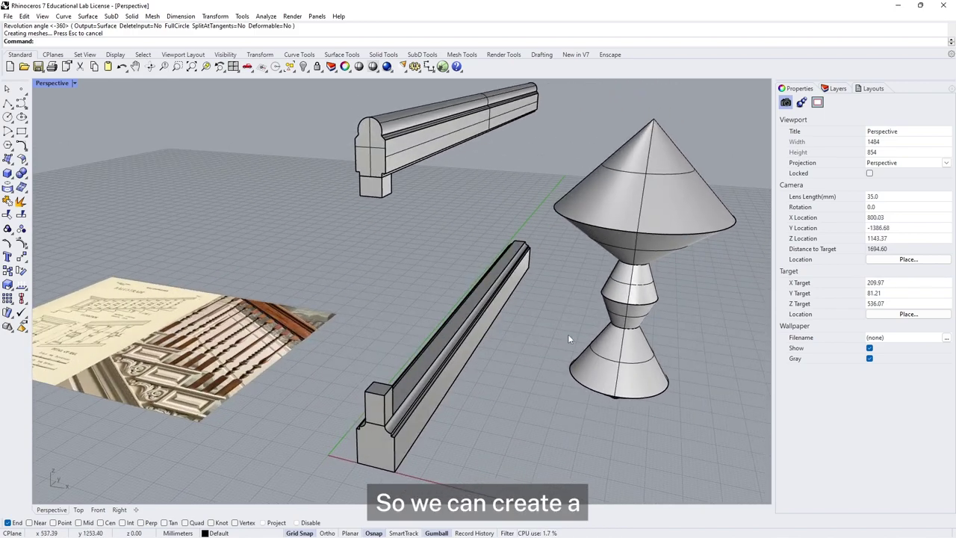
pyautogui.moveTo(650, 244); pyautogui.dragTo(642, 233, button='right')
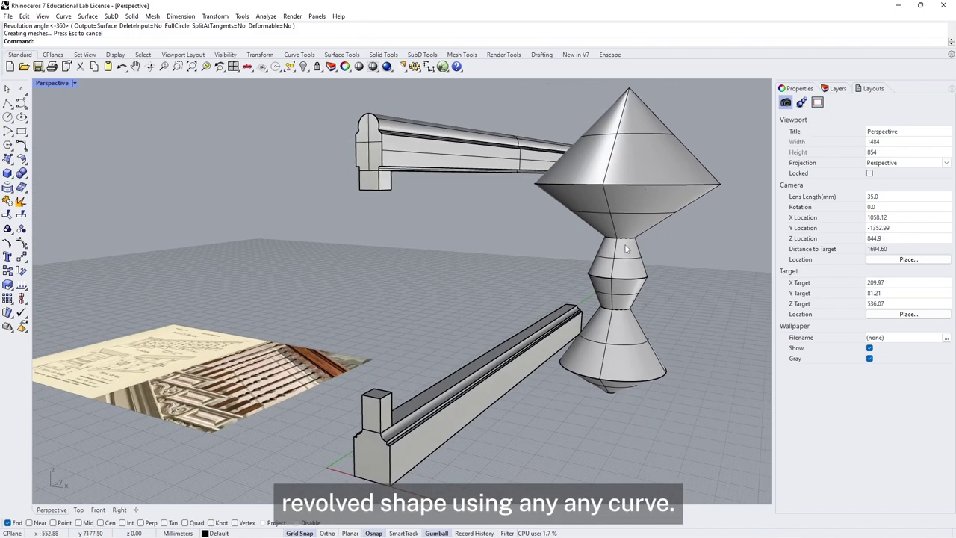
# - Delete the revolved zigzag shape and its source polyline
pyautogui.click(613, 196)
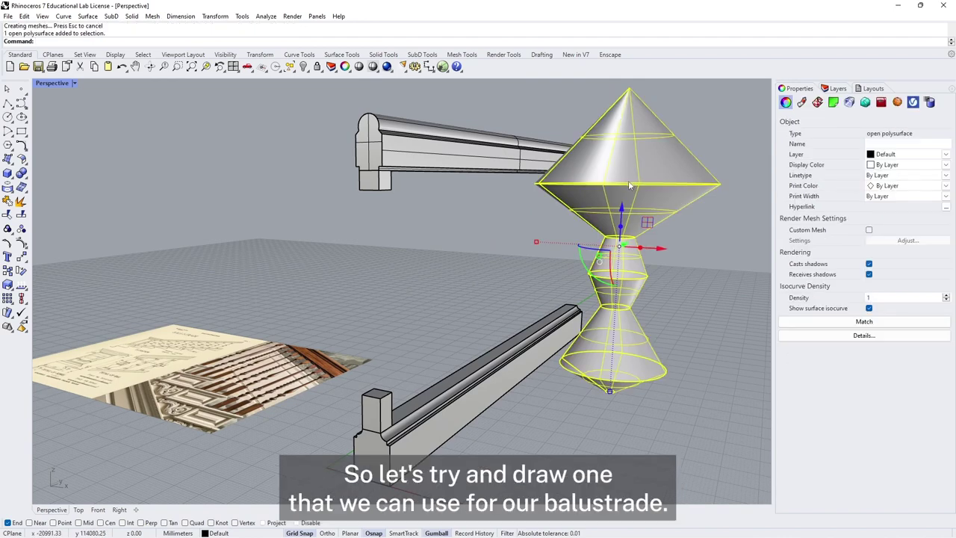
pyautogui.press('Delete')
pyautogui.click(598, 228)
pyautogui.press('Delete')
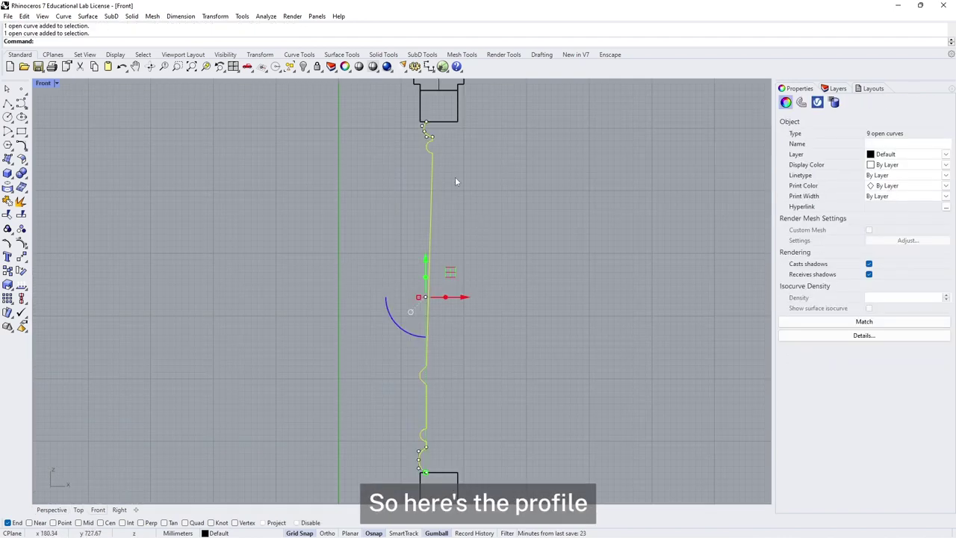
# - Join all the separate baluster profile curves between the upper and lower boxes into a single curve
pyautogui.press('Escape')
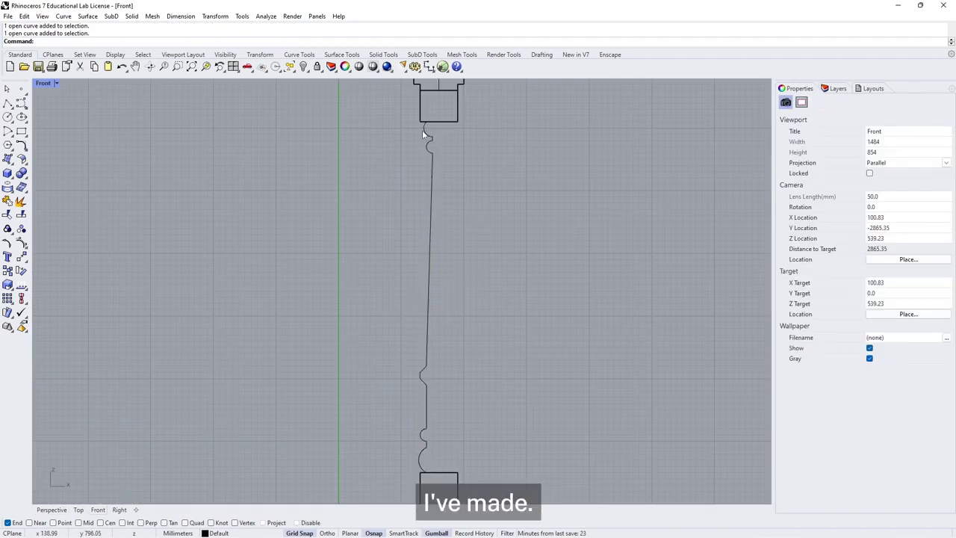
pyautogui.click(428, 135)
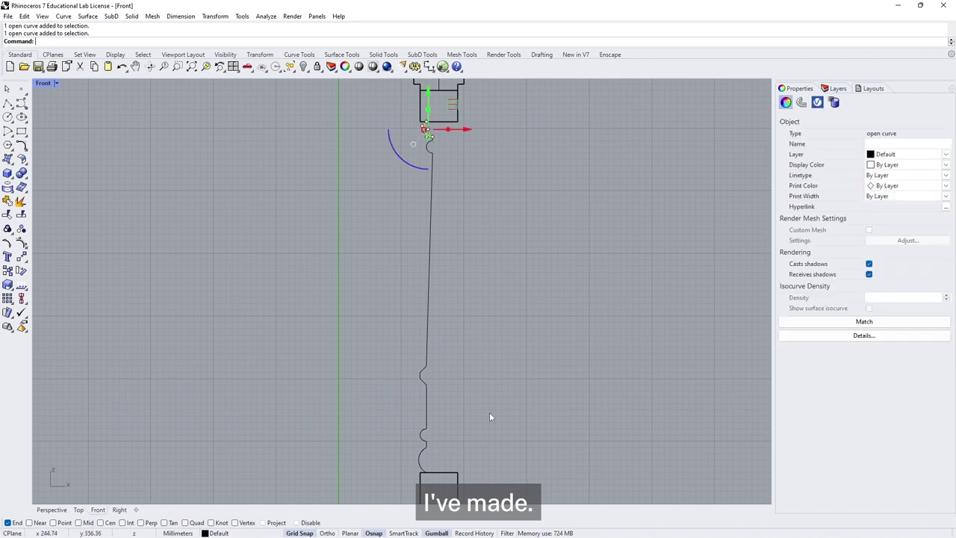
pyautogui.moveTo(391, 103); pyautogui.dragTo(448, 469)
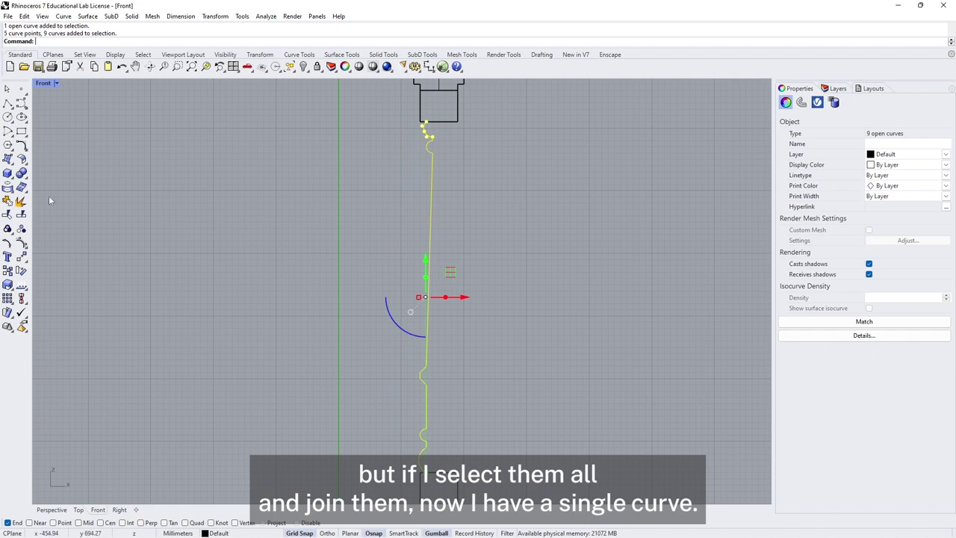
pyautogui.click(7, 201)
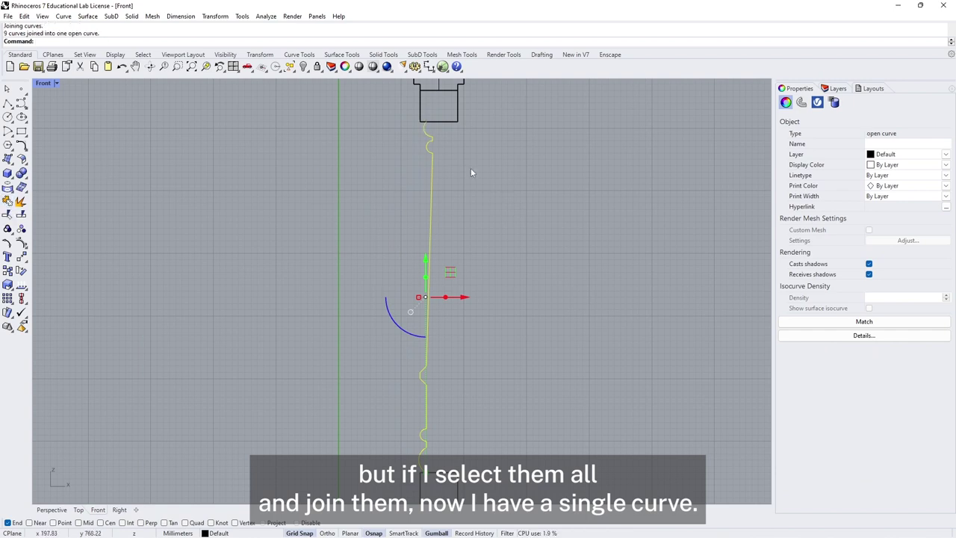
# - Start revolving the joined profile about a 560 mm vertical axis from the upper box's underside center to the lower box's top center
pyautogui.doubleClick(44, 85)
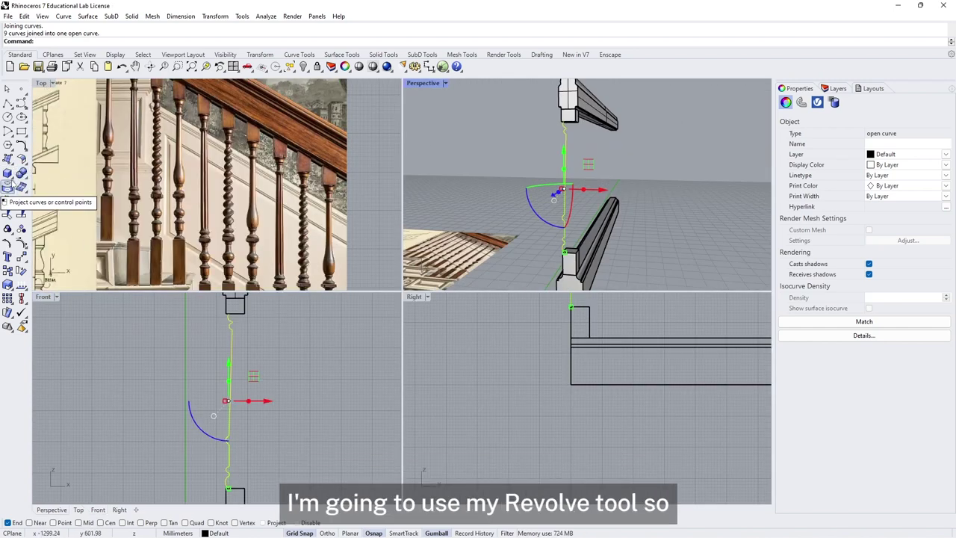
pyautogui.click(14, 177)
pyautogui.click(48, 191)
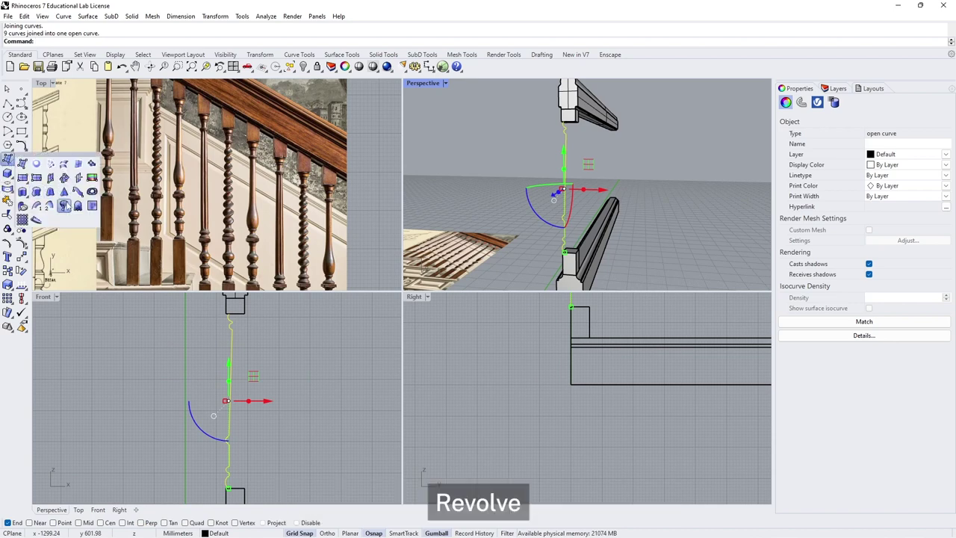
pyautogui.scroll(5, 239, 348)
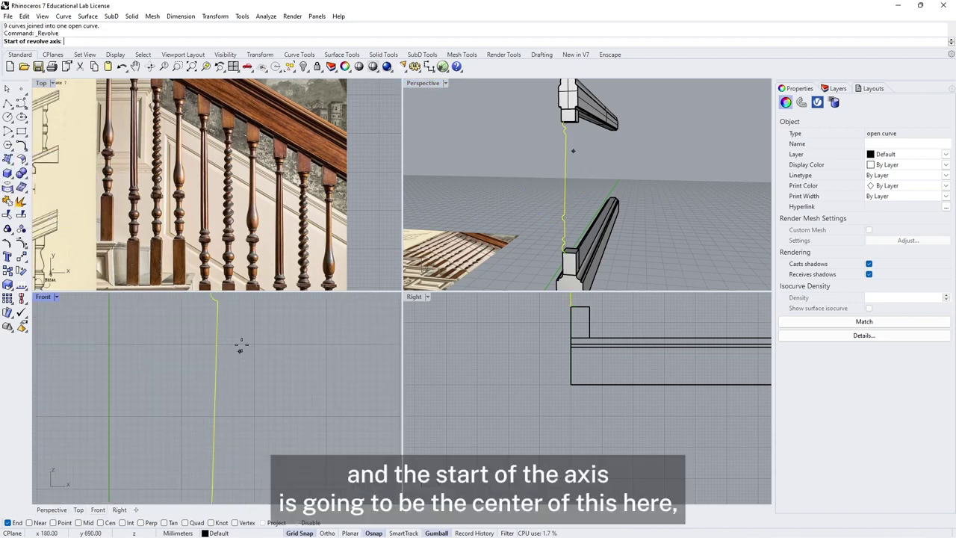
pyautogui.click(233, 364)
pyautogui.scroll(-3, 239, 374)
pyautogui.scroll(2, 248, 389)
pyautogui.scroll(4, 248, 389)
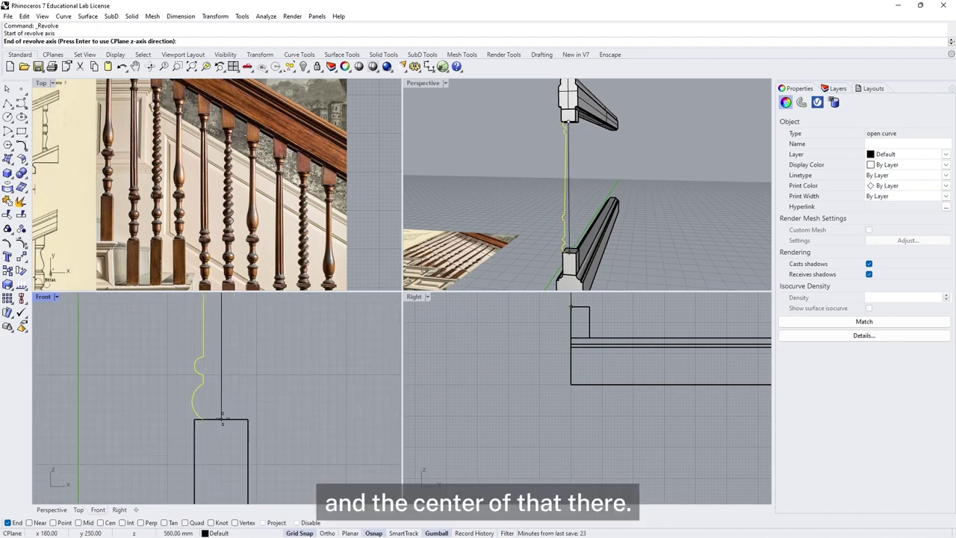
pyautogui.click(222, 420)
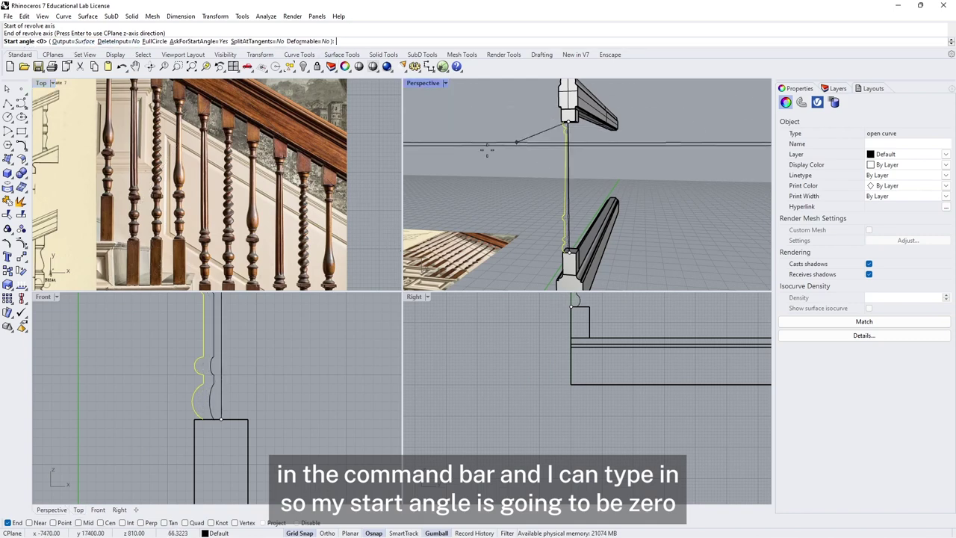
# - Complete the baluster's revolve with a start angle of 0 and a revolution angle of 360 degrees
pyautogui.write('0')
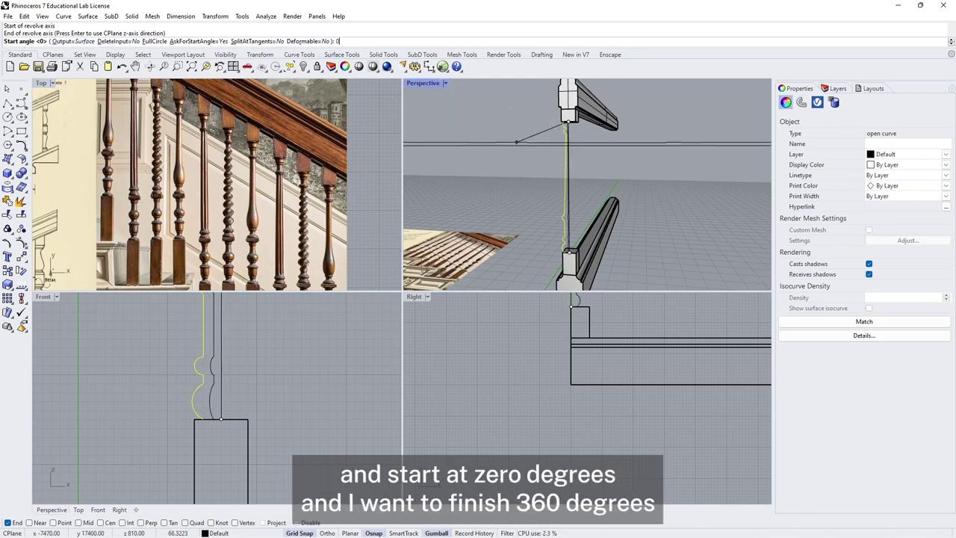
pyautogui.press('Return')
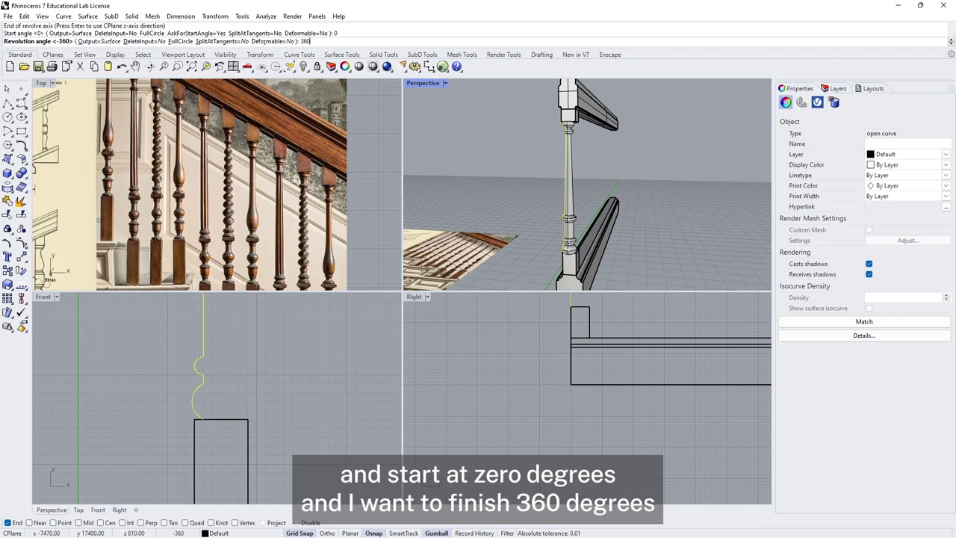
pyautogui.press('Return')
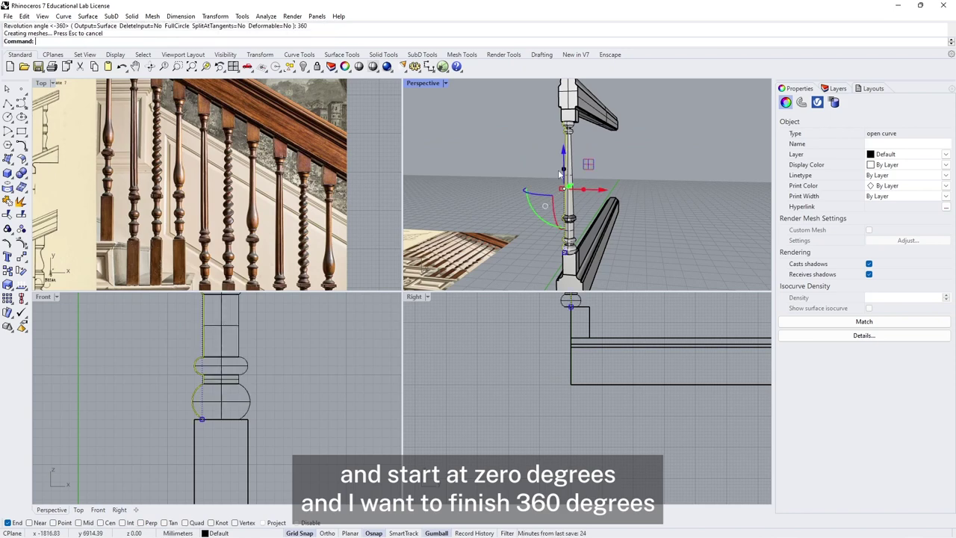
pyautogui.click(633, 161)
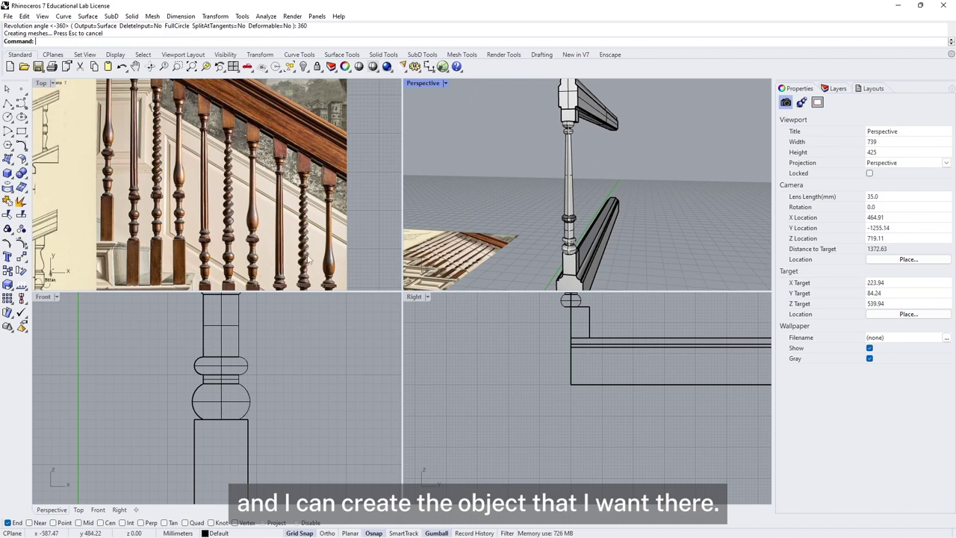
# - Move the revolved baluster 30 mm horizontally in the Right view to center it on the lower box
pyautogui.moveTo(577, 249); pyautogui.dragTo(502, 228, button='right')
pyautogui.click(247, 364)
pyautogui.moveTo(532, 195); pyautogui.dragTo(532, 169, button='right')
pyautogui.moveTo(523, 303); pyautogui.dragTo(501, 368, button='right')
pyautogui.moveTo(505, 350); pyautogui.dragTo(514, 350)
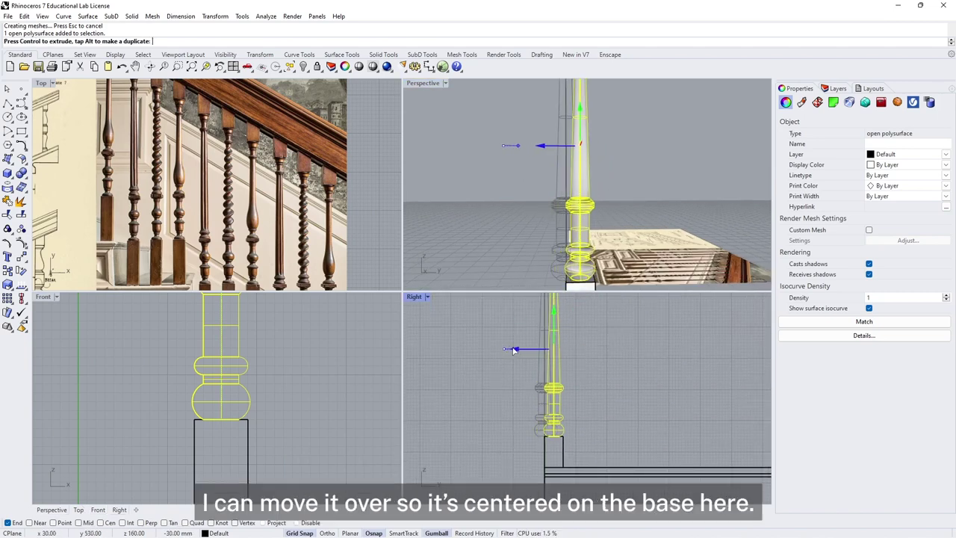
pyautogui.click(489, 402)
# - Examine the centered baluster in the Perspective view and check whether its end boxes and turned spindle select as separate objects
pyautogui.moveTo(583, 224); pyautogui.dragTo(603, 198, button='right')
pyautogui.doubleClick(423, 83)
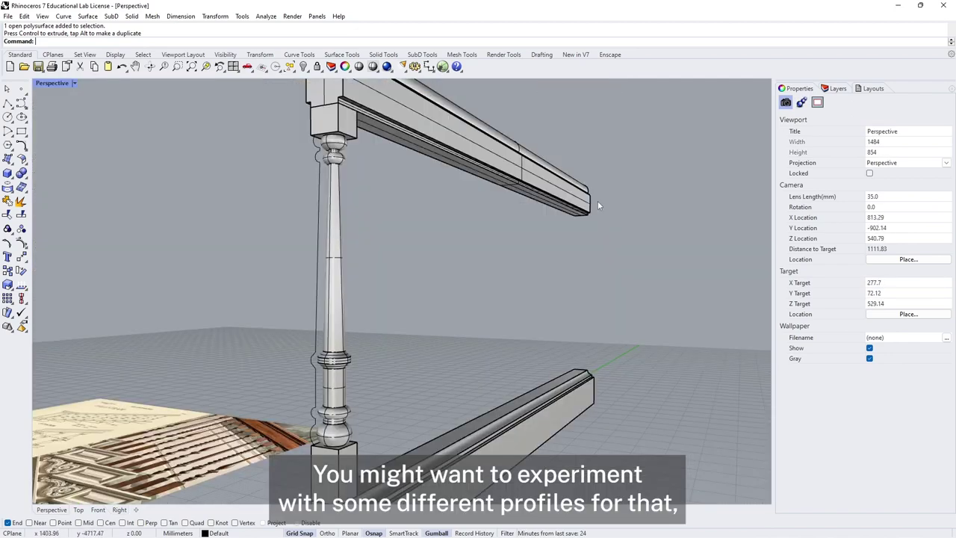
pyautogui.moveTo(503, 268); pyautogui.dragTo(286, 296, button='right')
pyautogui.doubleClick(52, 83)
pyautogui.click(207, 170)
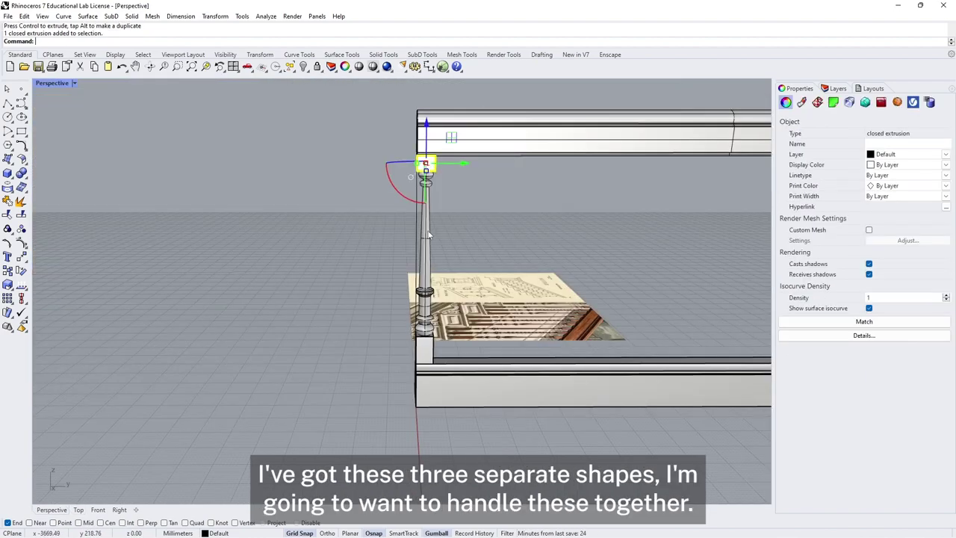
pyautogui.click(428, 235)
pyautogui.click(428, 357)
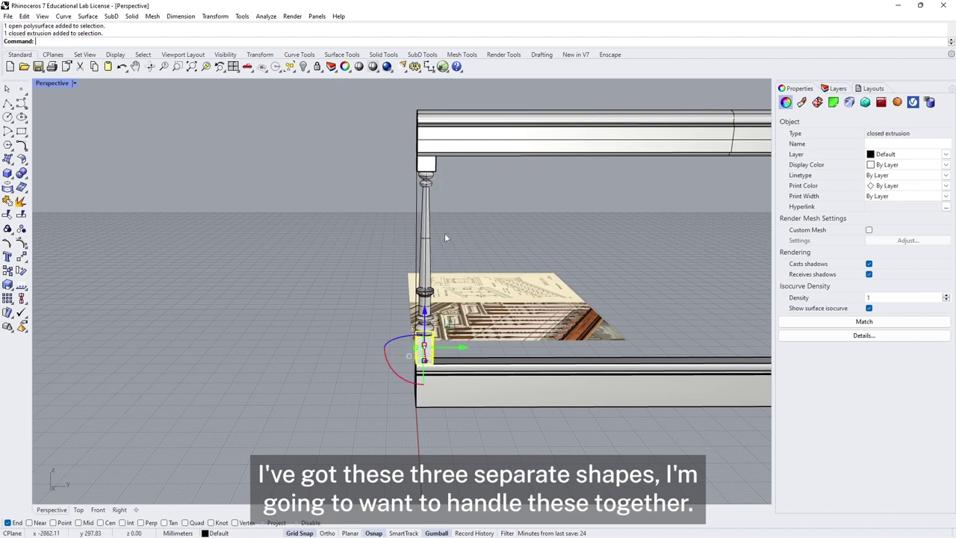
# - Group the upper box, turned spindle and lower box, and check that they select as one set
pyautogui.click(432, 167)
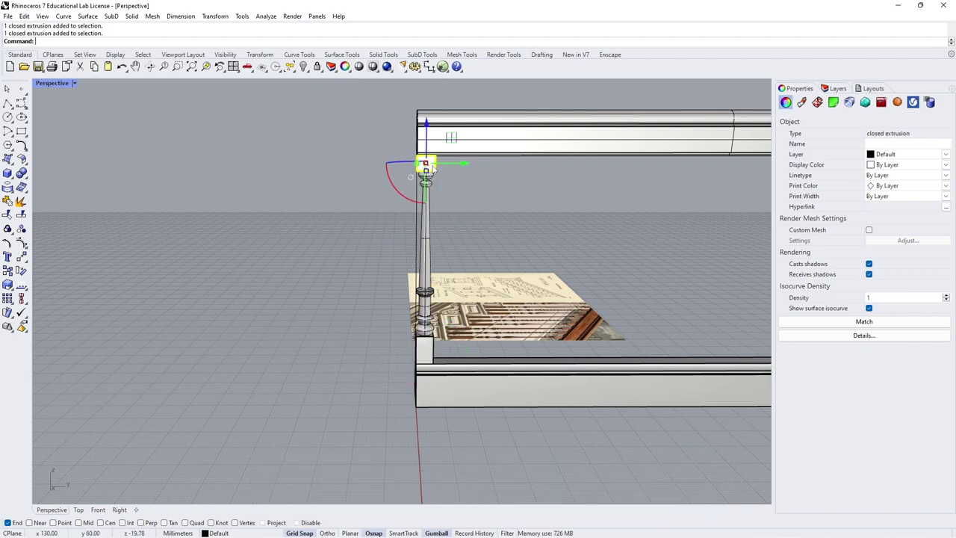
pyautogui.keyDown('shift'); pyautogui.click(428, 263); pyautogui.keyUp('shift')
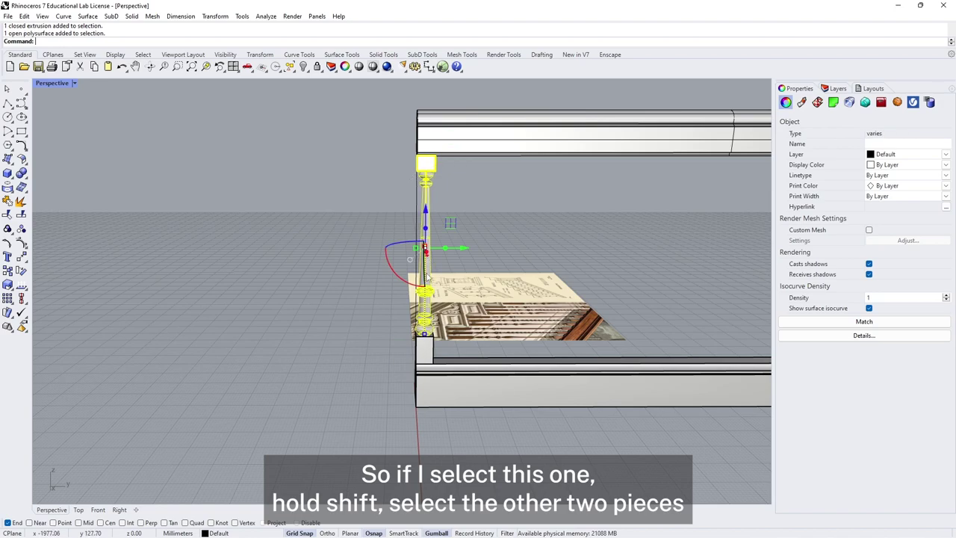
pyautogui.keyDown('shift'); pyautogui.click(430, 351); pyautogui.keyUp('shift')
pyautogui.moveTo(429, 351); pyautogui.dragTo(153, 230, button='right')
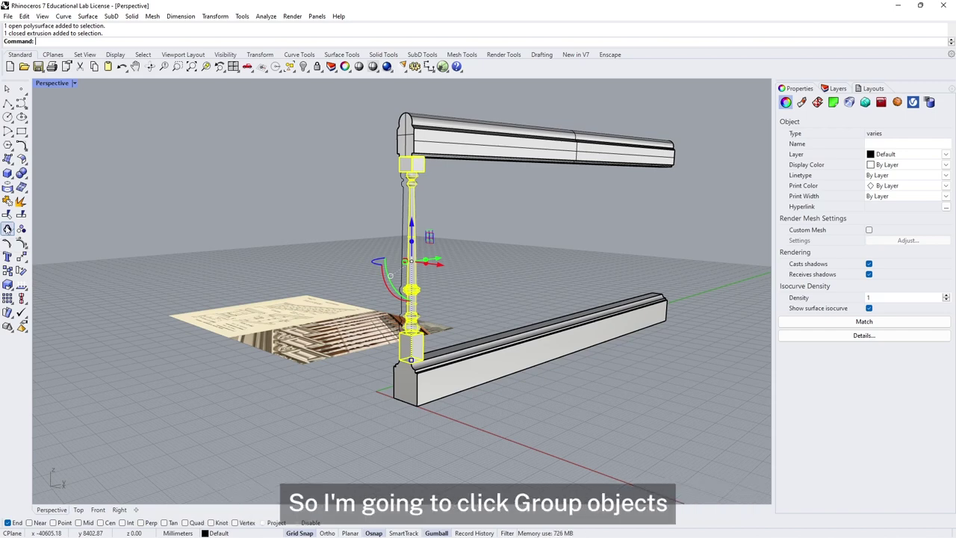
pyautogui.click(8, 229)
pyautogui.click(527, 240)
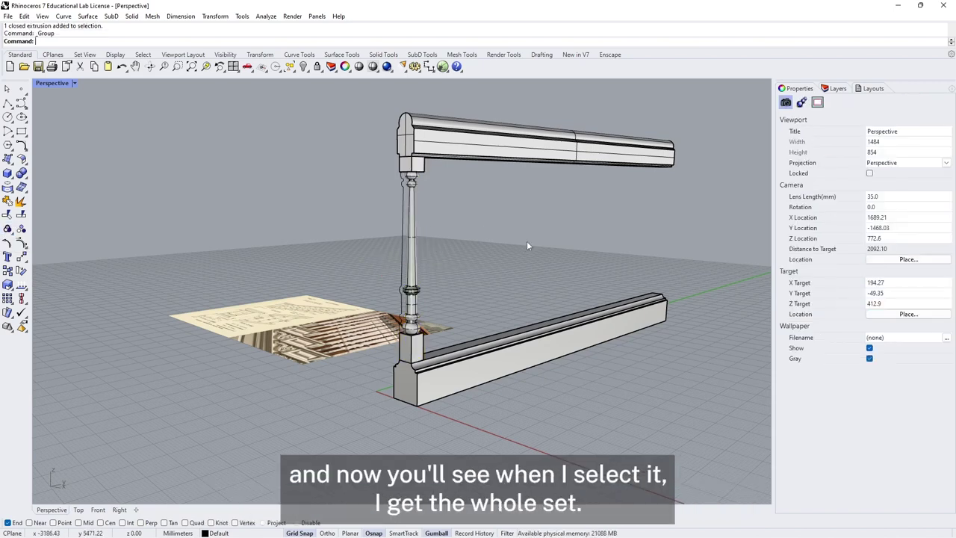
pyautogui.click(416, 230)
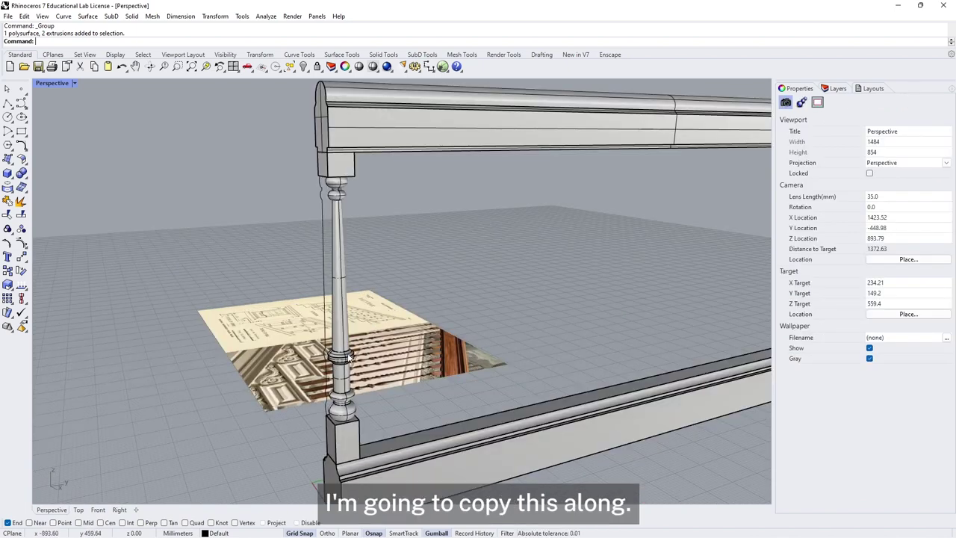
pyautogui.click(348, 358)
pyautogui.moveTo(373, 308); pyautogui.dragTo(389, 248)
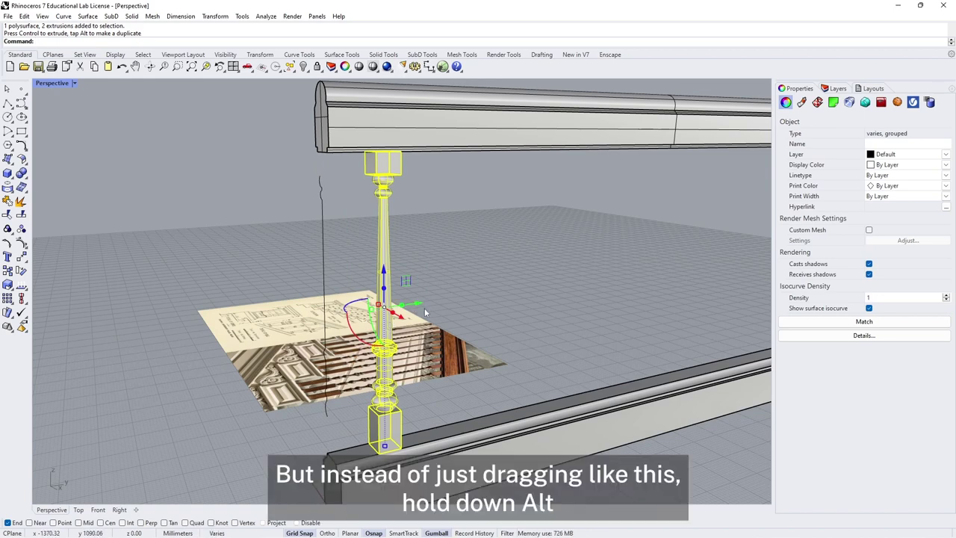
pyautogui.moveTo(424, 313); pyautogui.dragTo(377, 315)
# - Copy the grouped baluster repeatedly along the rails at 100 mm spacing until the full rail length is filled
pyautogui.keyDown('alt'); pyautogui.click(374, 312); pyautogui.keyUp('alt')
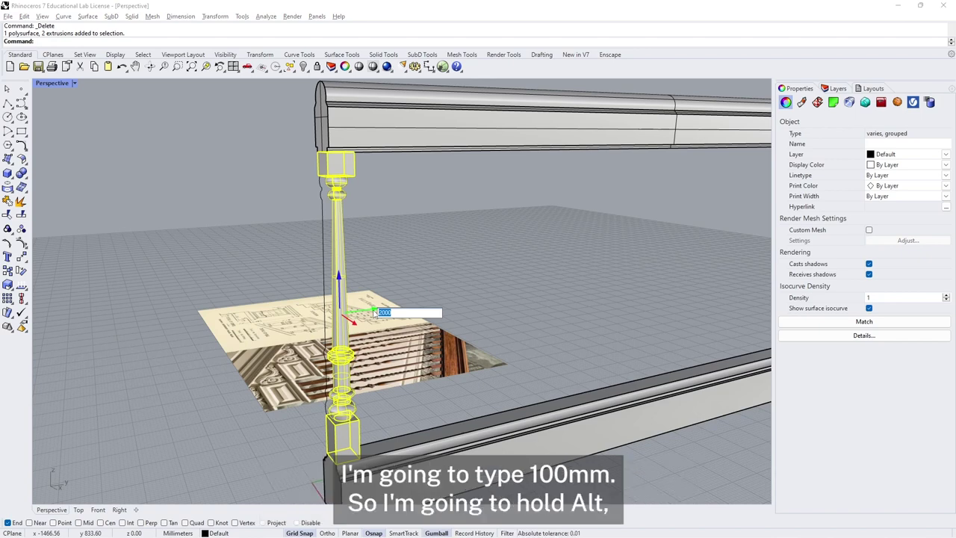
pyautogui.press('Return')
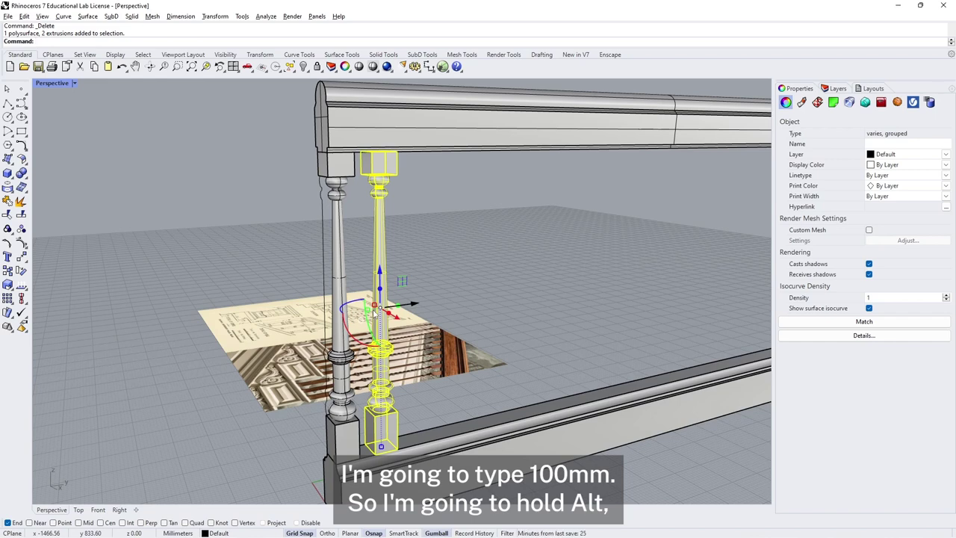
pyautogui.keyDown('alt'); pyautogui.click(416, 307); pyautogui.keyUp('alt')
pyautogui.press('Return')
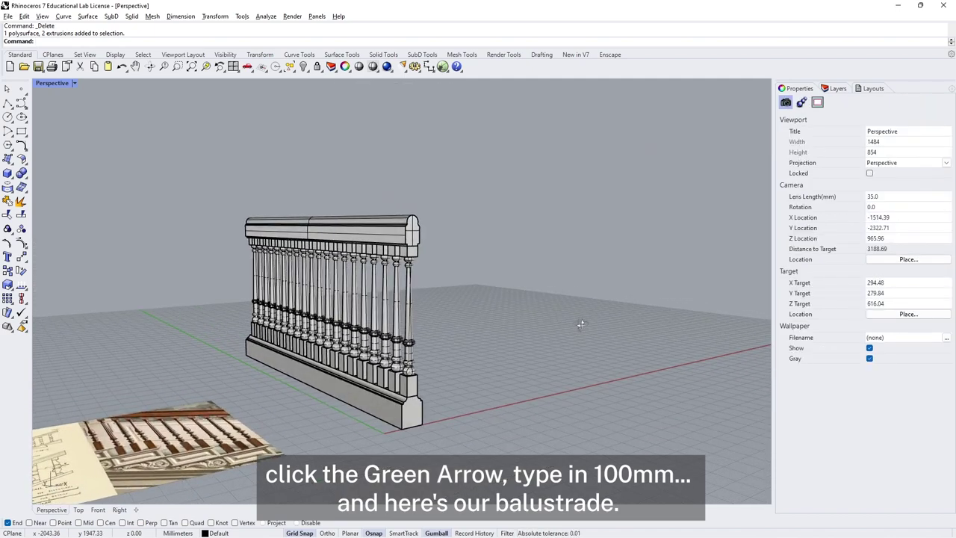
# - Start a Revolve on the closed profile curve at the near end of the top rail
pyautogui.moveTo(581, 324); pyautogui.dragTo(334, 323, button='right')
pyautogui.scroll(3, 329, 307)
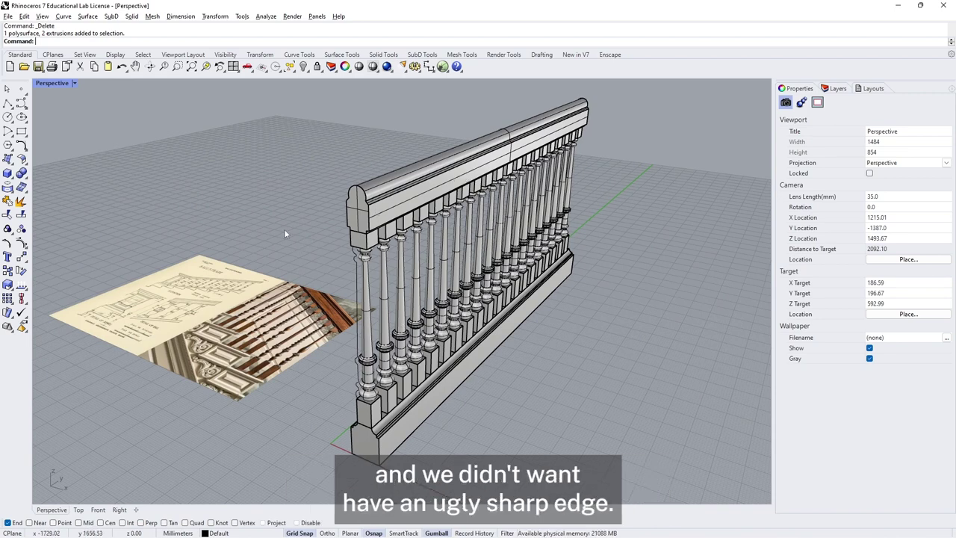
pyautogui.click(367, 210)
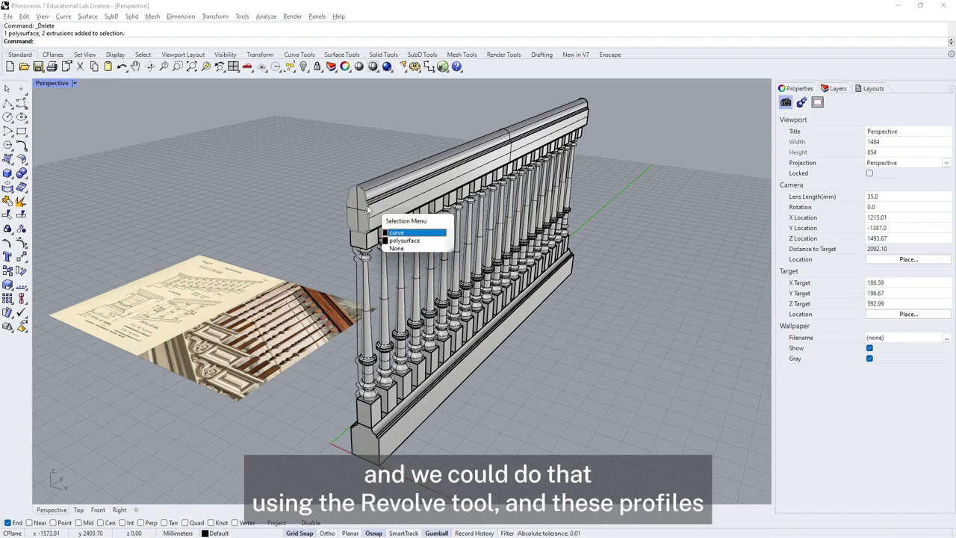
pyautogui.press('Escape')
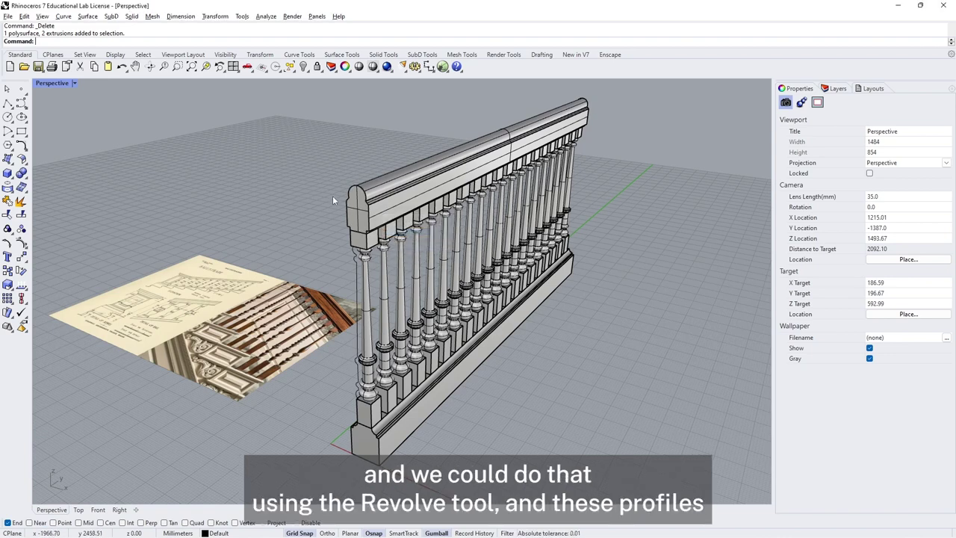
pyautogui.click(368, 216)
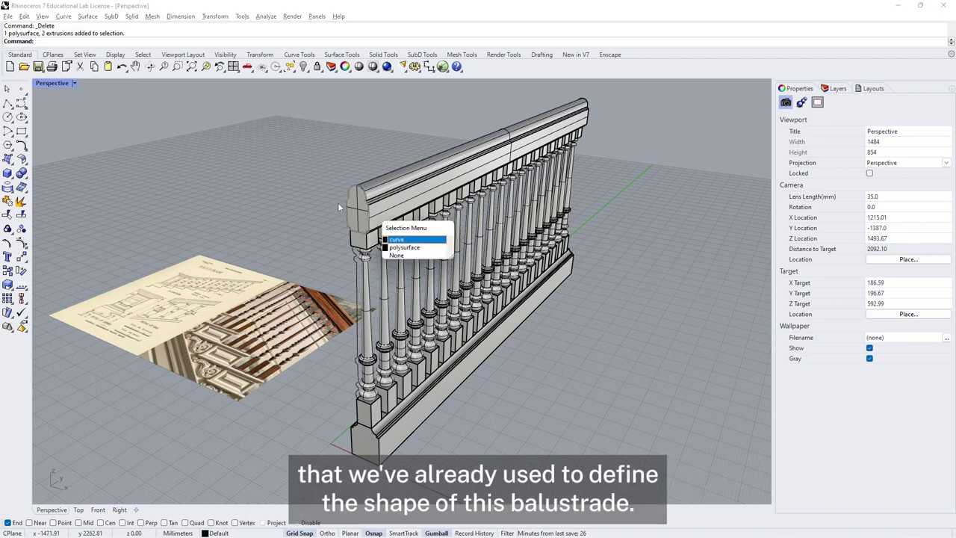
pyautogui.click(409, 240)
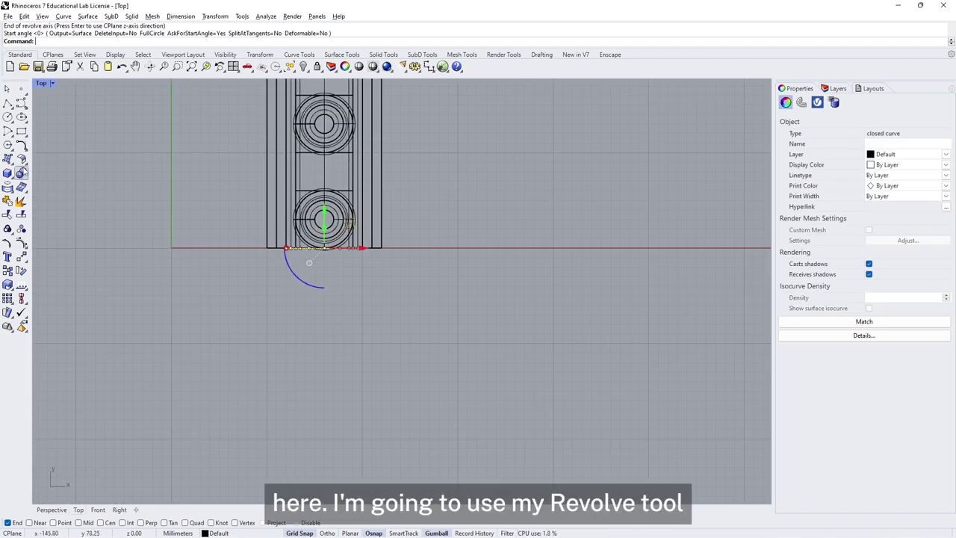
pyautogui.click(12, 166)
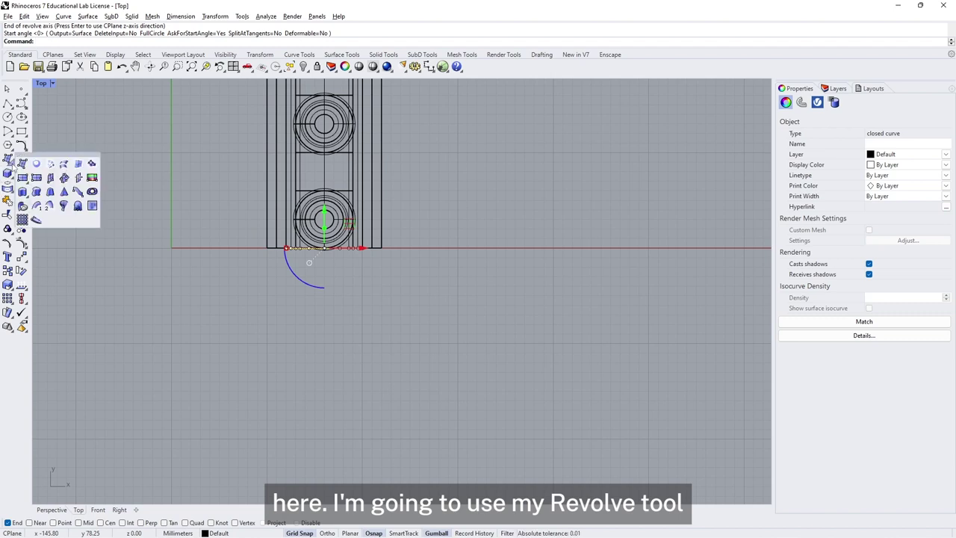
pyautogui.click(64, 206)
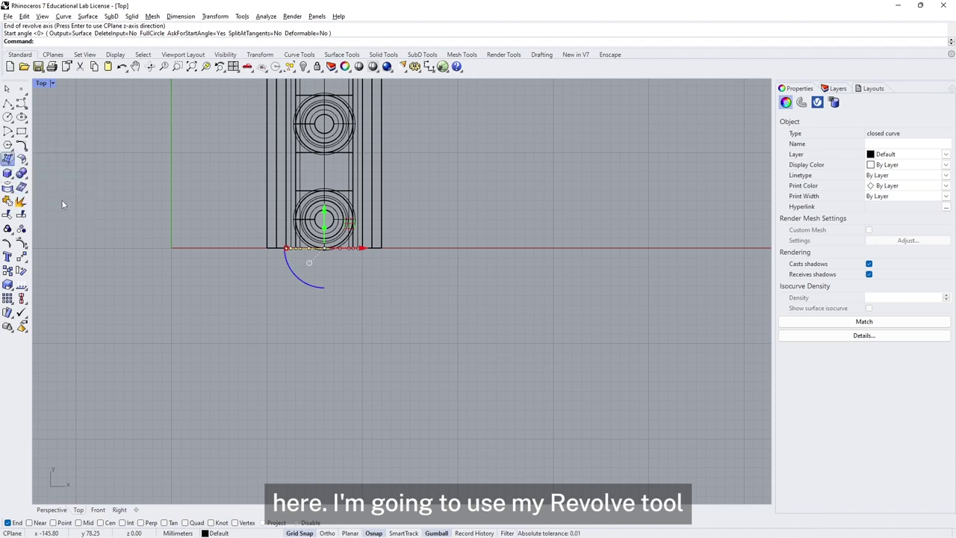
# - Define a vertical axis at x 500 in the Front view and revolve the top rail profile -90 degrees in the Top view
pyautogui.doubleClick(41, 83)
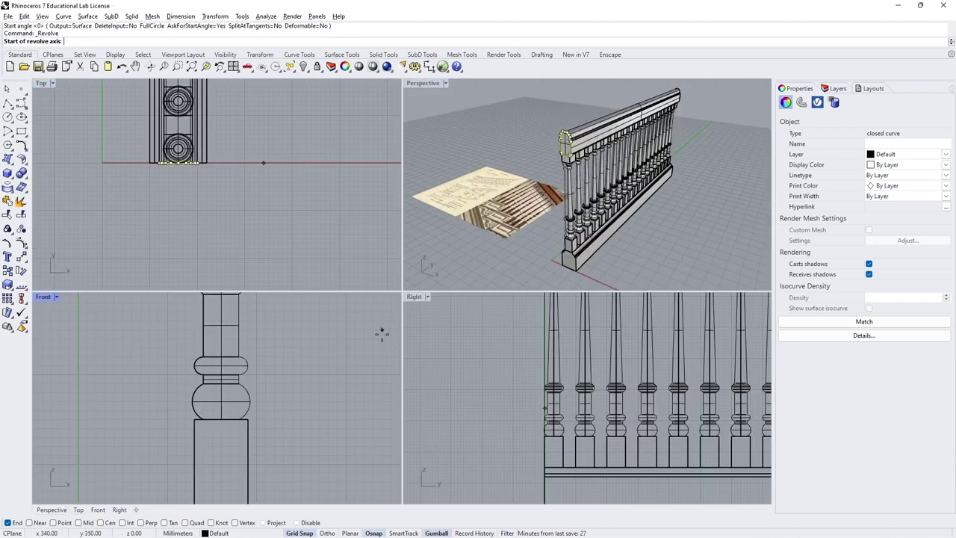
pyautogui.scroll(-6, 382, 336)
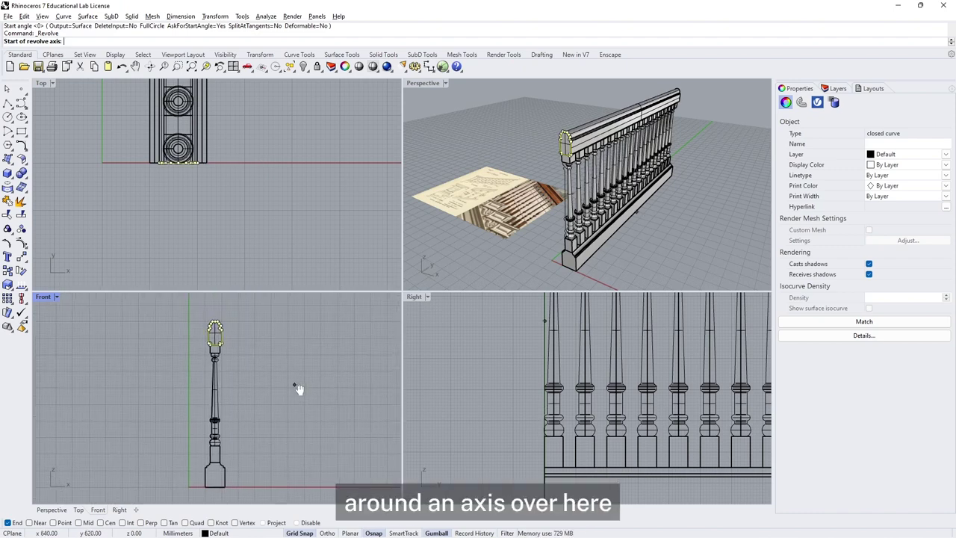
pyautogui.click(271, 322)
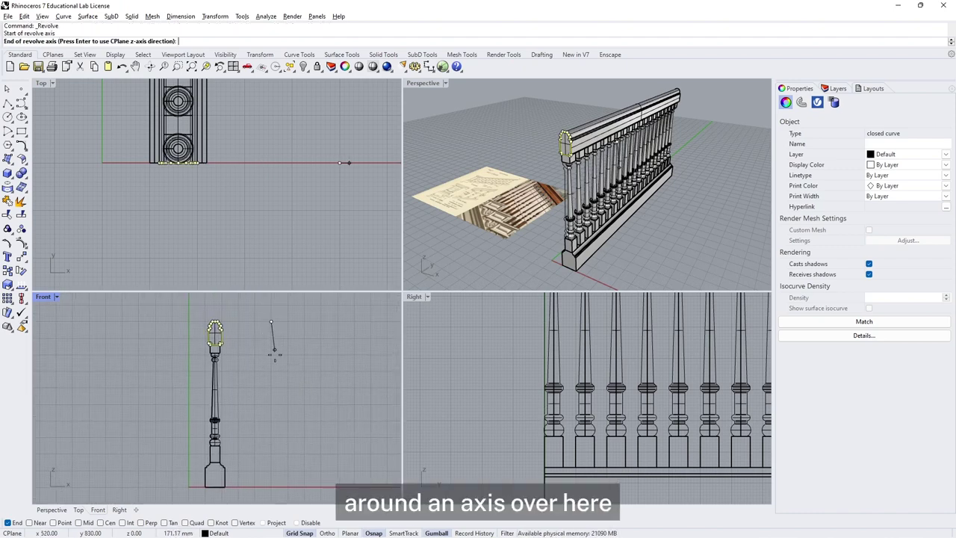
pyautogui.click(271, 488)
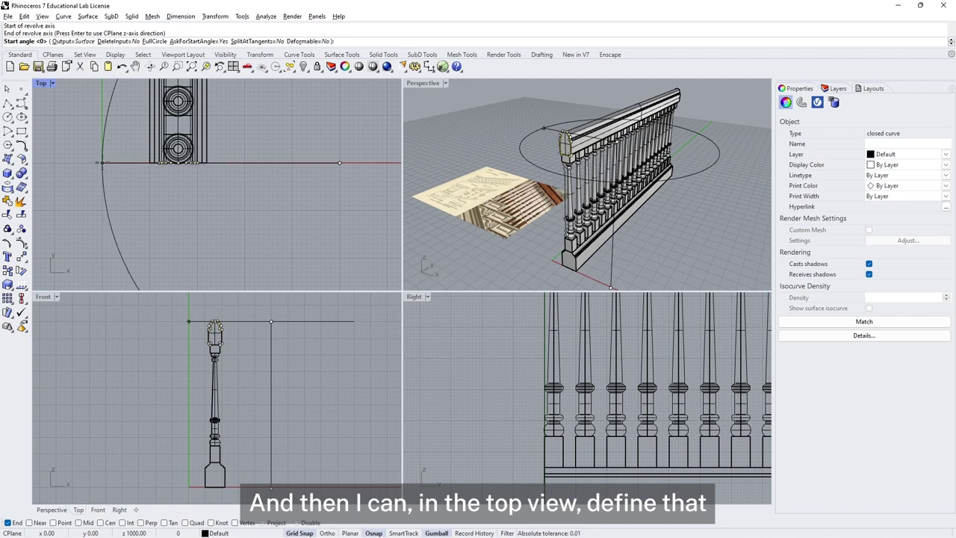
pyautogui.click(103, 162)
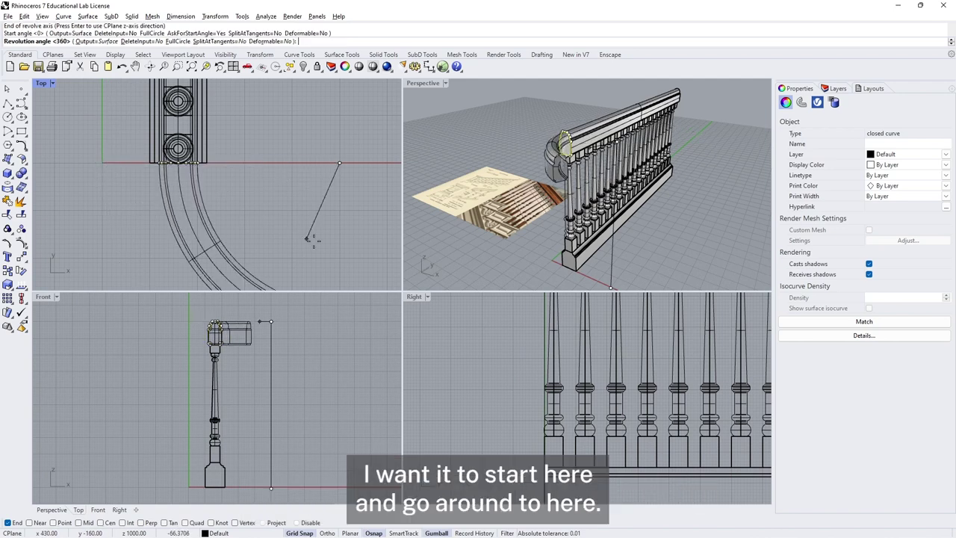
pyautogui.click(339, 247)
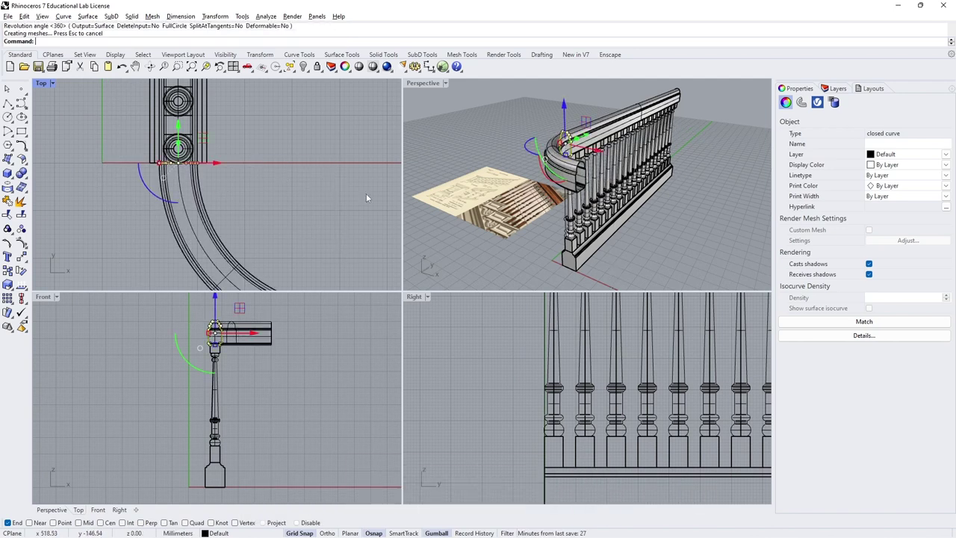
# - Examine the curved top rail in the Perspective view and check whether it is a closed shape like the straight rail
pyautogui.doubleClick(425, 84)
pyautogui.click(423, 124)
pyautogui.moveTo(422, 123); pyautogui.dragTo(457, 209, button='right')
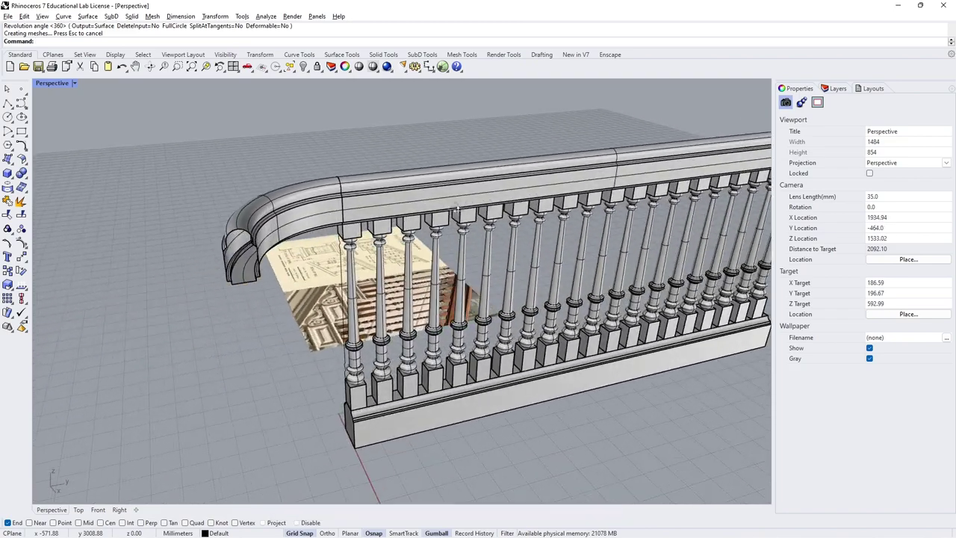
pyautogui.click(436, 198)
pyautogui.click(378, 142)
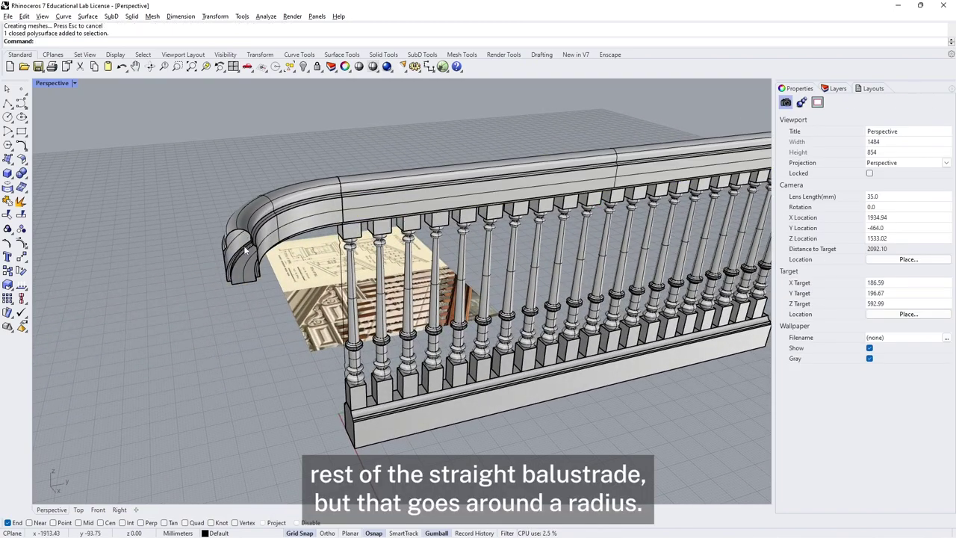
pyautogui.moveTo(260, 297); pyautogui.dragTo(293, 223, button='right')
pyautogui.click(293, 222)
pyautogui.press('Escape')
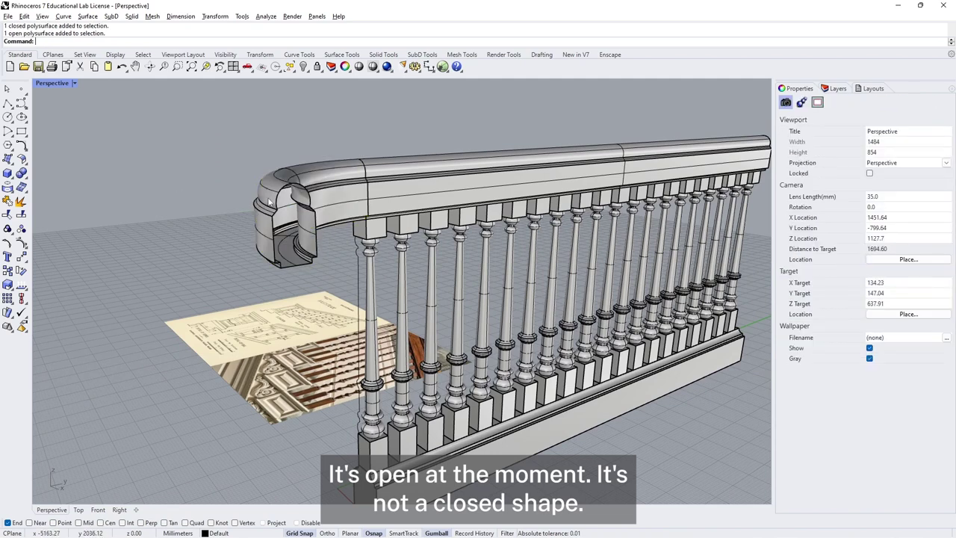
# - Cap the open ends of the curved top rail section
pyautogui.click(271, 210)
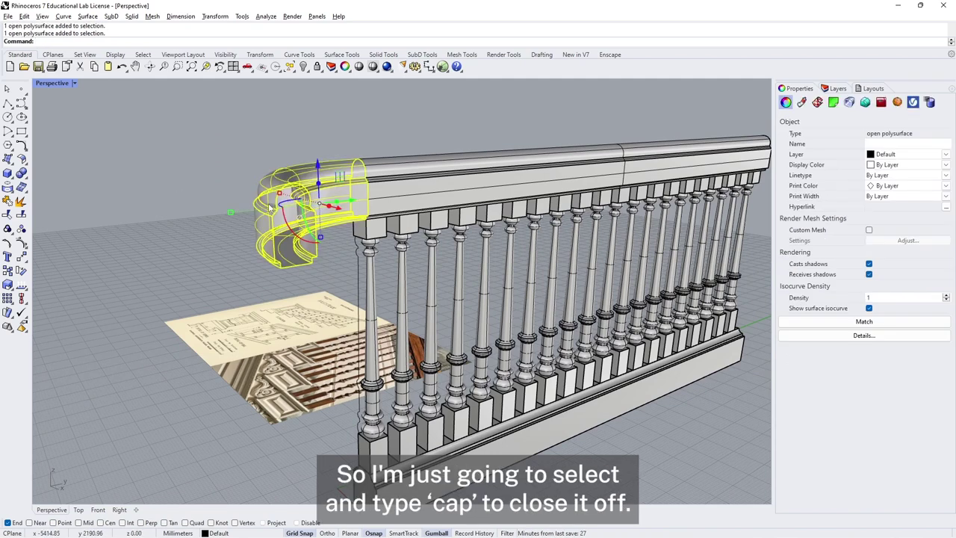
pyautogui.press('Return')
pyautogui.click(168, 188)
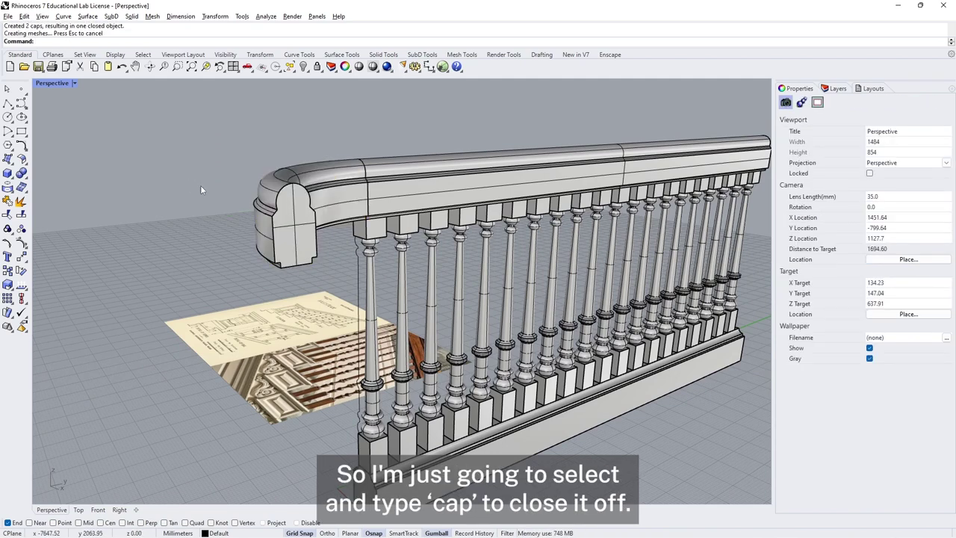
# - Revolve the bottom rail's end profile curve -90 degrees about a vertical axis at x 500, following the curved top rail
pyautogui.keyDown('shift'); pyautogui.moveTo(320, 376); pyautogui.dragTo(382, 404, button='right'); pyautogui.keyUp('shift')
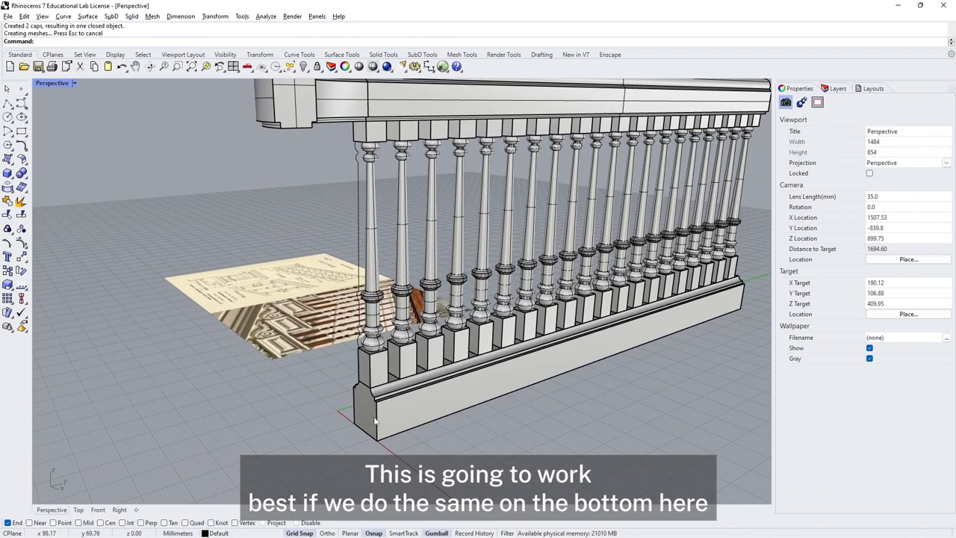
pyautogui.click(379, 419)
pyautogui.click(376, 422)
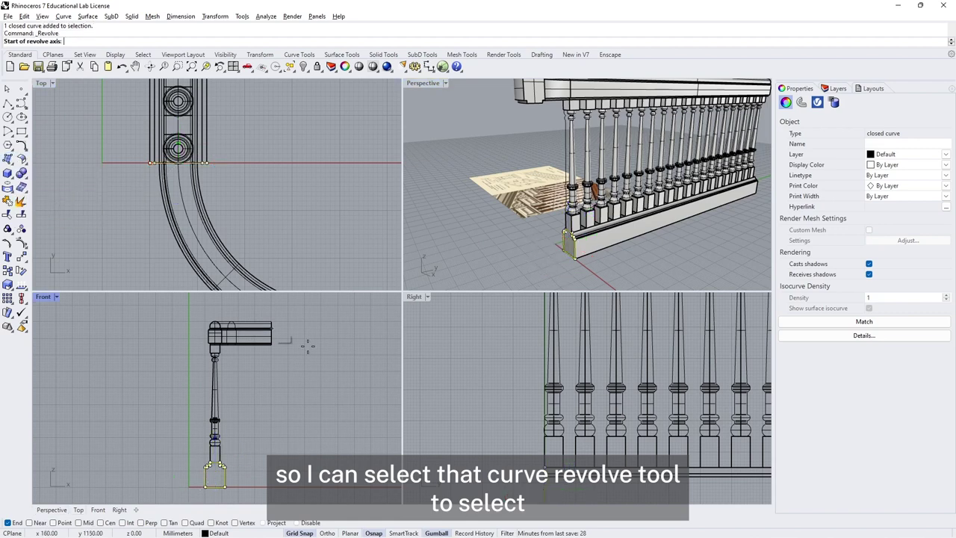
pyautogui.click(271, 314)
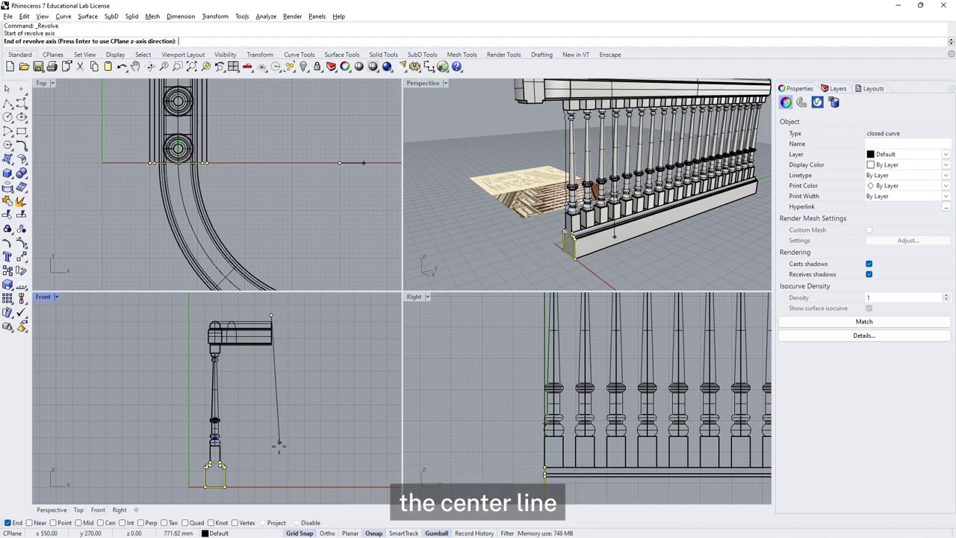
pyautogui.click(272, 495)
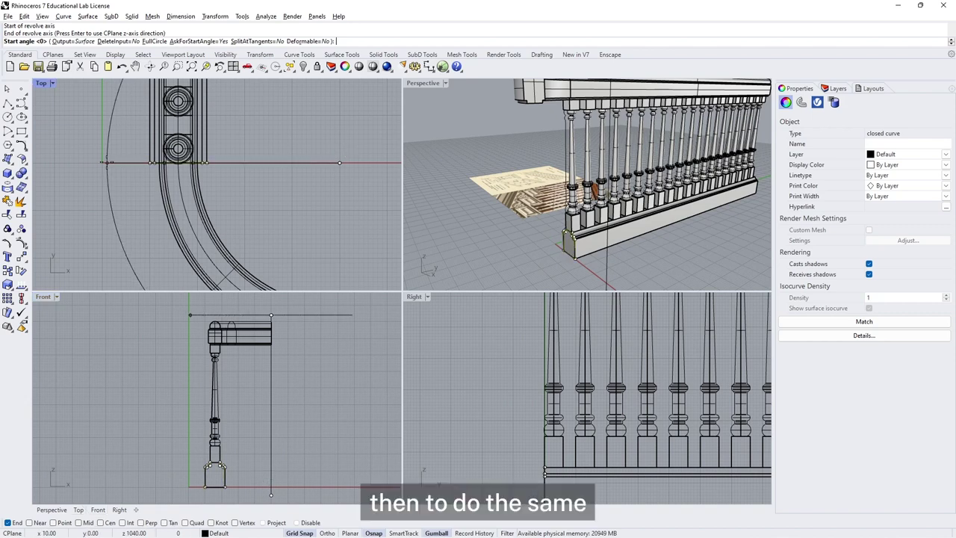
pyautogui.click(126, 194)
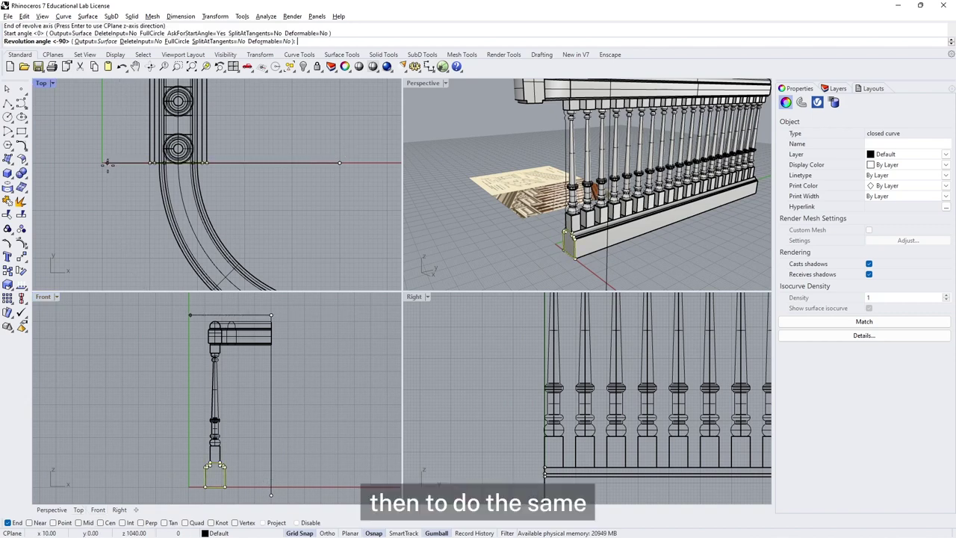
pyautogui.click(340, 210)
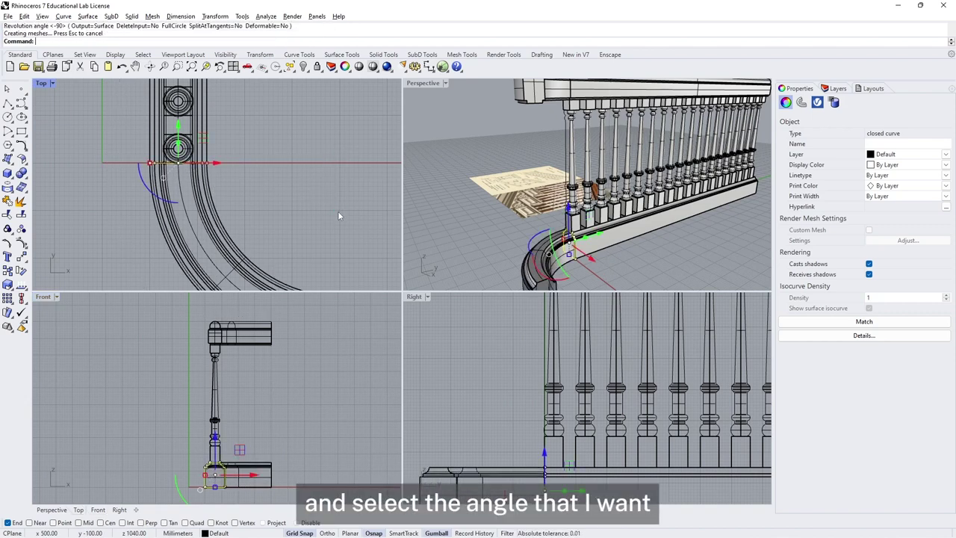
# - Cap the open ends of the curved bottom rail section in the Perspective view
pyautogui.doubleClick(429, 83)
pyautogui.scroll(-3, 396, 180)
pyautogui.write('Cap')
pyautogui.press('Return')
pyautogui.press('Escape')
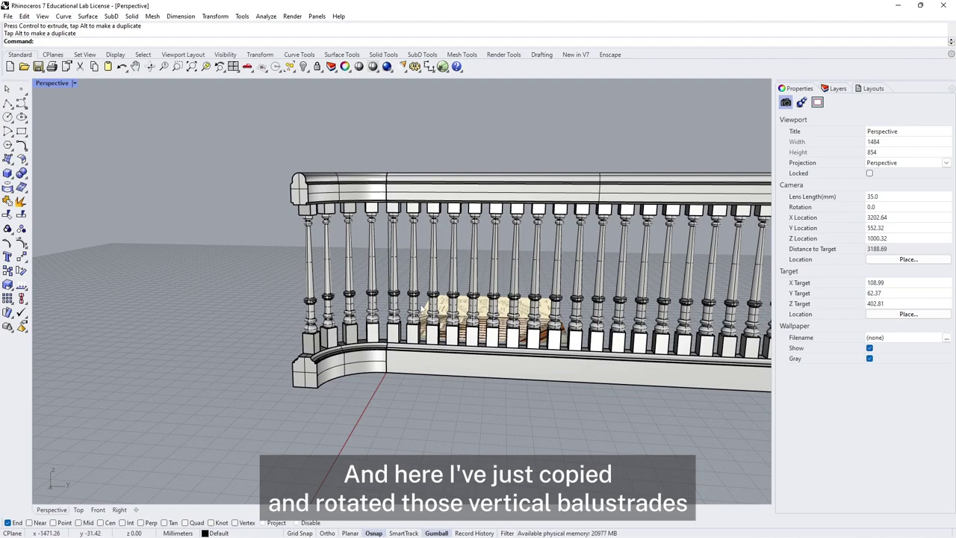
pyautogui.moveTo(395, 415); pyautogui.dragTo(419, 374, button='right')
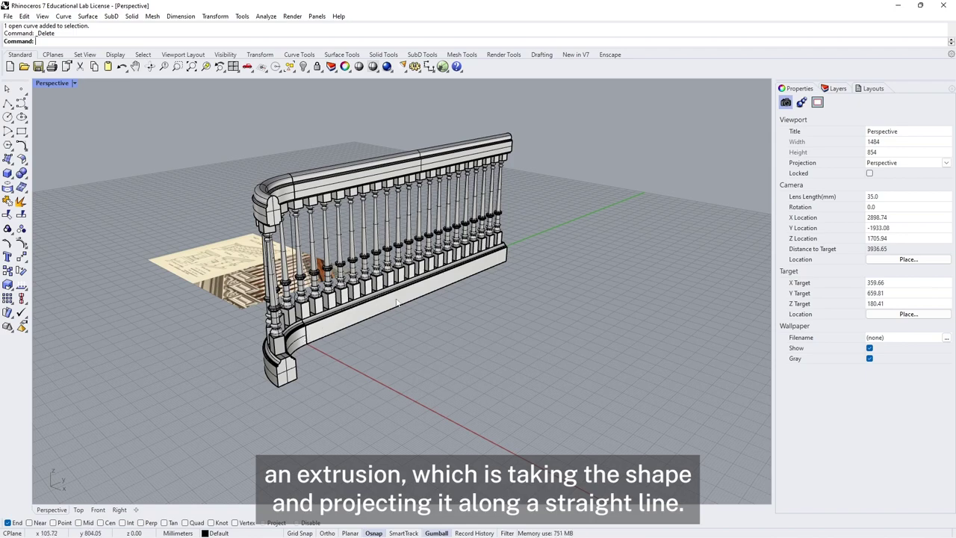
pyautogui.moveTo(413, 331); pyautogui.dragTo(441, 344, button='right')
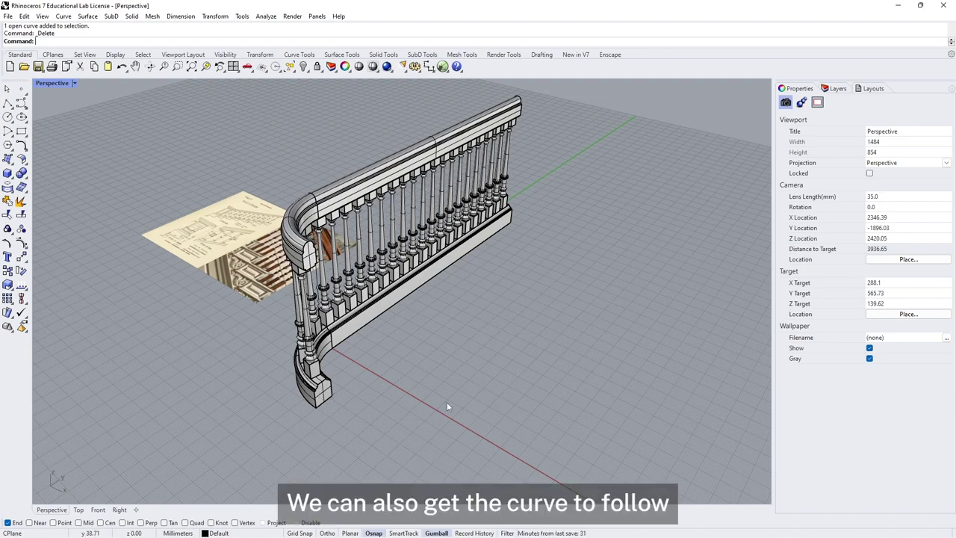
pyautogui.moveTo(543, 349); pyautogui.dragTo(481, 338, button='right')
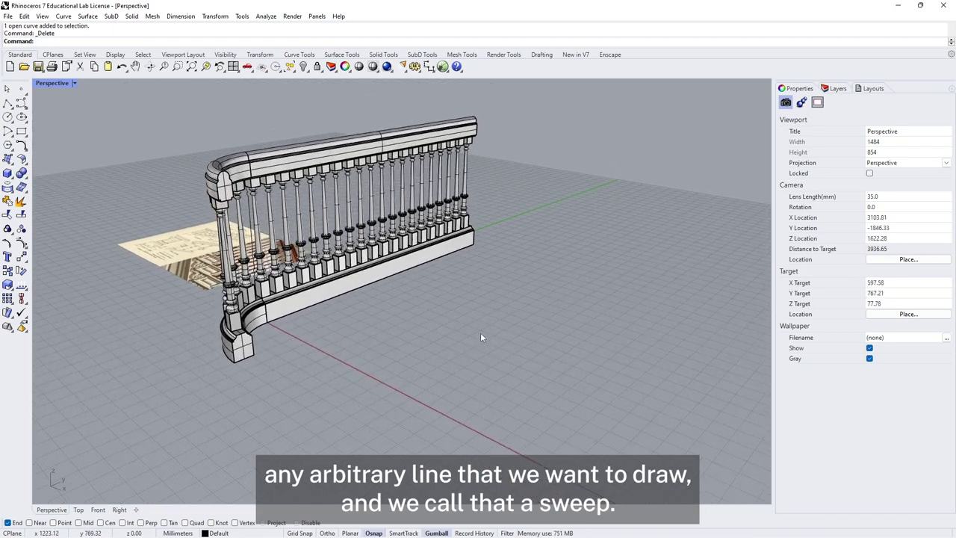
# - Draw a five-point, degree 3 control point curve in the Top view, starting near the curved rail end and bending back toward the x axis
pyautogui.click(21, 104)
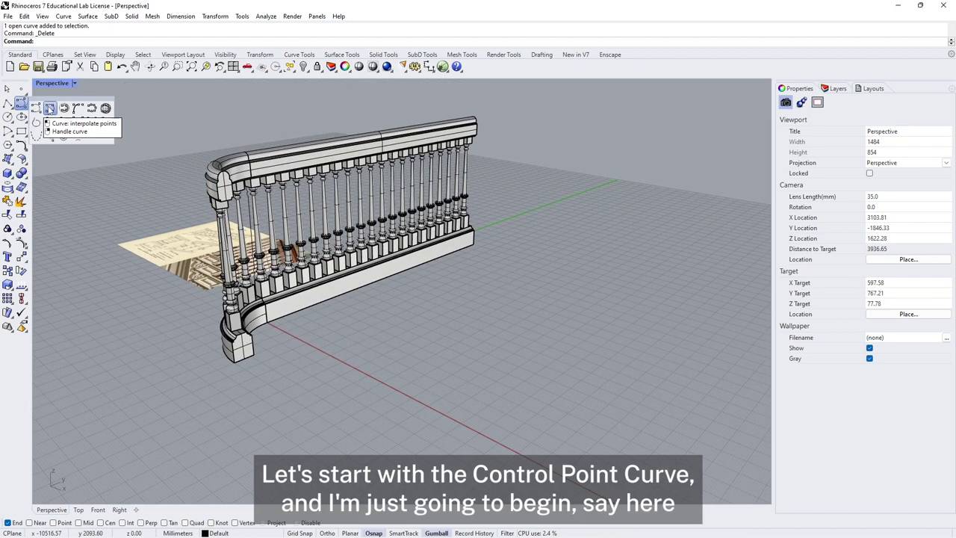
pyautogui.click(35, 109)
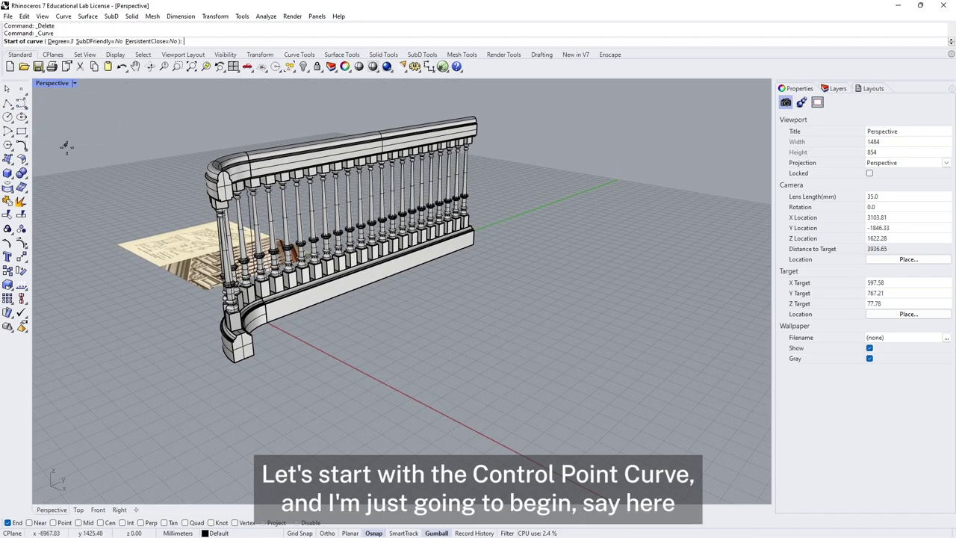
pyautogui.doubleClick(54, 83)
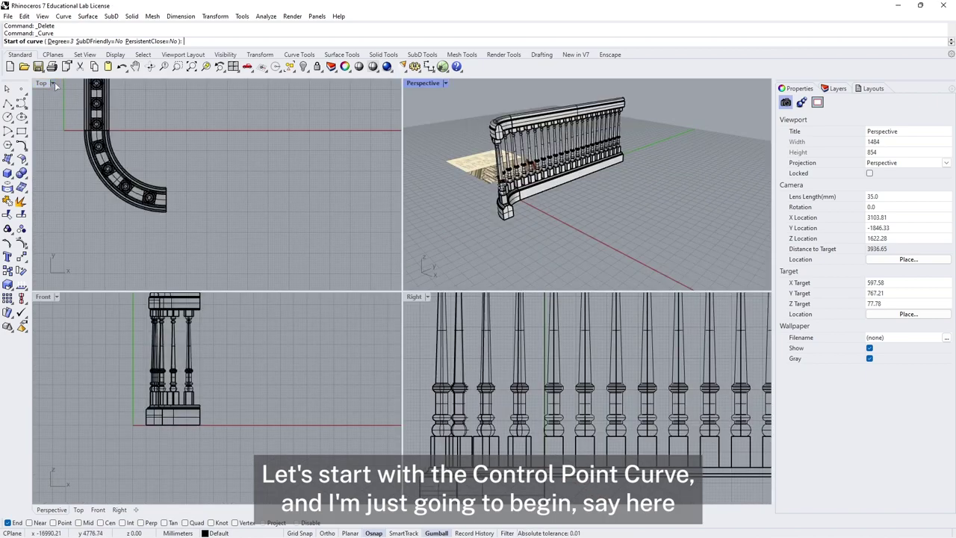
pyautogui.click(165, 231)
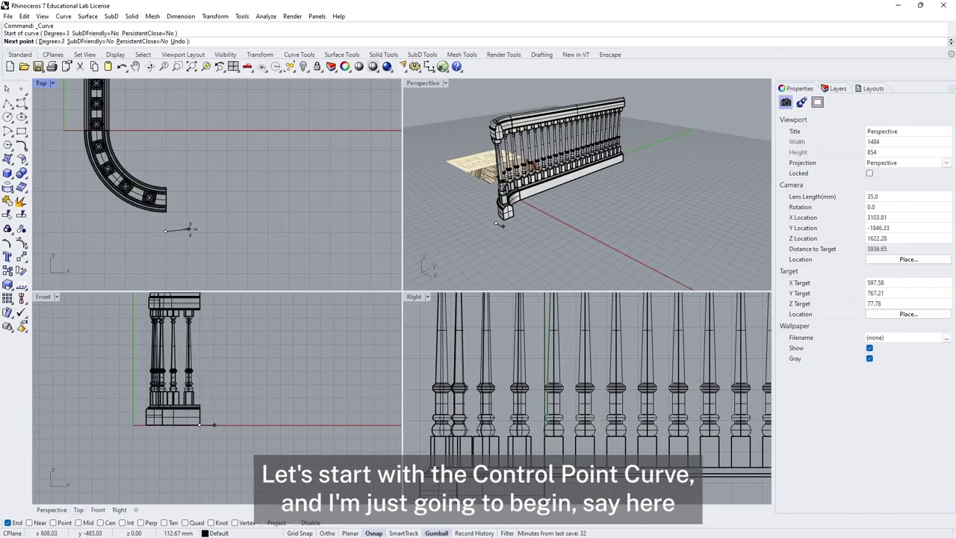
pyautogui.click(287, 231)
pyautogui.click(304, 228)
pyautogui.click(358, 189)
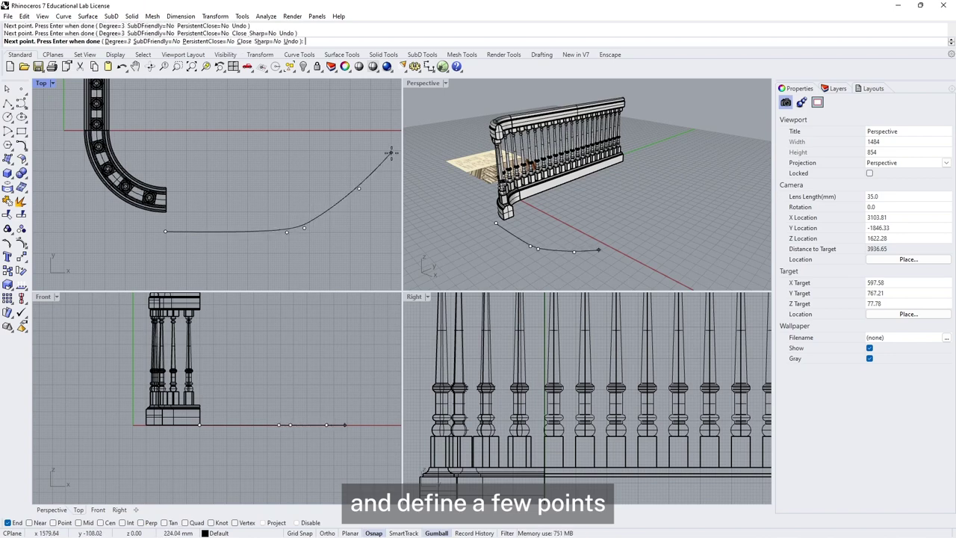
pyautogui.click(326, 107)
pyautogui.press('Return')
# - Move the freeform curve's far end control point down below the ground plane so the curve twists out of plane
pyautogui.click(575, 246)
pyautogui.moveTo(575, 246); pyautogui.dragTo(545, 218, button='right')
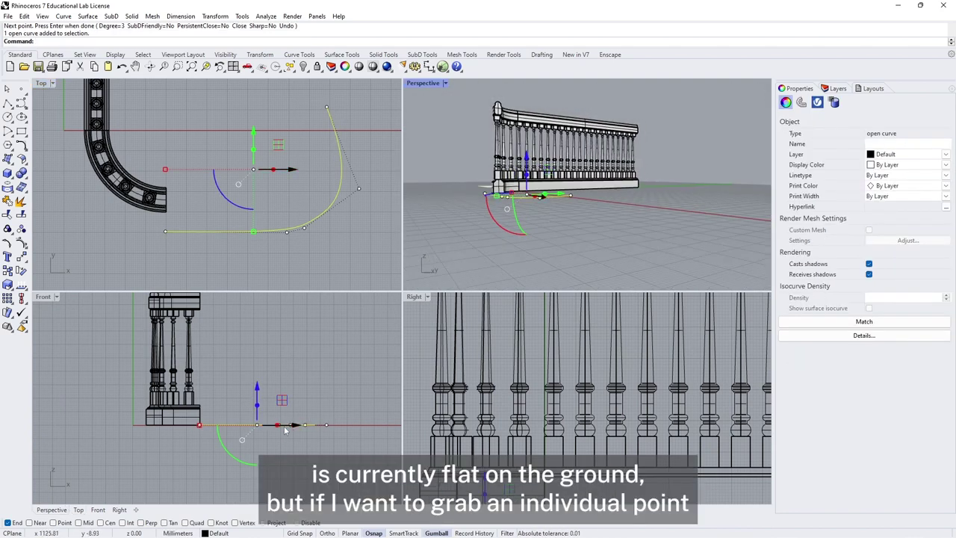
pyautogui.click(326, 107)
pyautogui.moveTo(620, 215); pyautogui.dragTo(563, 212, button='right')
pyautogui.scroll(3, 563, 211)
pyautogui.moveTo(526, 181); pyautogui.dragTo(523, 222)
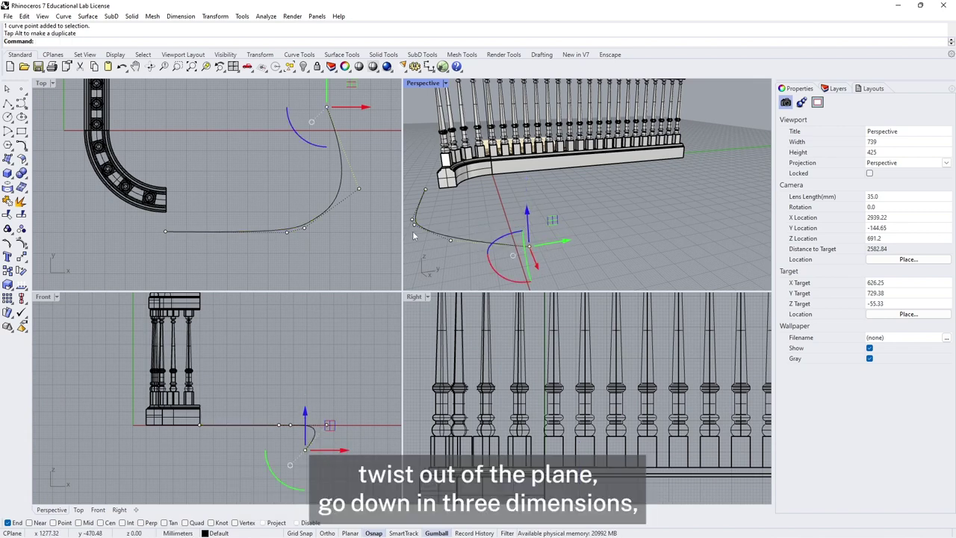
# - Lower the control point next to the curve's far end and enlarge the Perspective view to fill the workspace
pyautogui.click(451, 240)
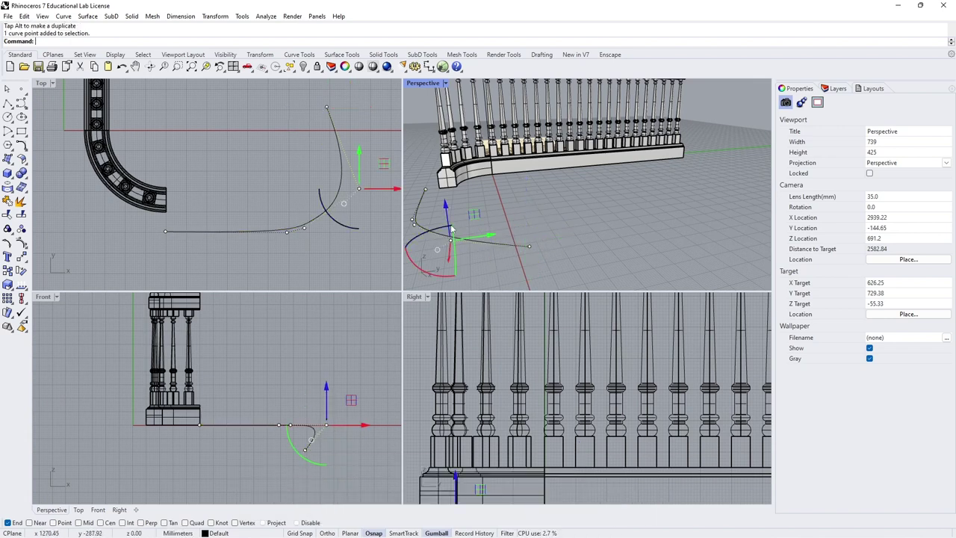
pyautogui.moveTo(447, 210); pyautogui.dragTo(449, 225)
pyautogui.click(350, 262)
pyautogui.moveTo(350, 261); pyautogui.dragTo(334, 241, button='right')
pyautogui.doubleClick(423, 83)
pyautogui.moveTo(388, 276); pyautogui.dragTo(370, 392, button='right')
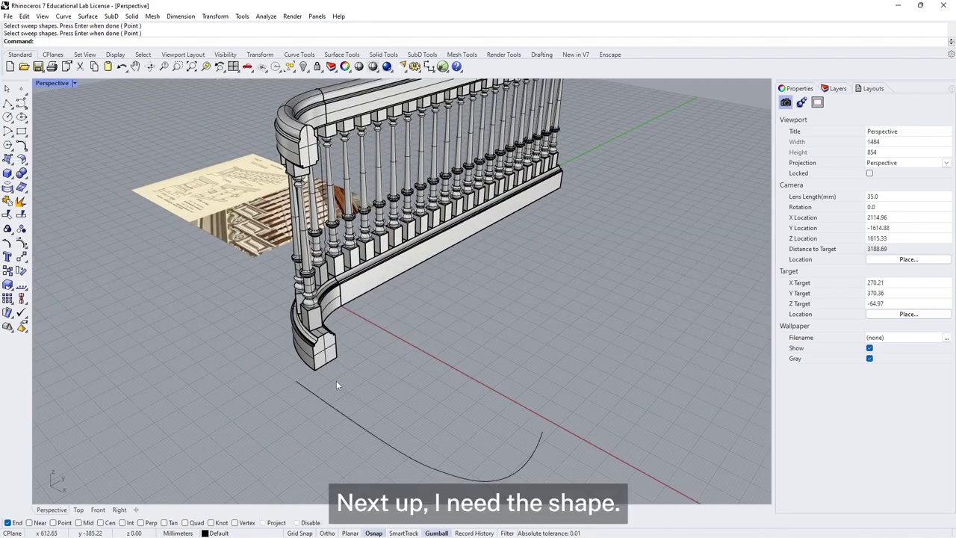
pyautogui.click(325, 357)
pyautogui.click(388, 351)
pyautogui.click(342, 294)
pyautogui.click(366, 325)
pyautogui.click(343, 304)
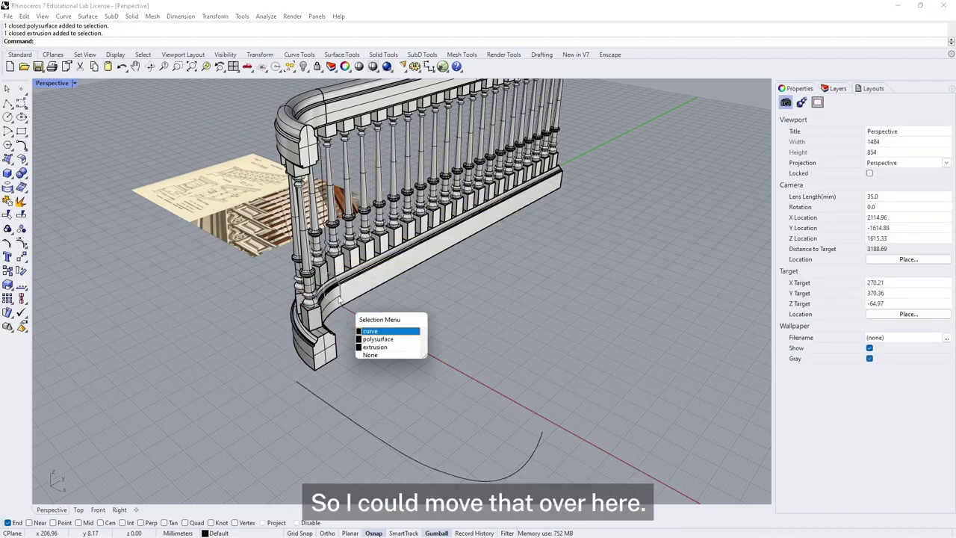
pyautogui.press('Escape')
# - Duplicate the face borders of the end caps on the curved bottom rail and the curved top rail
pyautogui.scroll(5, 359, 358)
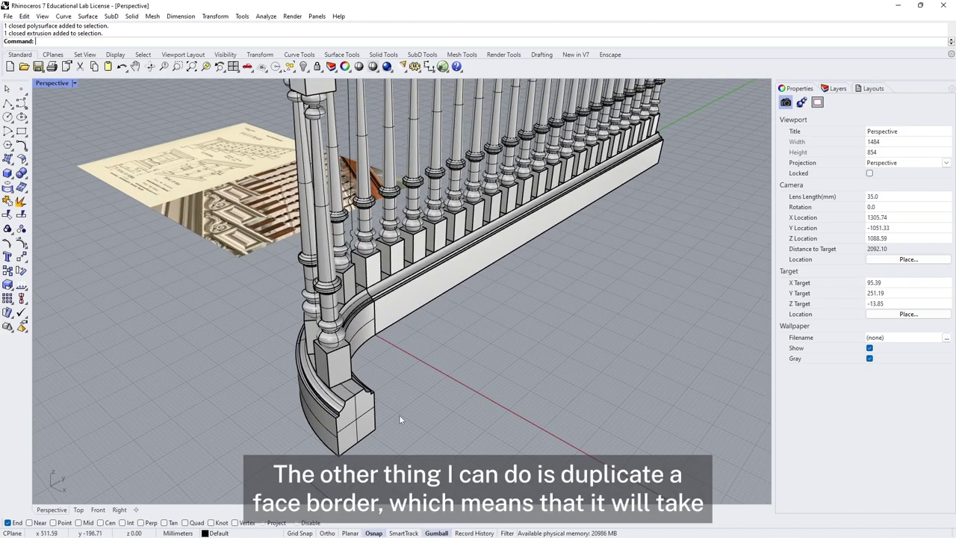
pyautogui.click(10, 189)
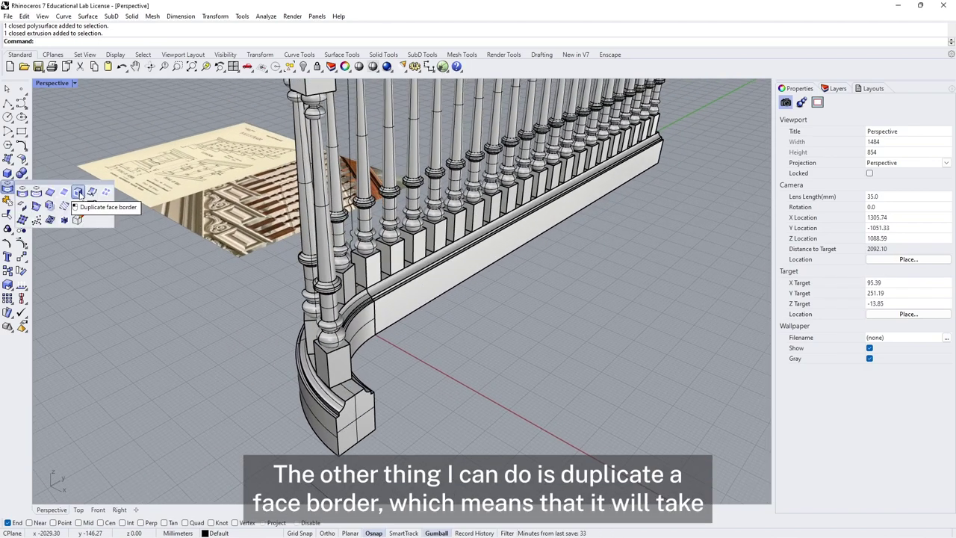
pyautogui.click(79, 193)
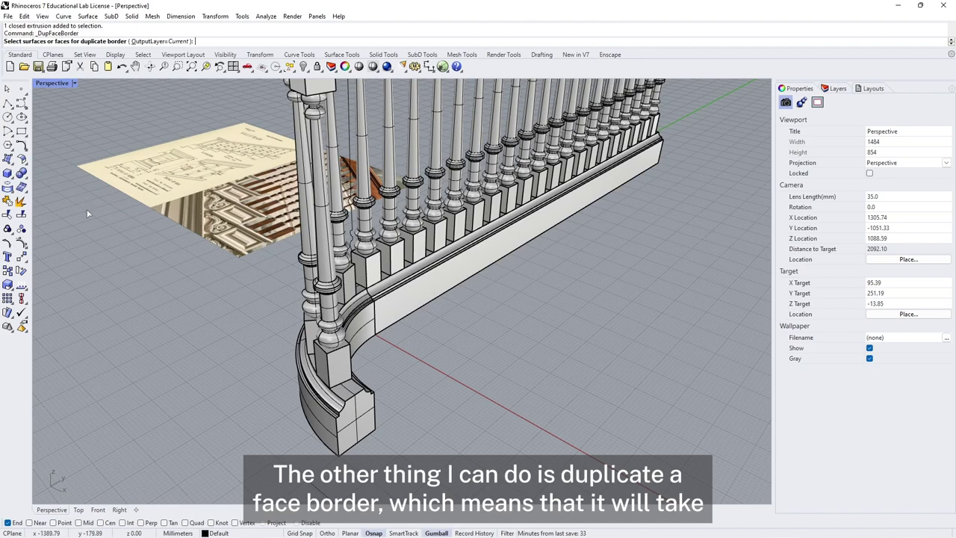
pyautogui.click(355, 425)
pyautogui.moveTo(438, 281); pyautogui.dragTo(508, 340, button='right')
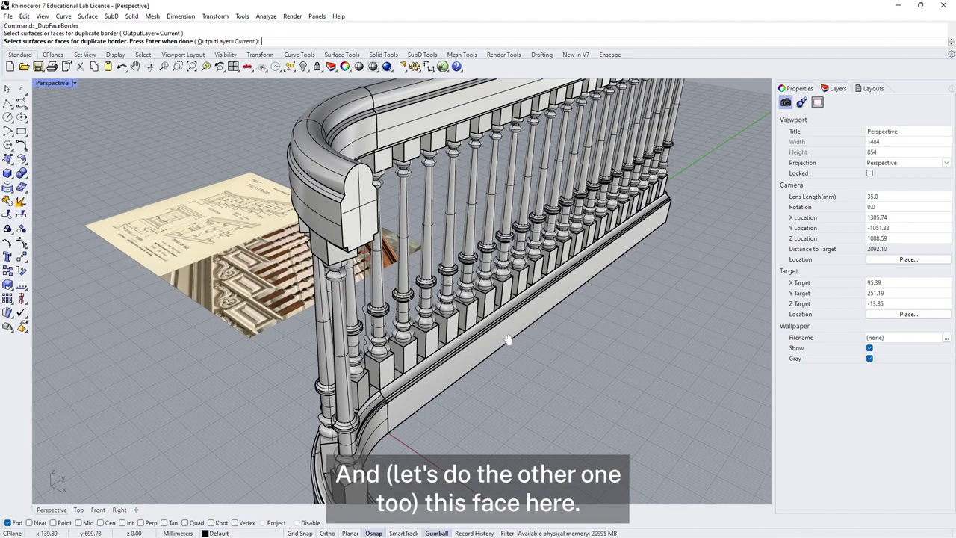
pyautogui.click(361, 211)
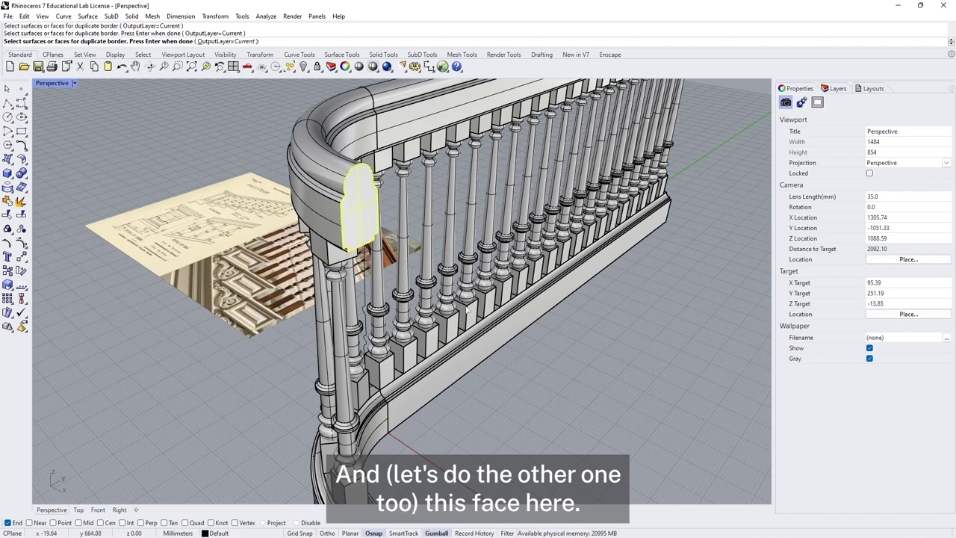
pyautogui.press('Return')
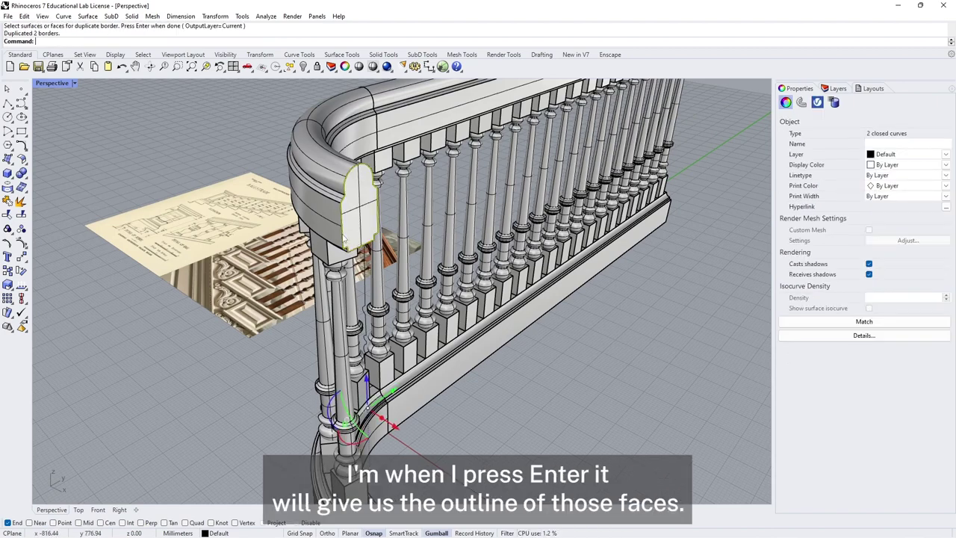
# - Set up a Sweep 1 Rail with the freeform curve as rail and the bottom rail's duplicated end outline as sweep shape
pyautogui.moveTo(490, 338); pyautogui.dragTo(478, 389, button='right')
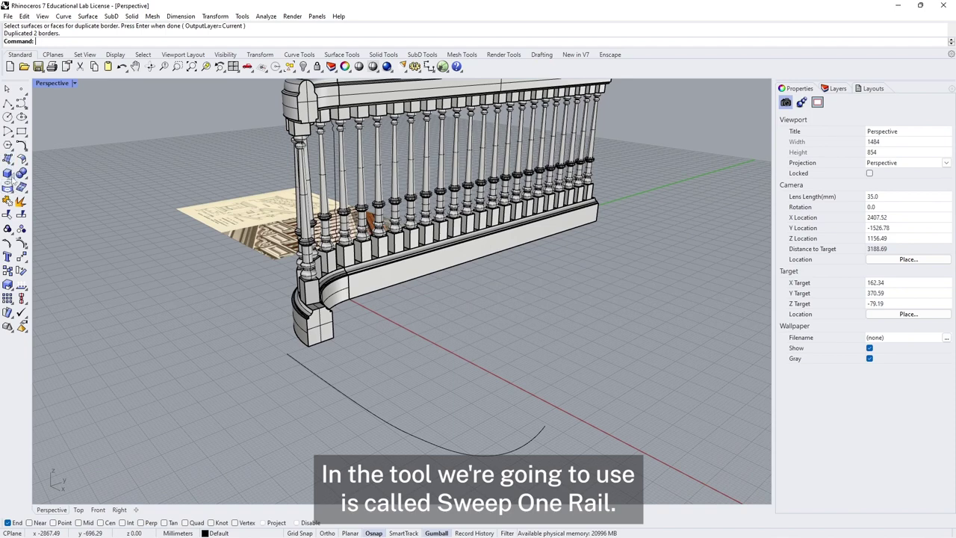
pyautogui.click(11, 161)
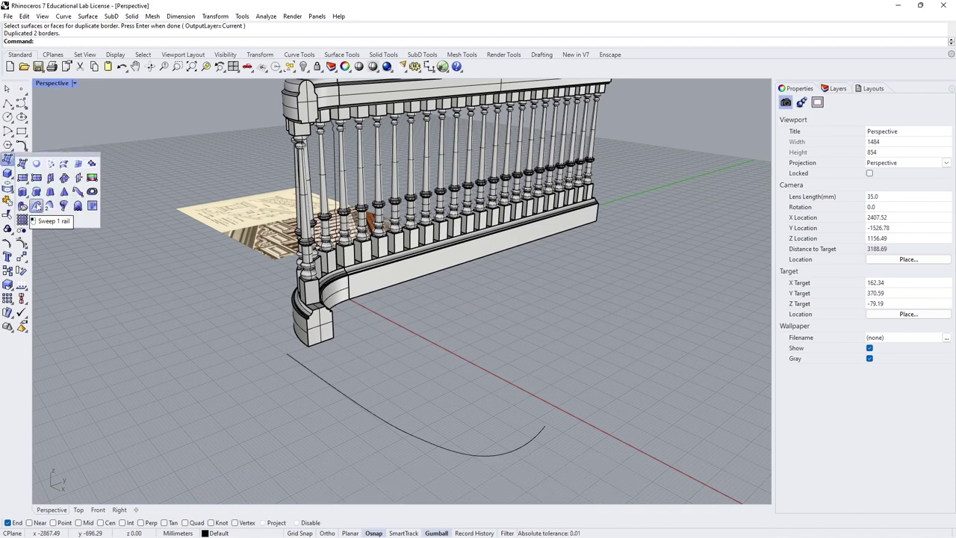
pyautogui.click(36, 206)
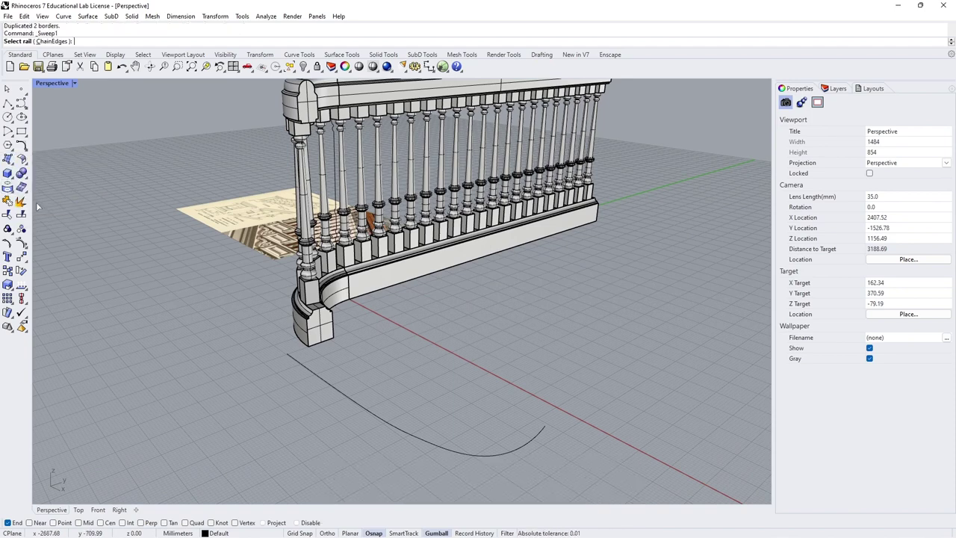
pyautogui.click(390, 427)
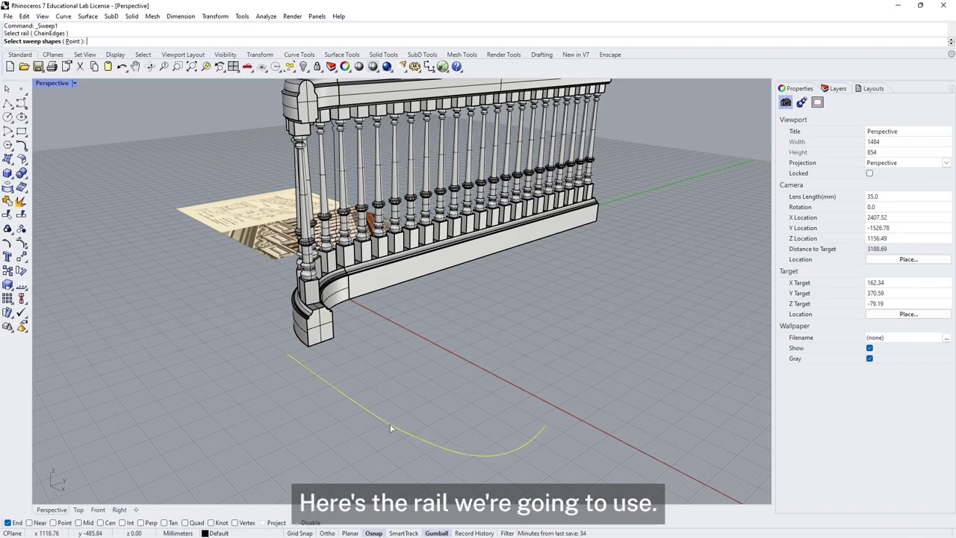
pyautogui.scroll(2, 320, 347)
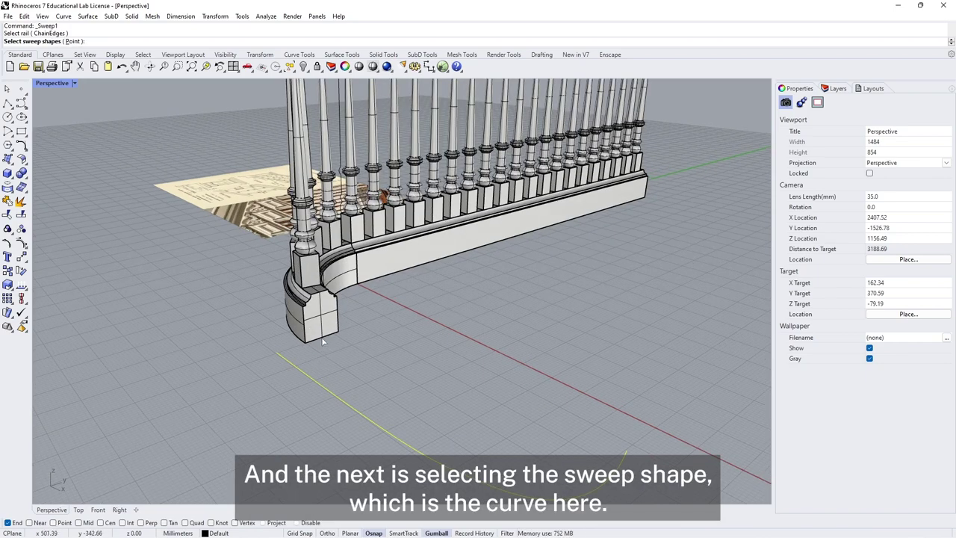
pyautogui.click(321, 342)
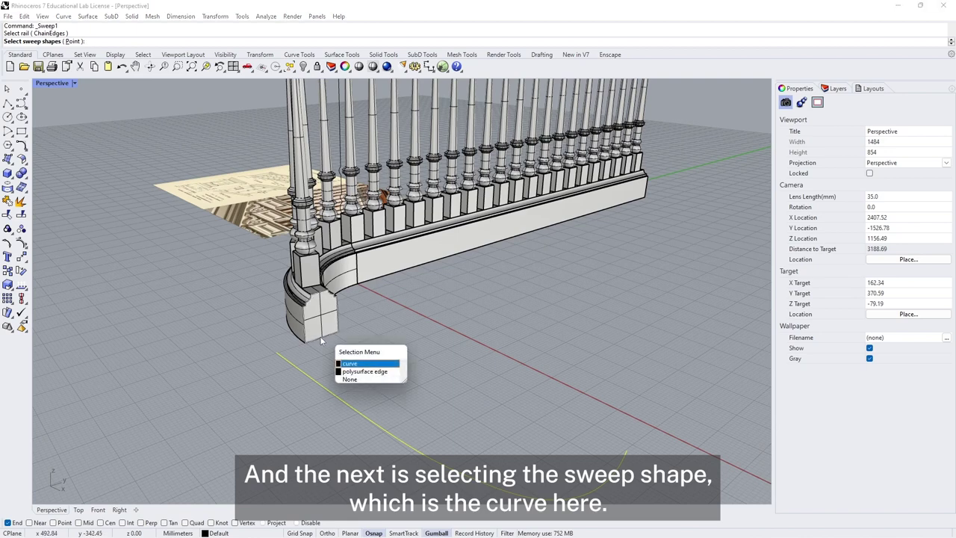
pyautogui.click(347, 364)
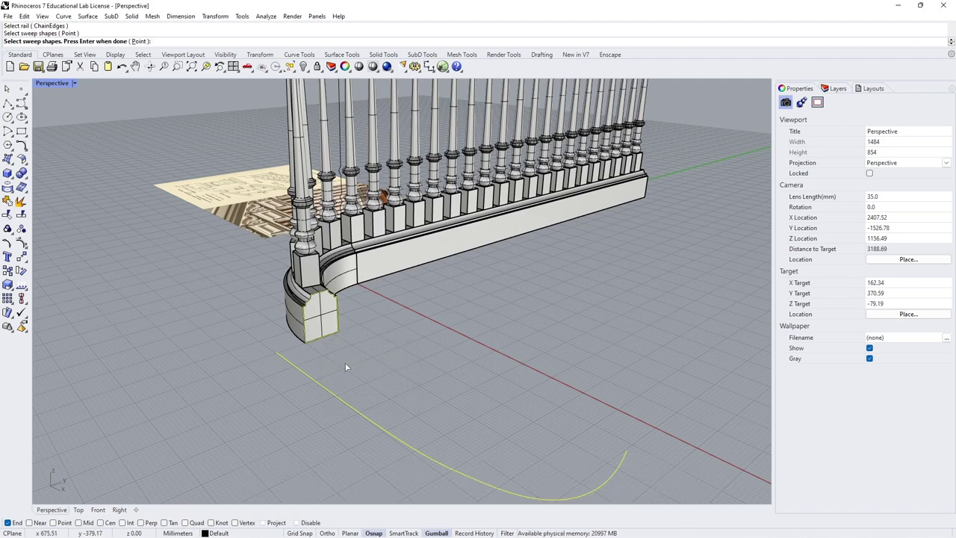
# - Sweep the bottom rail's end profile along the ground curve with the Roadlike frame style, previewing Freeform first
pyautogui.press('Return')
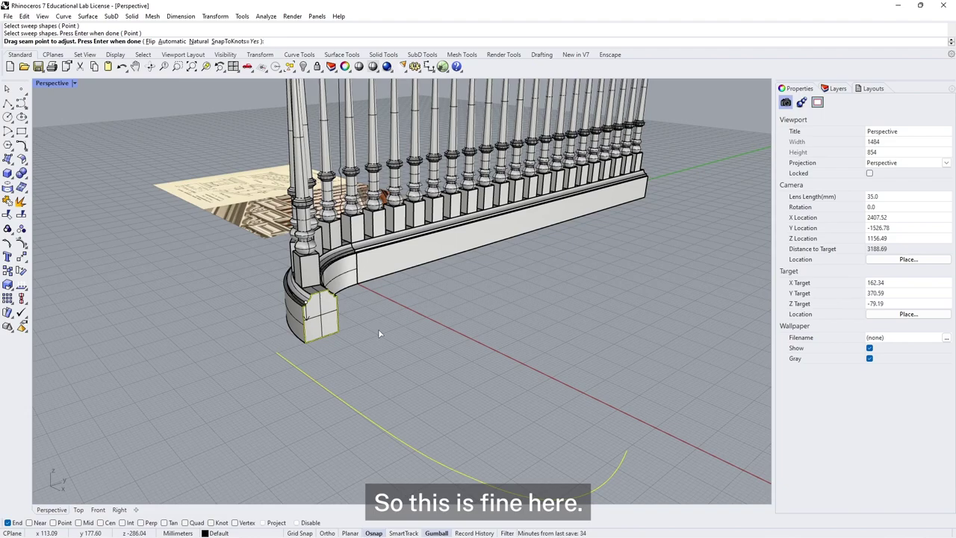
pyautogui.press('Return')
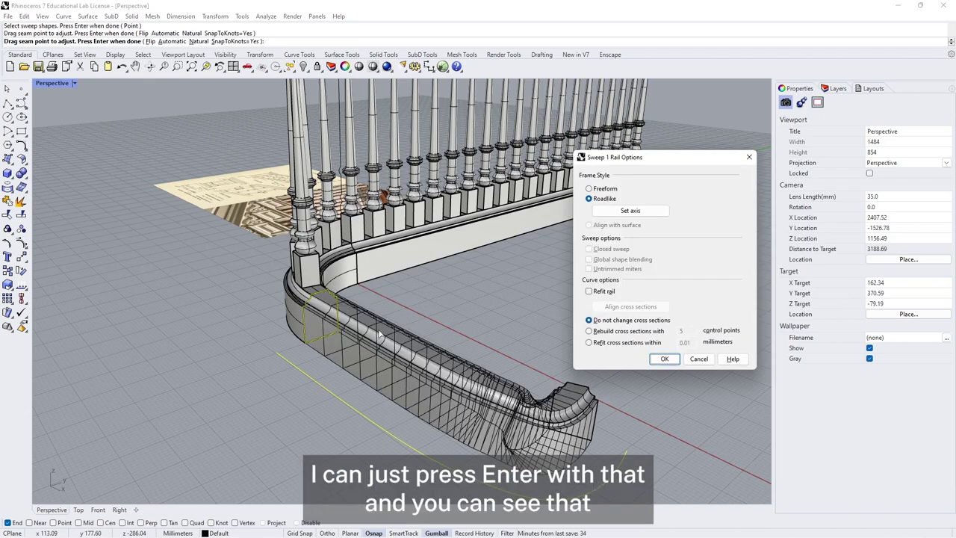
pyautogui.moveTo(619, 451); pyautogui.dragTo(227, 275, button='right')
pyautogui.moveTo(88, 322); pyautogui.dragTo(352, 342, button='right')
pyautogui.moveTo(358, 422); pyautogui.dragTo(567, 445, button='right')
pyautogui.moveTo(614, 158); pyautogui.dragTo(527, 213)
pyautogui.click(509, 245)
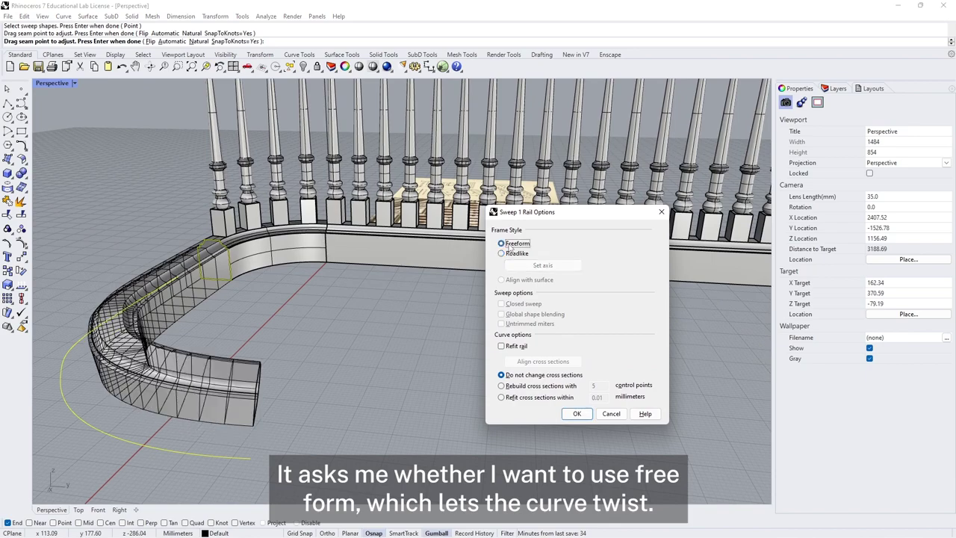
pyautogui.moveTo(358, 321); pyautogui.dragTo(317, 293, button='right')
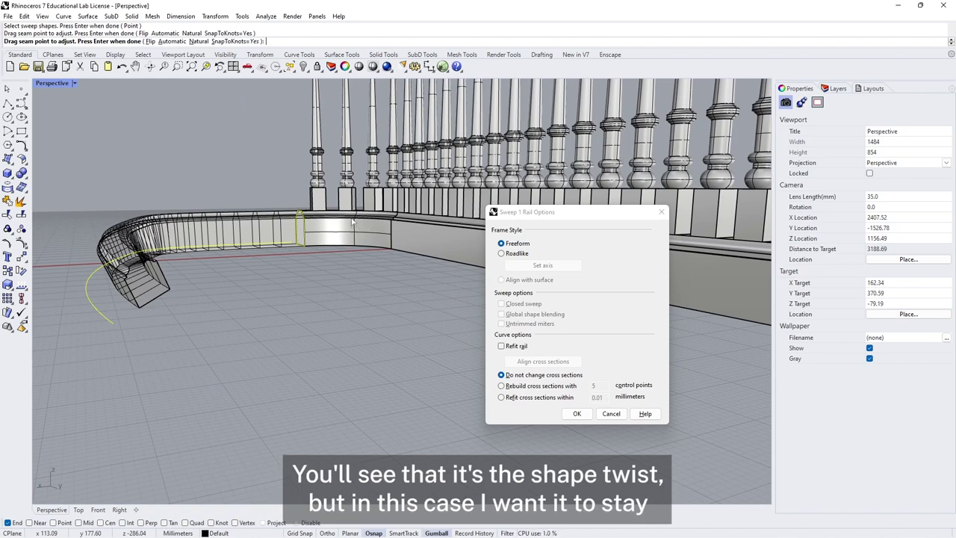
pyautogui.click(510, 253)
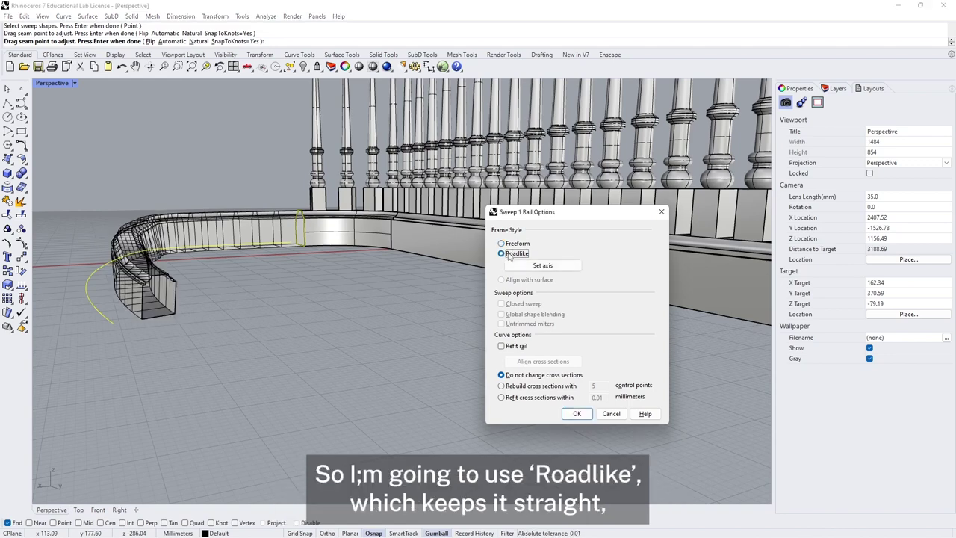
pyautogui.click(577, 413)
# - Cap the open ends of the swept bottom rail to make it a closed solid
pyautogui.moveTo(324, 345); pyautogui.dragTo(208, 325, button='right')
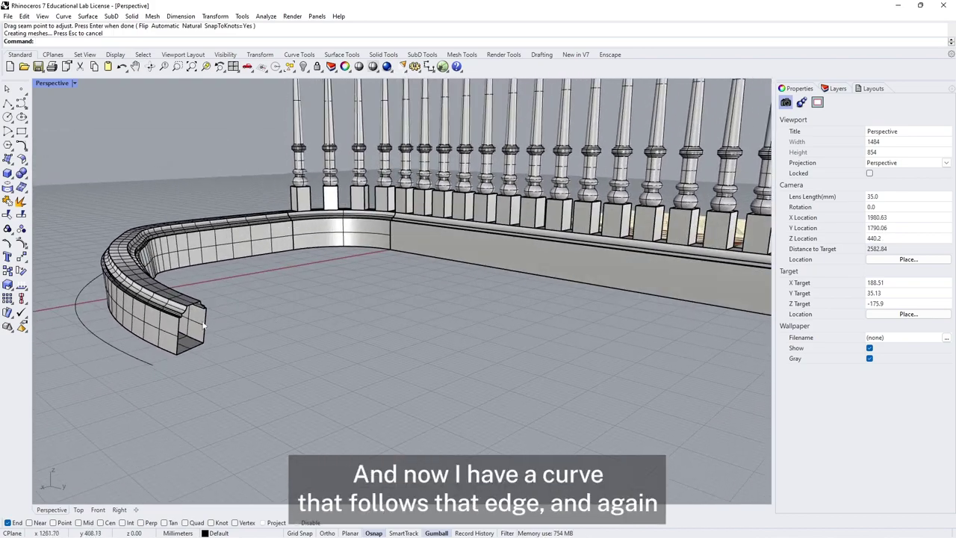
pyautogui.click(170, 329)
pyautogui.write('C')
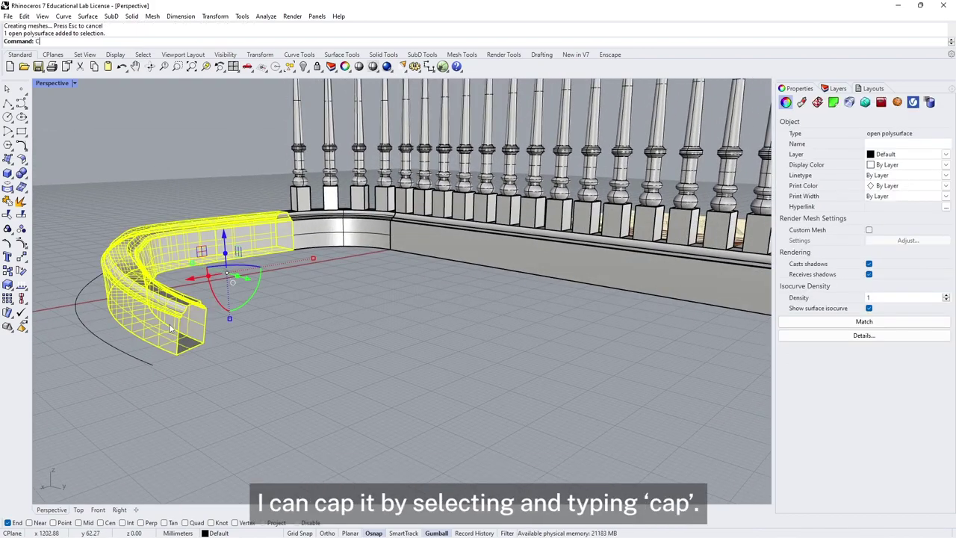
pyautogui.write('ap')
pyautogui.press('Return')
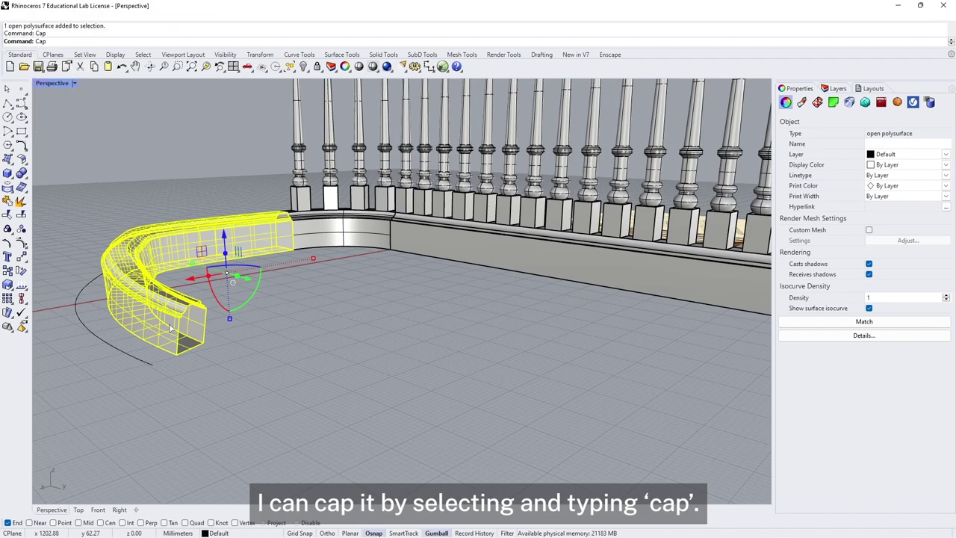
# - Sweep the top rail's end profile curve along the same ground curve with Sweep 1 Rail, using the Roadlike frame style
pyautogui.moveTo(418, 345); pyautogui.dragTo(409, 402, button='right')
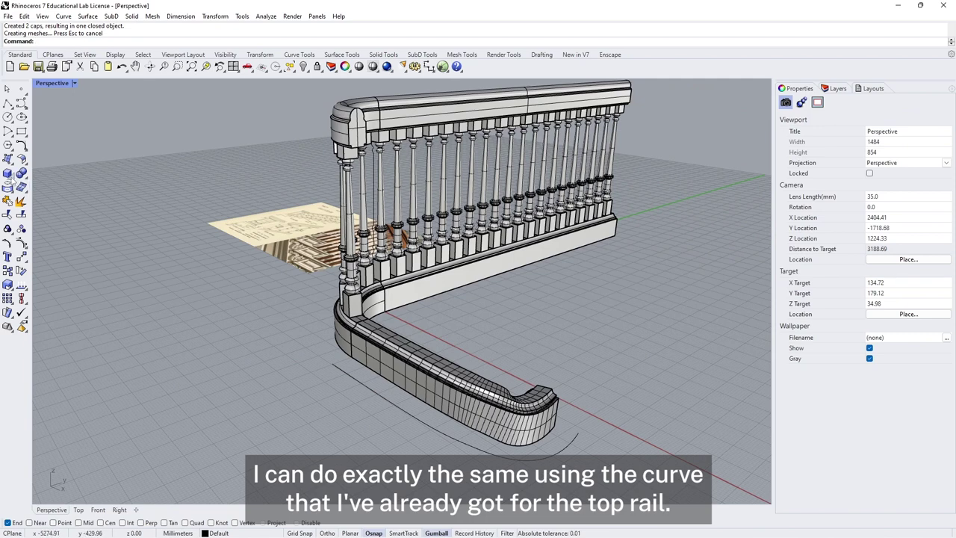
pyautogui.click(11, 162)
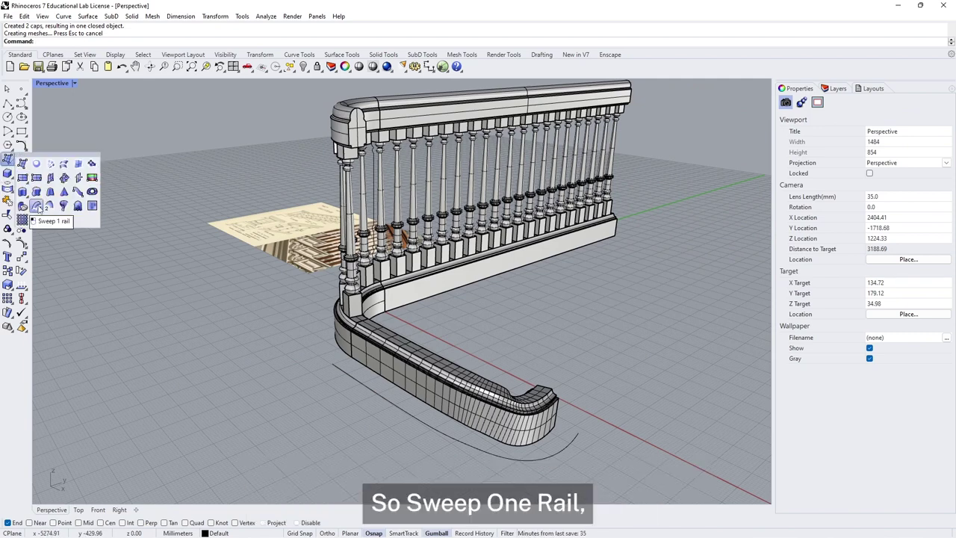
pyautogui.click(36, 206)
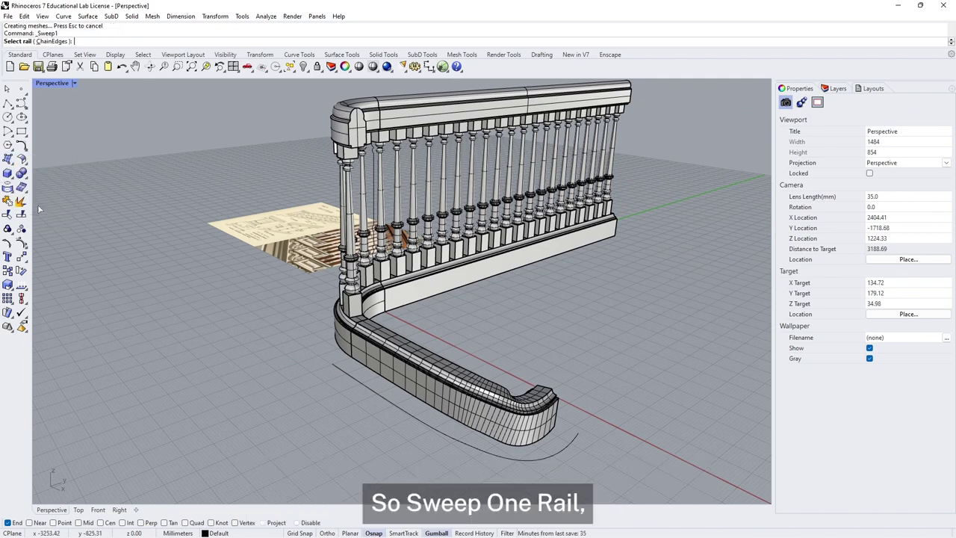
pyautogui.click(358, 381)
pyautogui.click(351, 137)
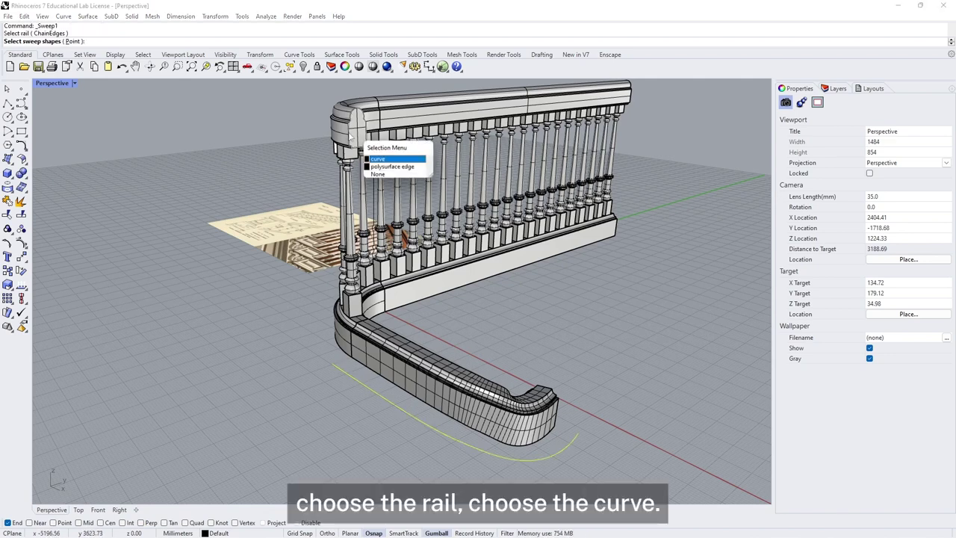
pyautogui.click(391, 161)
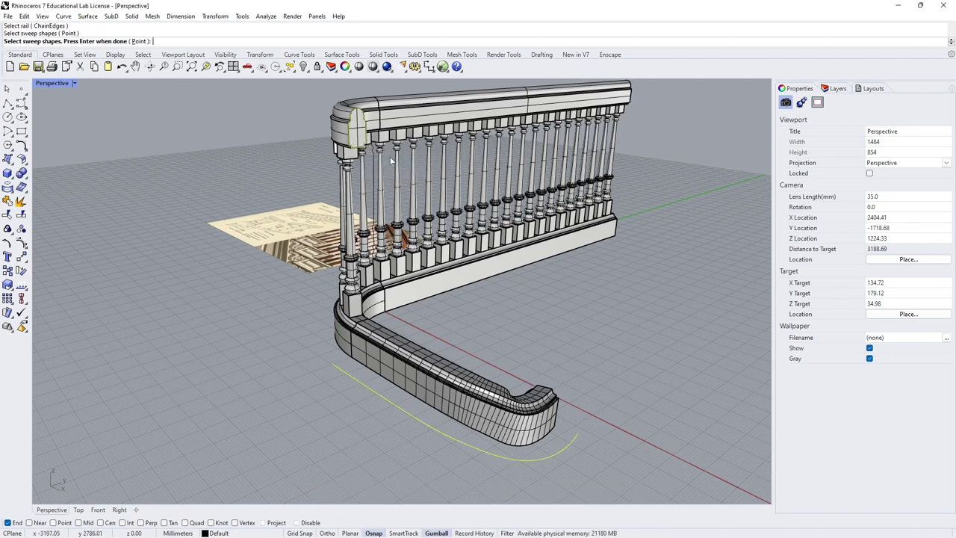
pyautogui.press('Return')
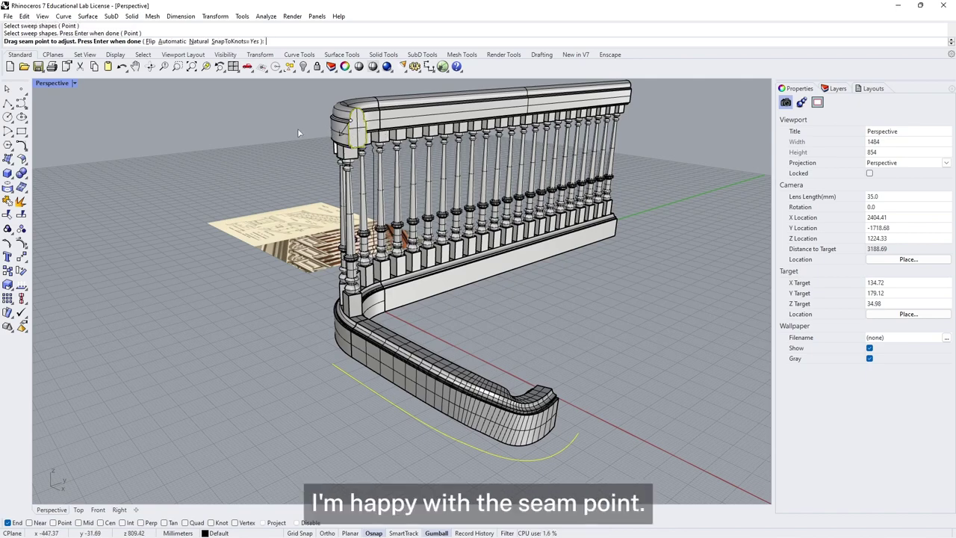
pyautogui.press('Return')
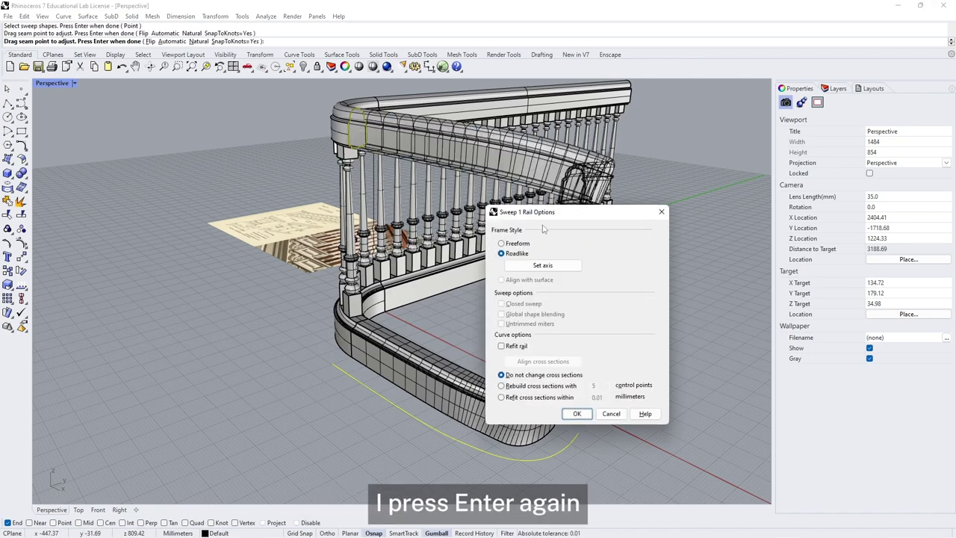
pyautogui.click(577, 413)
# - Cap the open ends of the swept top rail
pyautogui.moveTo(577, 361); pyautogui.dragTo(272, 249, button='right')
pyautogui.press('Return')
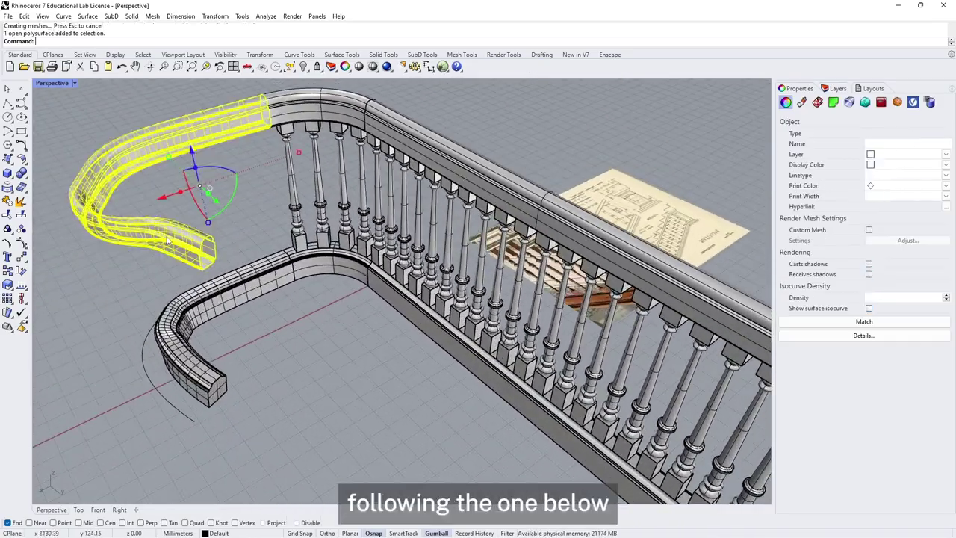
pyautogui.write('cap')
pyautogui.press('Return')
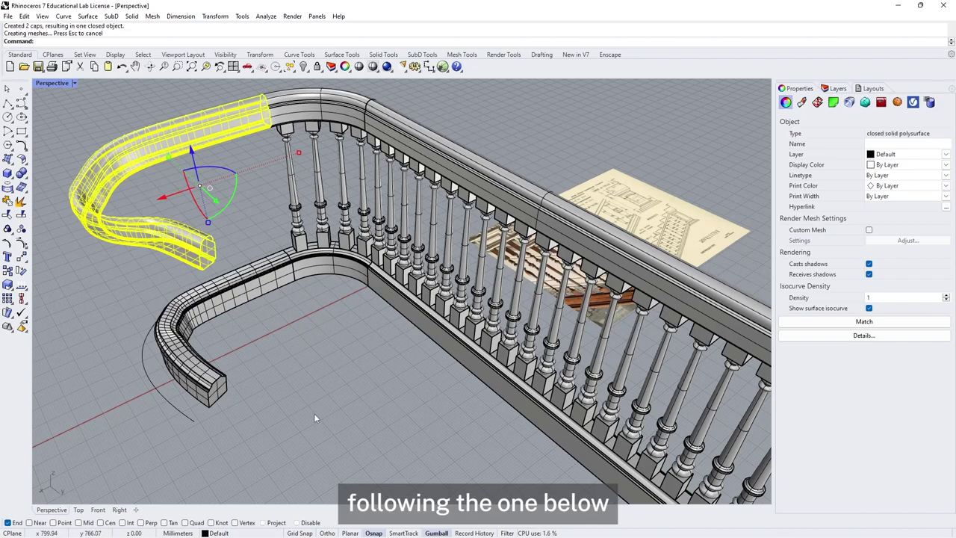
# - Save the model as a new file named balustrade_4.3dm
pyautogui.click(363, 437)
pyautogui.moveTo(276, 412); pyautogui.dragTo(187, 394, button='right')
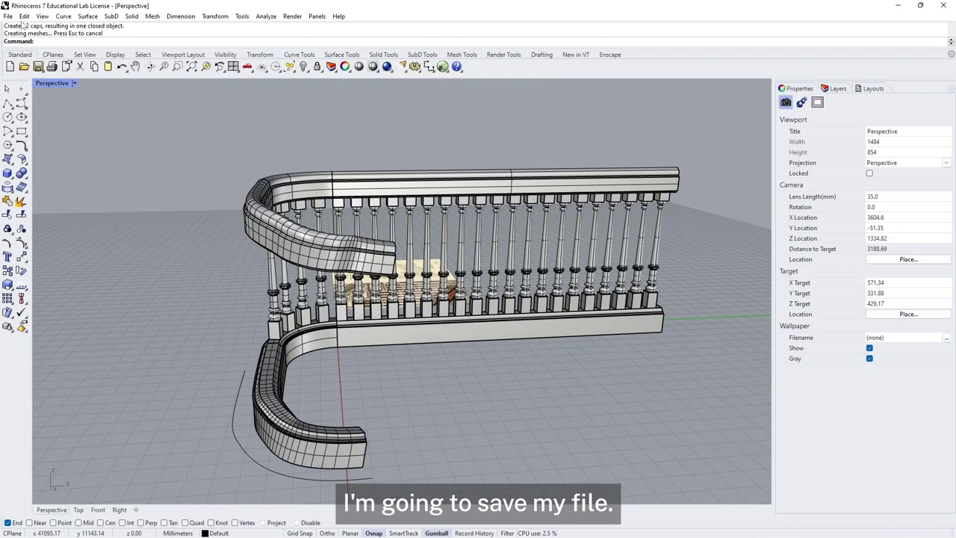
pyautogui.click(7, 16)
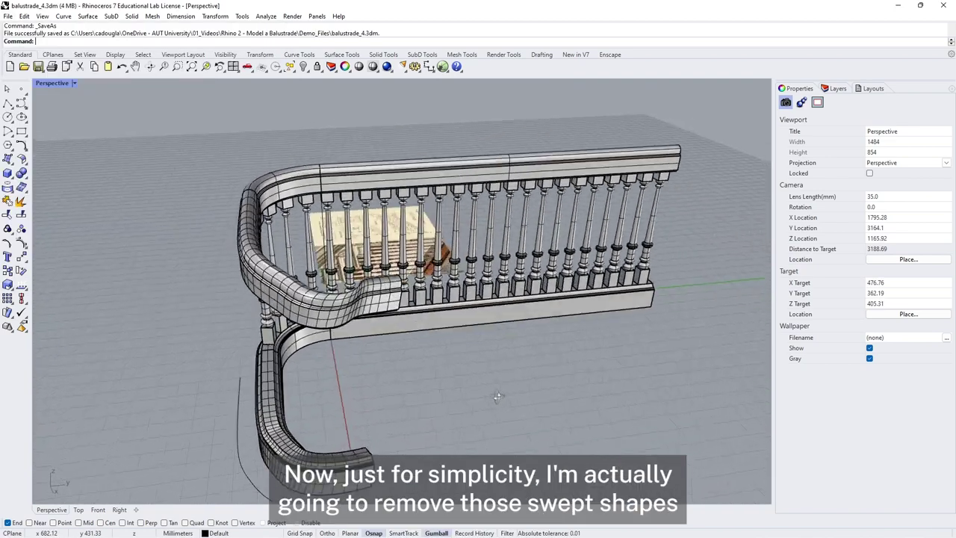
# - Delete the swept top rail and bottom rail extensions from the balustrade
pyautogui.moveTo(284, 224); pyautogui.dragTo(221, 228, button='right')
pyautogui.click(215, 234)
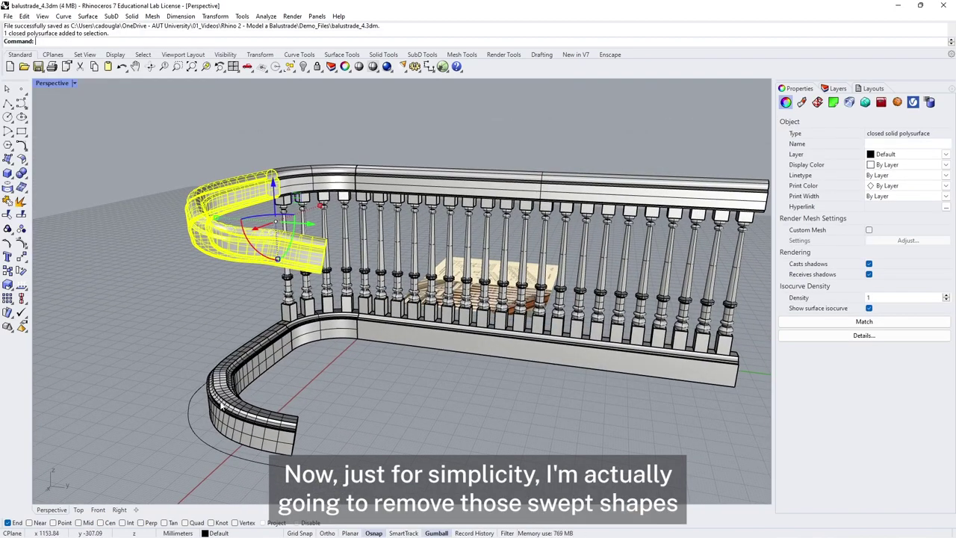
pyautogui.keyDown('shift'); pyautogui.click(263, 395); pyautogui.keyUp('shift')
pyautogui.press('Delete')
# - Create a new layer named Drawings
pyautogui.moveTo(265, 401); pyautogui.dragTo(567, 453, button='right')
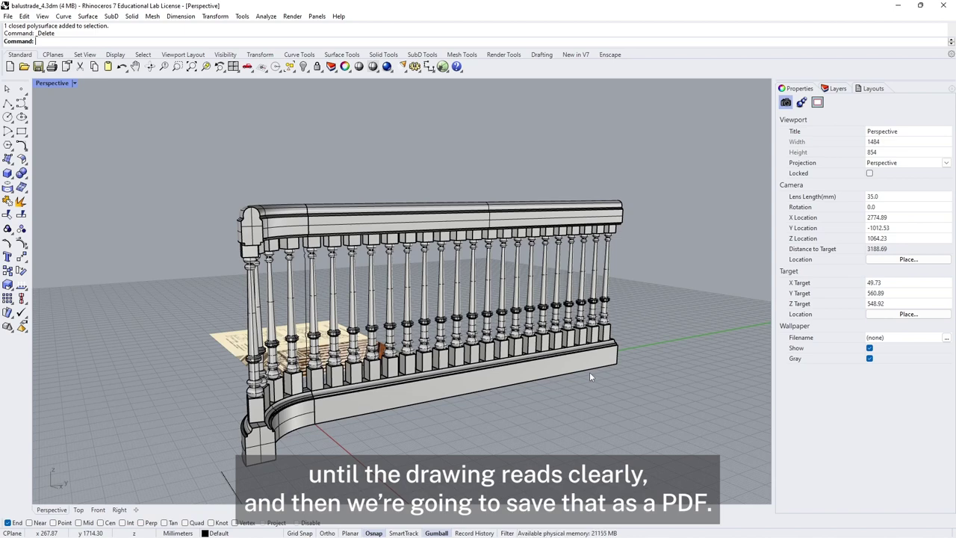
pyautogui.moveTo(510, 399); pyautogui.dragTo(755, 180, button='right')
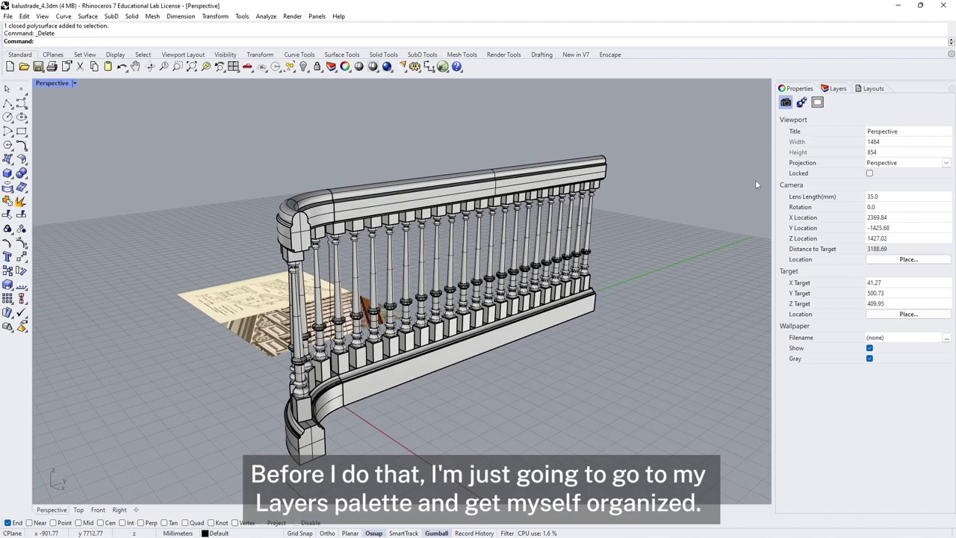
pyautogui.click(838, 90)
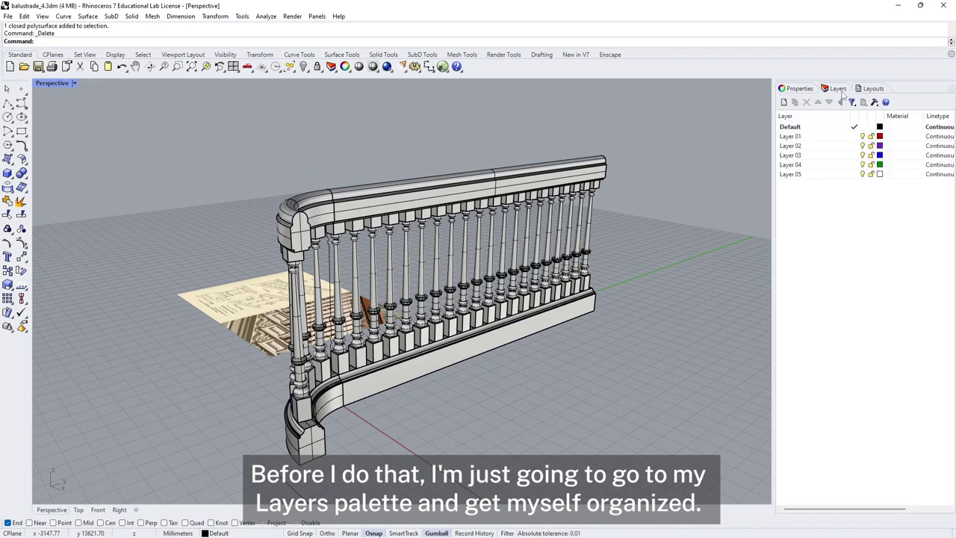
pyautogui.click(784, 101)
pyautogui.write('Drawings')
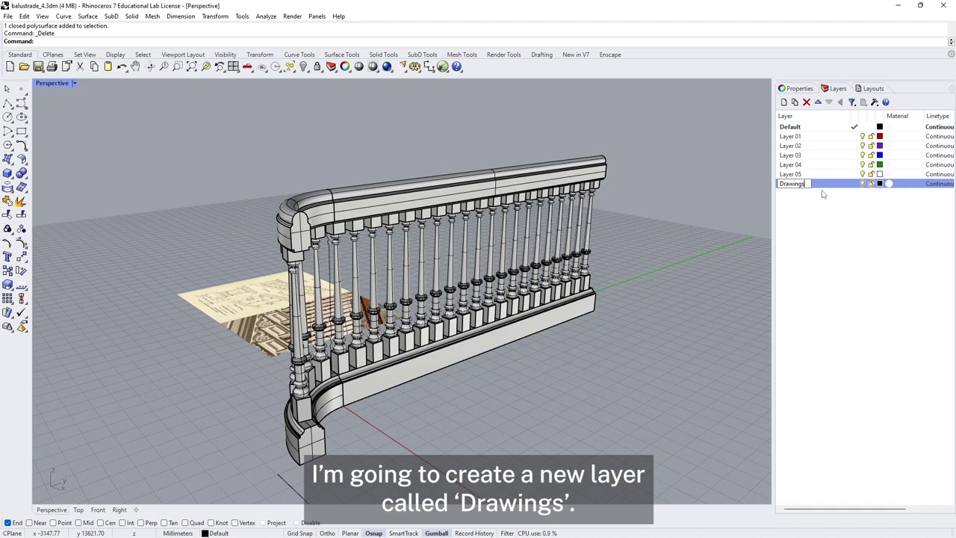
pyautogui.press('Return')
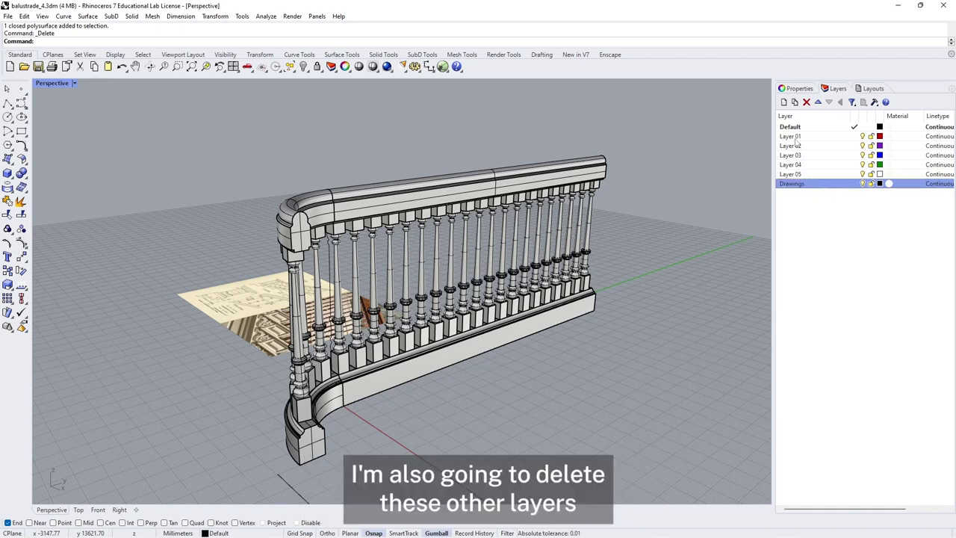
# - Delete the unneeded layers Layer 01 through Layer 05
pyautogui.click(793, 136)
pyautogui.rightClick(793, 137)
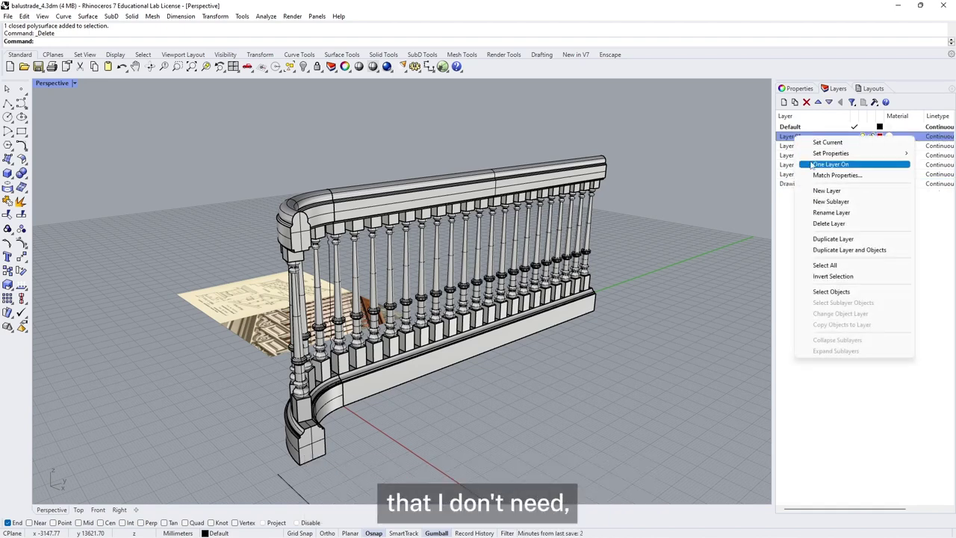
pyautogui.click(807, 103)
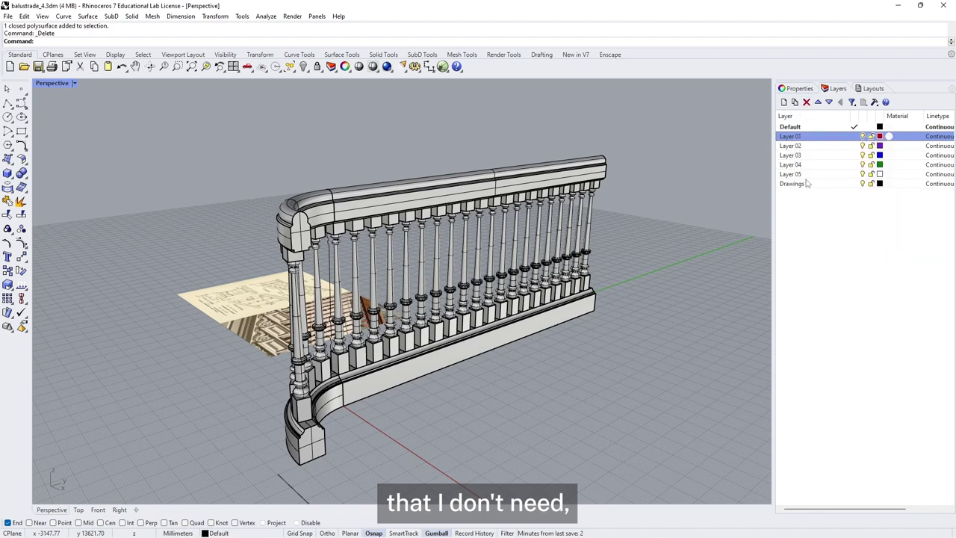
pyautogui.click(807, 103)
pyautogui.click(807, 102)
pyautogui.click(807, 102)
pyautogui.click(807, 102)
pyautogui.click(807, 102)
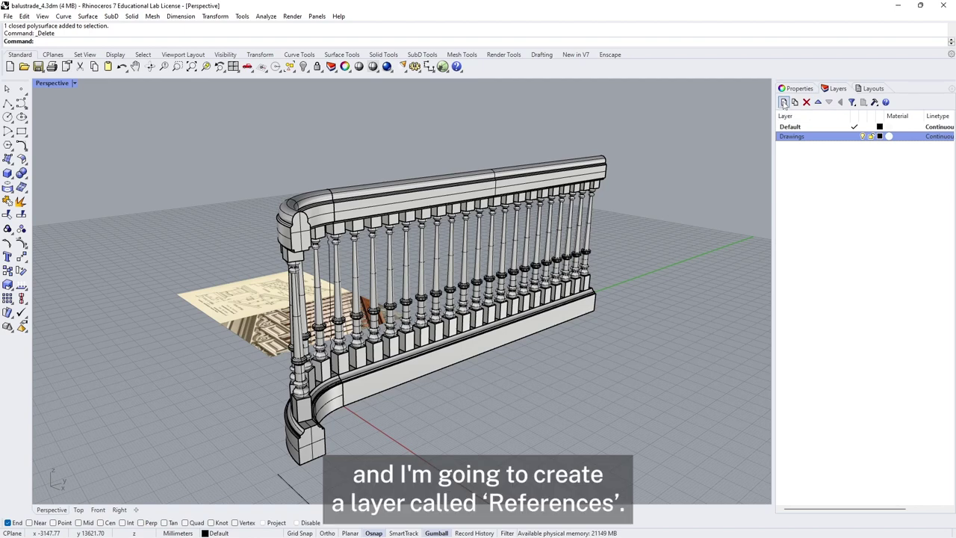
# - Add another layer named References
pyautogui.hotkey('ctrl', 'n')
pyautogui.write('References')
pyautogui.press('Return')
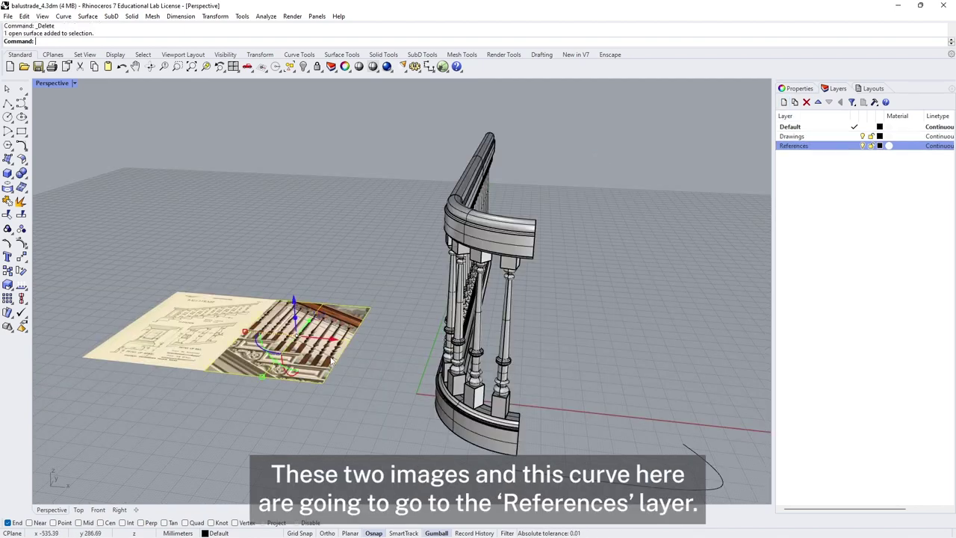
# - Move the two reference images and the ground curve to the References layer
pyautogui.keyDown('shift'); pyautogui.click(209, 335); pyautogui.keyUp('shift')
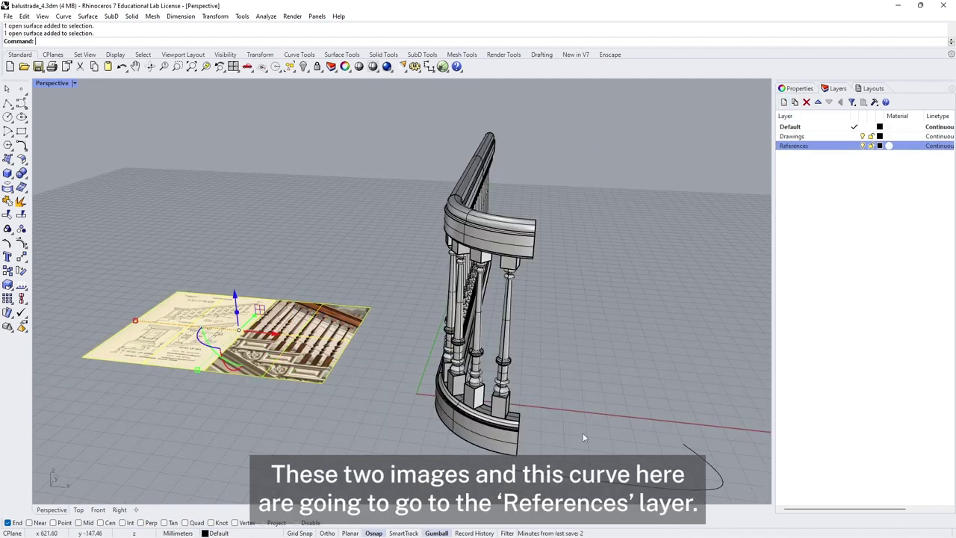
pyautogui.keyDown('shift'); pyautogui.click(611, 486); pyautogui.keyUp('shift')
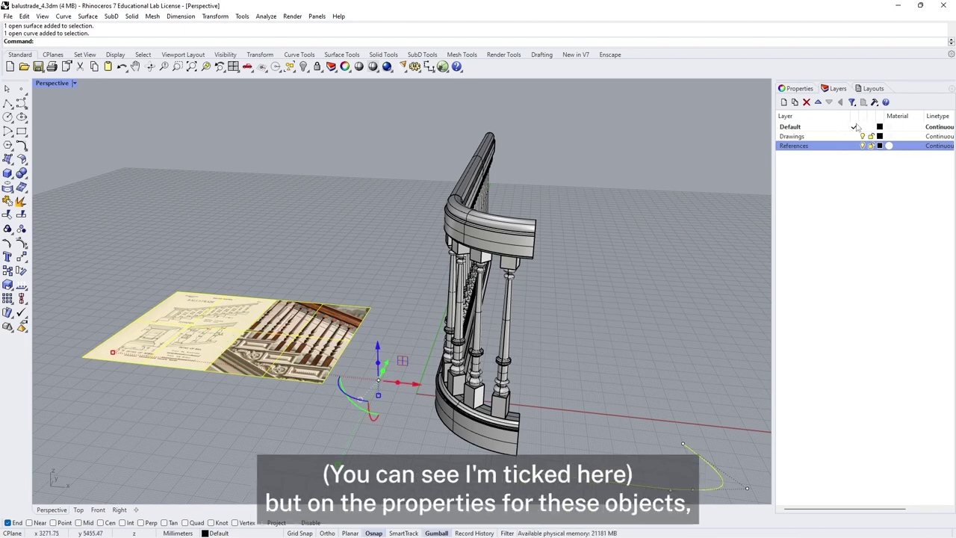
pyautogui.click(798, 89)
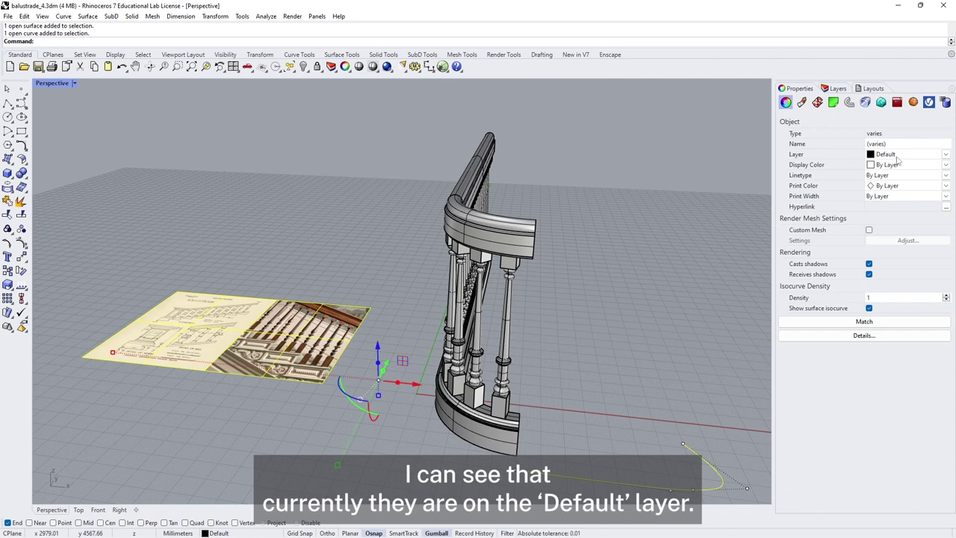
pyautogui.click(946, 155)
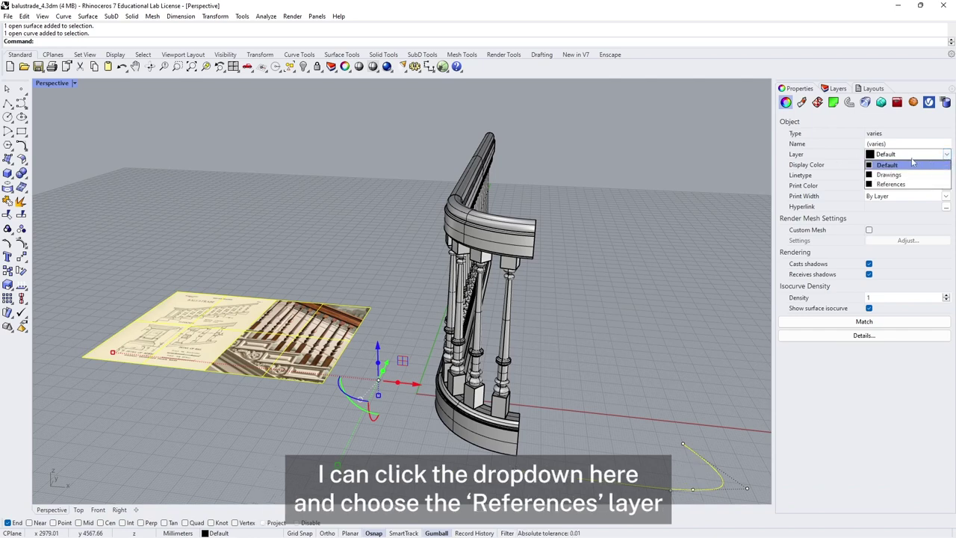
pyautogui.click(903, 184)
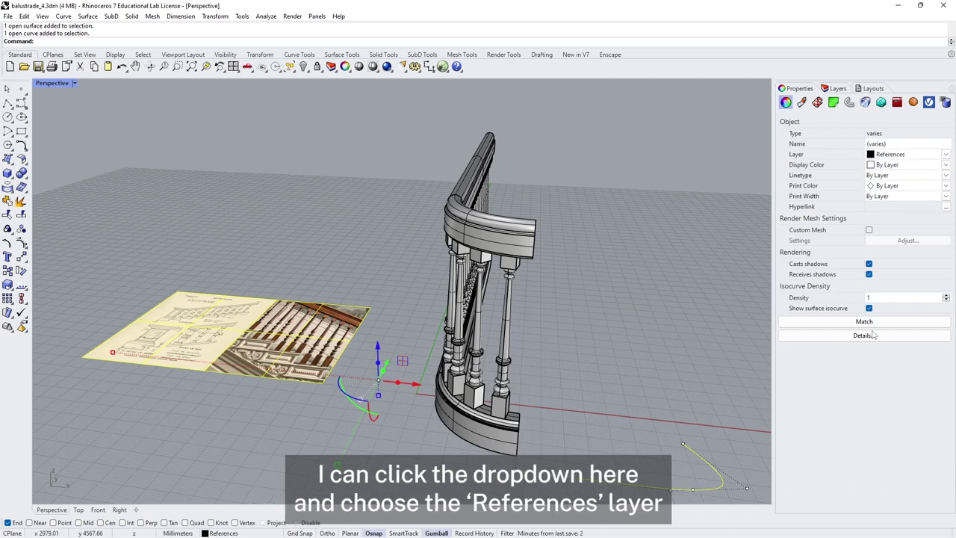
pyautogui.click(837, 88)
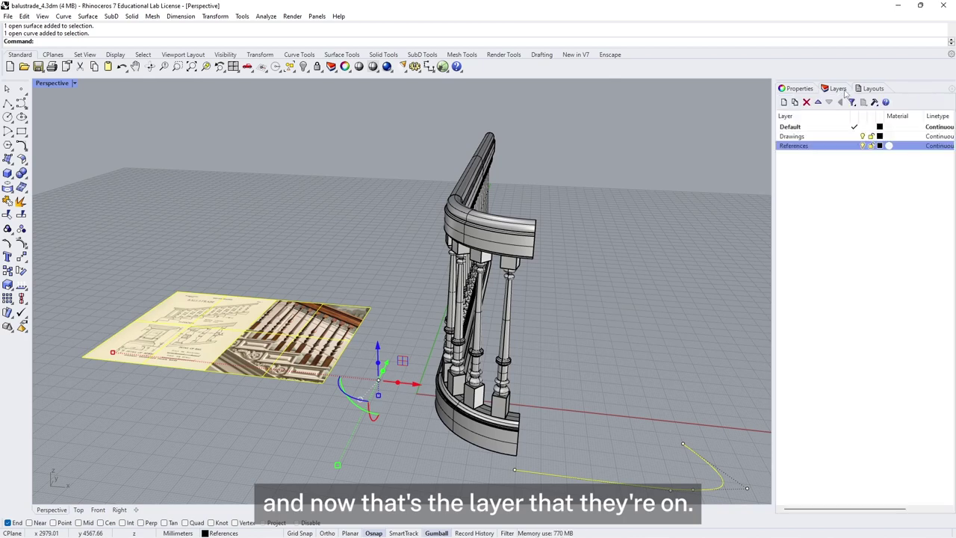
# - Hide the References layer so the reference images and ground curve are out of the way
pyautogui.click(863, 146)
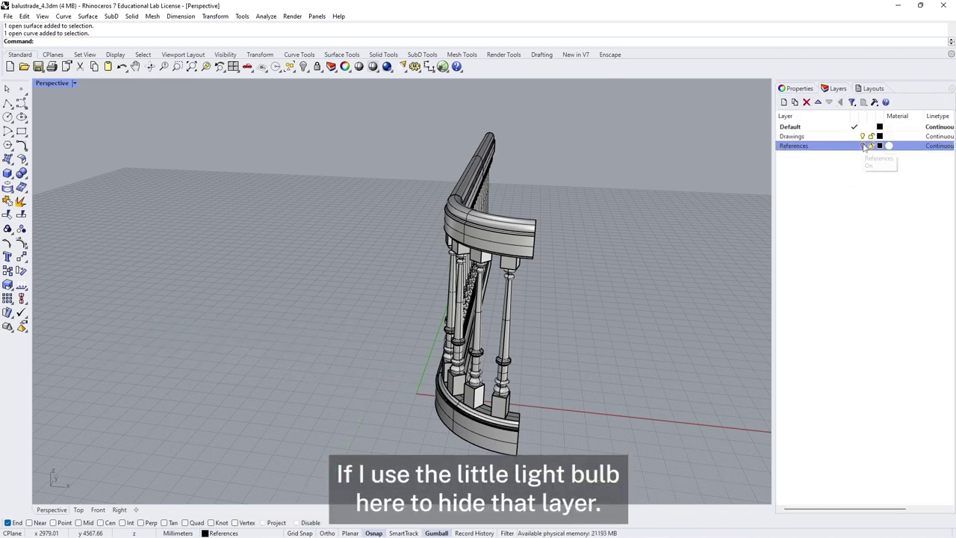
pyautogui.moveTo(679, 266); pyautogui.dragTo(602, 333, button='right')
pyautogui.click(864, 146)
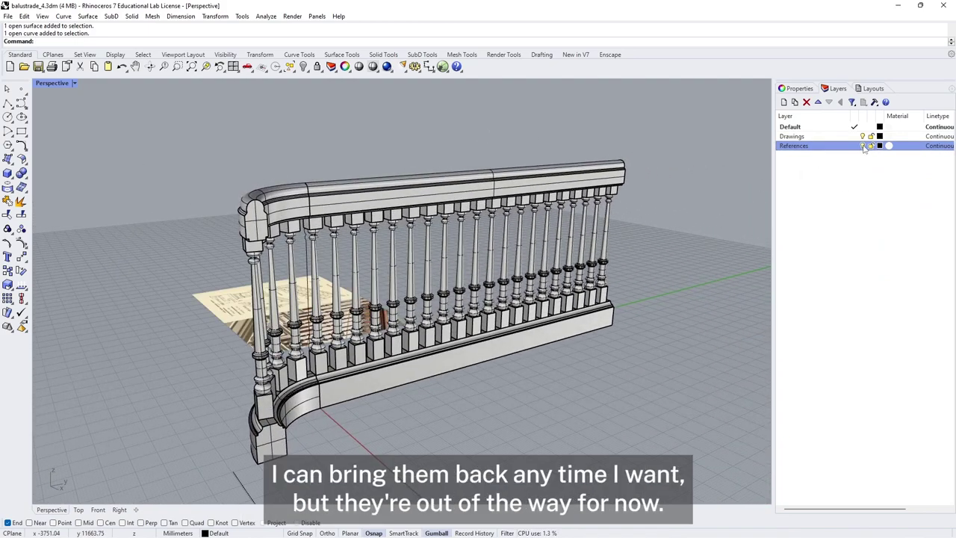
pyautogui.click(863, 146)
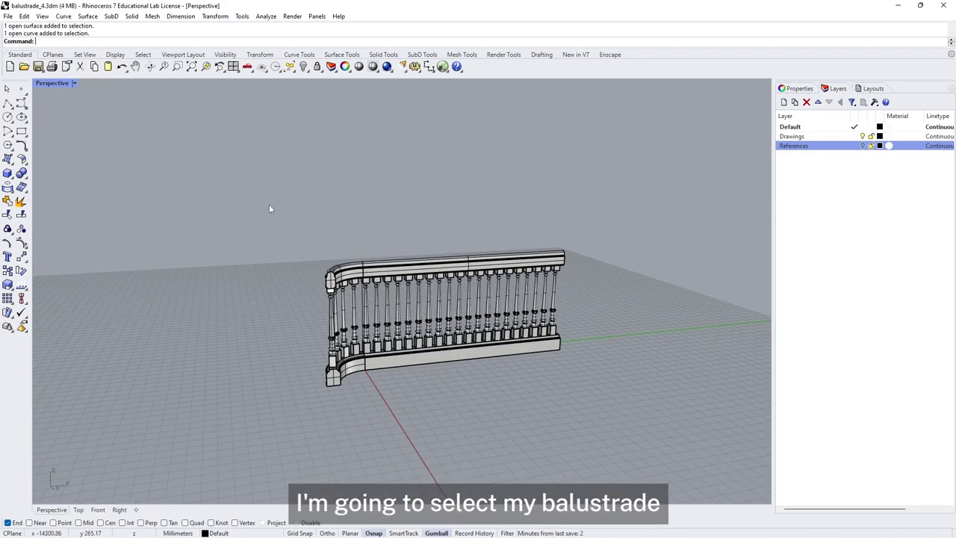
# - Generate a Make2D drawing of the whole balustrade from the Right view, using View projection and grouped output on the Drawings layer
pyautogui.moveTo(269, 204); pyautogui.dragTo(615, 427)
pyautogui.moveTo(489, 386); pyautogui.dragTo(465, 372, button='right')
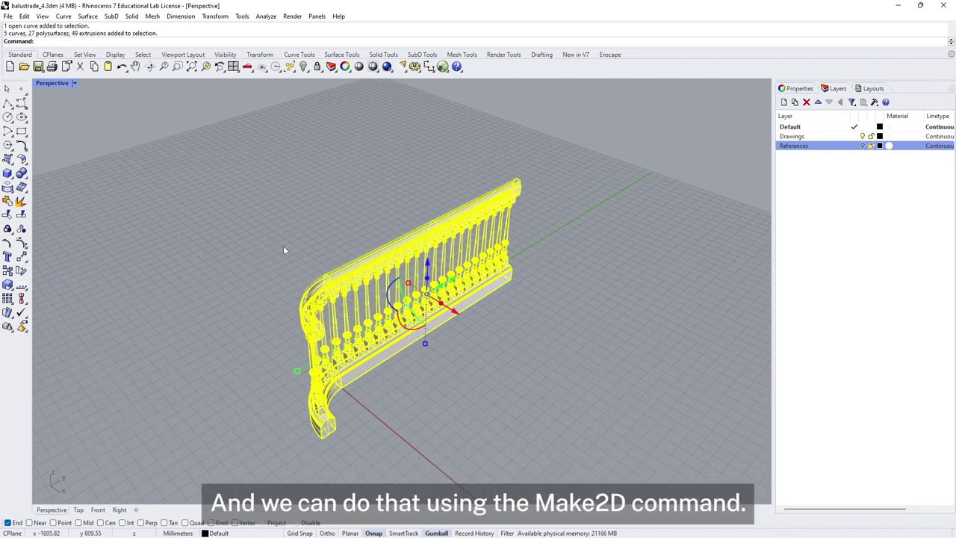
pyautogui.click(9, 187)
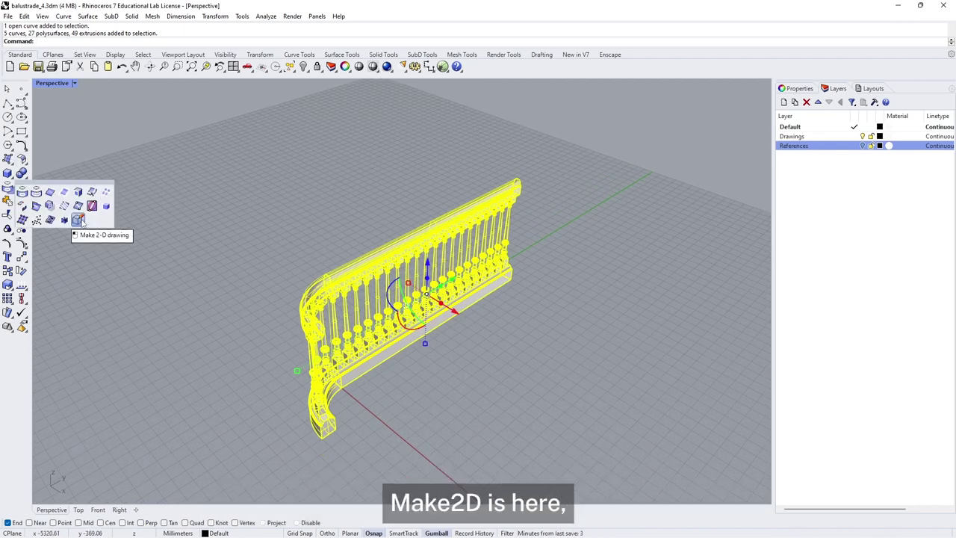
pyautogui.click(77, 220)
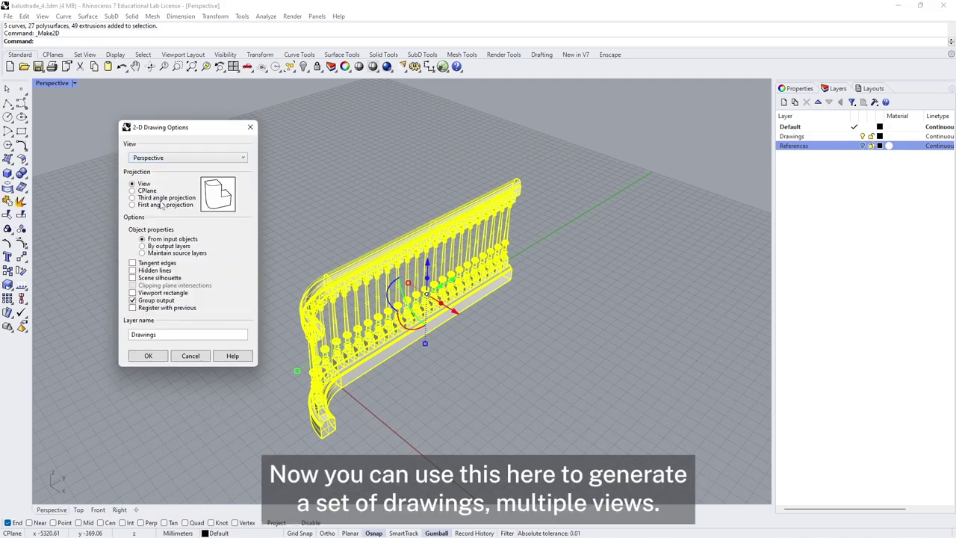
pyautogui.click(162, 198)
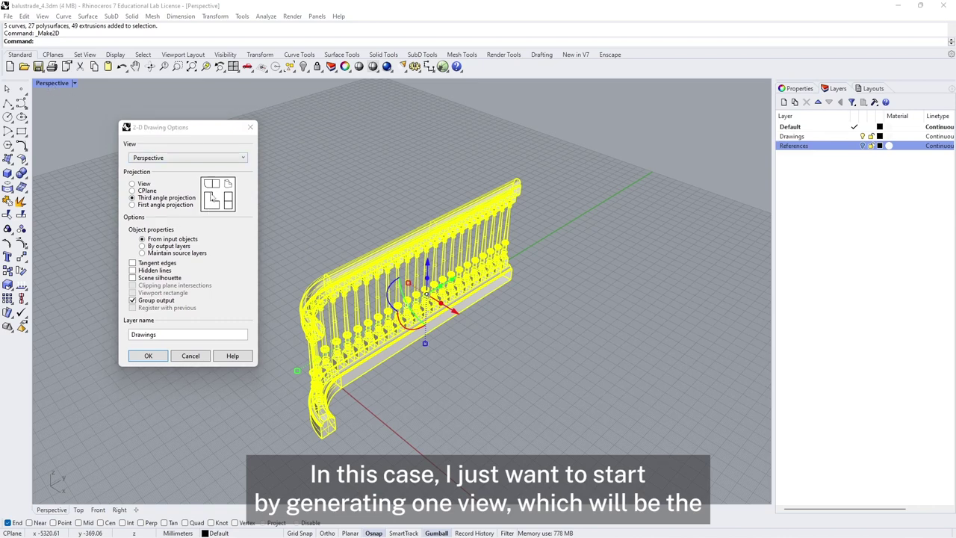
pyautogui.click(165, 158)
pyautogui.click(160, 197)
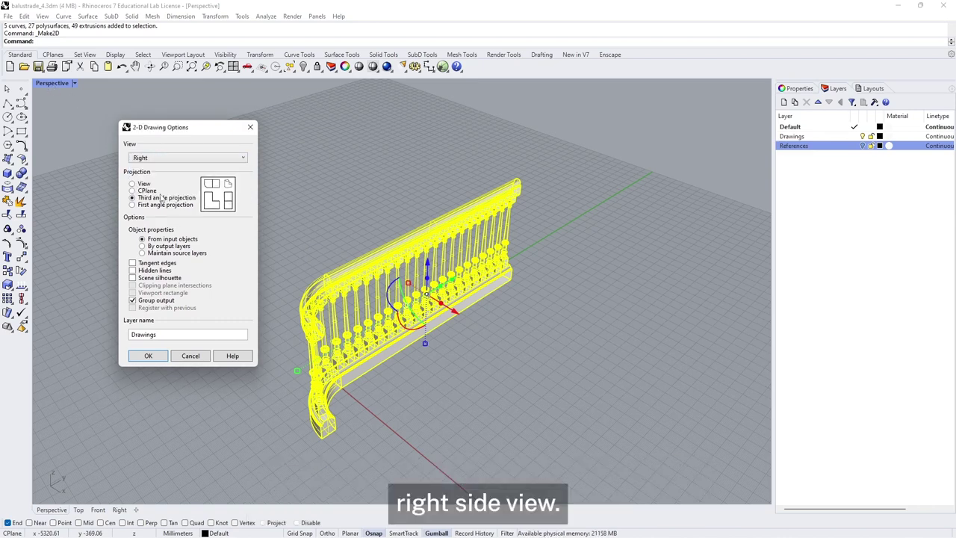
pyautogui.click(154, 185)
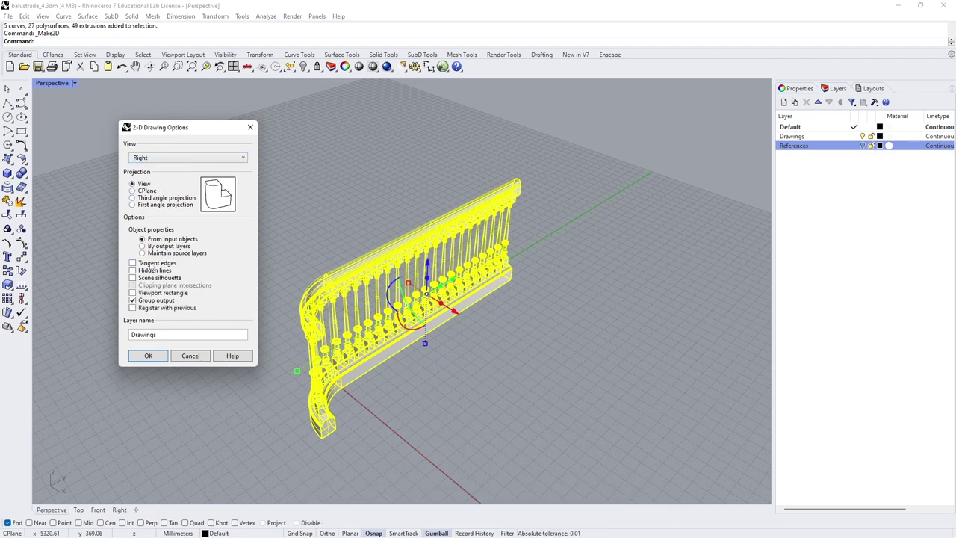
pyautogui.click(133, 263)
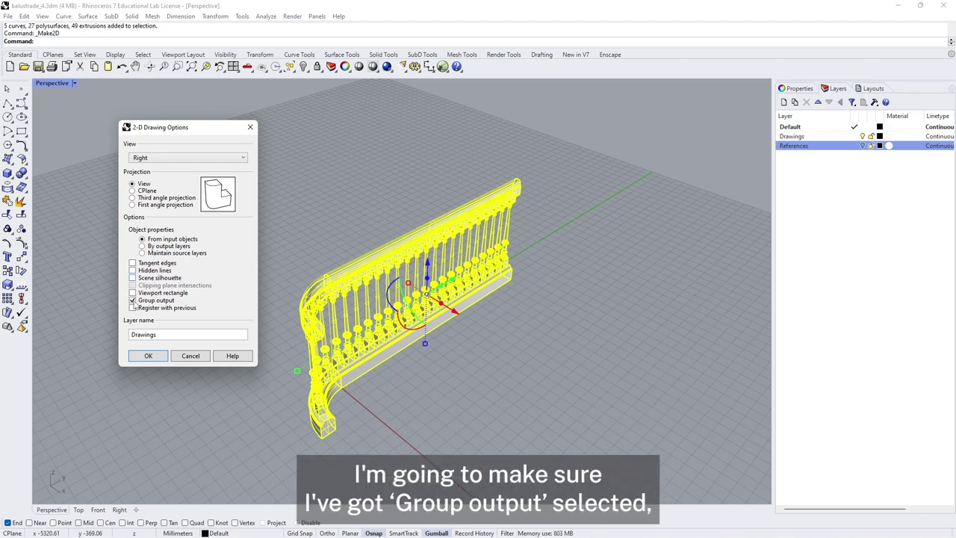
pyautogui.click(133, 300)
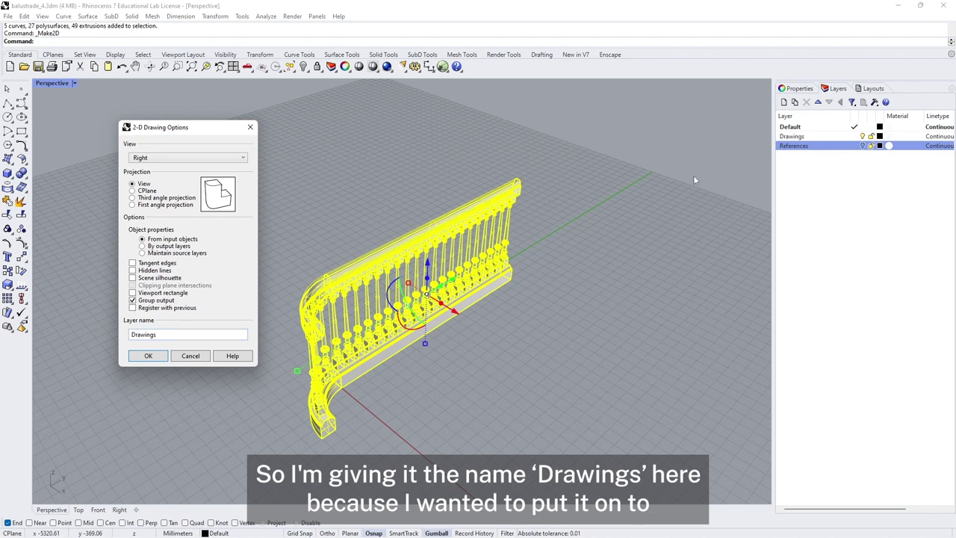
pyautogui.click(148, 356)
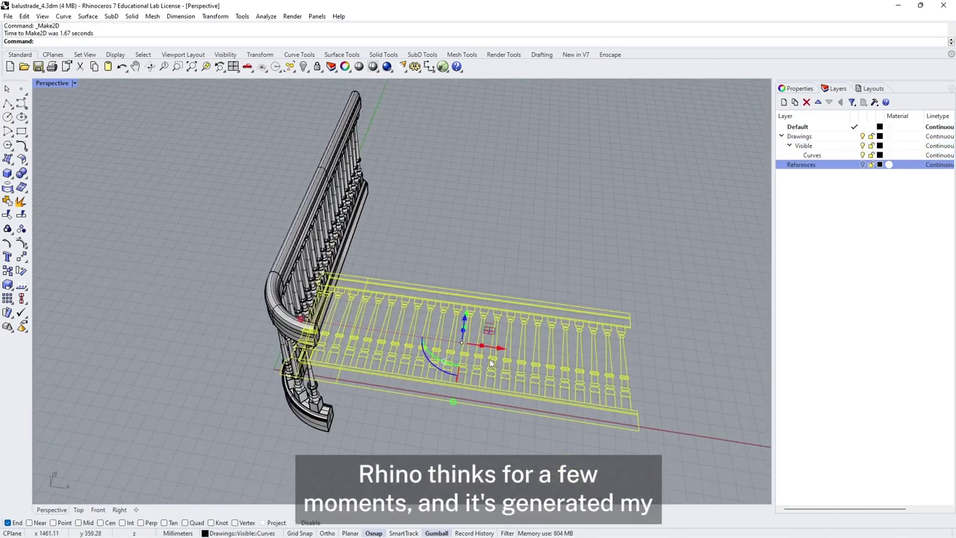
# - Move the 2D elevation along the X axis clear of the balustrade model and hide the Drawings layer
pyautogui.moveTo(499, 348); pyautogui.dragTo(582, 359)
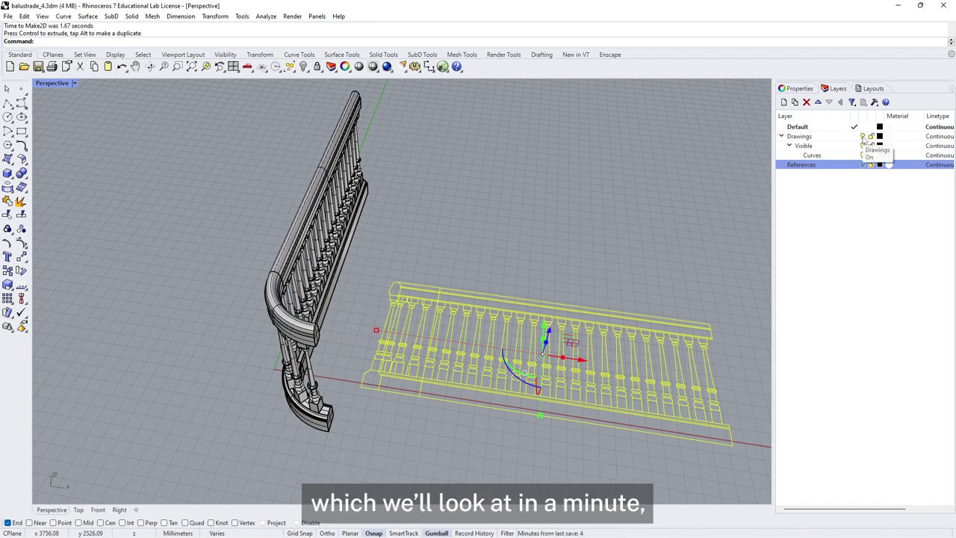
pyautogui.click(863, 137)
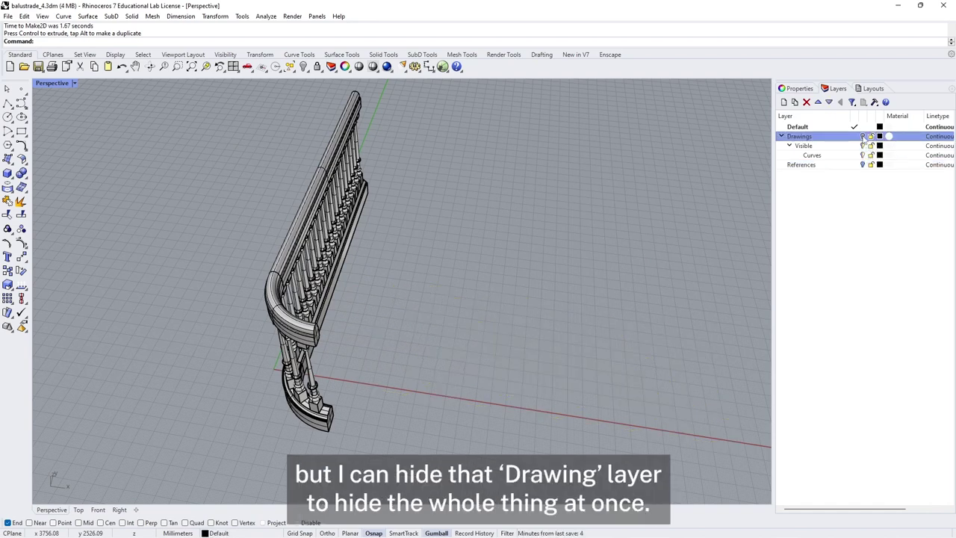
pyautogui.click(862, 136)
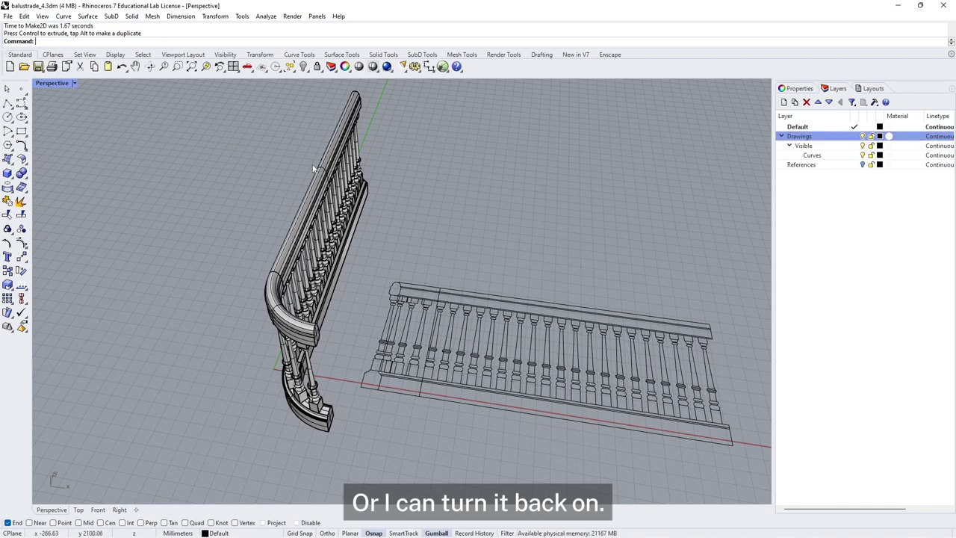
pyautogui.click(862, 137)
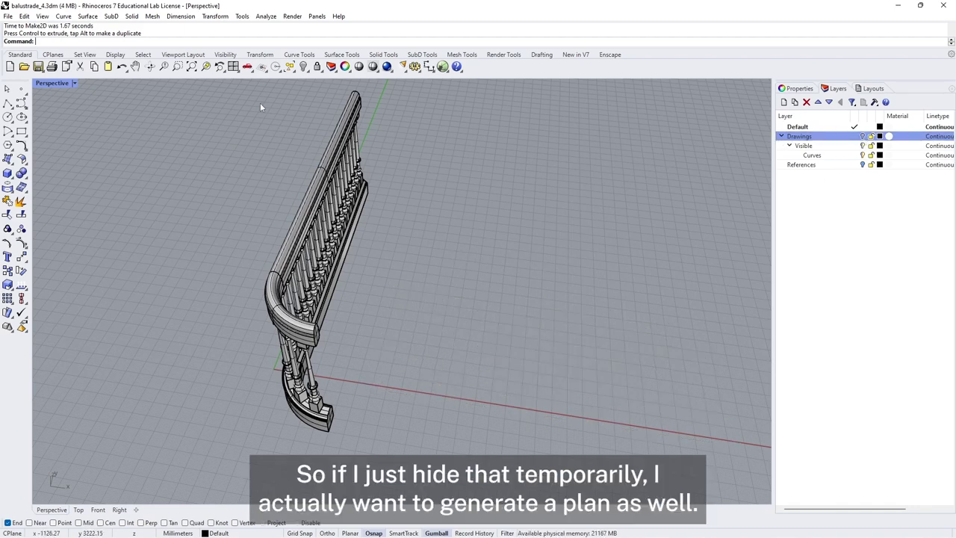
# - Generate a Make2D plan of the whole balustrade from the Top view on the Drawings layer, and turn that layer on
pyautogui.moveTo(207, 85); pyautogui.dragTo(460, 452)
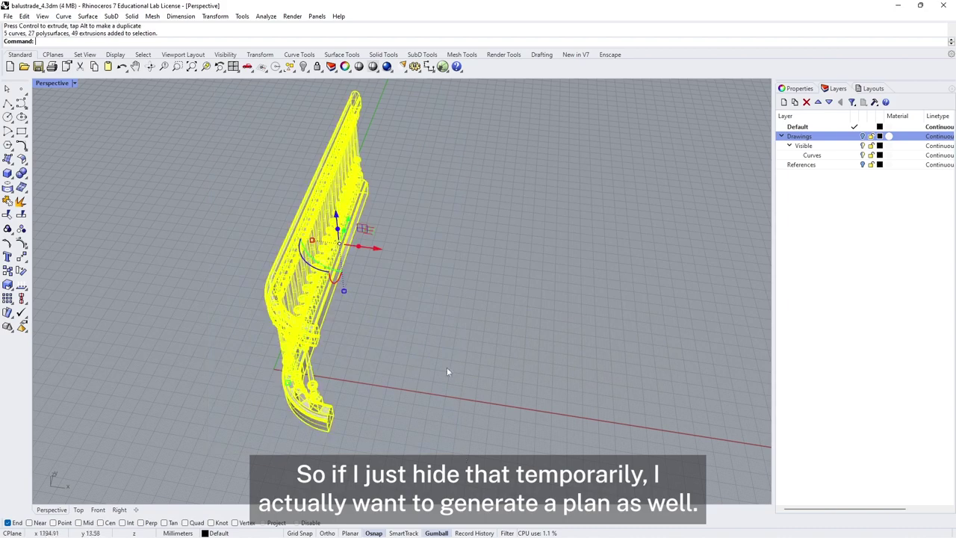
pyautogui.moveTo(426, 336); pyautogui.dragTo(468, 336, button='right')
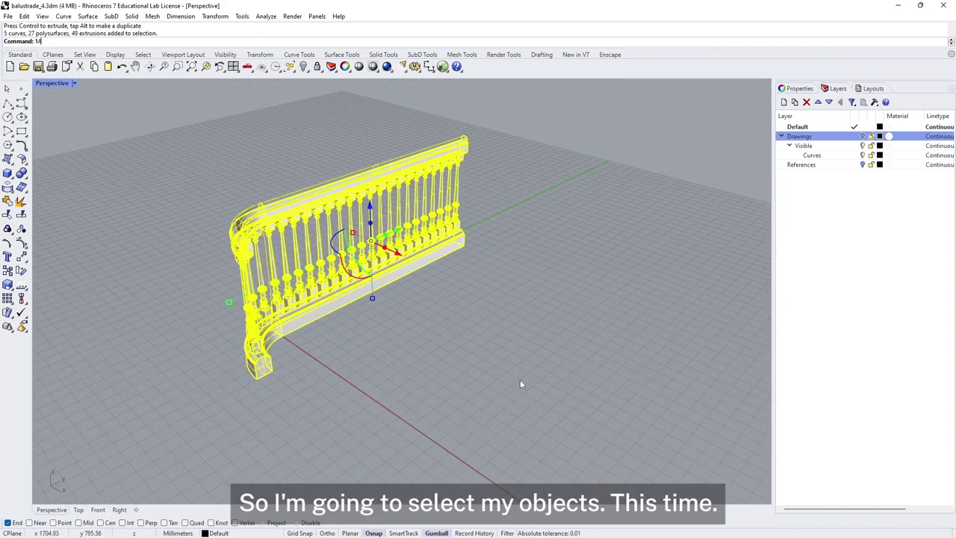
pyautogui.write('Make2D')
pyautogui.press('Return')
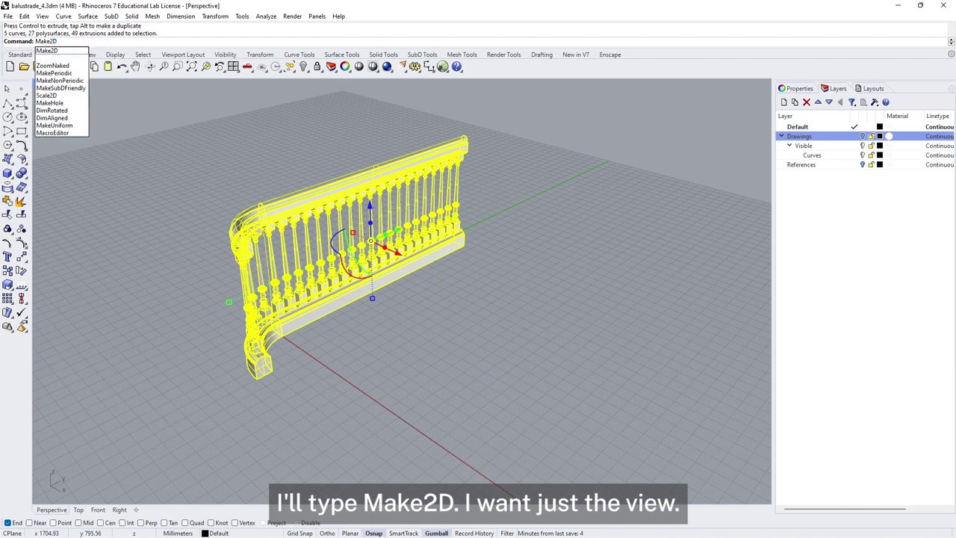
pyautogui.click(155, 158)
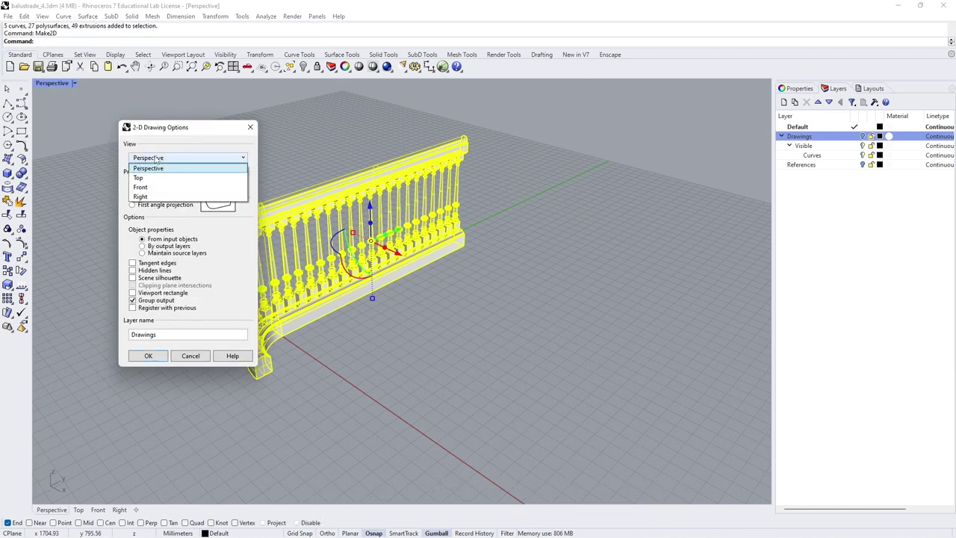
pyautogui.click(156, 171)
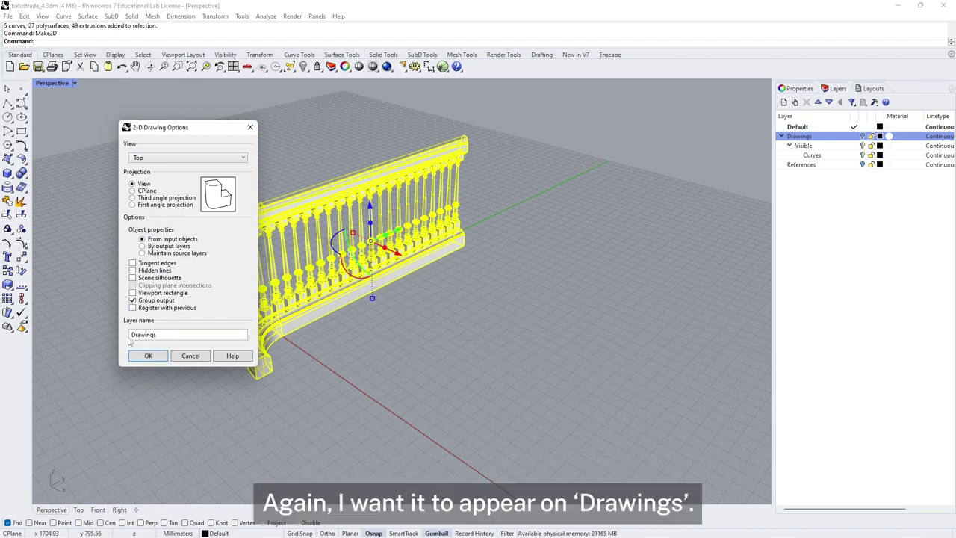
pyautogui.click(149, 357)
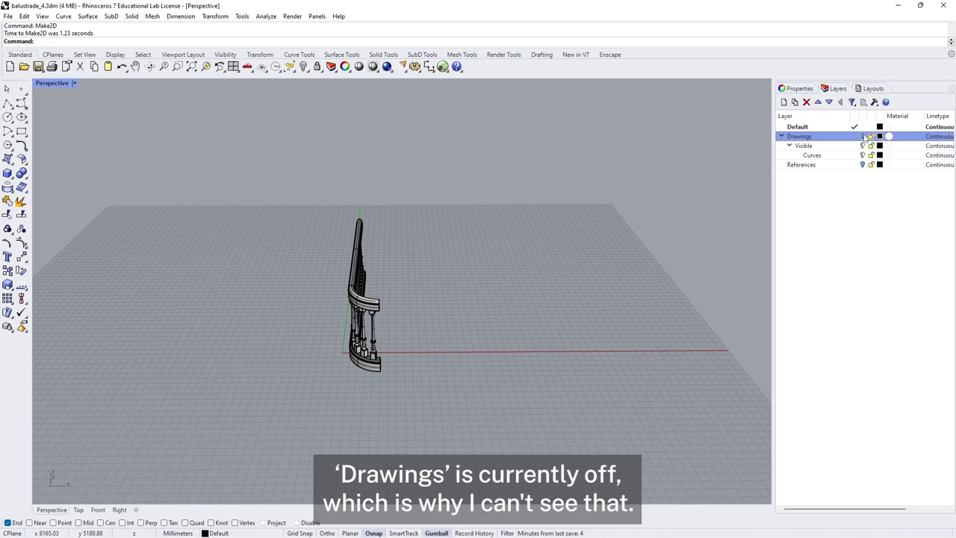
pyautogui.click(863, 136)
pyautogui.moveTo(537, 233); pyautogui.dragTo(508, 241, button='right')
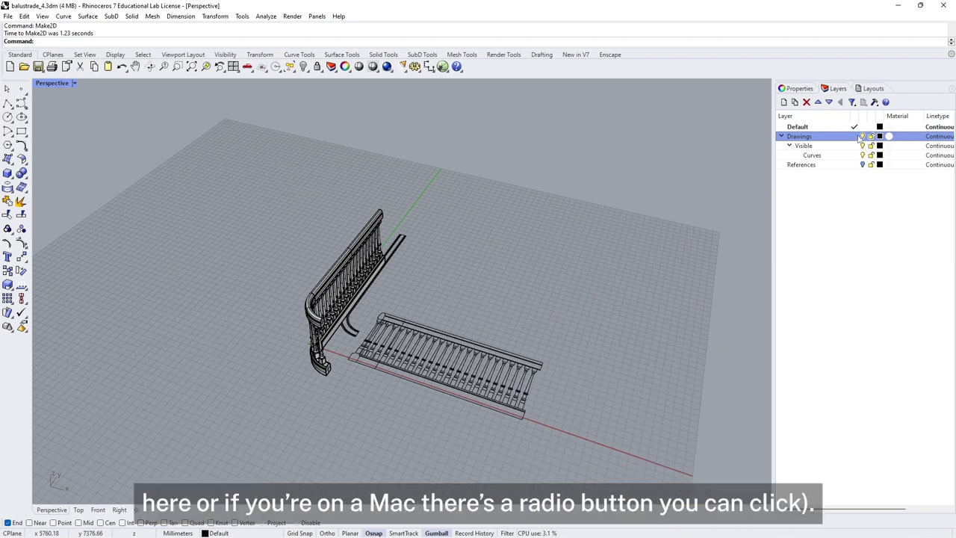
# - Make Drawings the current layer and hide the Default layer containing the 3D balustrade
pyautogui.doubleClick(831, 139)
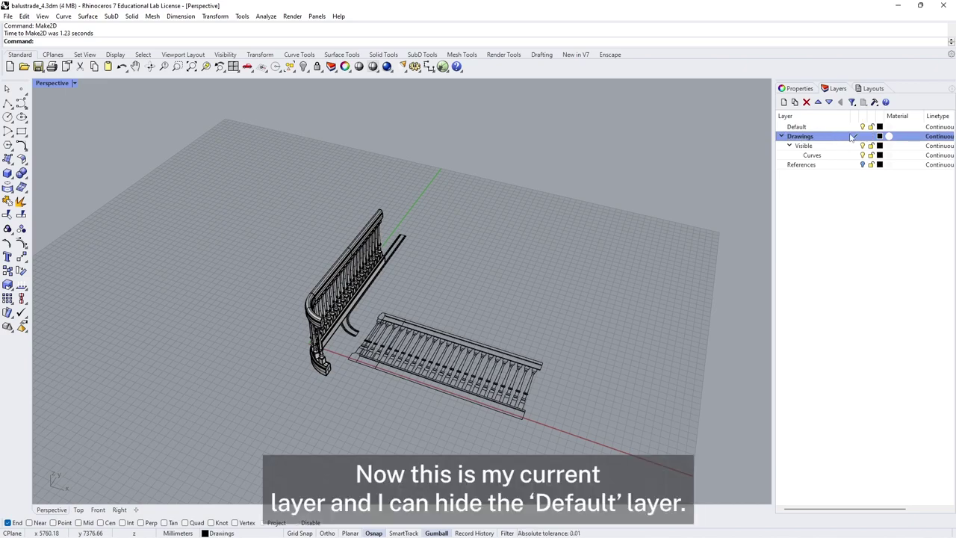
pyautogui.click(863, 127)
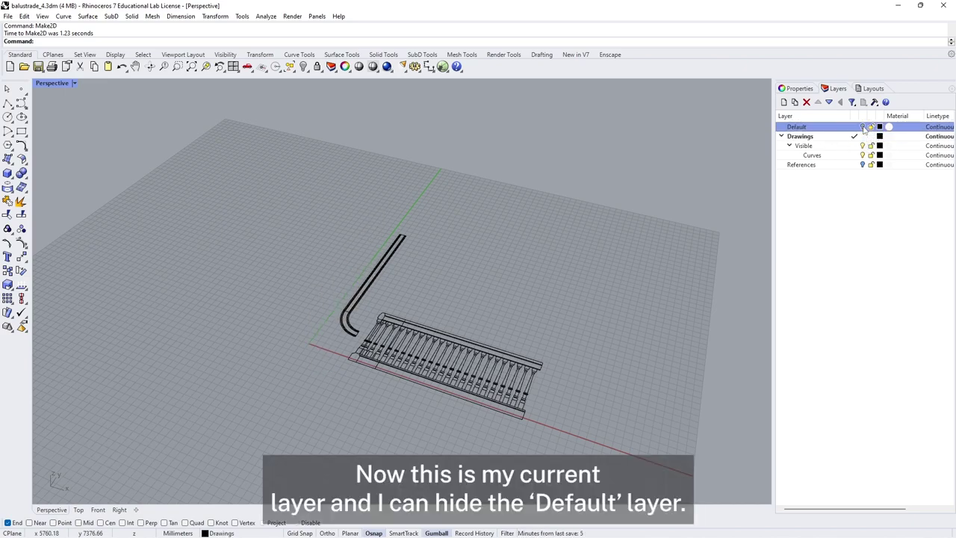
pyautogui.scroll(4, 420, 301)
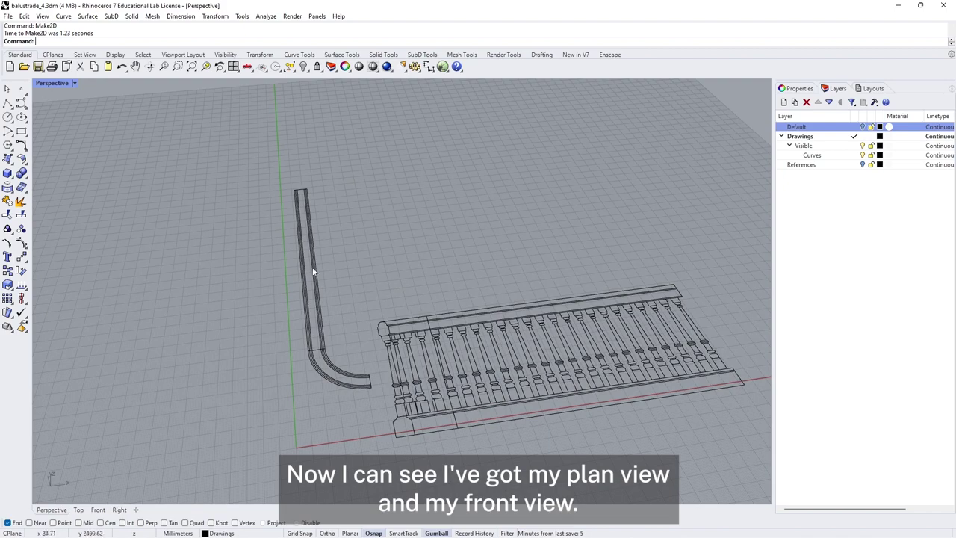
pyautogui.moveTo(523, 336); pyautogui.dragTo(493, 314, button='right')
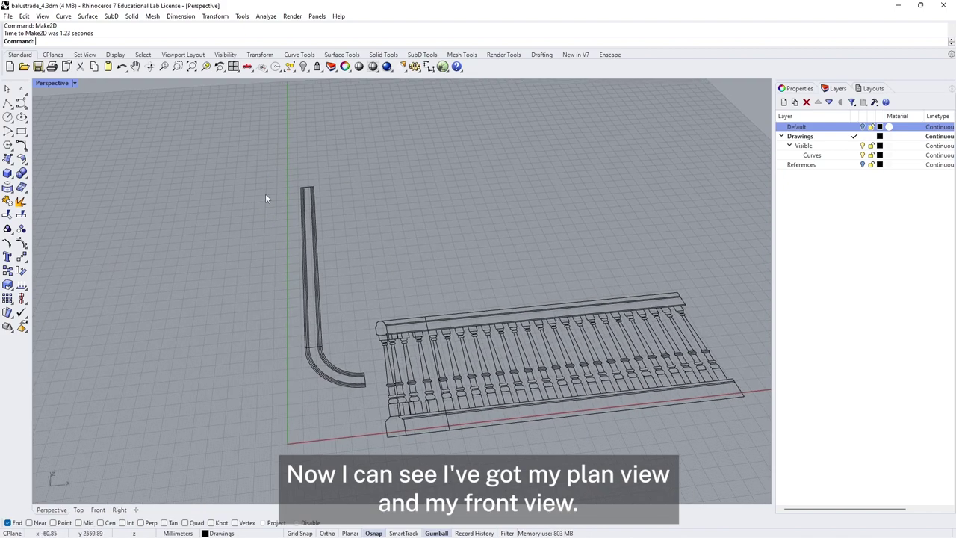
# - Rotate the plan drawing 90 degrees clockwise in the Top view so its straight run lies horizontally
pyautogui.doubleClick(50, 83)
pyautogui.moveTo(235, 112); pyautogui.dragTo(243, 233, button='right')
pyautogui.moveTo(174, 112); pyautogui.dragTo(218, 260)
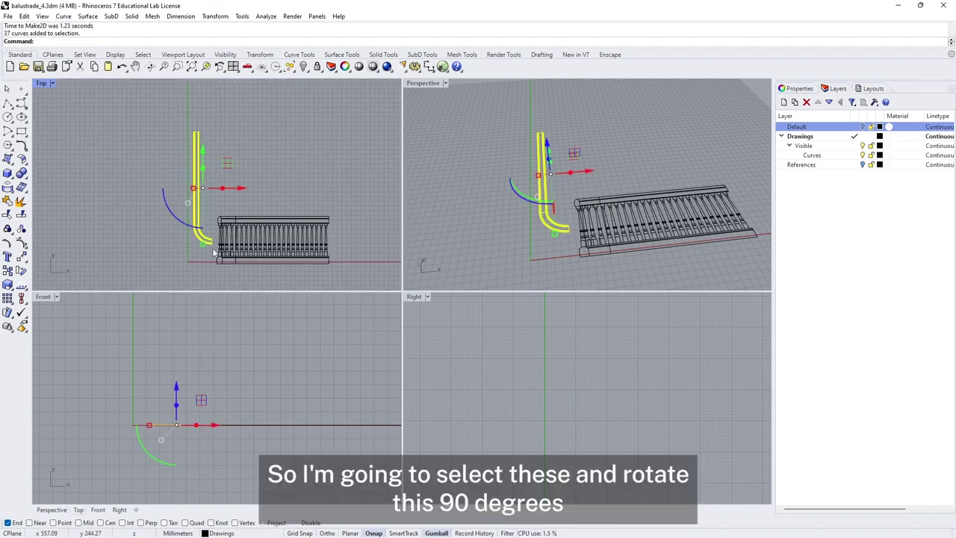
pyautogui.click(179, 221)
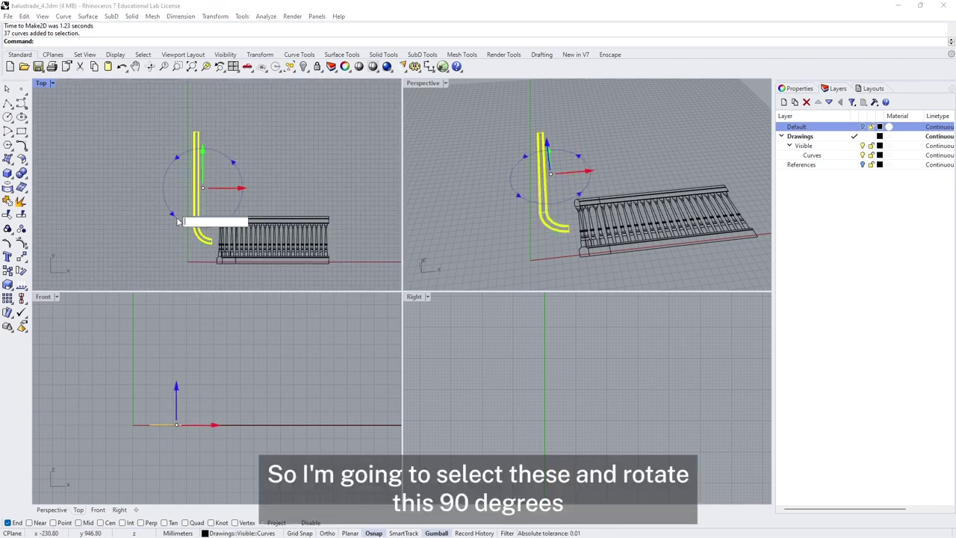
pyautogui.write('90')
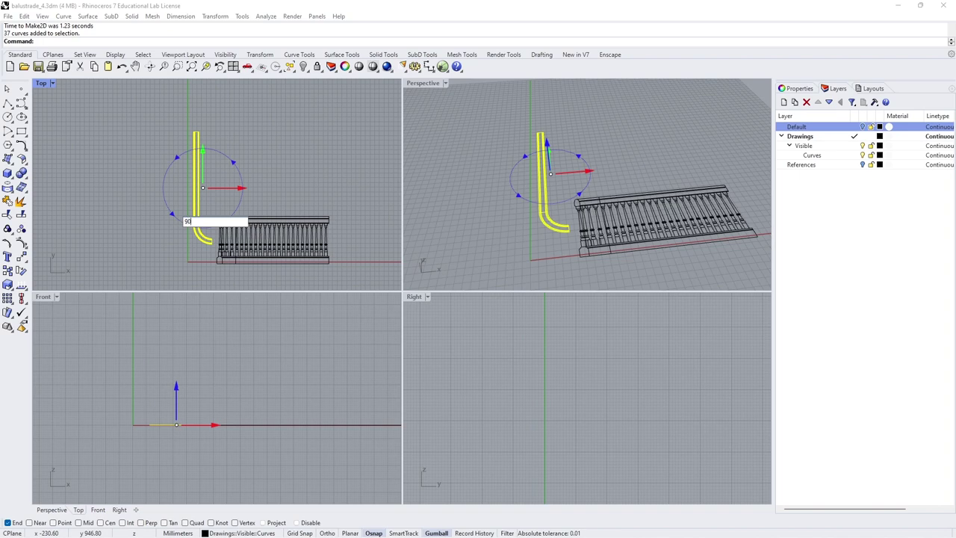
pyautogui.press('Return')
pyautogui.click(209, 216)
pyautogui.write('90')
pyautogui.press('Return')
# - Move the plan drawing above the elevation and align their ends in the Top view
pyautogui.moveTo(239, 188); pyautogui.dragTo(312, 194)
pyautogui.scroll(5, 321, 198)
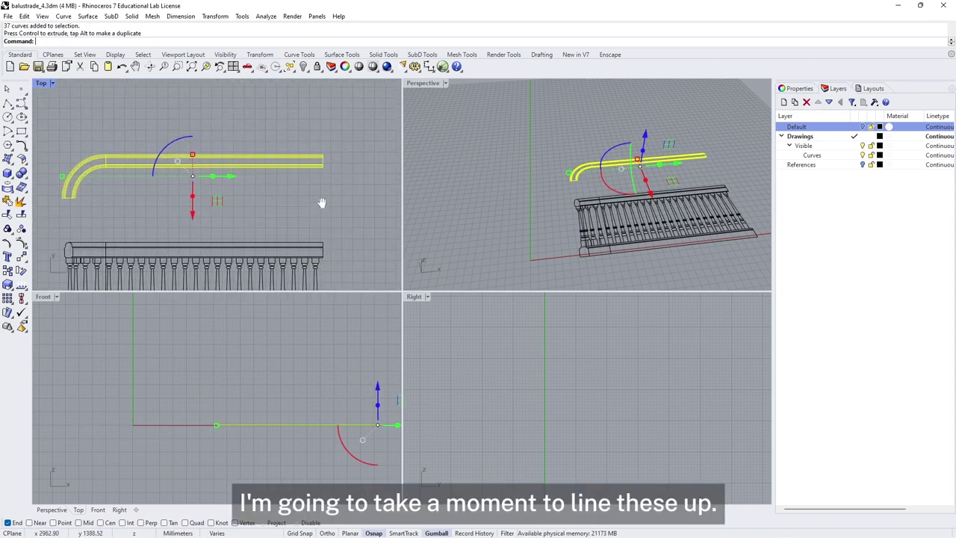
pyautogui.click(324, 192)
pyautogui.scroll(-3, 324, 192)
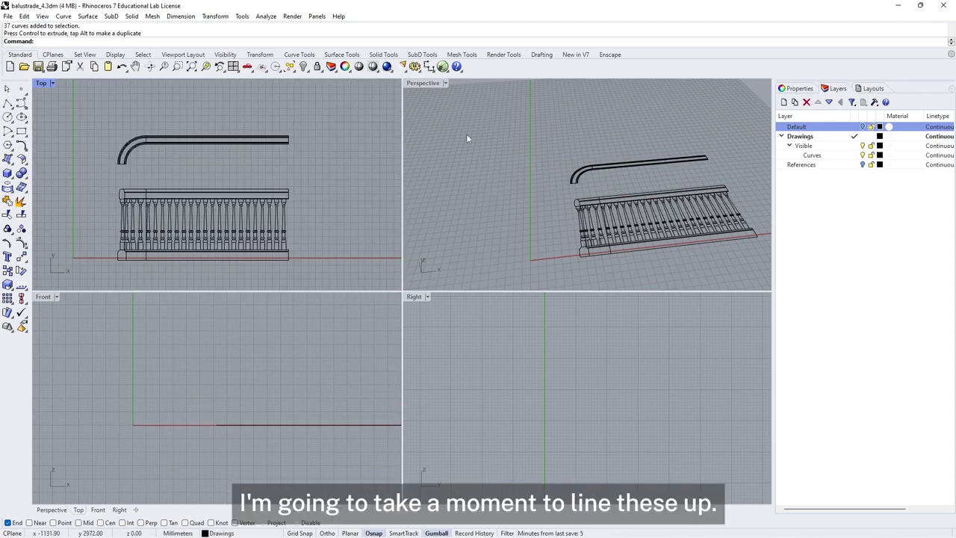
# - Create an A4 landscape layout page with one detail view showing the plan and elevation drawings
pyautogui.doubleClick(41, 83)
pyautogui.moveTo(567, 286); pyautogui.dragTo(596, 255, button='right')
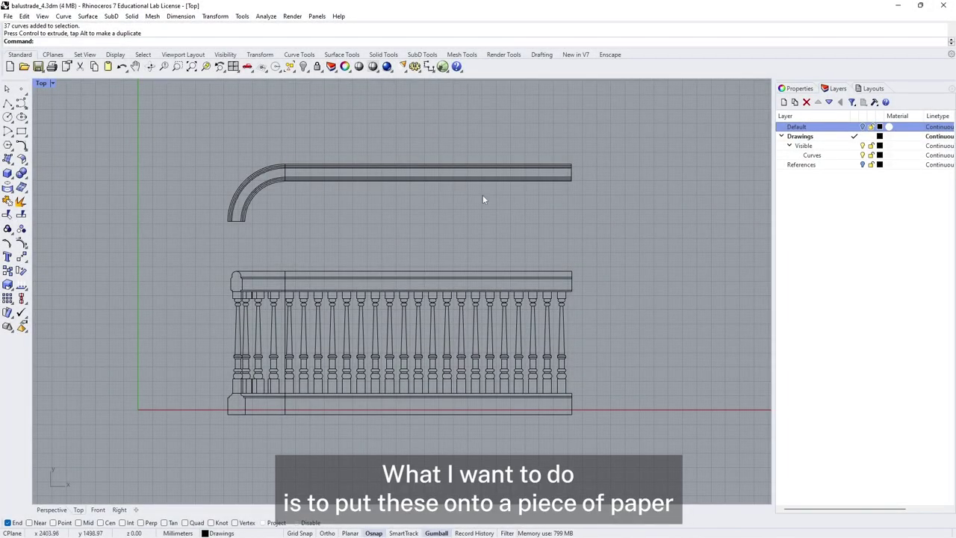
pyautogui.click(873, 88)
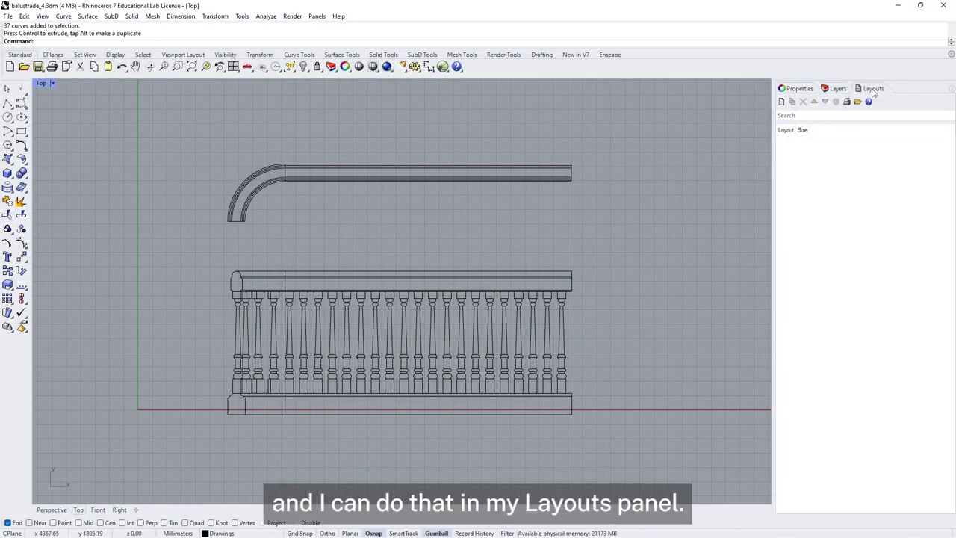
pyautogui.click(781, 103)
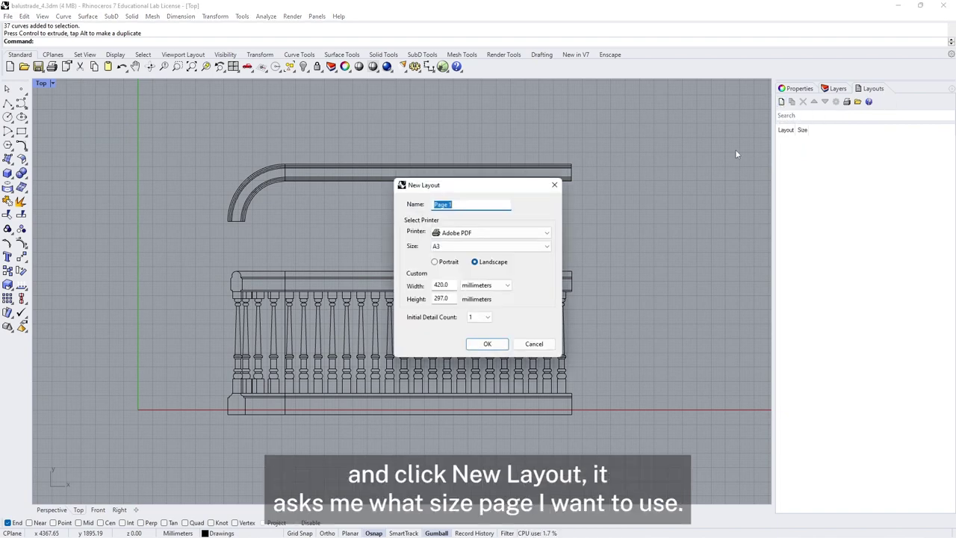
pyautogui.click(547, 248)
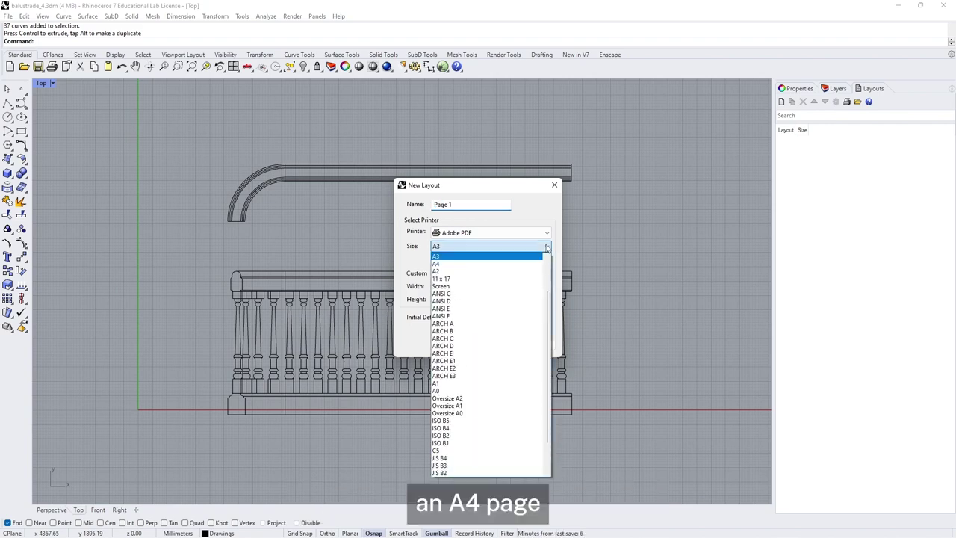
pyautogui.click(494, 264)
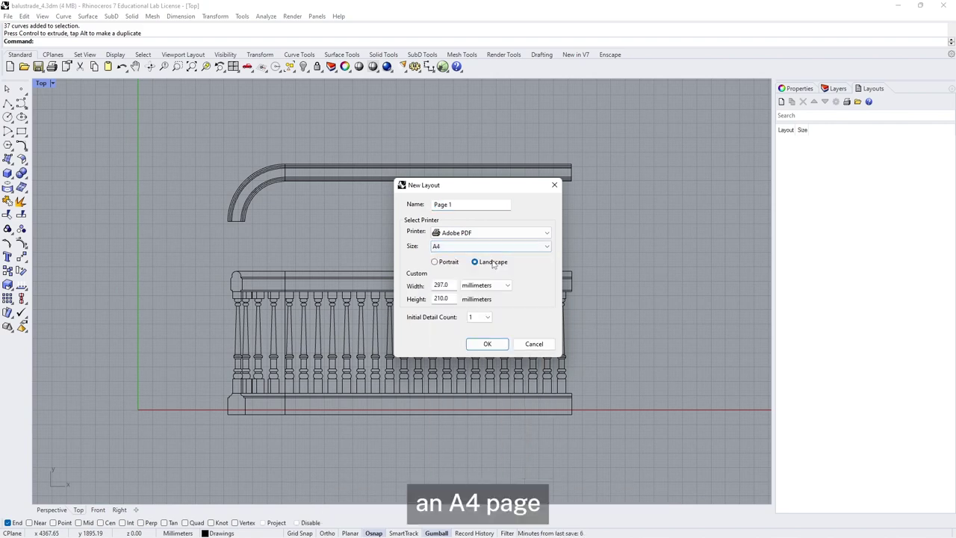
pyautogui.click(487, 344)
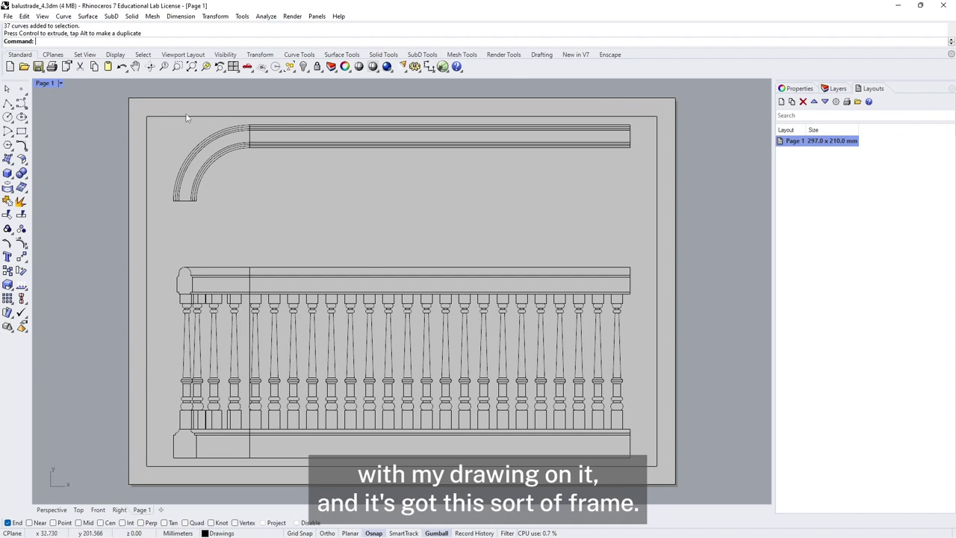
# - Activate the page's detail view, shrink and centre the plan and elevation within its frame, and return to the page
pyautogui.click(151, 119)
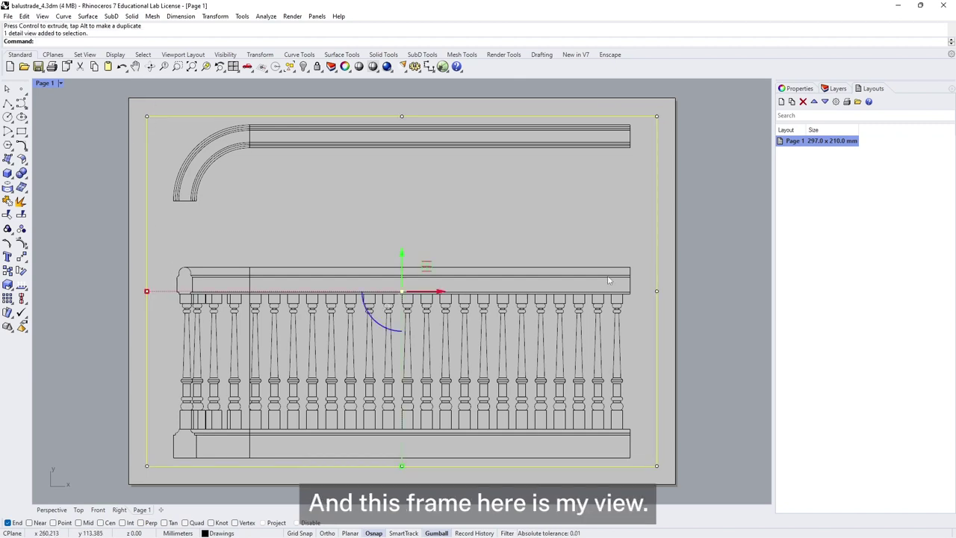
pyautogui.doubleClick(537, 218)
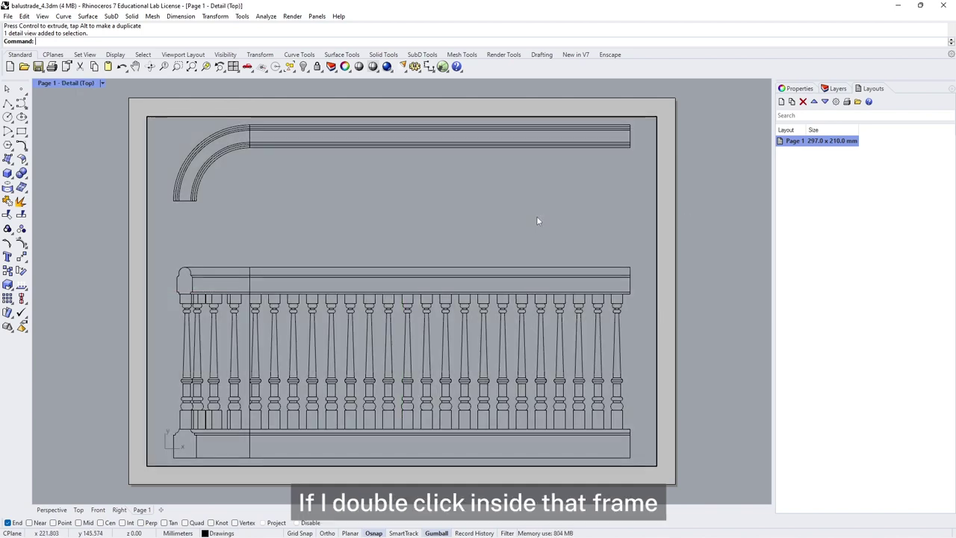
pyautogui.scroll(-2, 414, 234)
pyautogui.scroll(4, 413, 234)
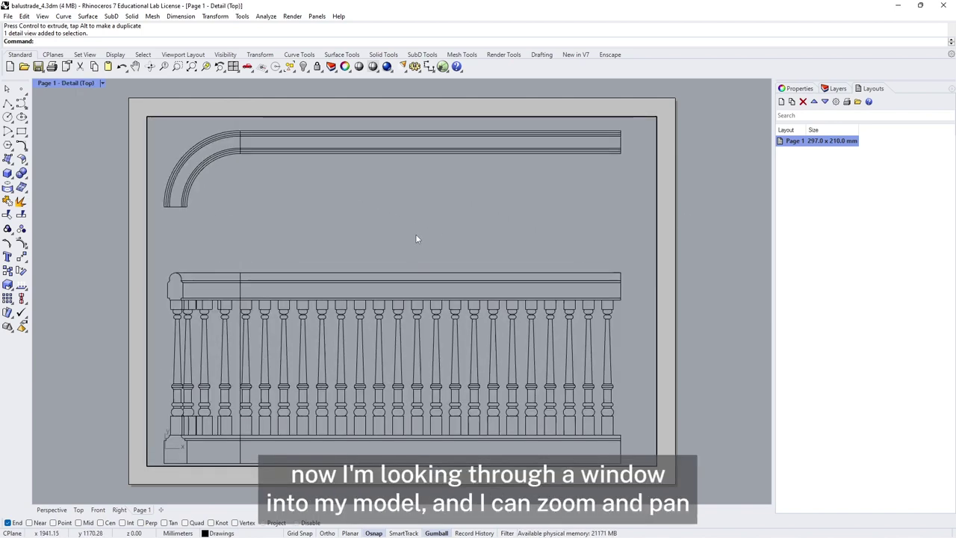
pyautogui.scroll(-5, 420, 235)
pyautogui.scroll(1, 426, 243)
pyautogui.moveTo(410, 251)
pyautogui.mouseDown(button='right')
pyautogui.moveTo(336, 257)
pyautogui.moveTo(405, 242)
pyautogui.moveTo(412, 256)
pyautogui.mouseUp(button='right')
pyautogui.scroll(3, 358, 258)
pyautogui.scroll(-2, 403, 242)
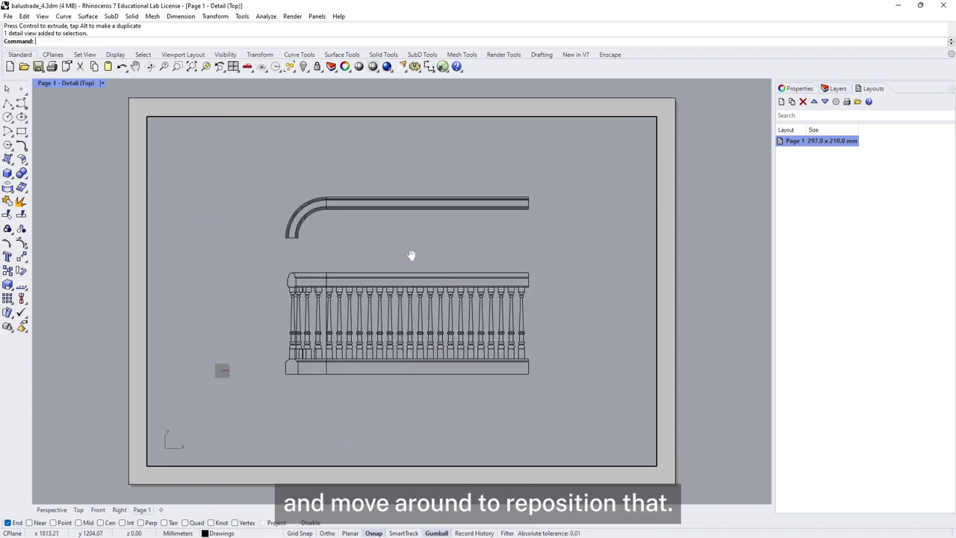
pyautogui.doubleClick(717, 241)
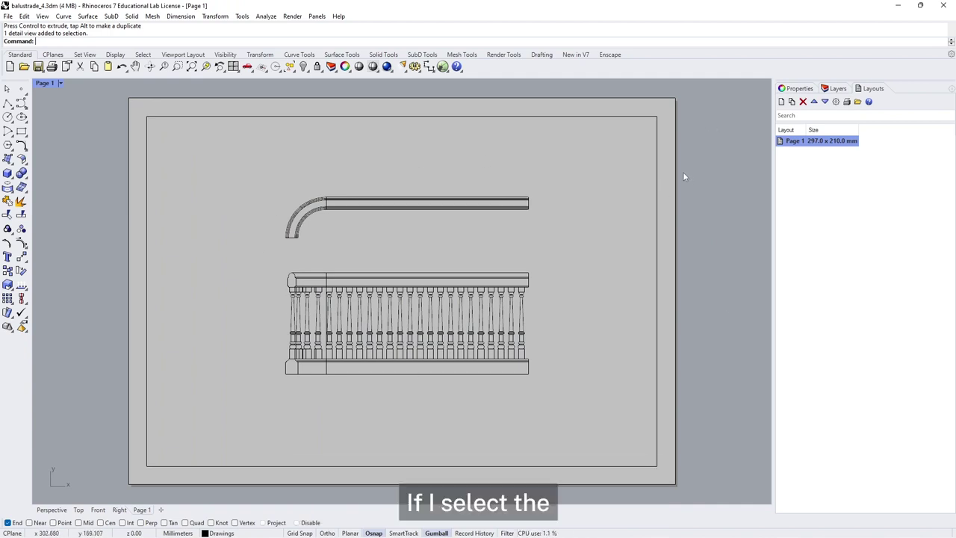
# - Set the detail view's scale to 1 mm on page to 20 mm in model and lock it
pyautogui.click(657, 177)
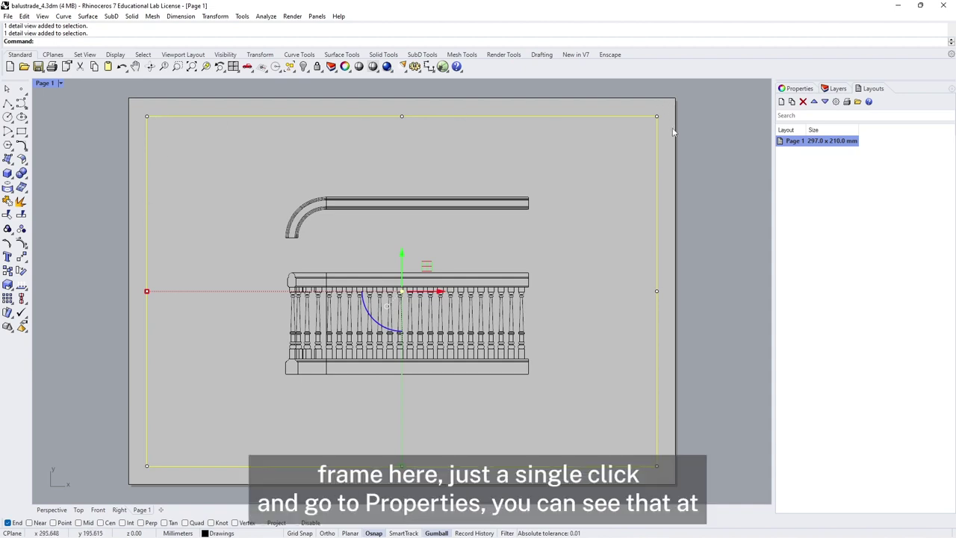
pyautogui.click(799, 88)
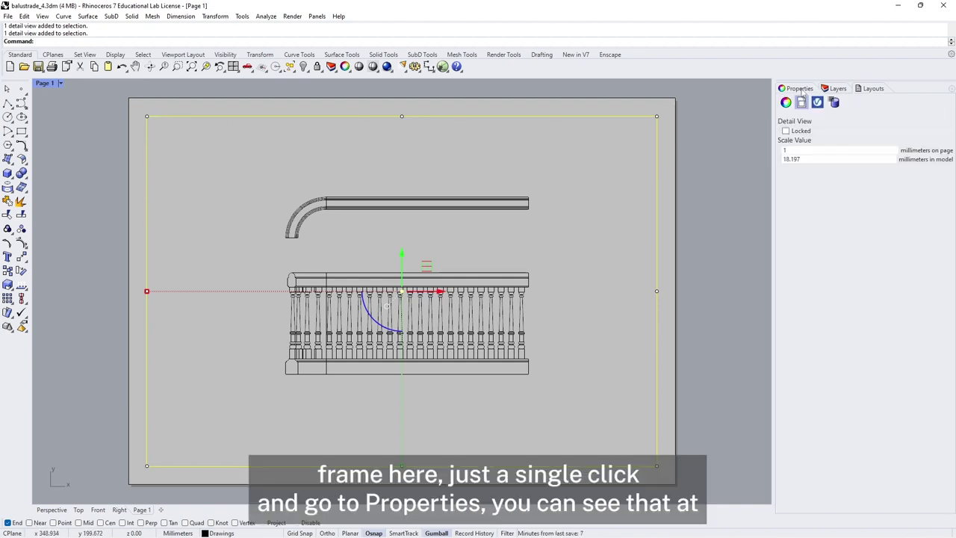
pyautogui.doubleClick(806, 158)
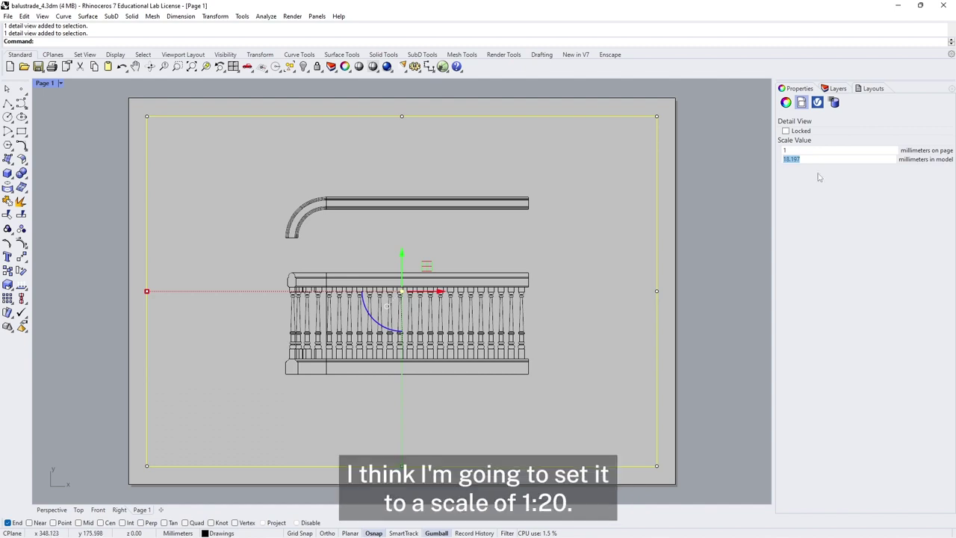
pyautogui.write('20')
pyautogui.press('Return')
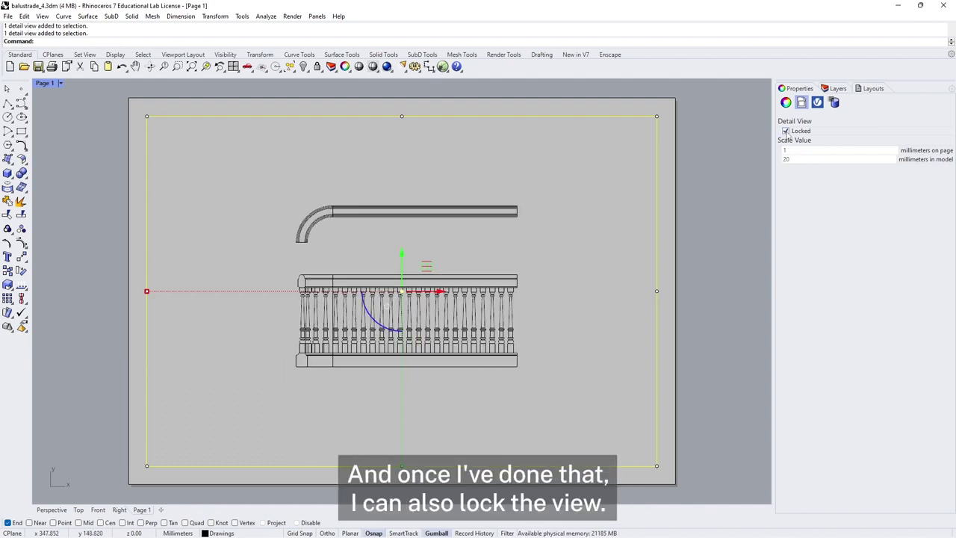
pyautogui.click(697, 217)
# - Activate the locked detail view and test panning and zooming inside it
pyautogui.doubleClick(578, 304)
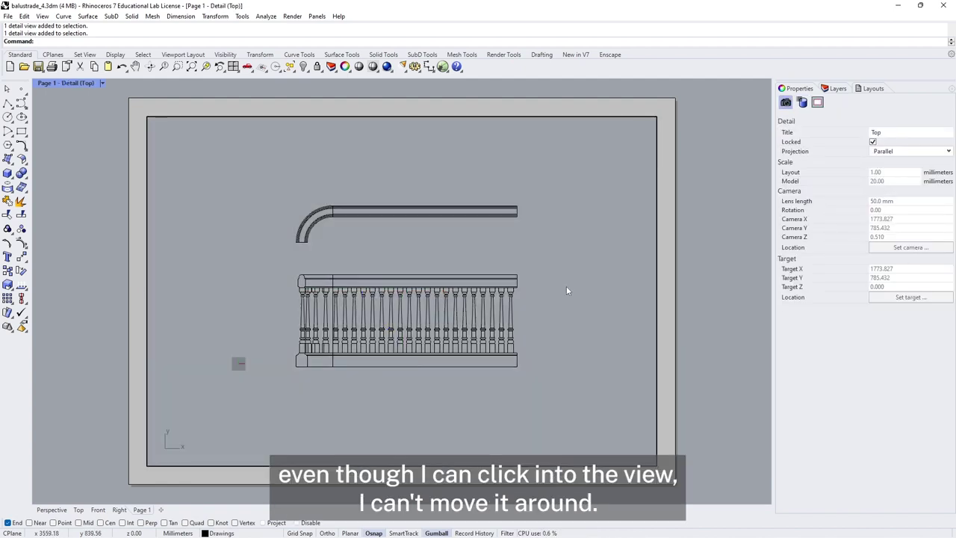
pyautogui.moveTo(551, 251)
pyautogui.mouseDown(button='right')
pyautogui.moveTo(589, 260)
pyautogui.moveTo(578, 243)
pyautogui.moveTo(566, 279)
pyautogui.moveTo(572, 239)
pyautogui.moveTo(561, 280)
pyautogui.moveTo(552, 249)
pyautogui.mouseUp(button='right')
pyautogui.scroll(-2, 549, 252)
pyautogui.scroll(-1, 548, 250)
pyautogui.scroll(2, 548, 250)
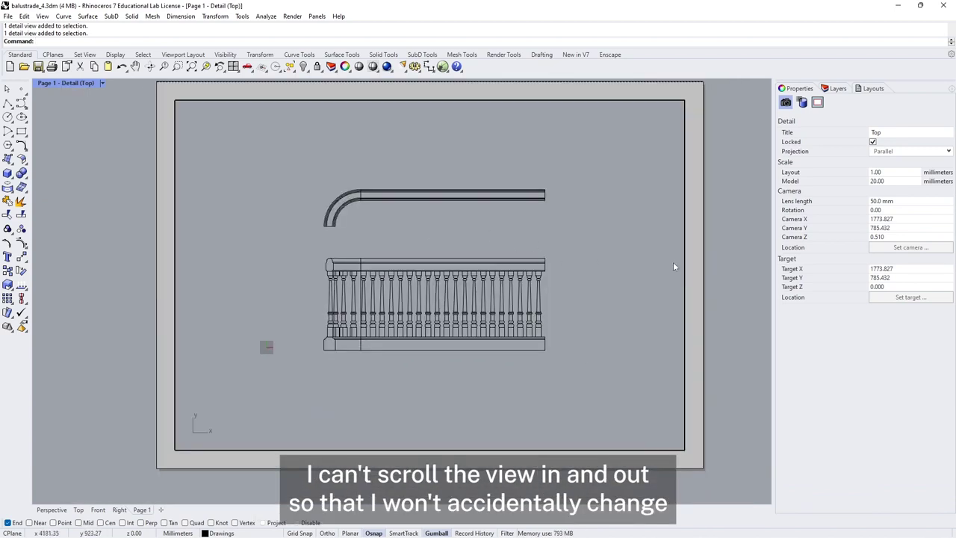
pyautogui.moveTo(641, 266); pyautogui.dragTo(462, 329, button='right')
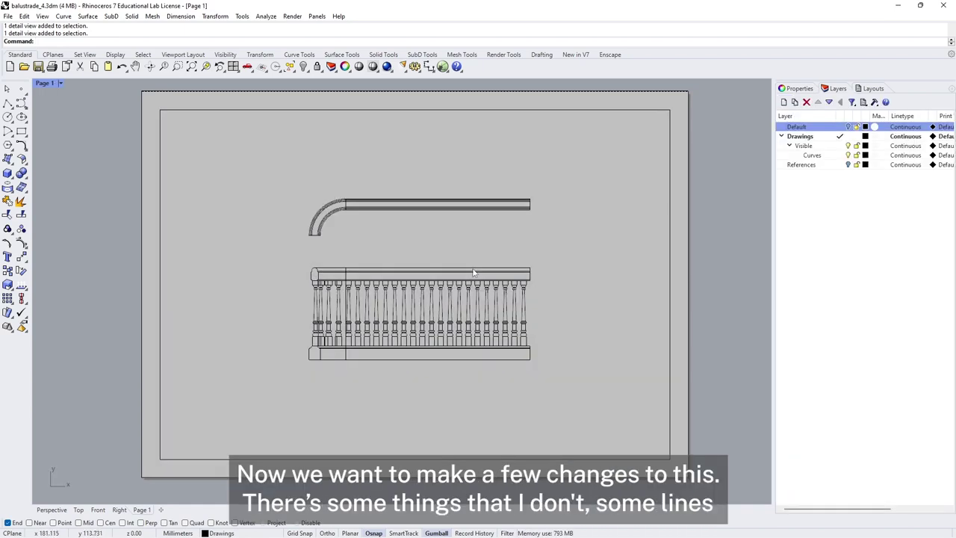
# - Ungroup the inner curves of the plan's straight rail and delete the line crossing its middle at the bend
pyautogui.scroll(3, 472, 273)
pyautogui.scroll(2, 456, 267)
pyautogui.scroll(-1, 436, 239)
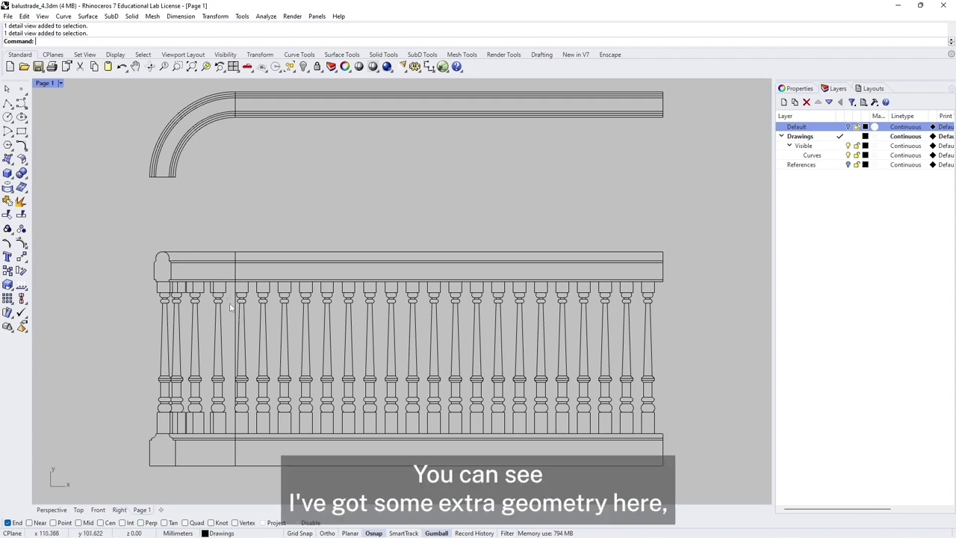
pyautogui.doubleClick(234, 157)
pyautogui.scroll(-1, 238, 162)
pyautogui.scroll(3, 238, 162)
pyautogui.scroll(3, 291, 289)
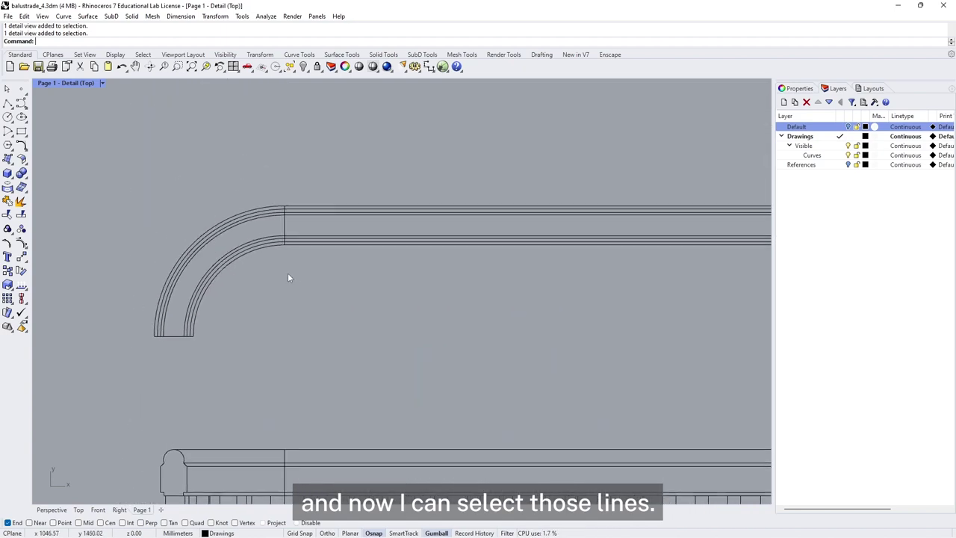
pyautogui.click(293, 234)
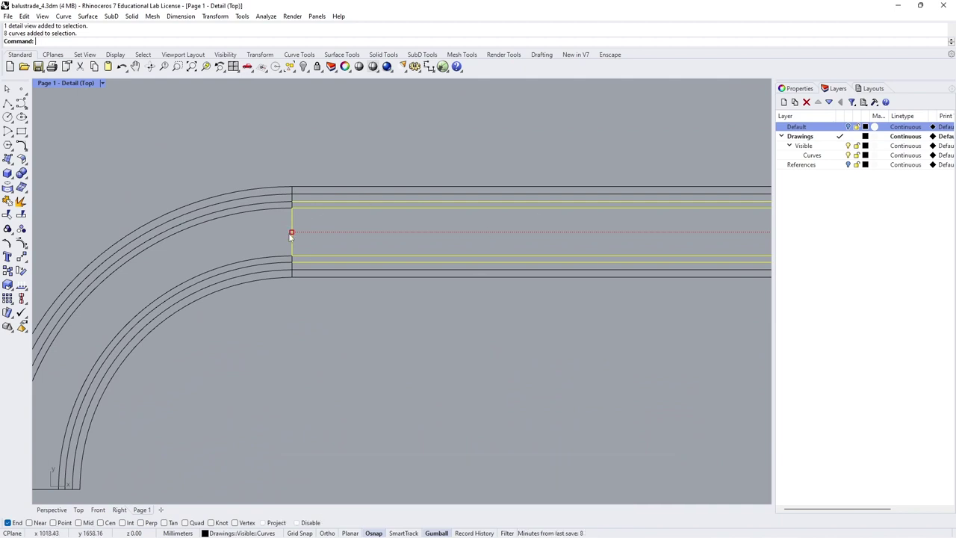
pyautogui.click(21, 228)
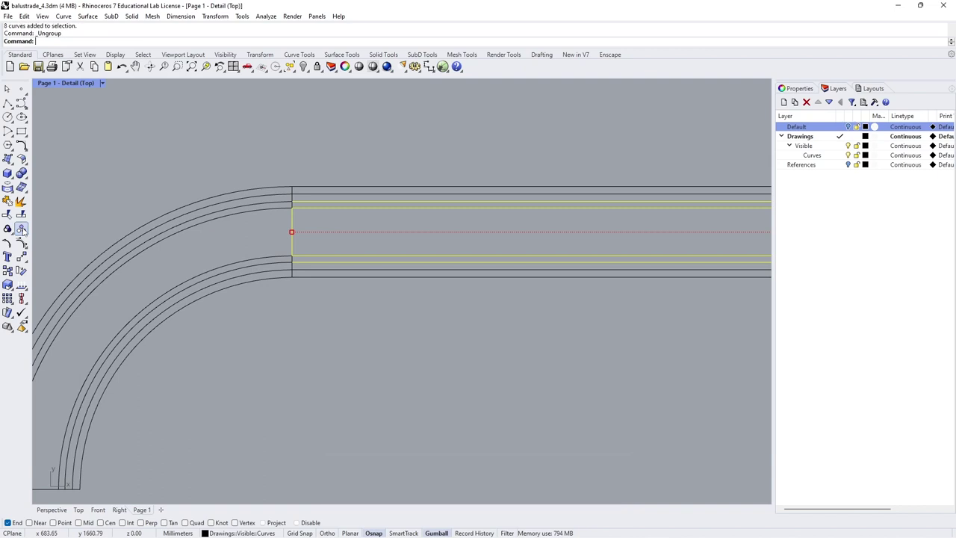
pyautogui.click(291, 234)
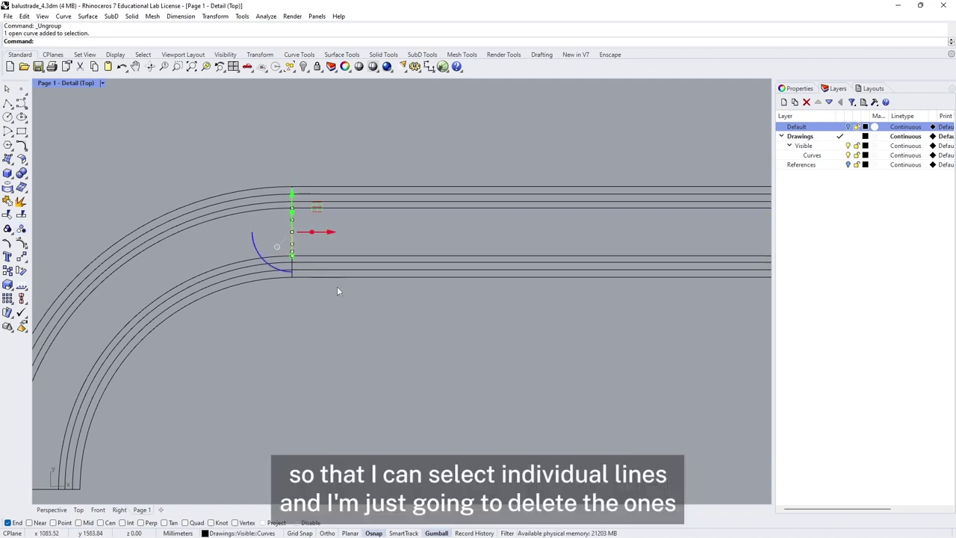
pyautogui.press('Delete')
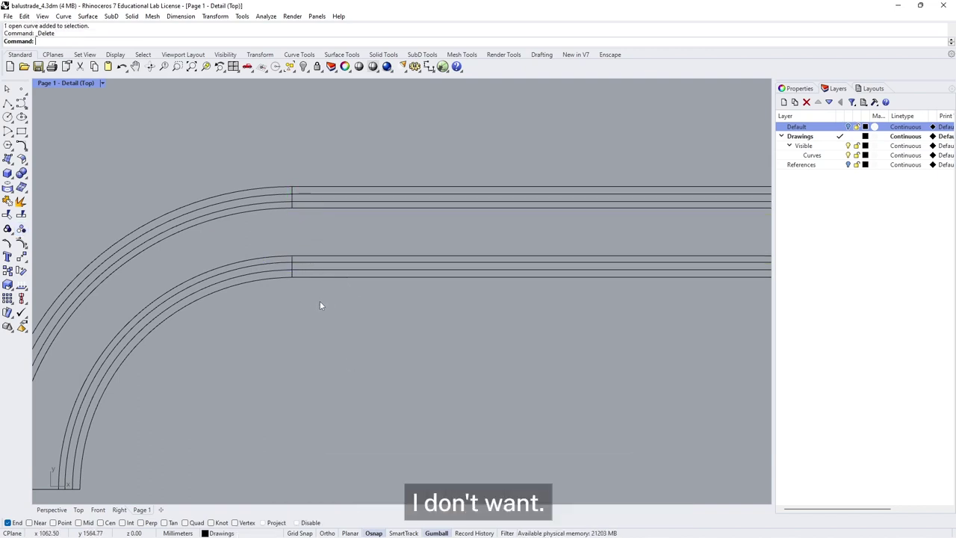
# - Ungroup all curves of both the plan and elevation drawings
pyautogui.click(293, 272)
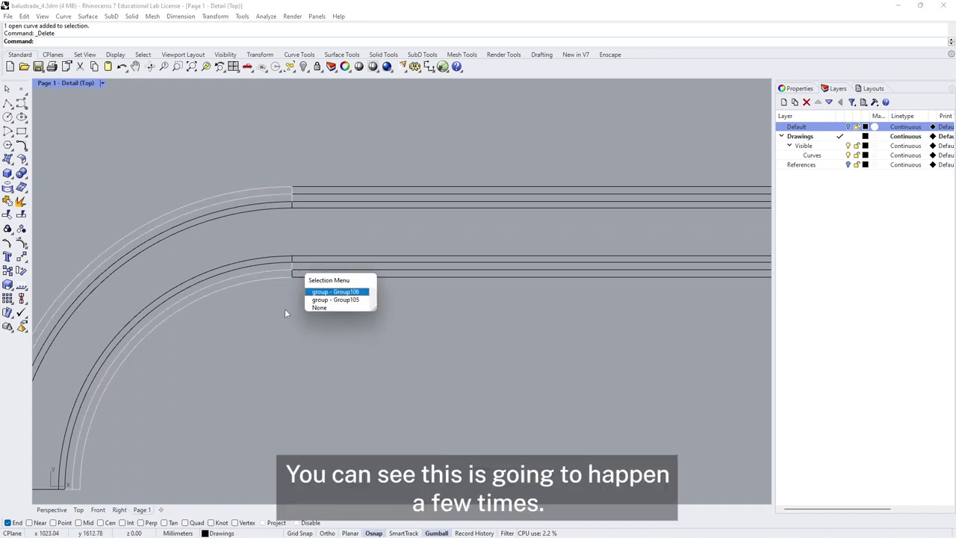
pyautogui.press('Escape')
pyautogui.scroll(-5, 323, 346)
pyautogui.scroll(-2, 324, 346)
pyautogui.moveTo(209, 229); pyautogui.dragTo(486, 448)
pyautogui.rightClick(21, 228)
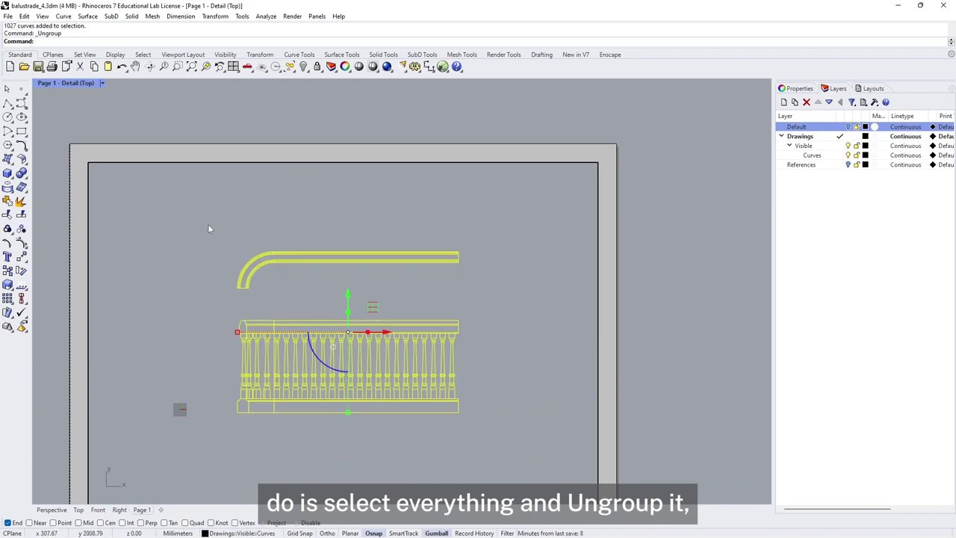
# - Delete the remaining joint lines between the curved and straight runs in the plan and elevation
pyautogui.scroll(10, 262, 263)
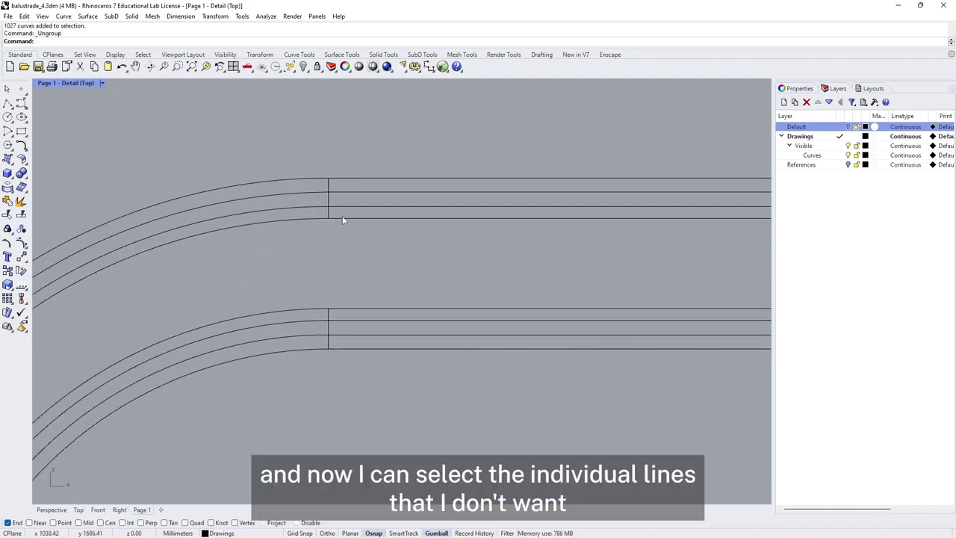
pyautogui.click(329, 213)
pyautogui.press('Delete')
pyautogui.click(329, 190)
pyautogui.press('Delete')
pyautogui.click(328, 311)
pyautogui.press('Delete')
pyautogui.scroll(-10, 281, 397)
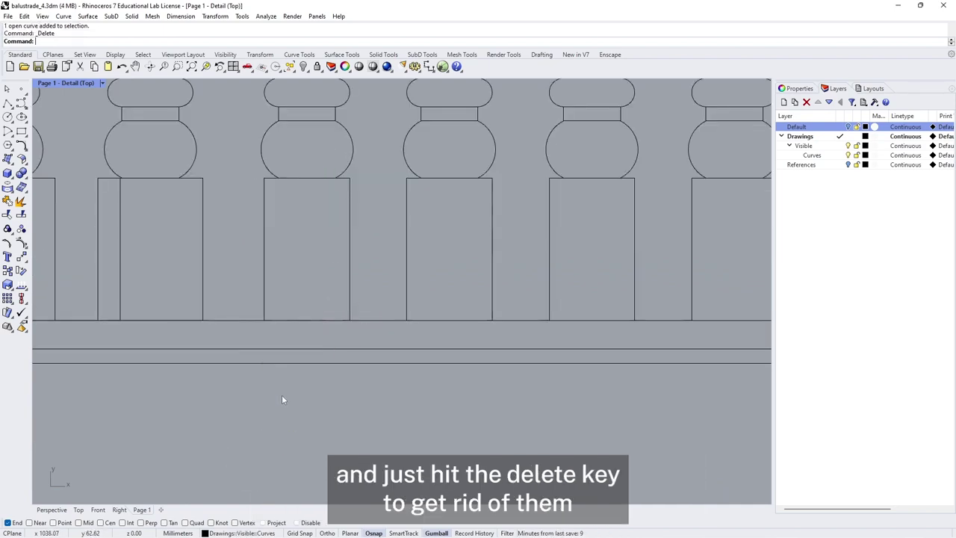
pyautogui.scroll(-6, 433, 346)
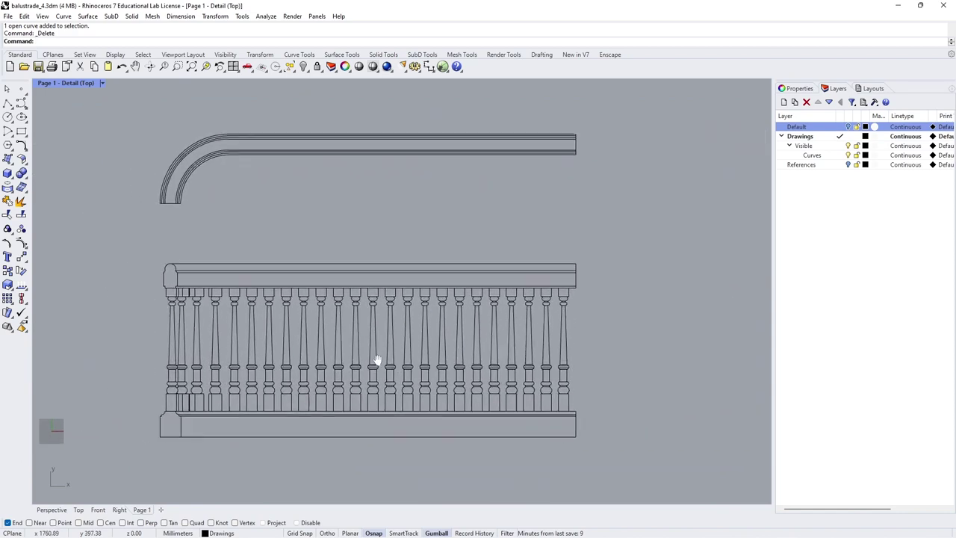
# - Check the plan and elevation for leftover unwanted lines, and return from the detail view to the page
pyautogui.scroll(8, 351, 389)
pyautogui.scroll(-7, 202, 385)
pyautogui.scroll(-3, 202, 384)
pyautogui.scroll(2, 576, 250)
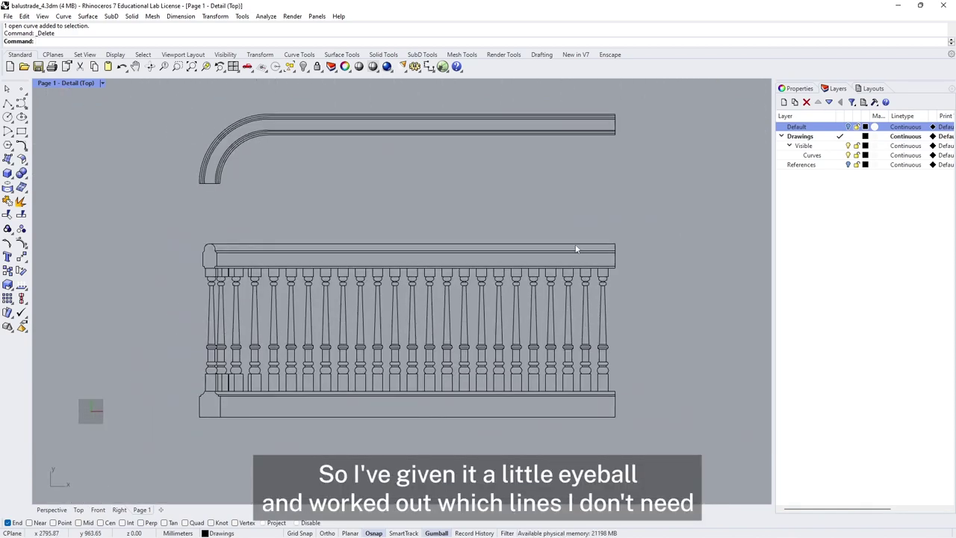
pyautogui.scroll(-1, 576, 250)
pyautogui.moveTo(557, 239); pyautogui.dragTo(482, 236, button='right')
pyautogui.scroll(-3, 465, 231)
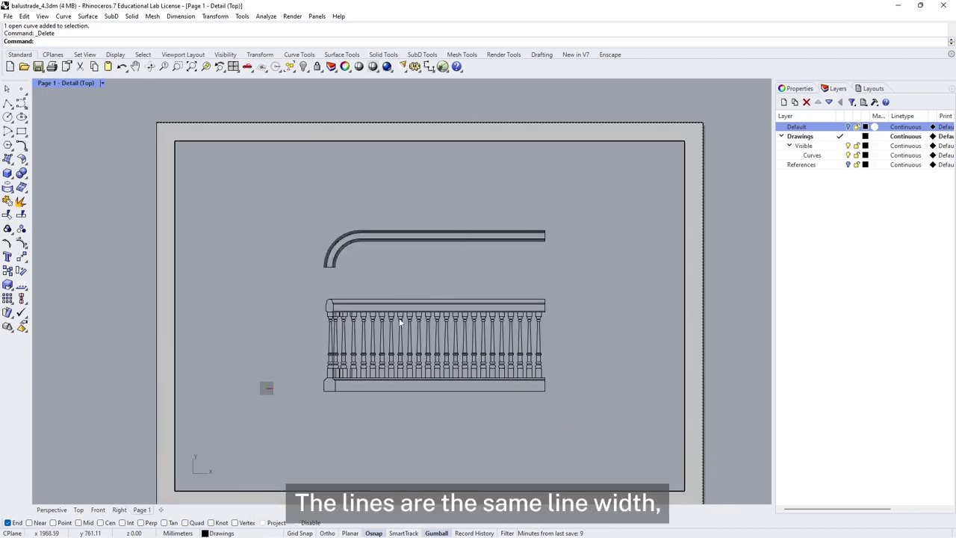
pyautogui.doubleClick(699, 313)
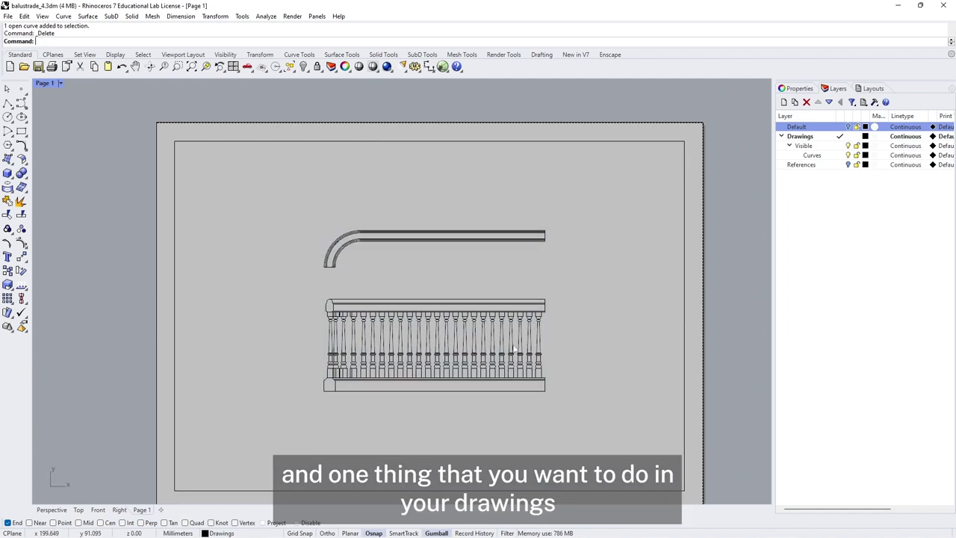
# - Create two sublayers named fine and medium under the Drawings layer
pyautogui.scroll(3, 484, 345)
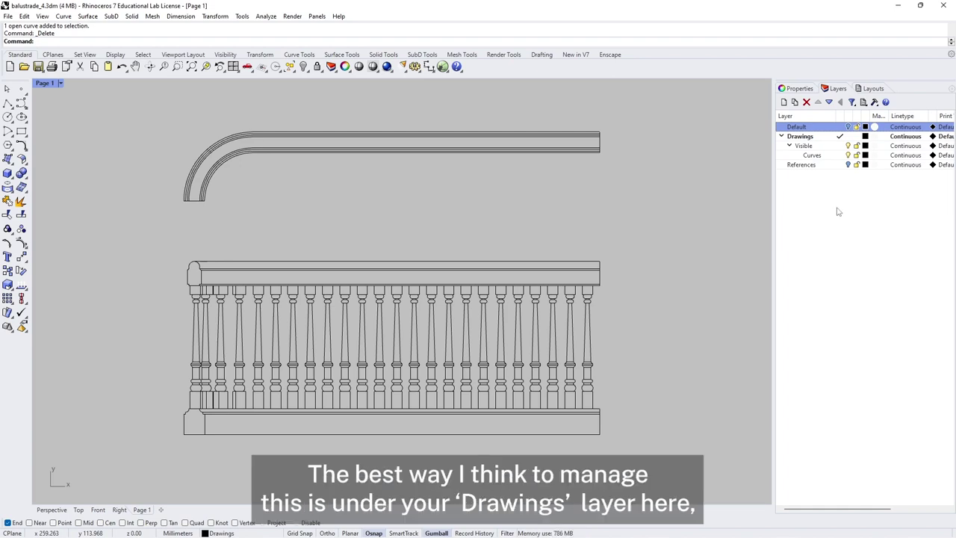
pyautogui.click(803, 138)
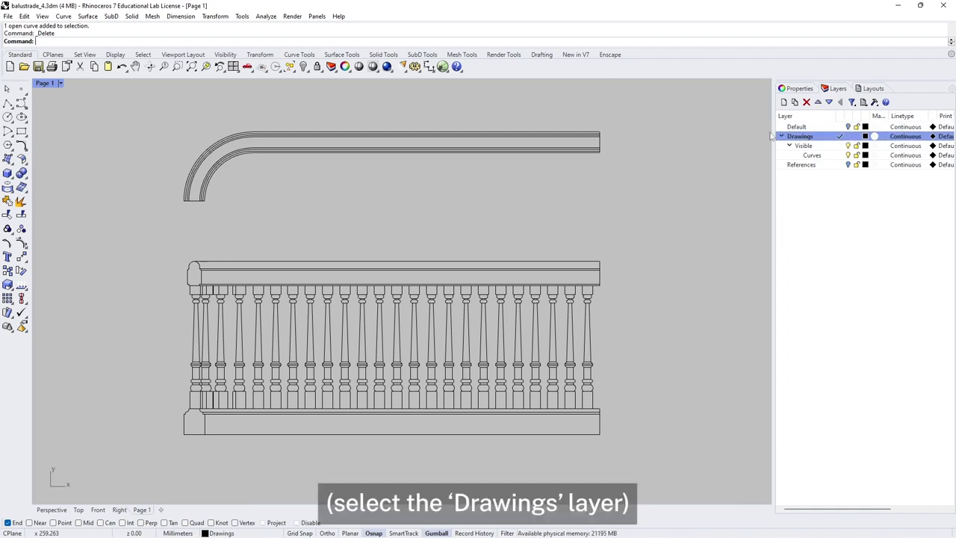
pyautogui.click(795, 102)
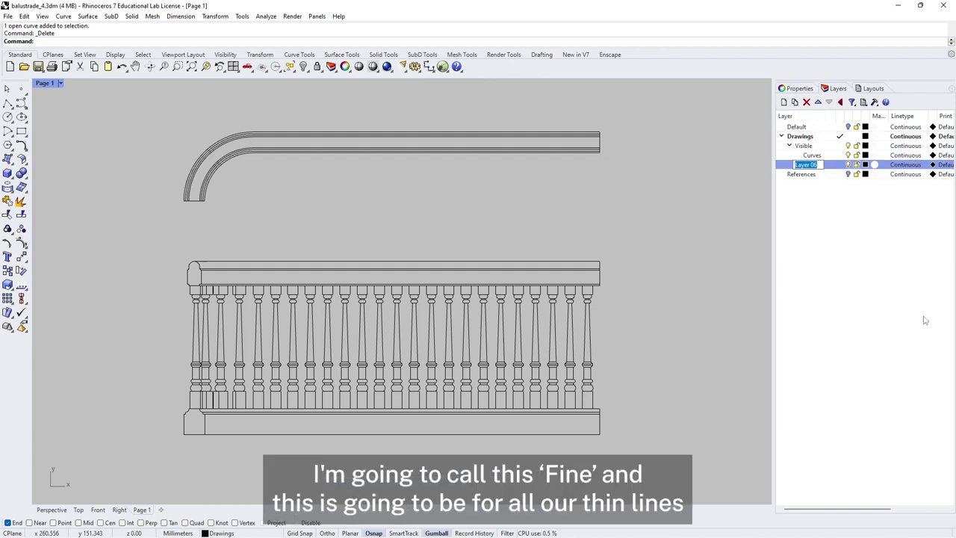
pyautogui.write('fine')
pyautogui.press('Return')
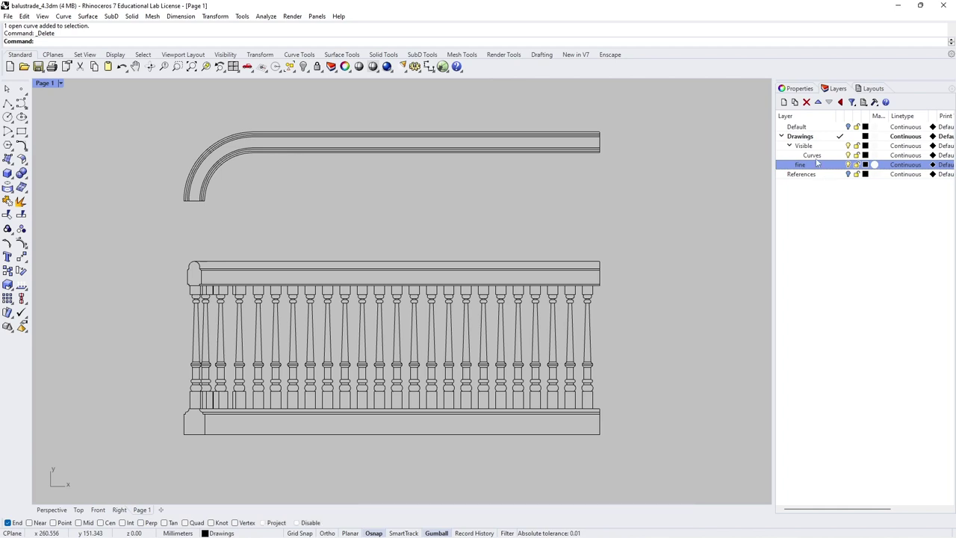
pyautogui.click(802, 138)
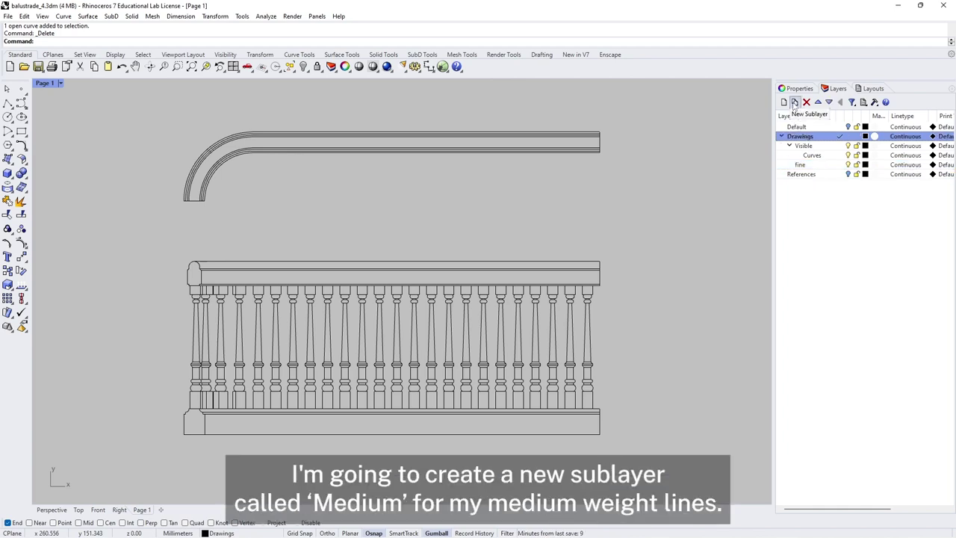
pyautogui.click(795, 103)
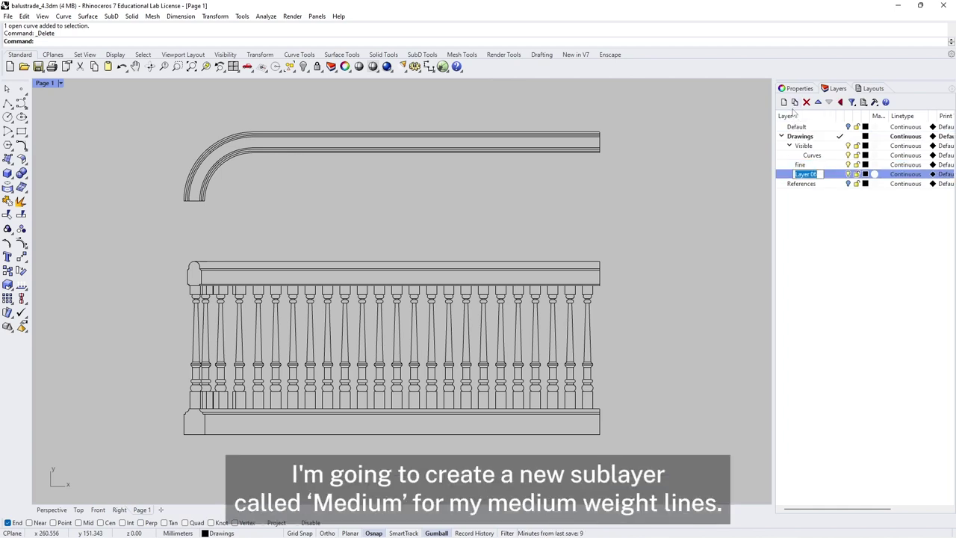
pyautogui.write('medium')
pyautogui.press('Return')
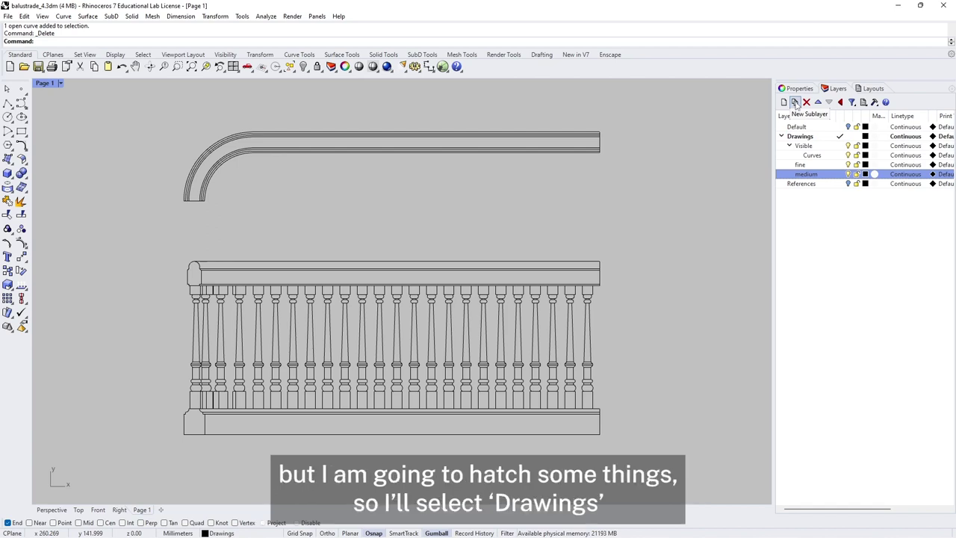
# - Add two more sublayers named hatch and annotations under the Drawings layer
pyautogui.click(803, 138)
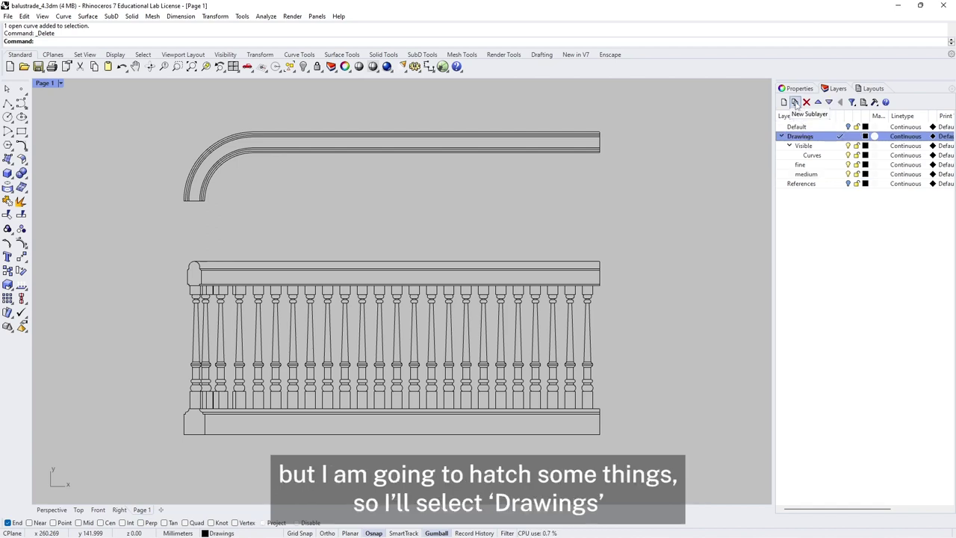
pyautogui.click(796, 103)
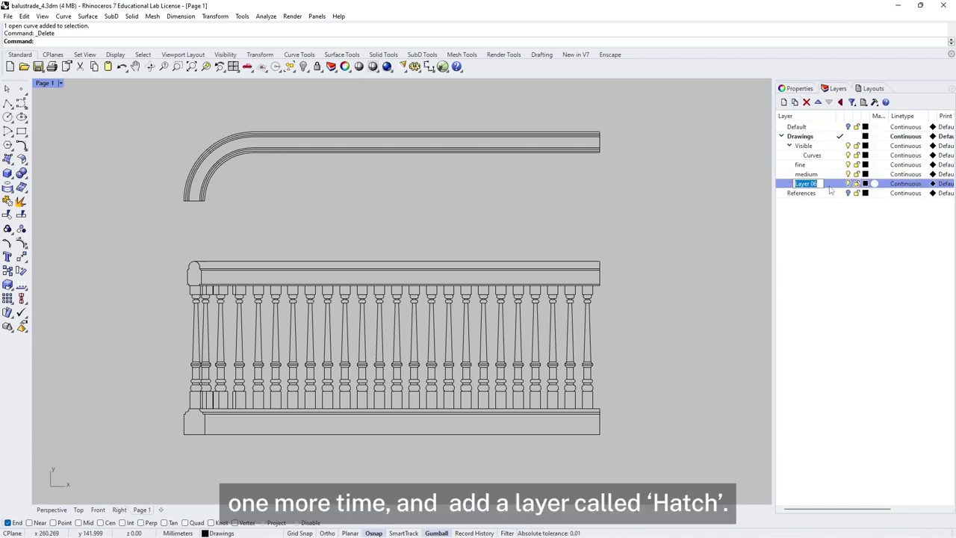
pyautogui.write('hatch')
pyautogui.press('Return')
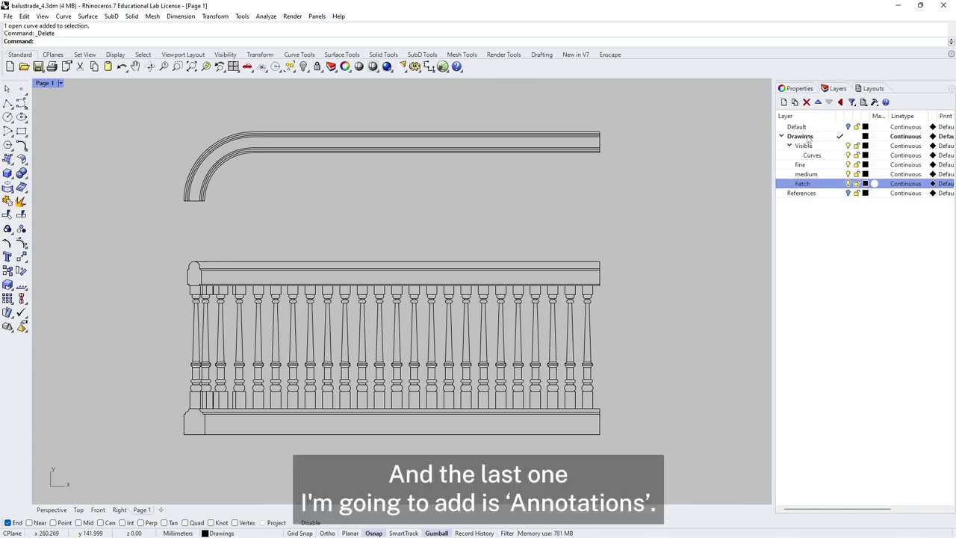
pyautogui.click(804, 136)
pyautogui.click(796, 102)
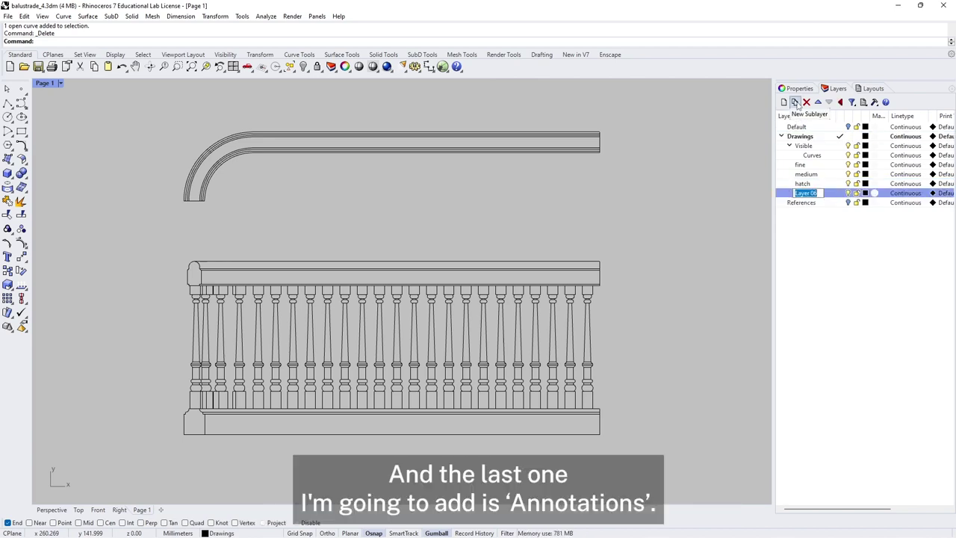
pyautogui.write('annotations')
pyautogui.press('Return')
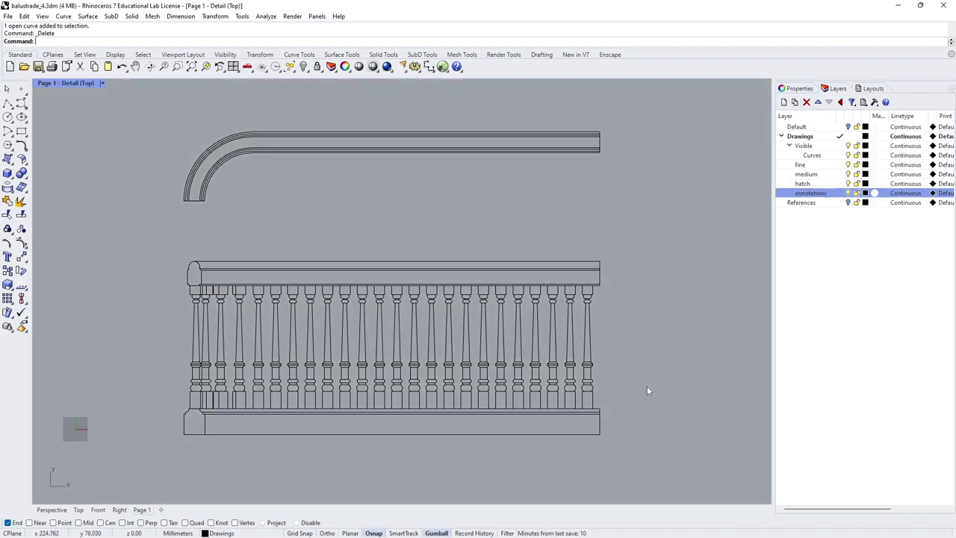
# - Enter the page's detail view and move all plan and elevation curves onto the fine layer
pyautogui.doubleClick(647, 385)
pyautogui.moveTo(131, 97)
pyautogui.mouseDown()
pyautogui.moveTo(668, 457)
pyautogui.moveTo(670, 468)
pyautogui.mouseUp()
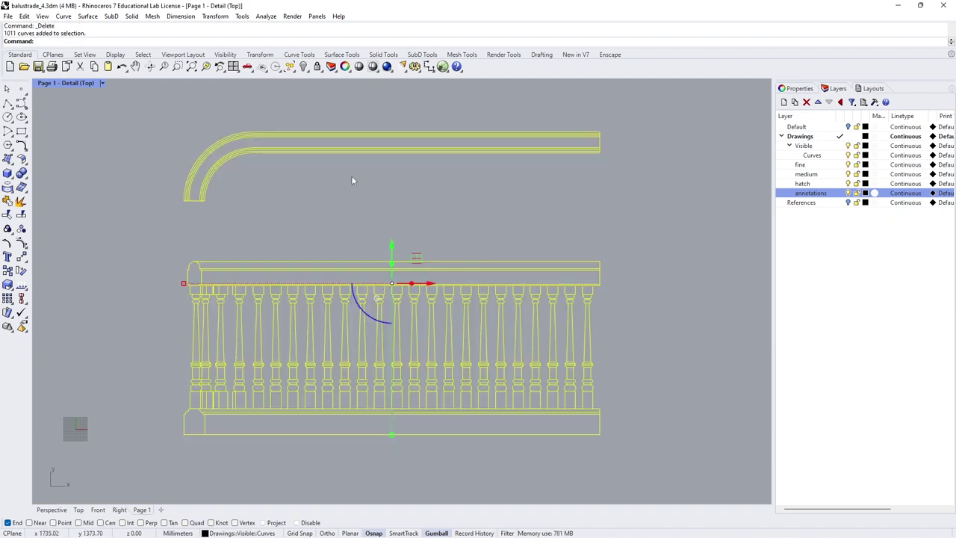
pyautogui.click(807, 88)
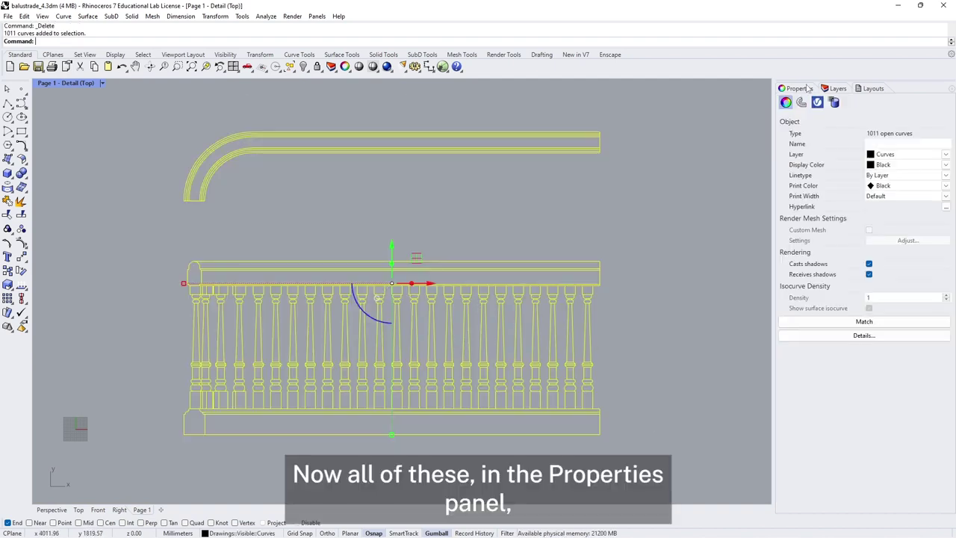
pyautogui.click(945, 155)
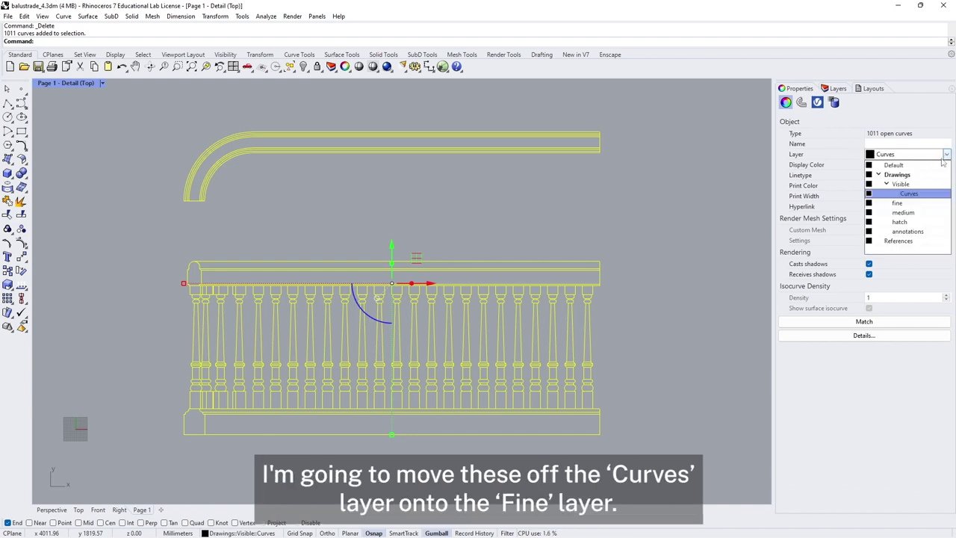
pyautogui.click(909, 204)
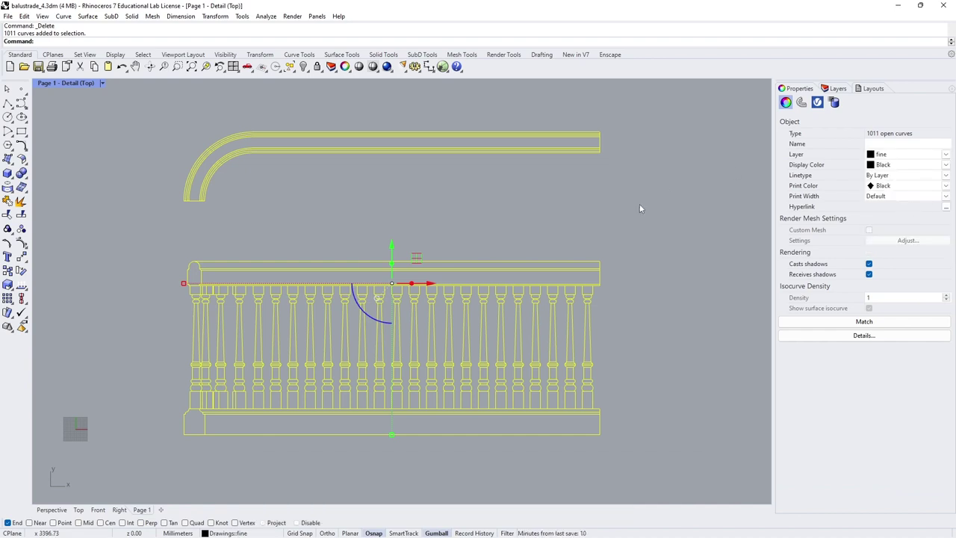
# - Delete the empty Visible layer together with its Curves sublayer
pyautogui.click(843, 89)
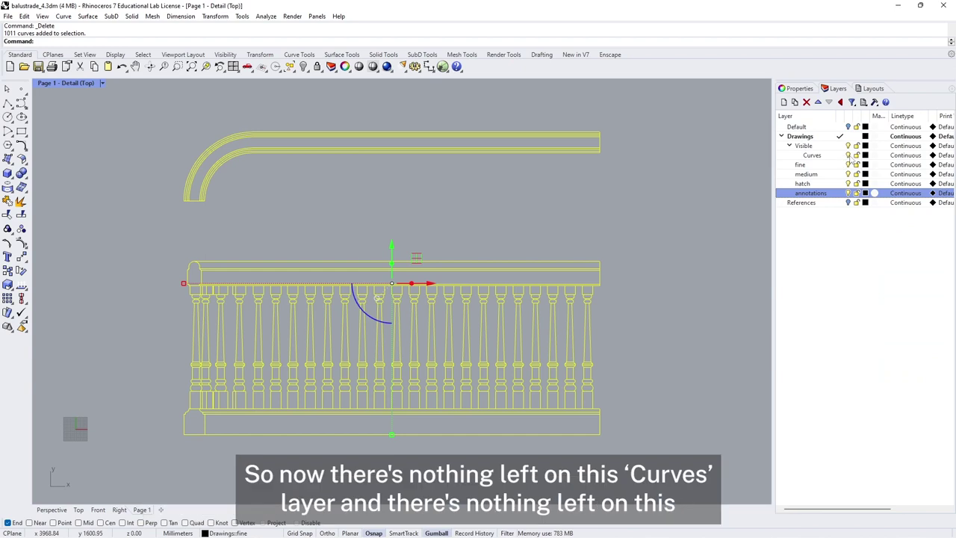
pyautogui.click(849, 156)
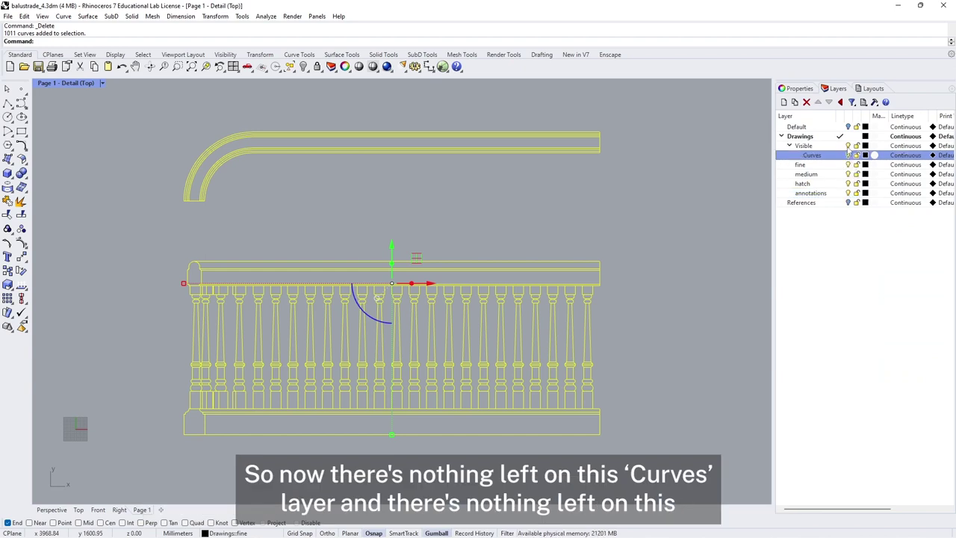
pyautogui.click(849, 145)
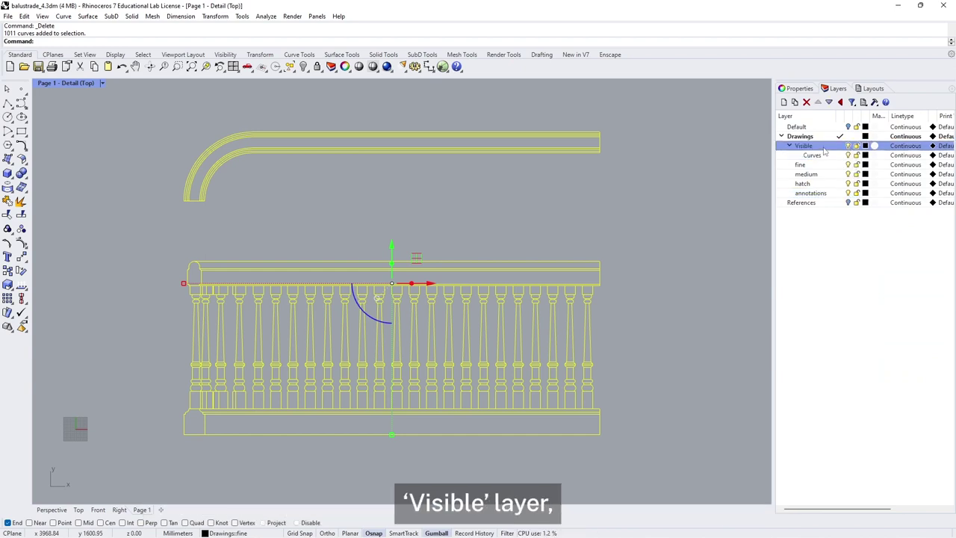
pyautogui.click(806, 102)
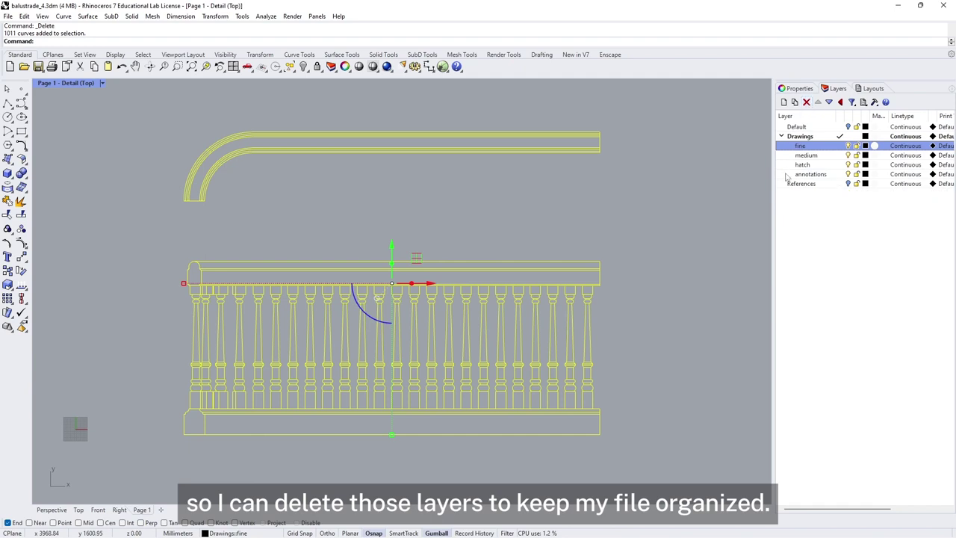
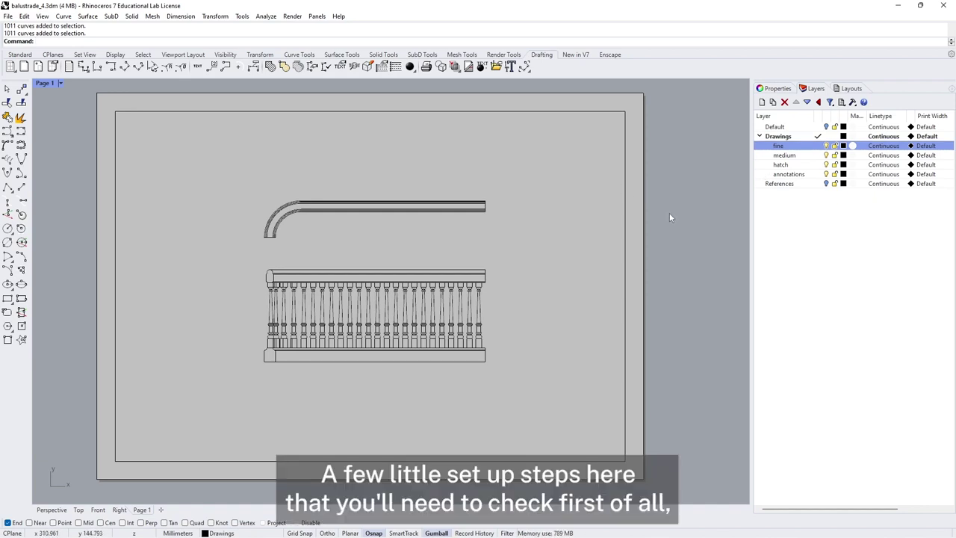
# - Set the print width and print color of all plan and elevation curves to By Layer
pyautogui.doubleClick(599, 230)
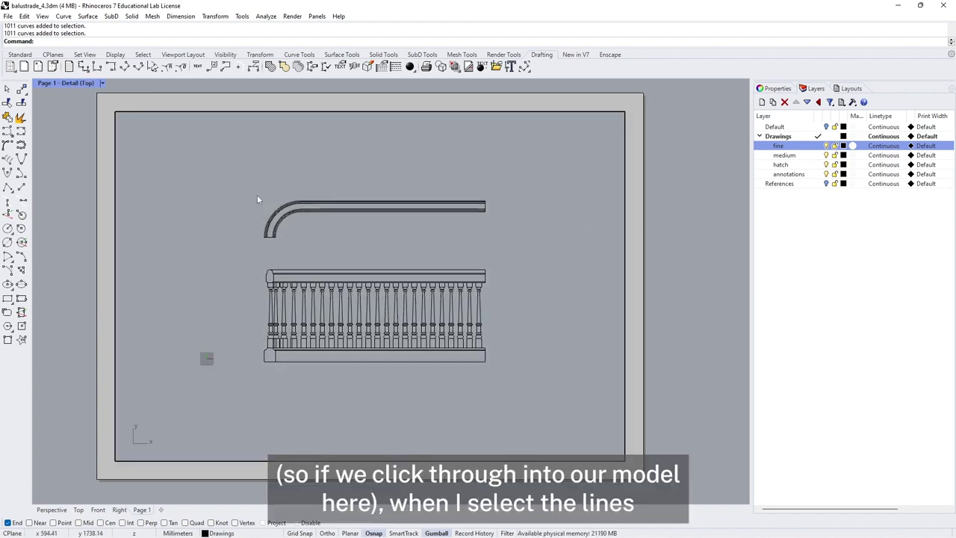
pyautogui.moveTo(309, 236); pyautogui.dragTo(559, 387)
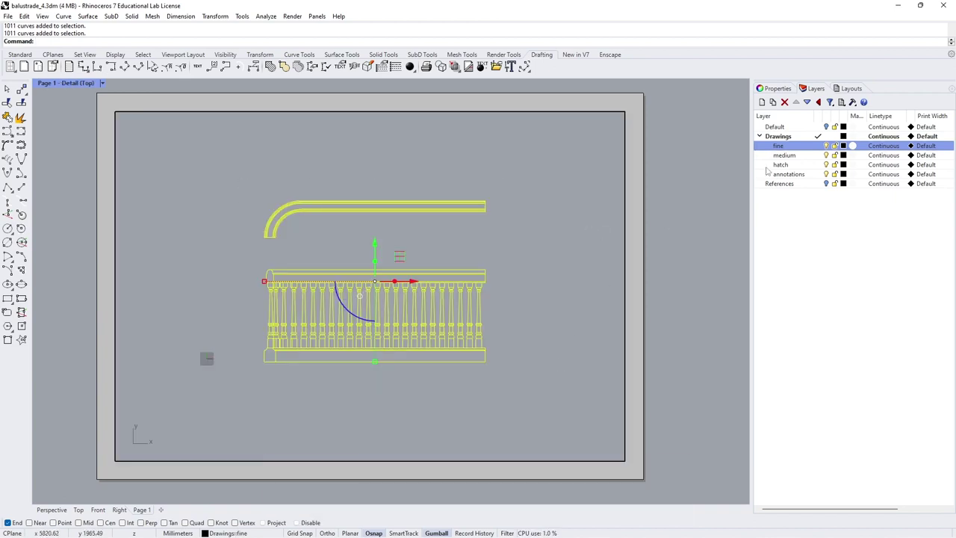
pyautogui.click(776, 89)
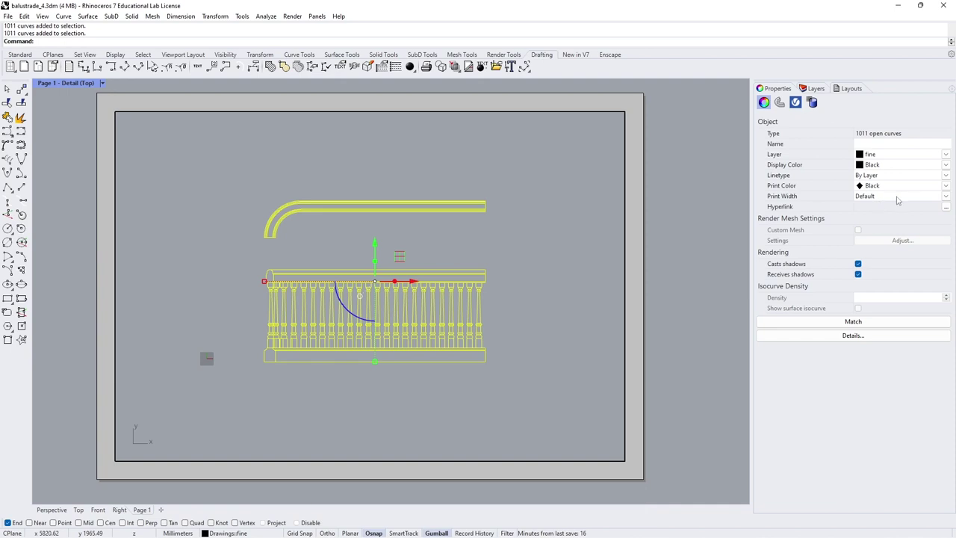
pyautogui.click(946, 197)
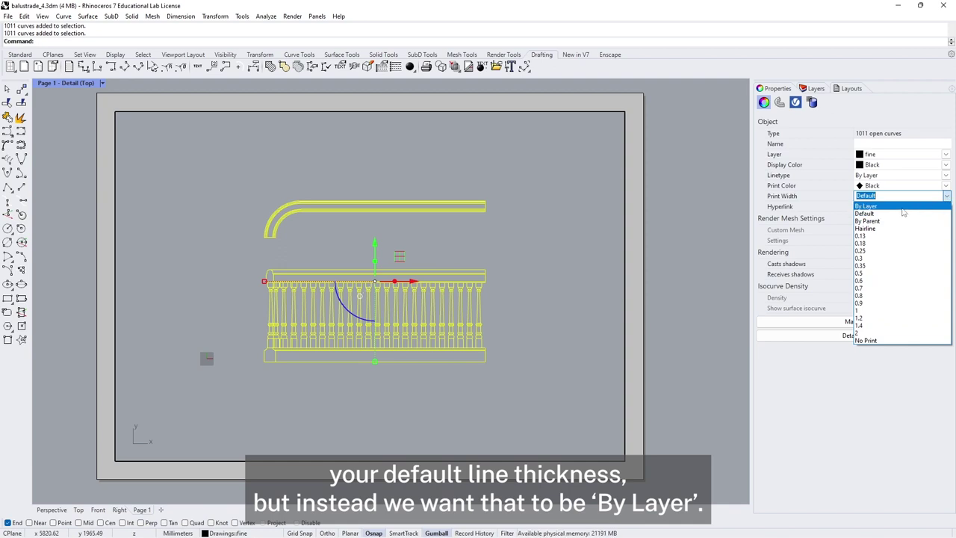
pyautogui.click(903, 208)
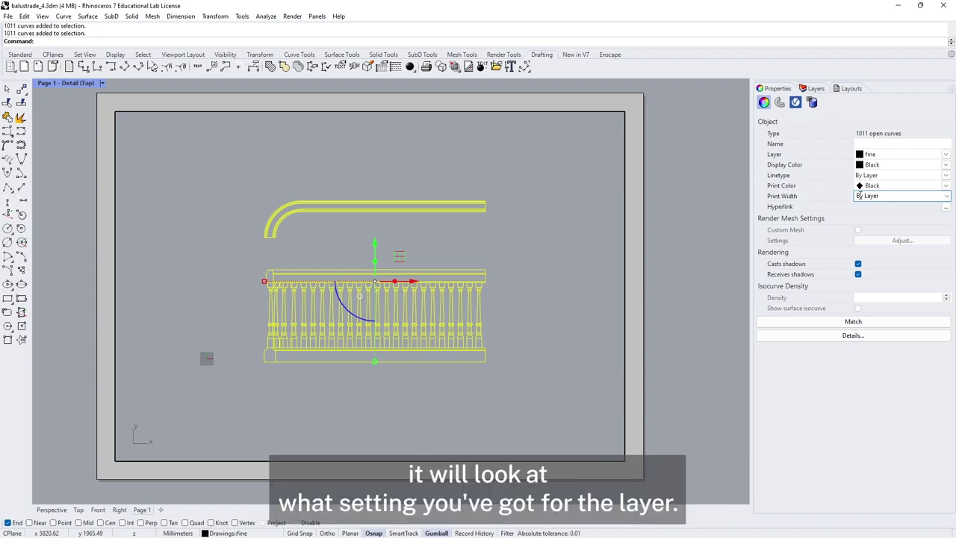
pyautogui.click(946, 186)
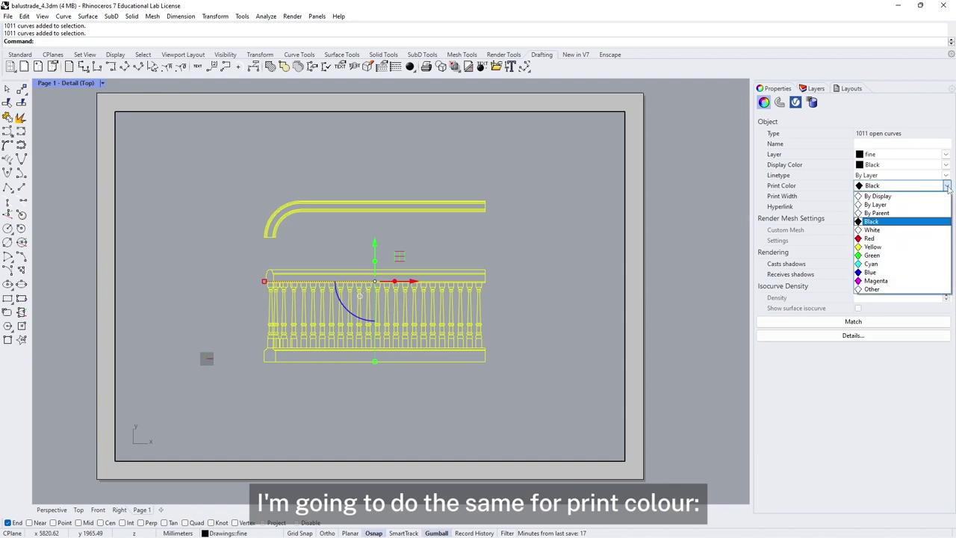
pyautogui.click(902, 205)
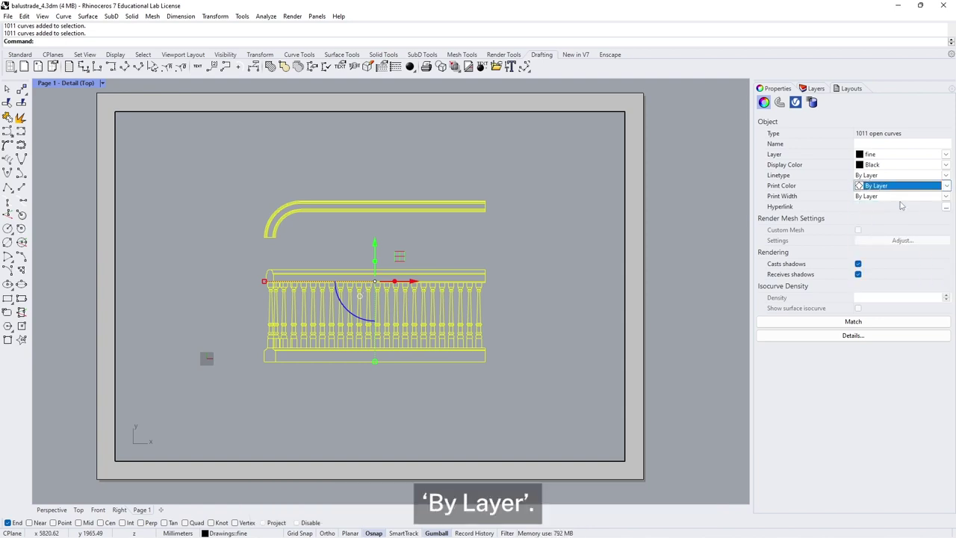
# - Return from the detail view to the page and set the fine layer's linetype to Dots
pyautogui.click(815, 89)
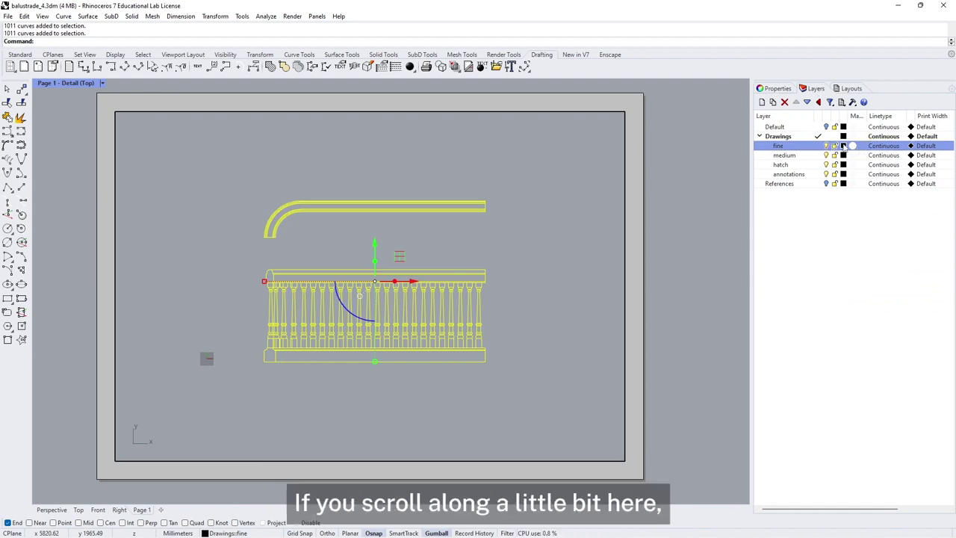
pyautogui.hscroll(2, 809, 149)
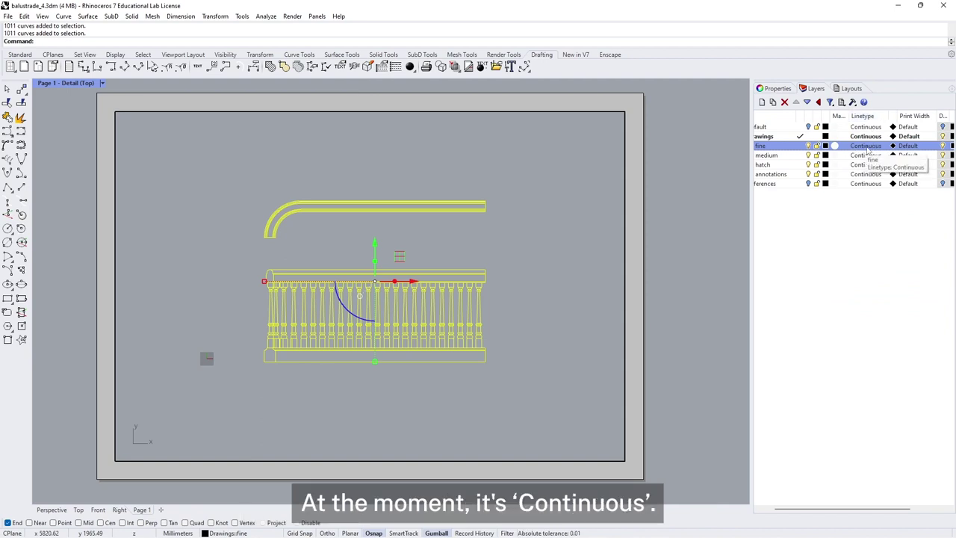
pyautogui.scroll(2, 478, 233)
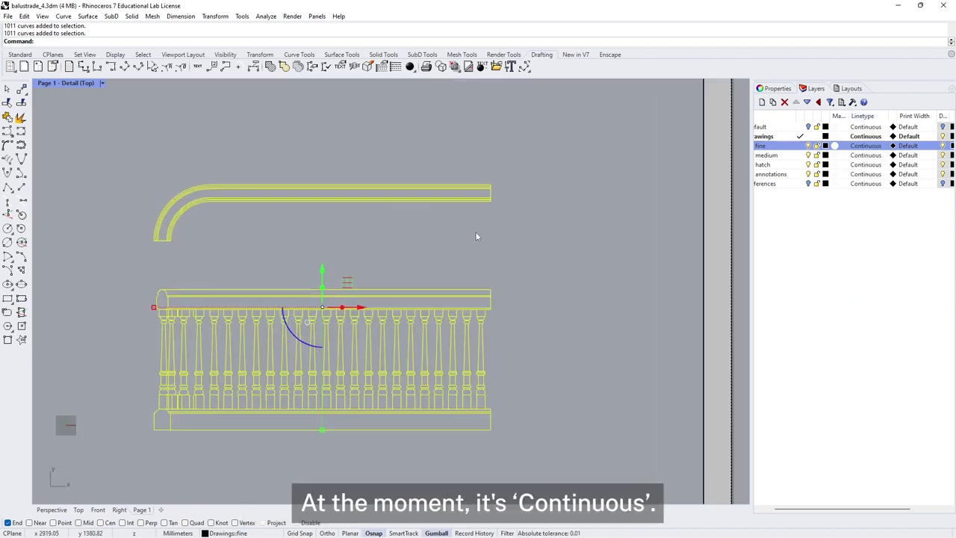
pyautogui.doubleClick(738, 208)
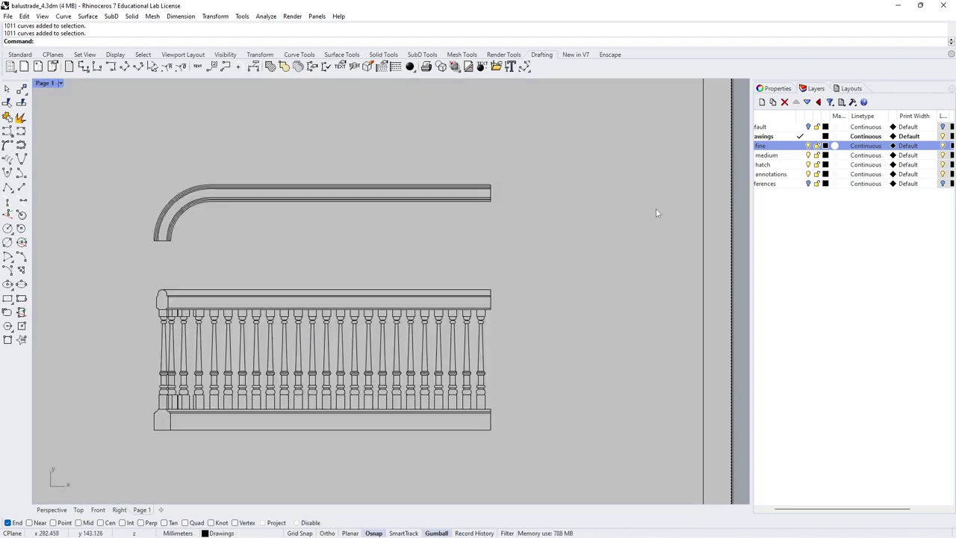
pyautogui.scroll(-3, 392, 206)
pyautogui.moveTo(392, 205); pyautogui.dragTo(429, 222, button='right')
pyautogui.scroll(3, 425, 218)
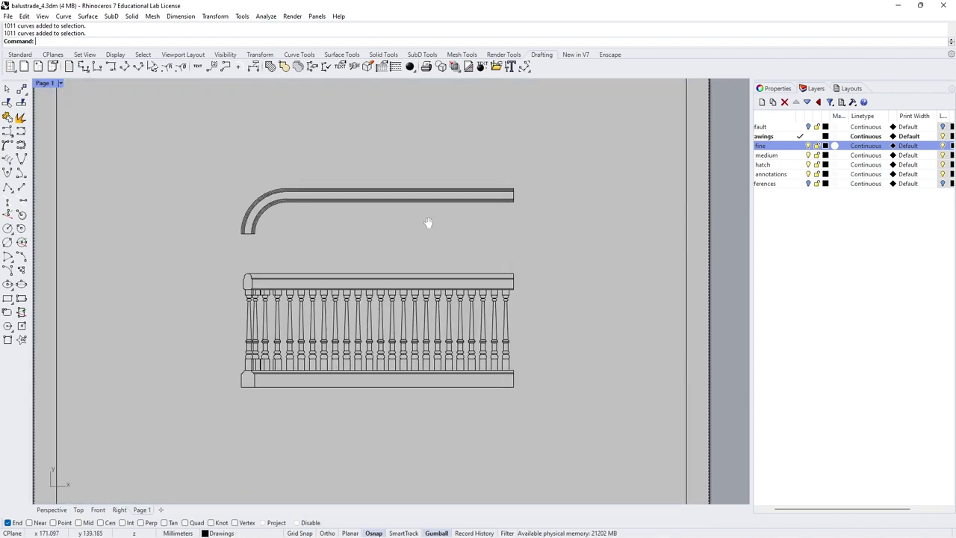
pyautogui.click(867, 146)
pyautogui.click(387, 277)
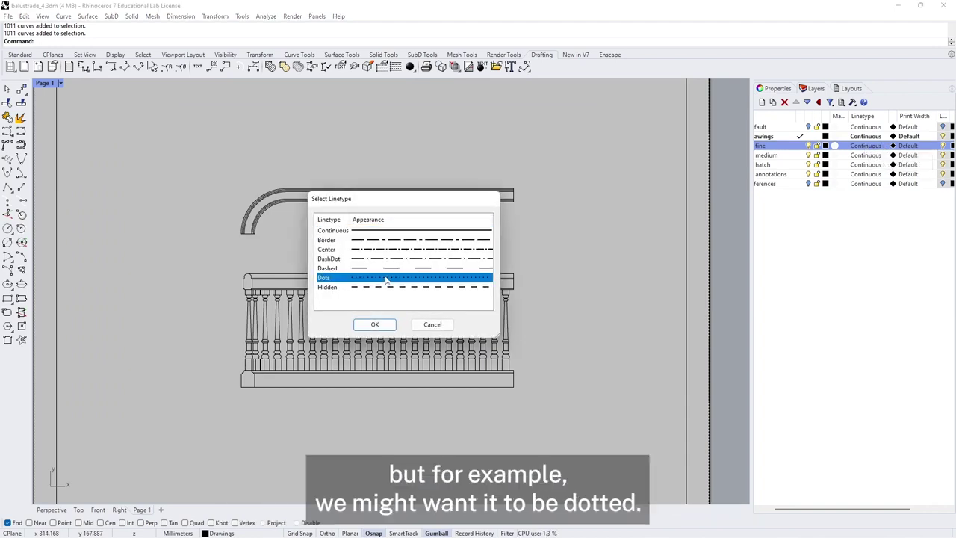
pyautogui.click(375, 324)
pyautogui.scroll(1, 359, 288)
pyautogui.scroll(1, 360, 289)
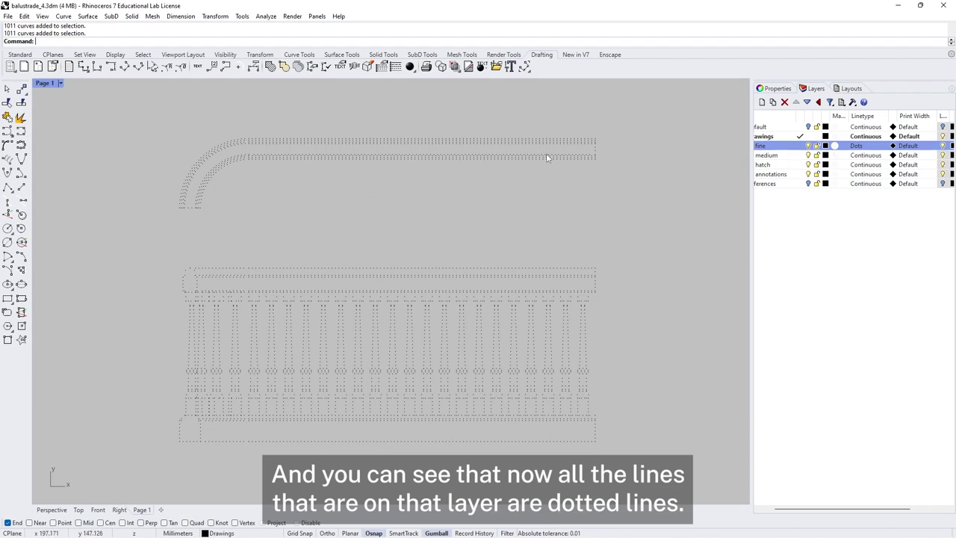
# - Set the fine layer's linetype to Continuous
pyautogui.click(857, 146)
pyautogui.click(382, 231)
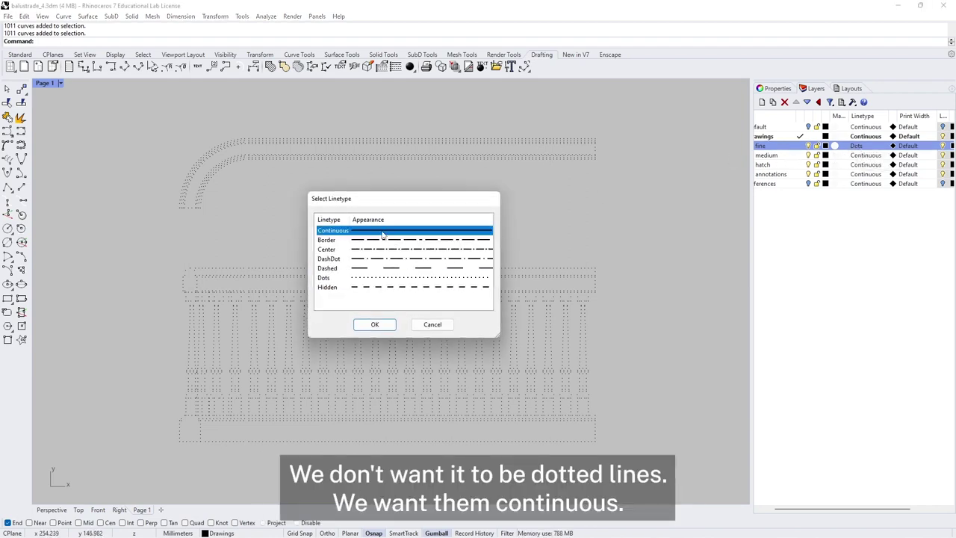
pyautogui.click(375, 324)
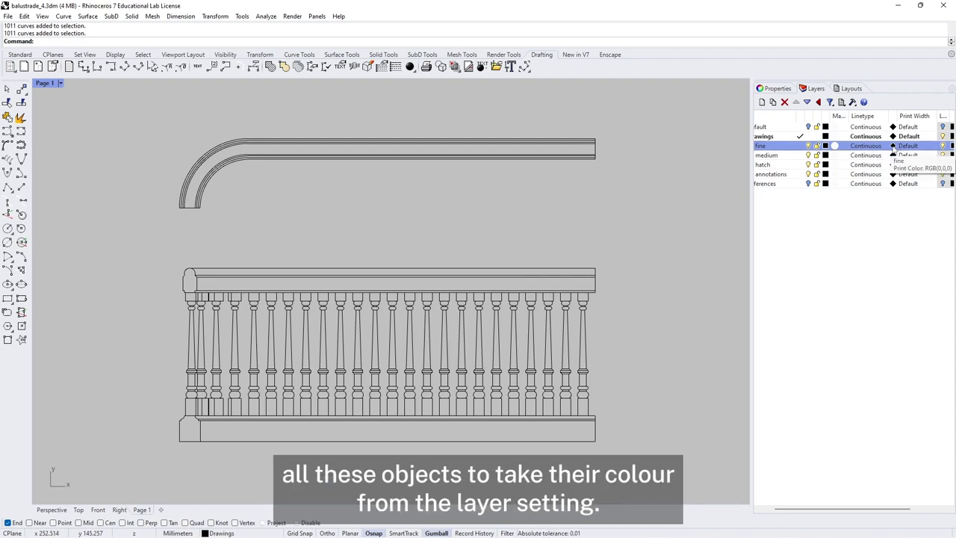
# - Set the fine layer's print color to red
pyautogui.click(894, 147)
pyautogui.moveTo(380, 291); pyautogui.dragTo(372, 273)
pyautogui.click(499, 417)
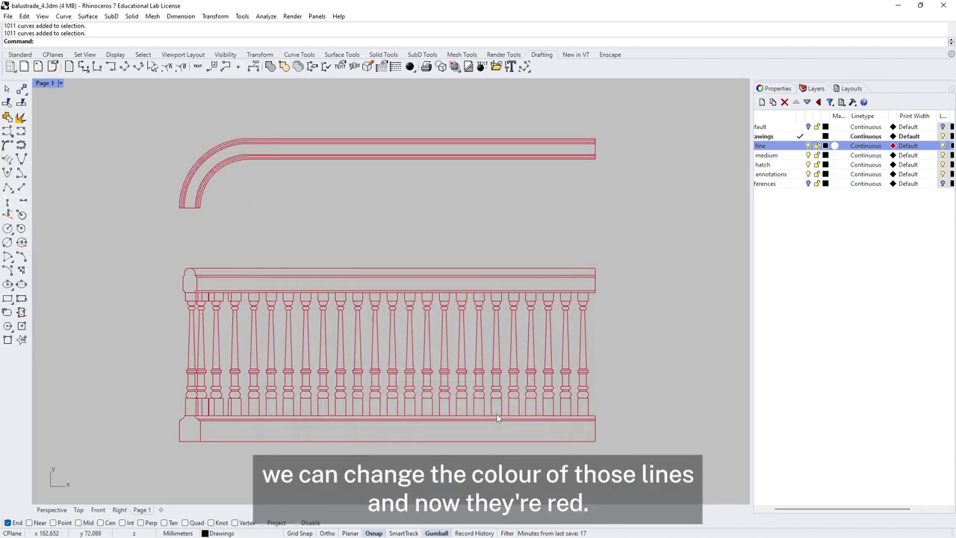
# - Change the fine layer's print color back to black
pyautogui.click(894, 148)
pyautogui.moveTo(431, 286); pyautogui.dragTo(365, 336)
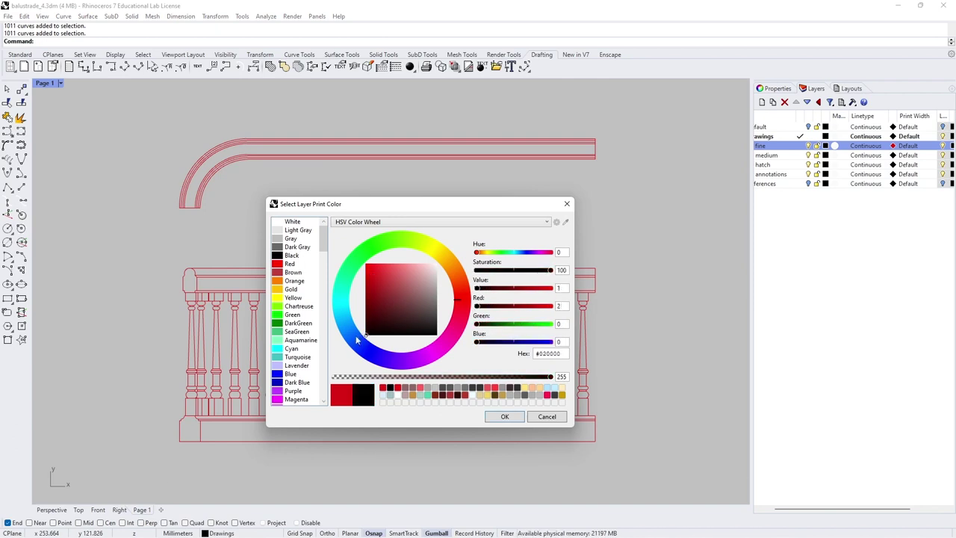
pyautogui.click(497, 423)
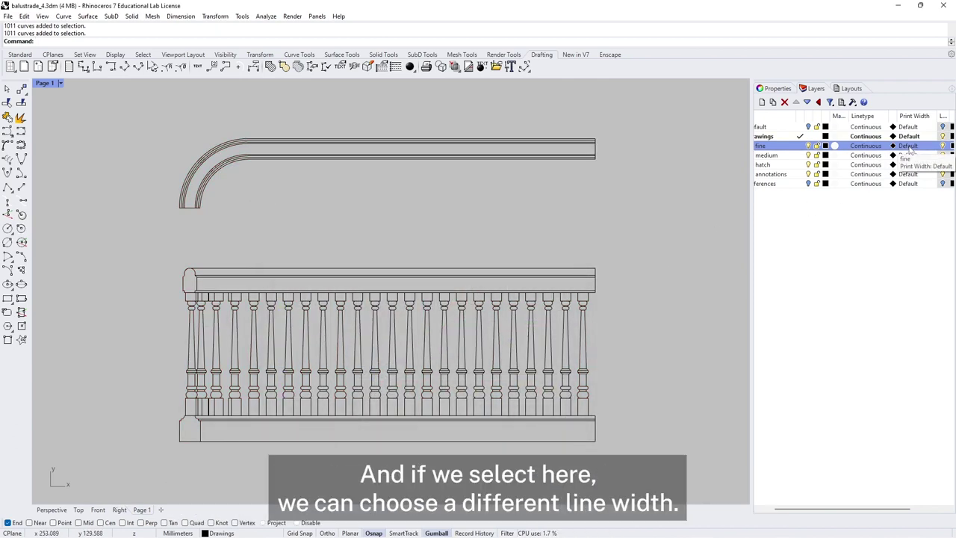
# - Set the fine layer's print width to 1.2 mm
pyautogui.click(908, 147)
pyautogui.scroll(-5, 484, 272)
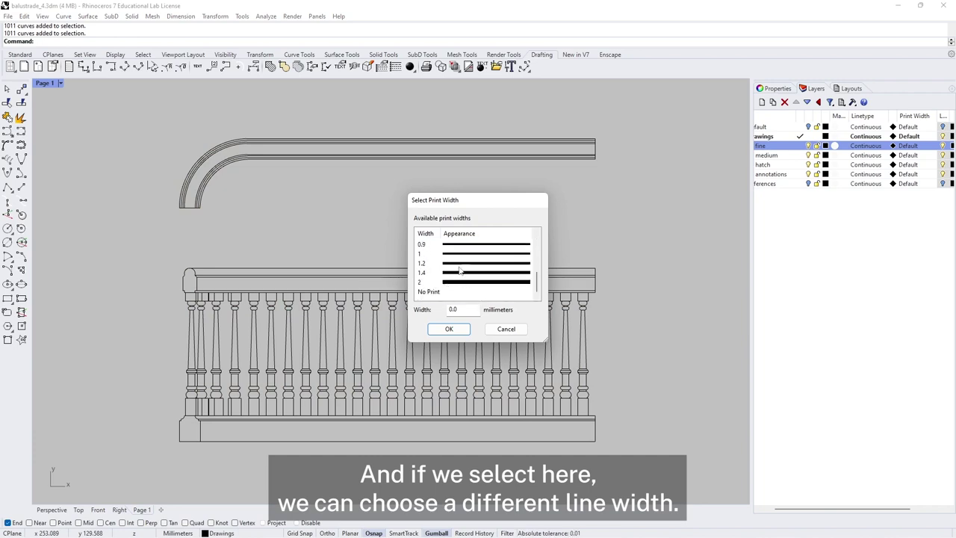
pyautogui.click(459, 263)
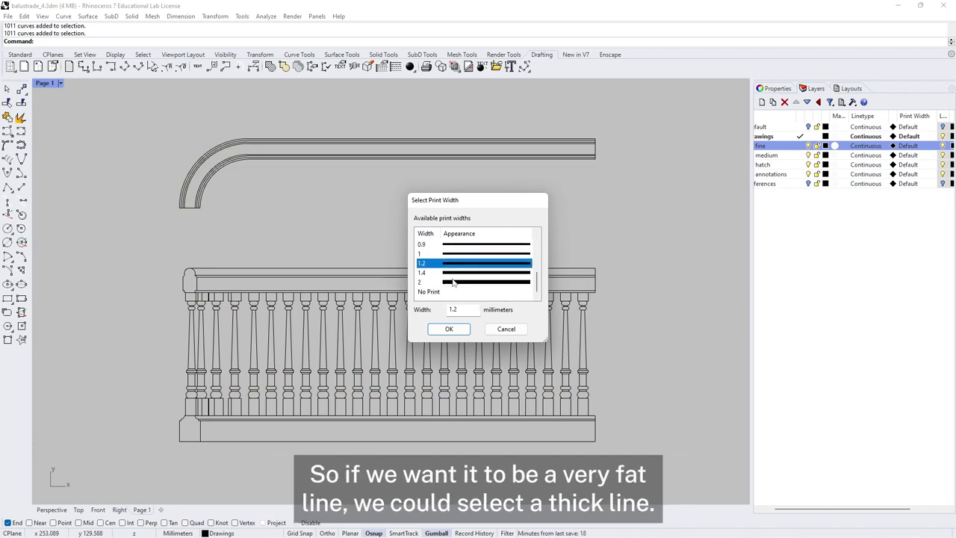
pyautogui.click(449, 330)
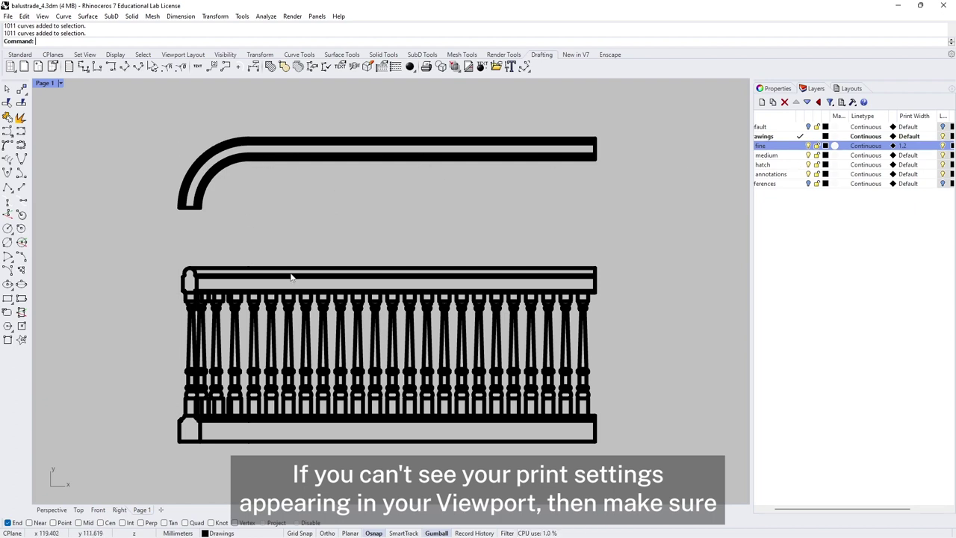
# - Enter the page's detail view to compare how line thickness displays there, and return to the page layout
pyautogui.scroll(-3, 140, 159)
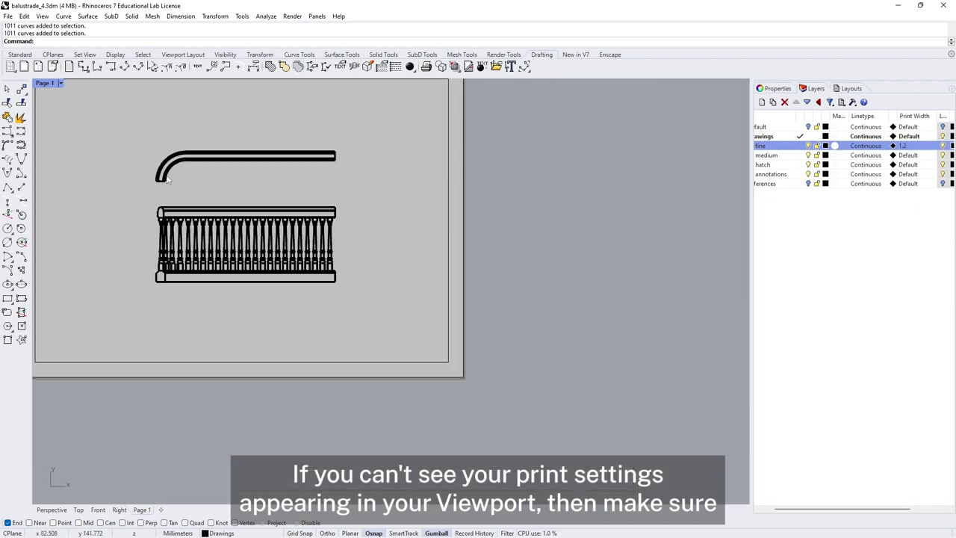
pyautogui.doubleClick(389, 203)
pyautogui.scroll(-2, 269, 153)
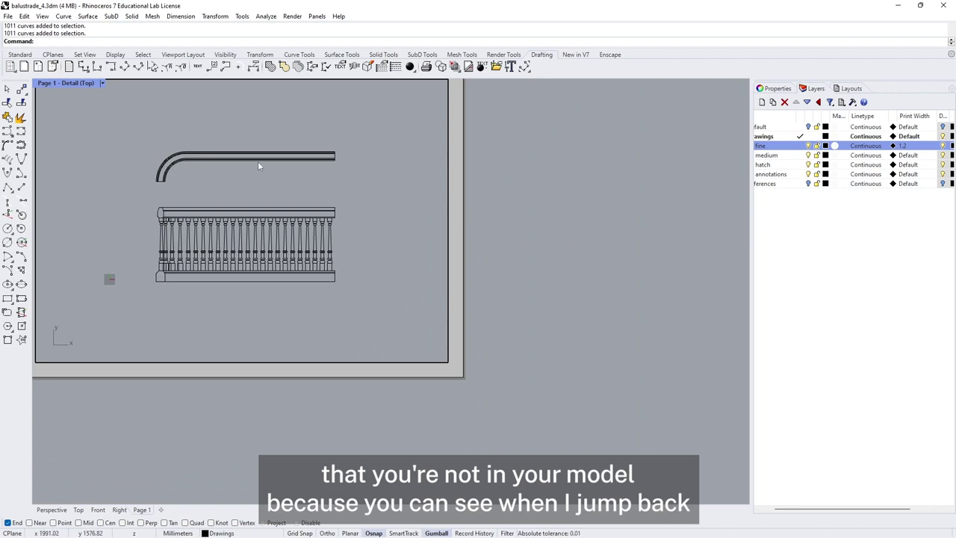
pyautogui.scroll(2, 231, 231)
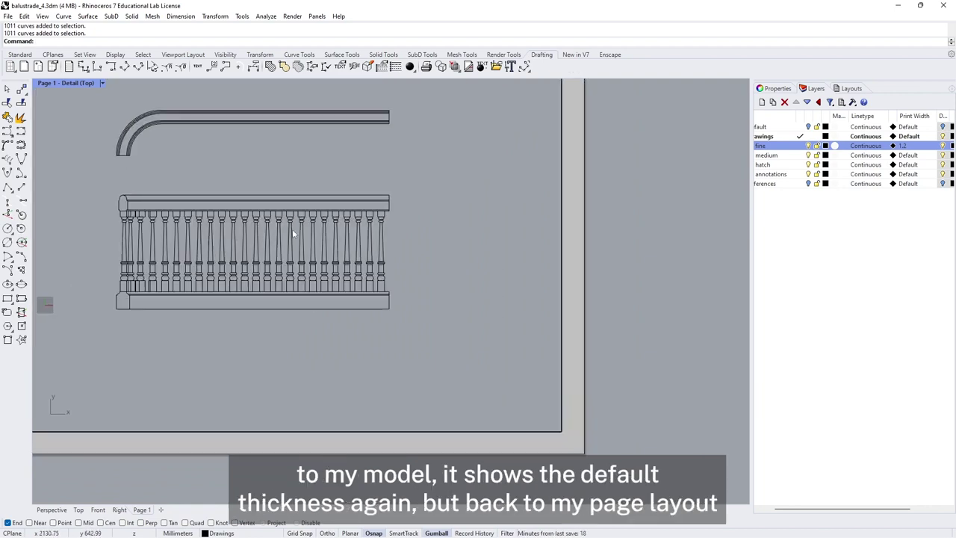
pyautogui.doubleClick(638, 244)
pyautogui.scroll(-3, 568, 232)
pyautogui.scroll(1, 515, 258)
pyautogui.scroll(2, 515, 258)
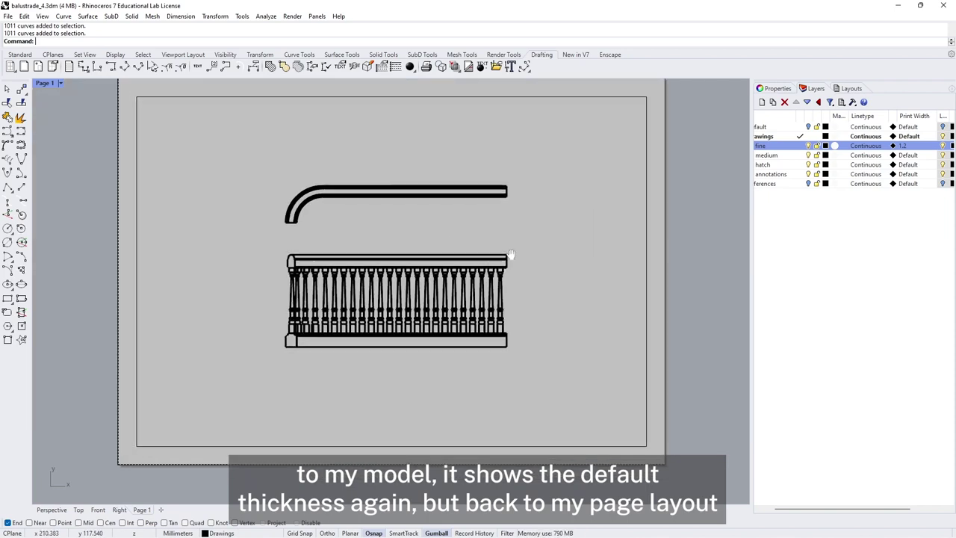
# - Turn the page's print preview off and back on to compare the displayed line widths
pyautogui.click(60, 83)
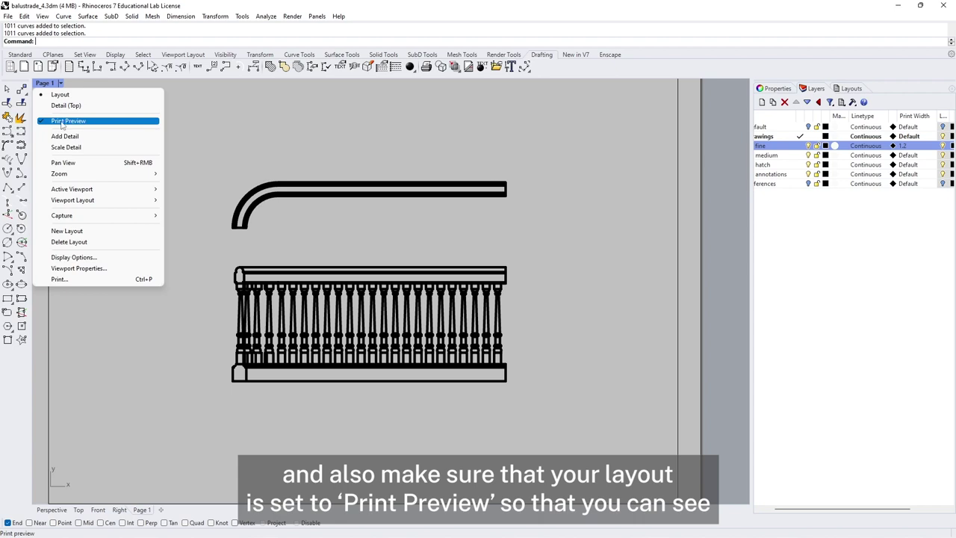
pyautogui.click(43, 121)
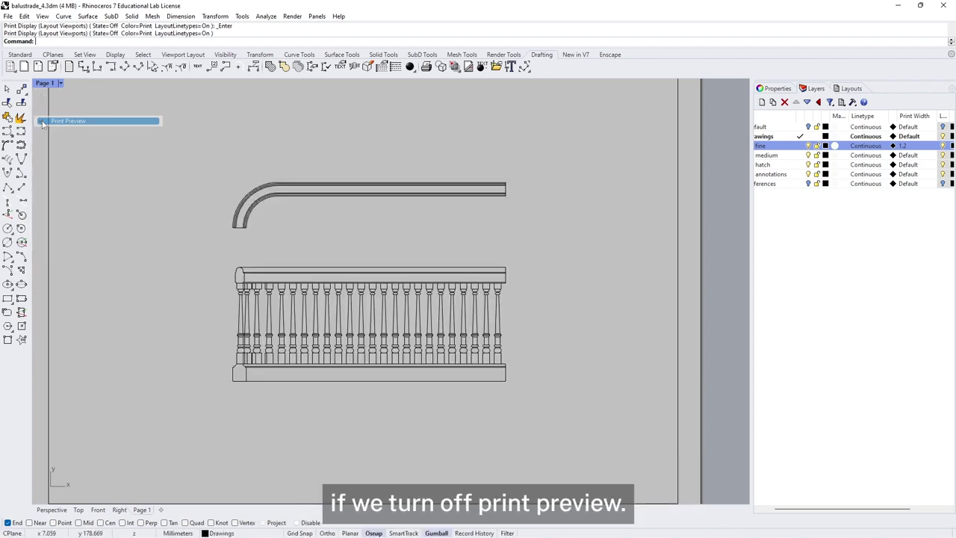
pyautogui.click(60, 82)
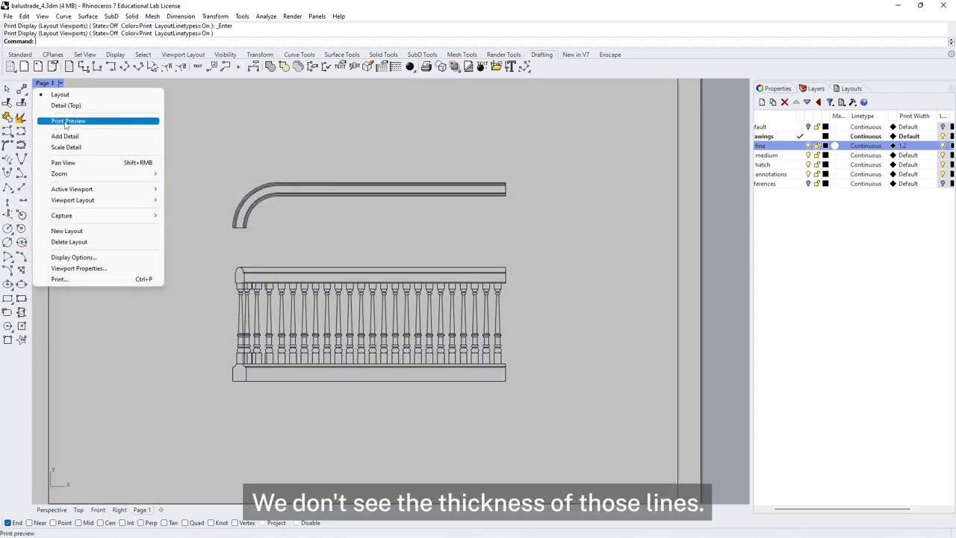
pyautogui.click(65, 123)
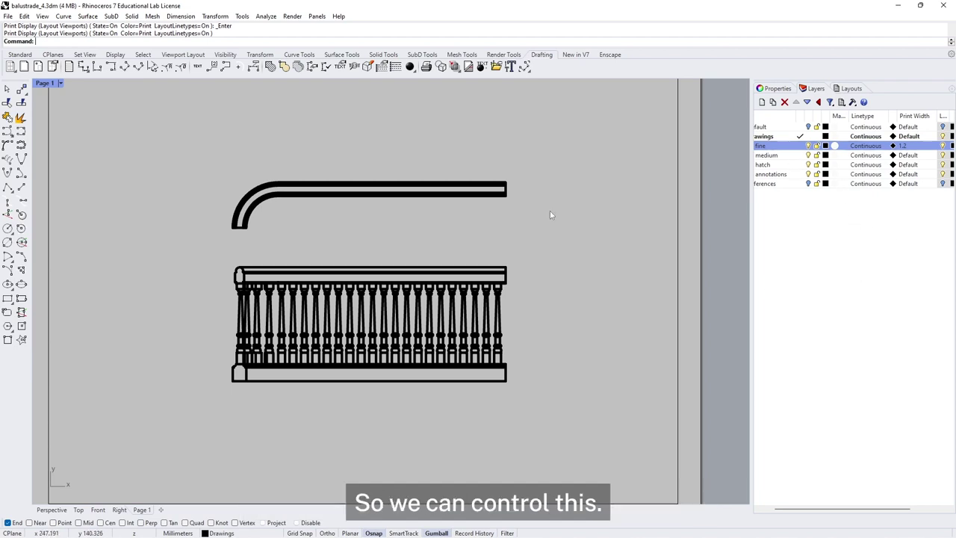
# - Set the fine layer's print width to 0.13 mm
pyautogui.scroll(2, 310, 218)
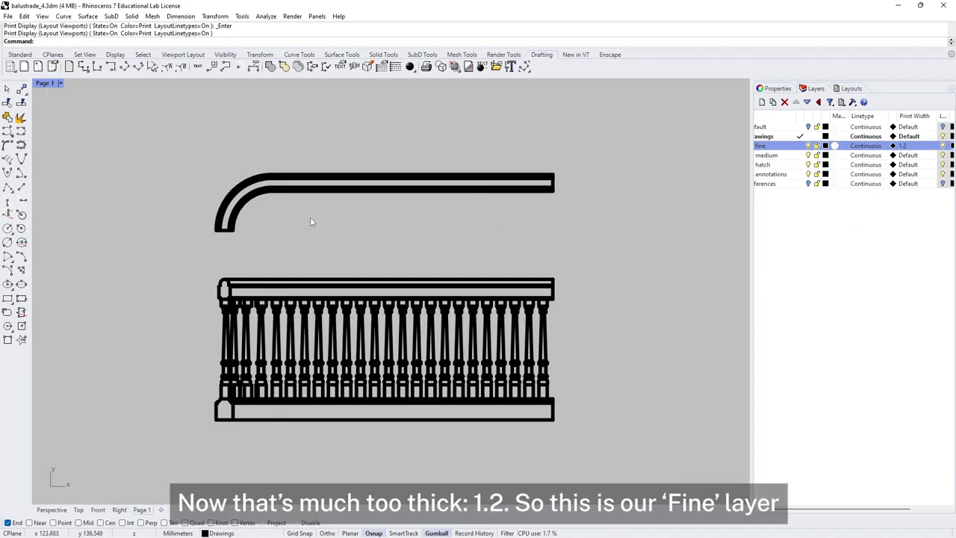
pyautogui.click(904, 148)
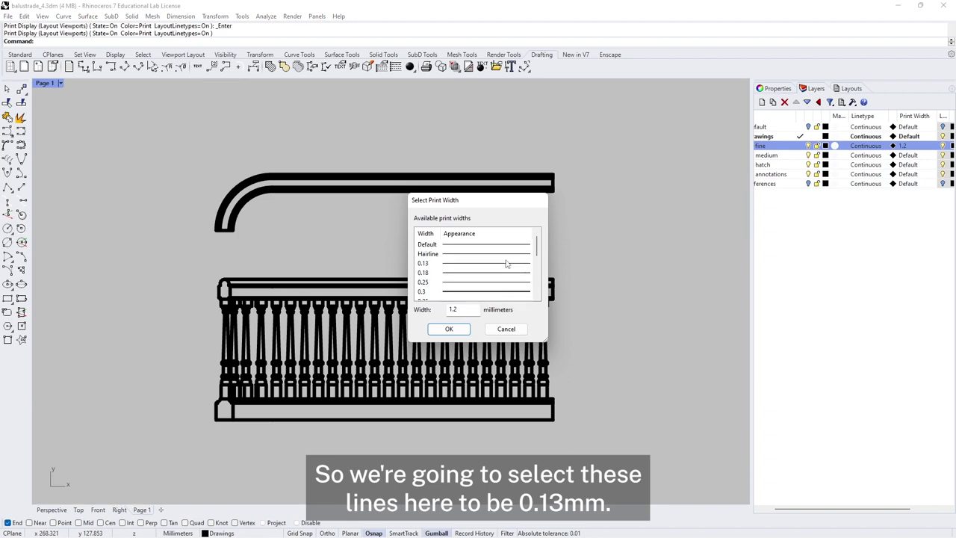
pyautogui.click(447, 268)
pyautogui.click(449, 329)
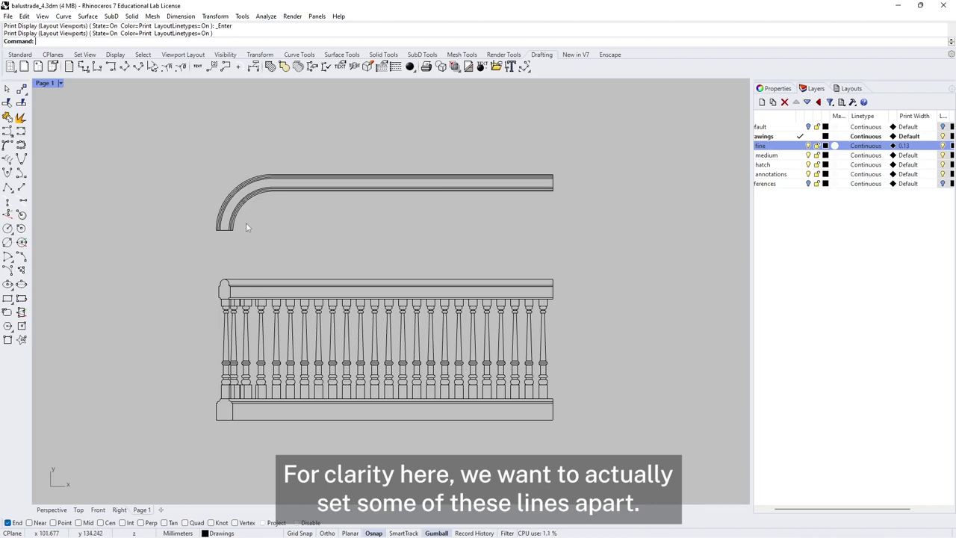
# - Enter the detail view, select the outer outline curves of the plan including both ends, and assign them to the medium layer
pyautogui.scroll(5, 246, 223)
pyautogui.scroll(2, 297, 262)
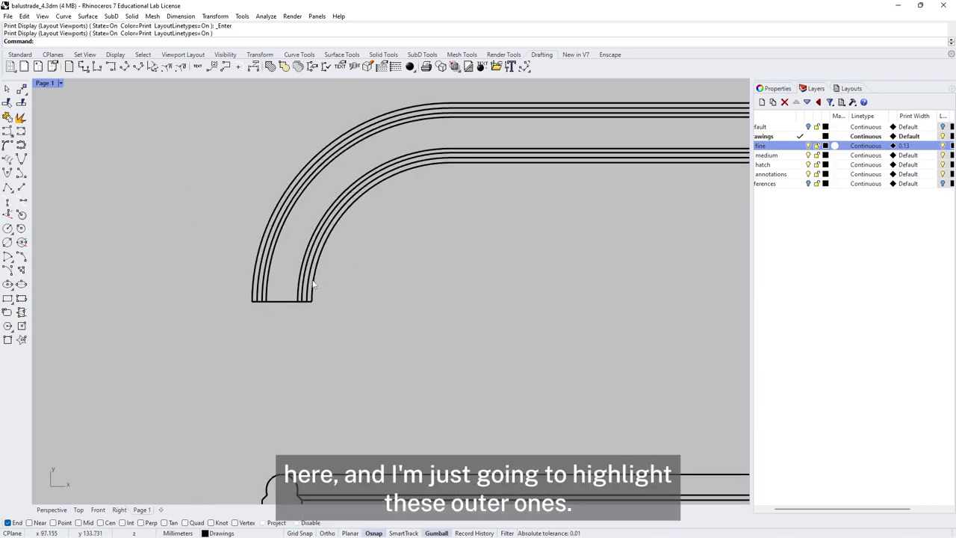
pyautogui.doubleClick(458, 231)
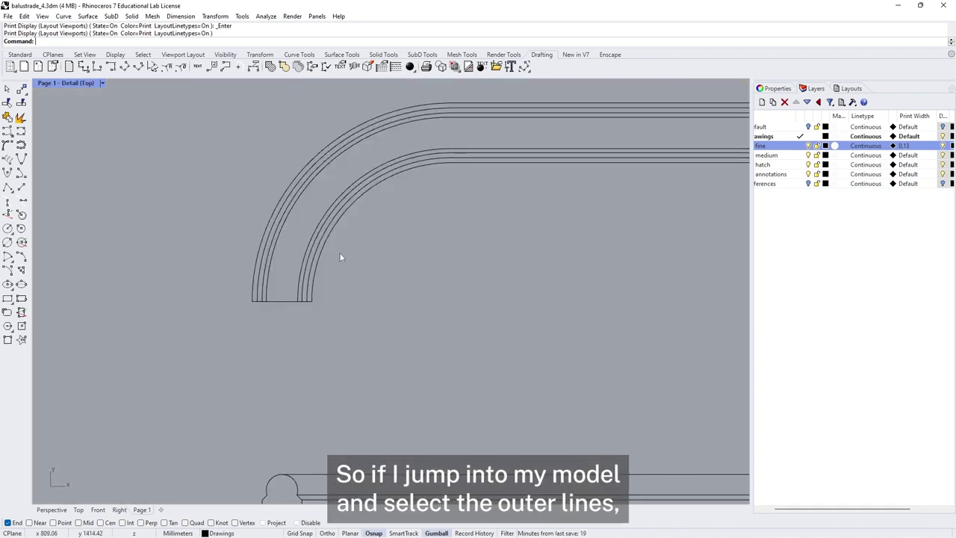
pyautogui.click(307, 296)
pyautogui.keyDown('shift'); pyautogui.click(284, 301); pyautogui.keyUp('shift')
pyautogui.scroll(3, 307, 307)
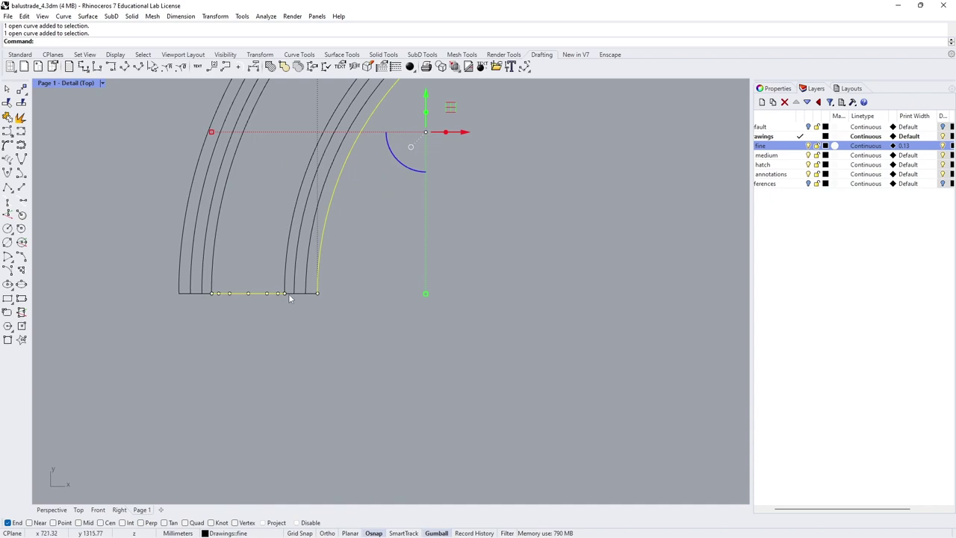
pyautogui.scroll(-5, 448, 393)
pyautogui.moveTo(448, 393); pyautogui.dragTo(529, 208, button='right')
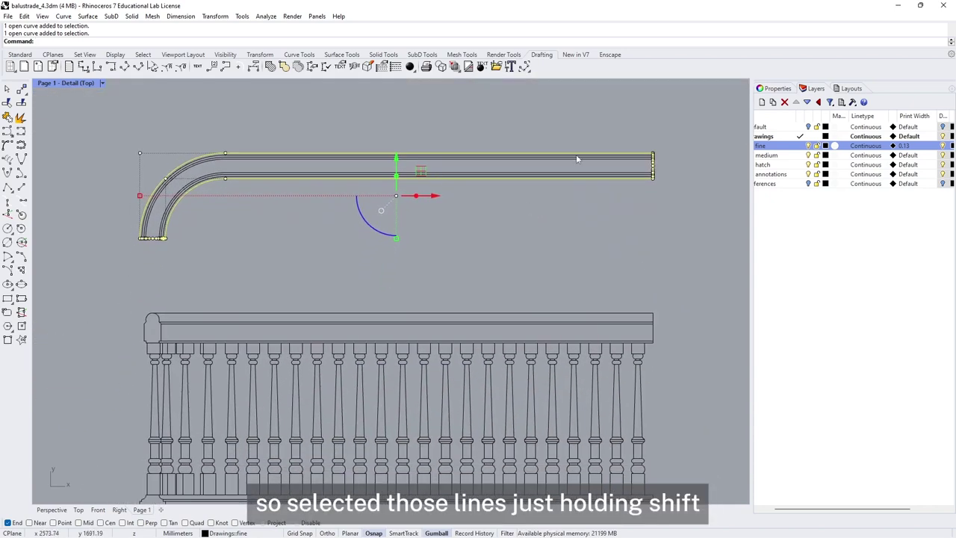
pyautogui.click(777, 89)
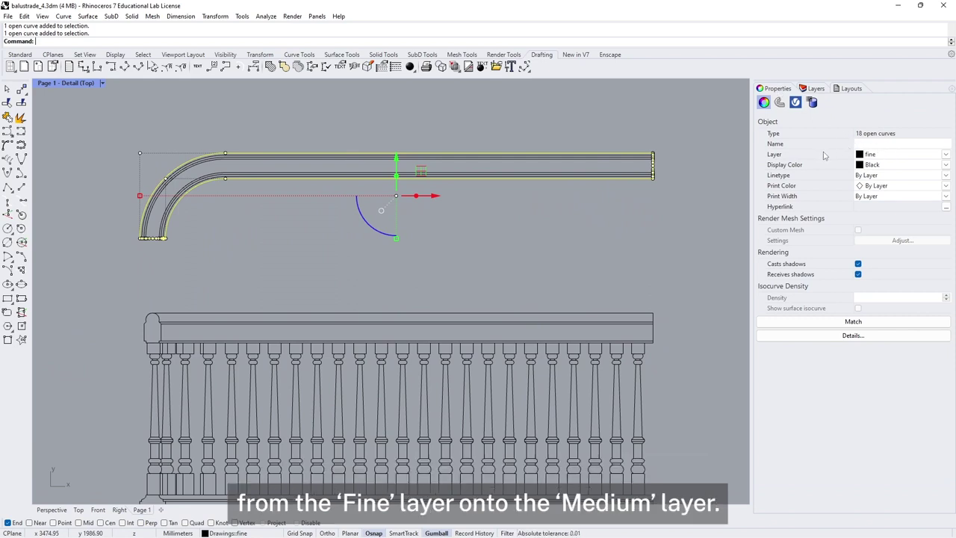
pyautogui.click(946, 157)
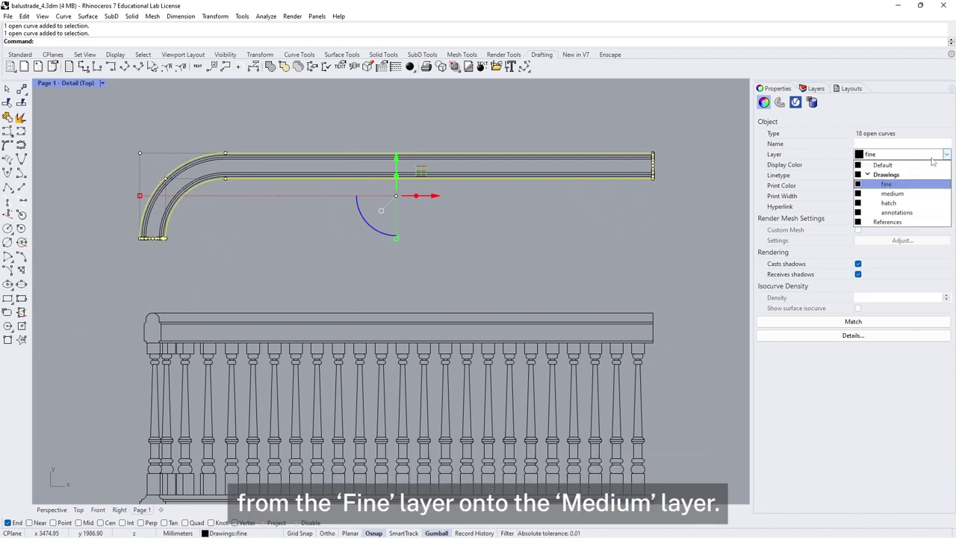
pyautogui.click(901, 192)
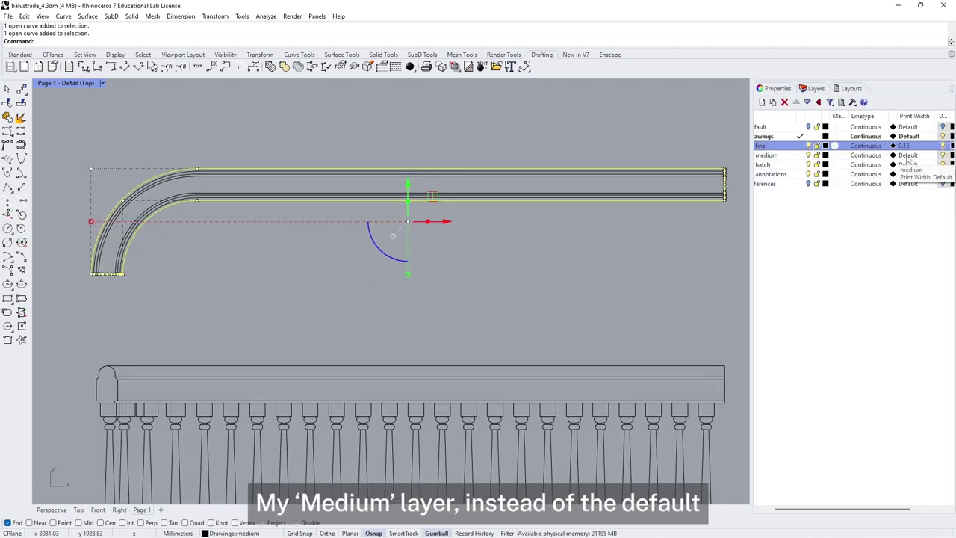
# - Set the medium layer's print width to 0.3 mm and return to the page to check the plan's line weights
pyautogui.click(909, 156)
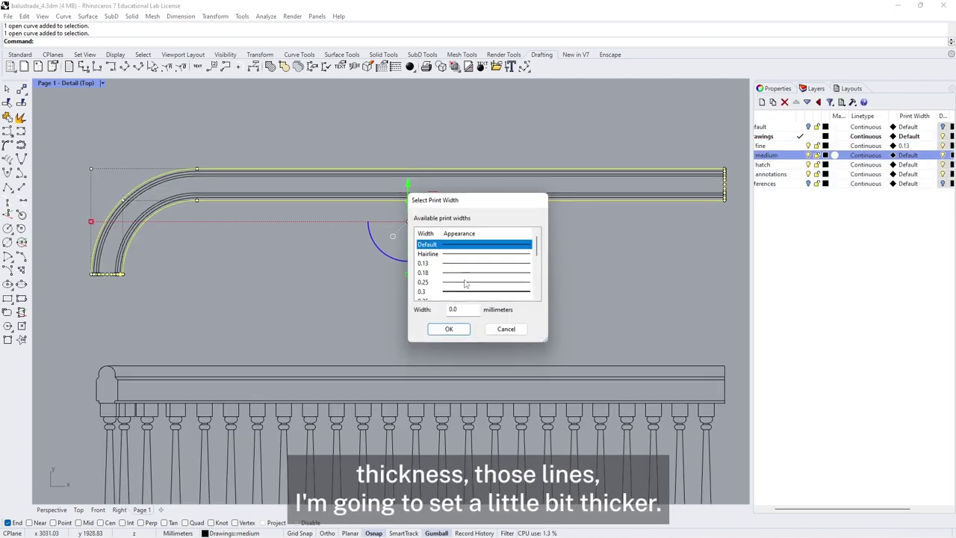
pyautogui.click(456, 292)
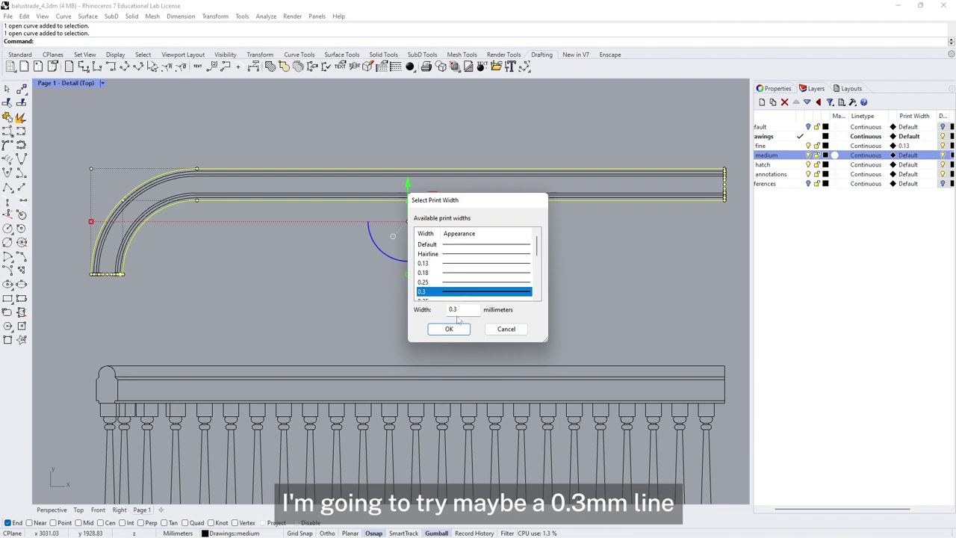
pyautogui.press('Return')
pyautogui.scroll(-4, 457, 314)
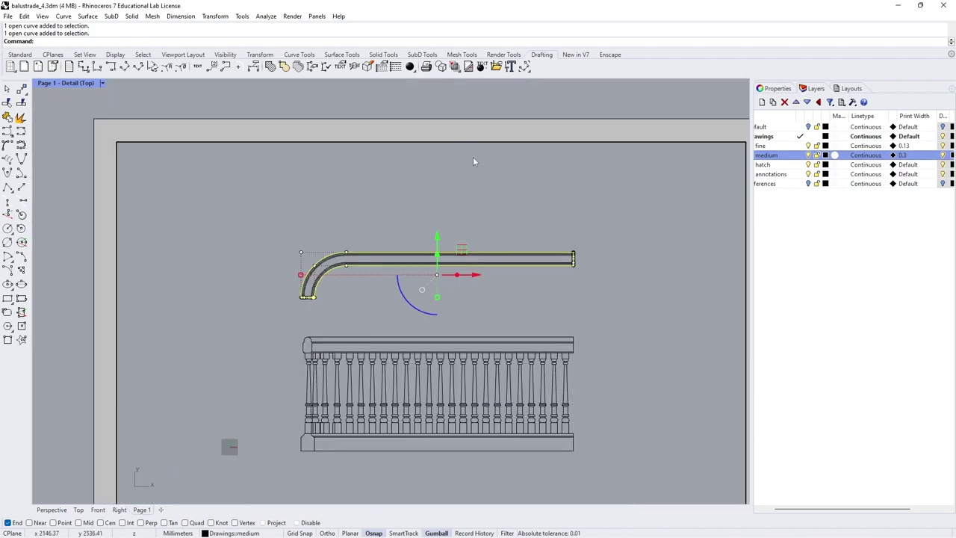
pyautogui.doubleClick(435, 112)
pyautogui.scroll(5, 421, 278)
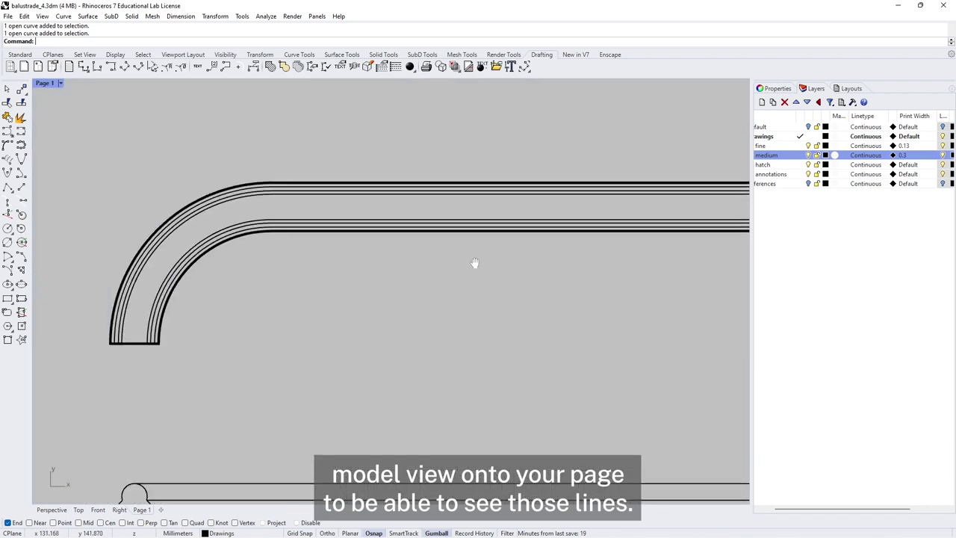
pyautogui.moveTo(402, 266); pyautogui.dragTo(421, 277, button='right')
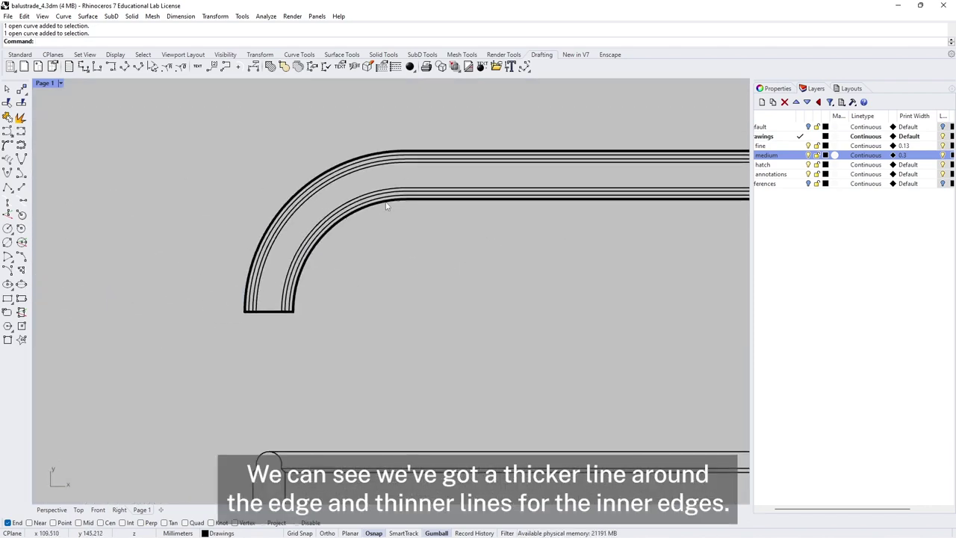
# - Set the fine layer's print width to Hairline
pyautogui.click(905, 146)
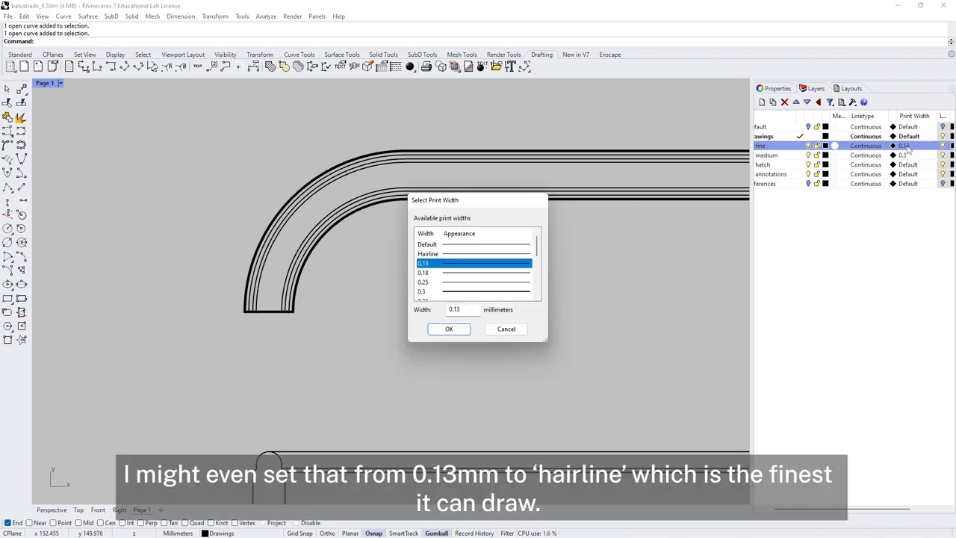
pyautogui.click(484, 256)
pyautogui.click(461, 330)
pyautogui.scroll(-3, 404, 245)
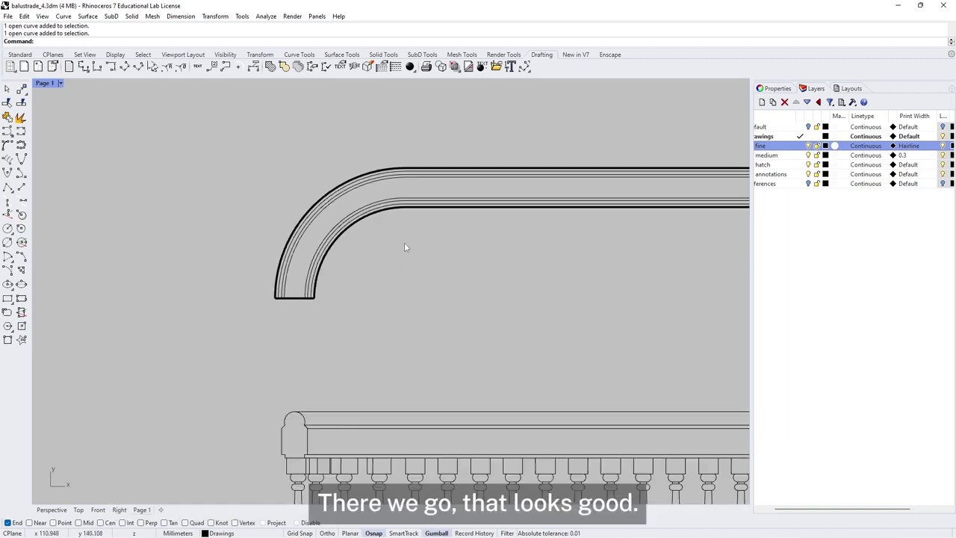
# - Enter the detail view, select the outline curves of the elevation's top and bottom rails and their end profiles, and assign them to the medium layer
pyautogui.moveTo(504, 281); pyautogui.dragTo(468, 222, button='right')
pyautogui.scroll(2, 369, 184)
pyautogui.moveTo(369, 184); pyautogui.dragTo(291, 228, button='right')
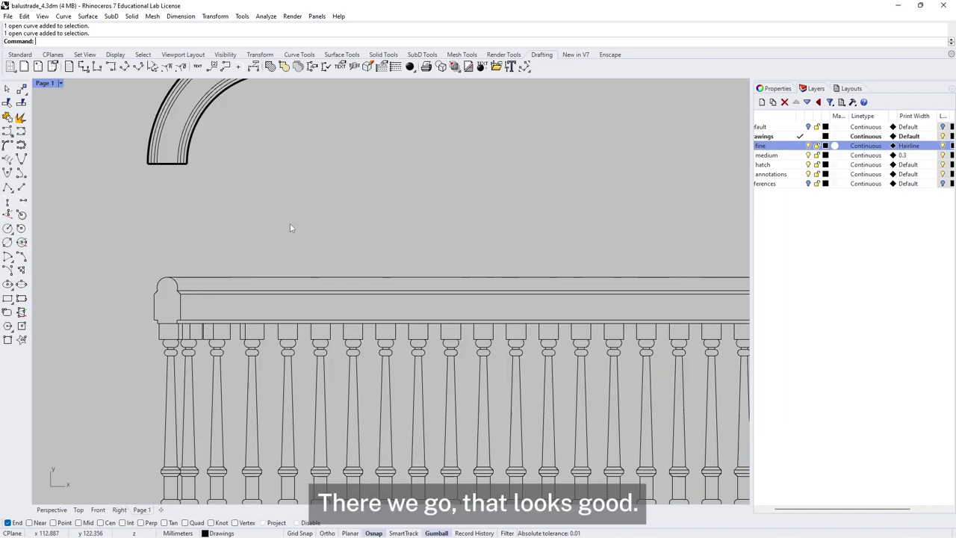
pyautogui.doubleClick(283, 228)
pyautogui.click(239, 277)
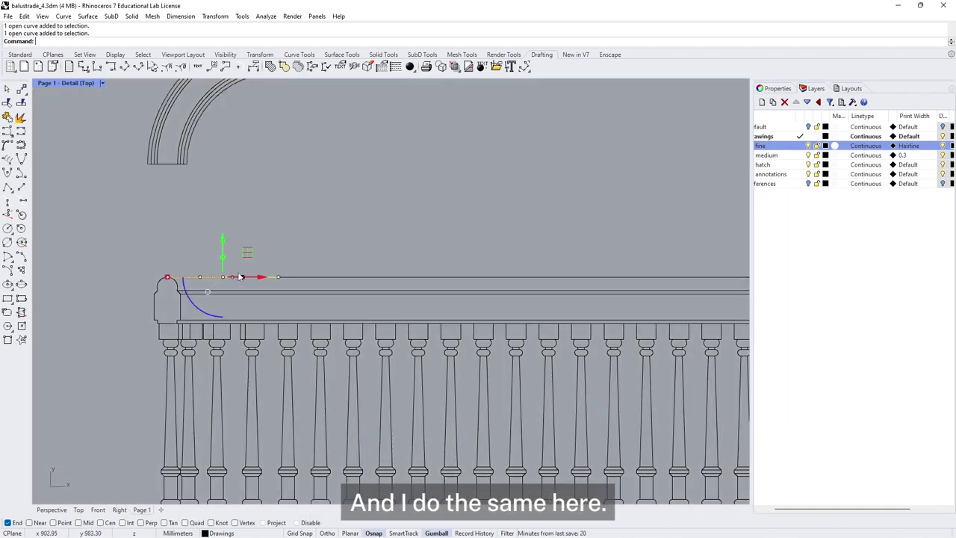
pyautogui.scroll(2, 240, 278)
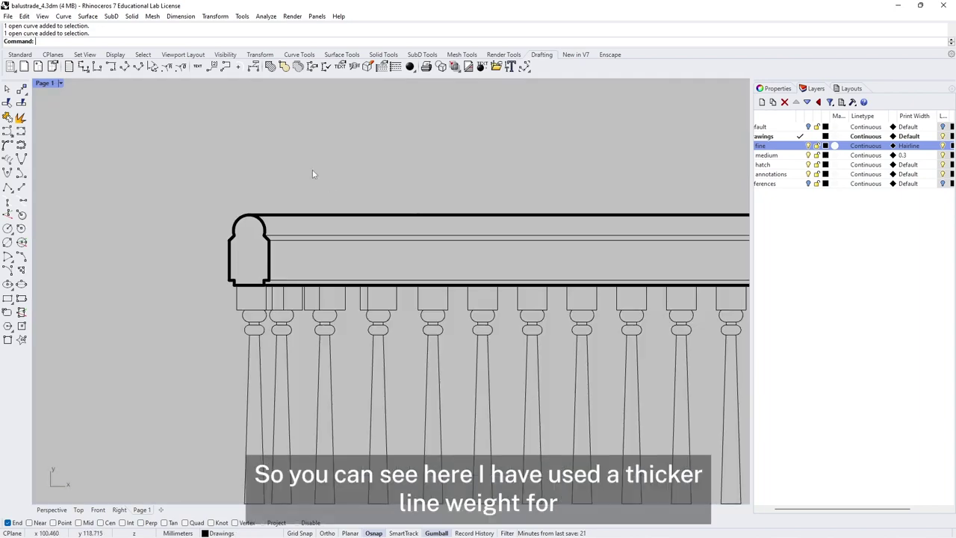
# - Examine the elevation's line weights on the page, comparing the top and bottom rails with the balusters and the plan
pyautogui.scroll(-2, 313, 174)
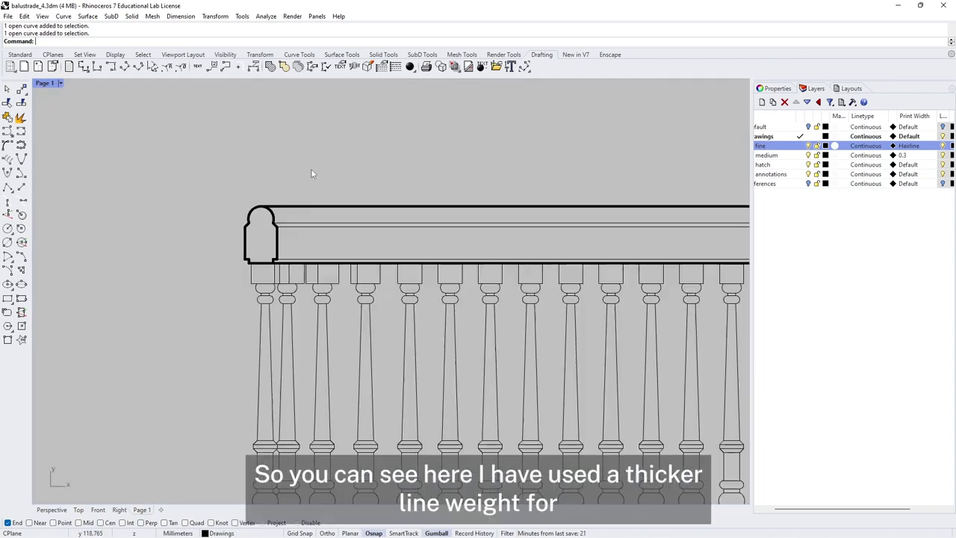
pyautogui.moveTo(376, 162); pyautogui.dragTo(338, 144, button='right')
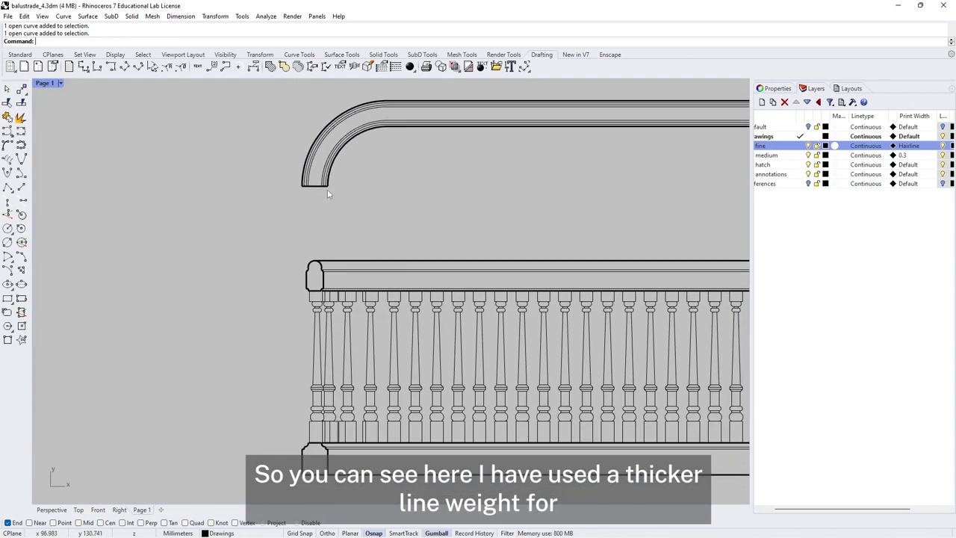
pyautogui.scroll(2, 327, 194)
pyautogui.moveTo(341, 267); pyautogui.dragTo(359, 150, button='right')
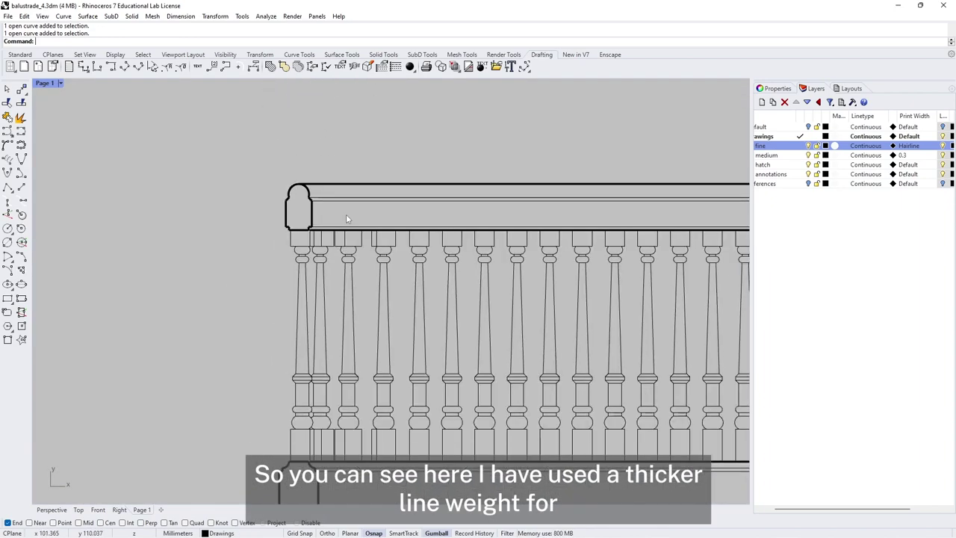
pyautogui.scroll(-2, 375, 228)
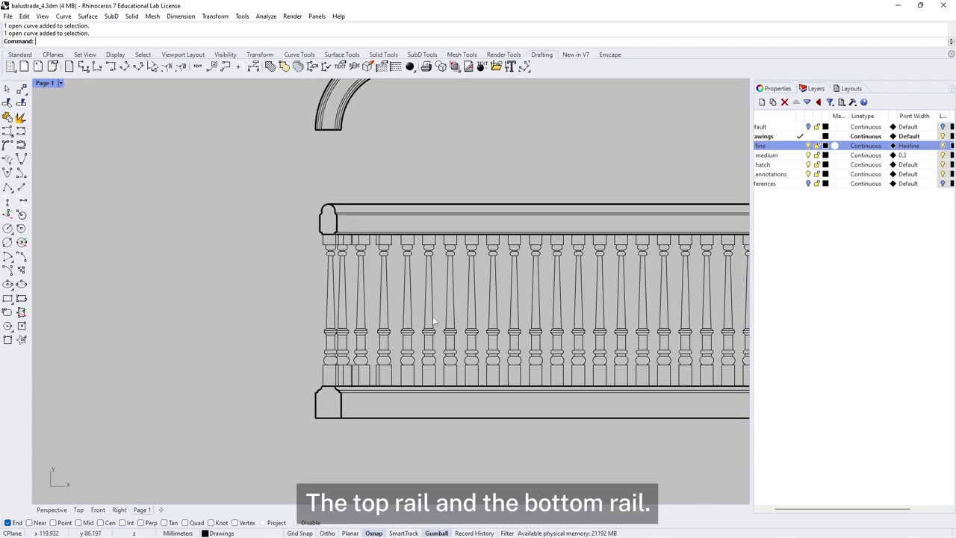
pyautogui.scroll(-2, 450, 359)
pyautogui.moveTo(442, 234); pyautogui.dragTo(356, 254, button='right')
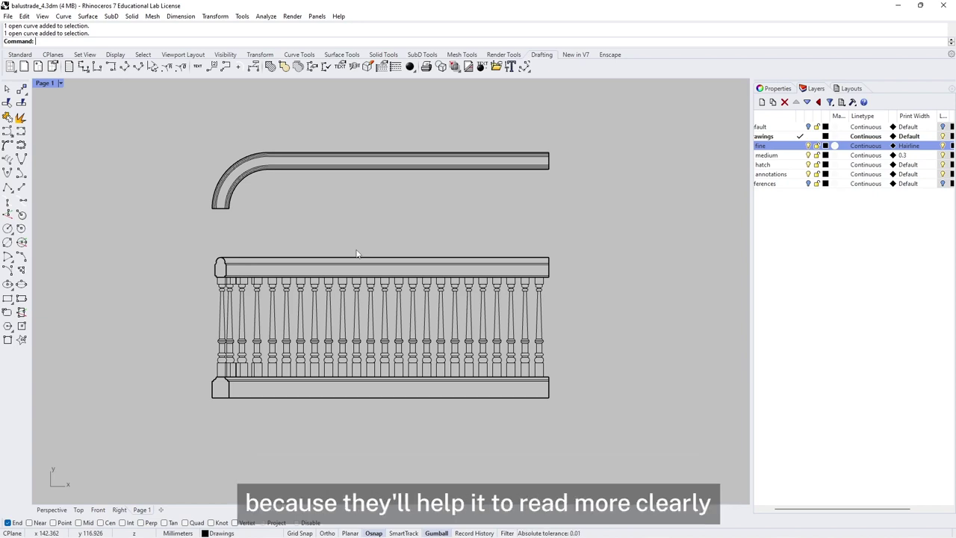
# - Set the medium layer's print width to 0.25 mm
pyautogui.click(906, 155)
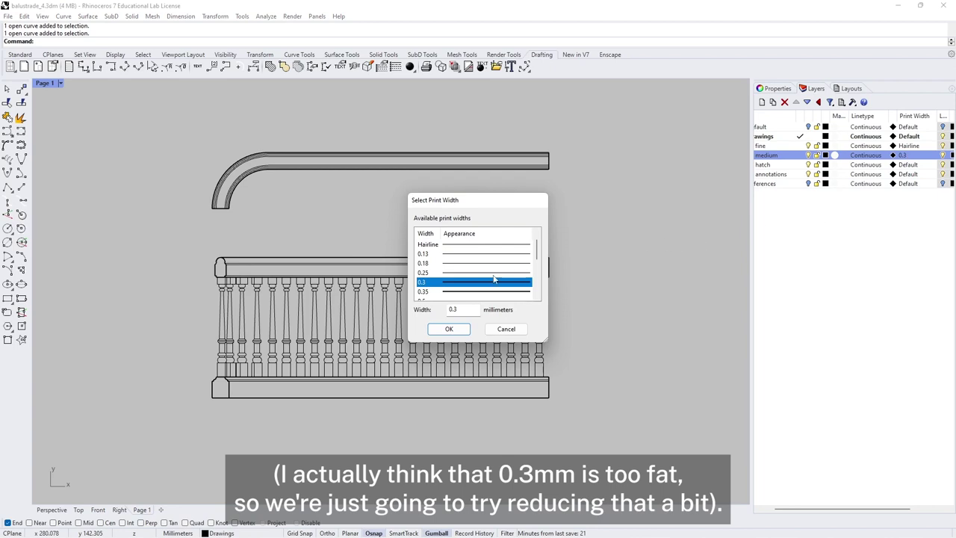
pyautogui.click(493, 272)
pyautogui.click(449, 329)
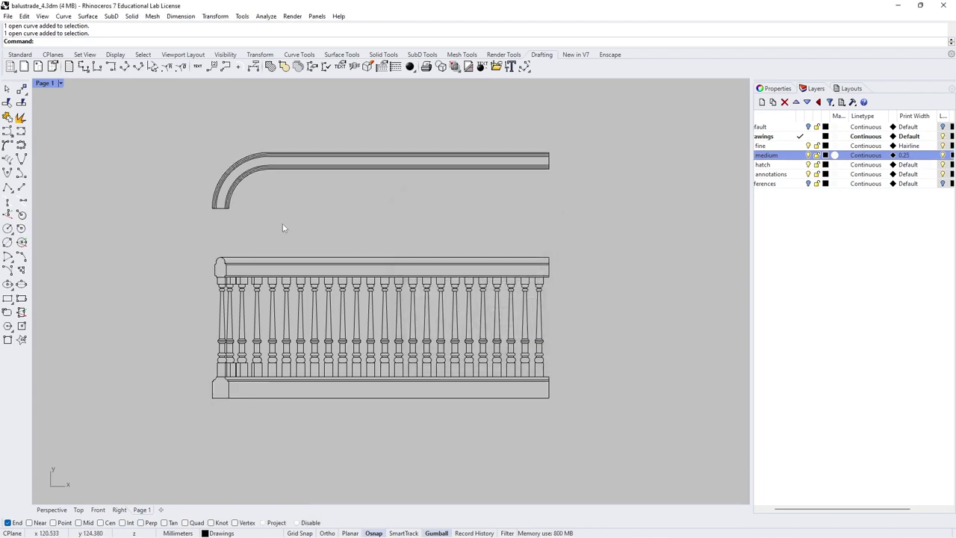
# - Make the hatch layer current and enter the detail view at the top rail's end profile in the elevation
pyautogui.doubleClick(792, 166)
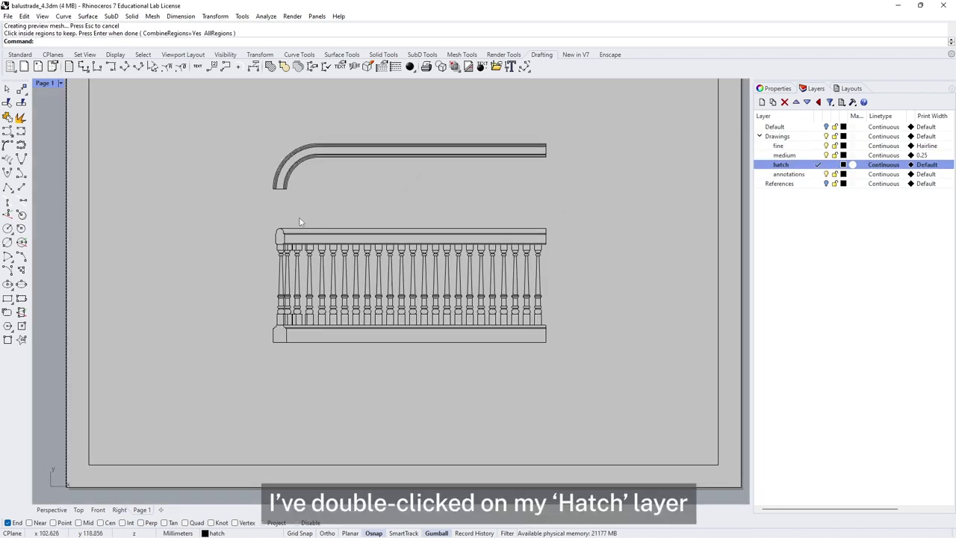
pyautogui.scroll(5, 274, 214)
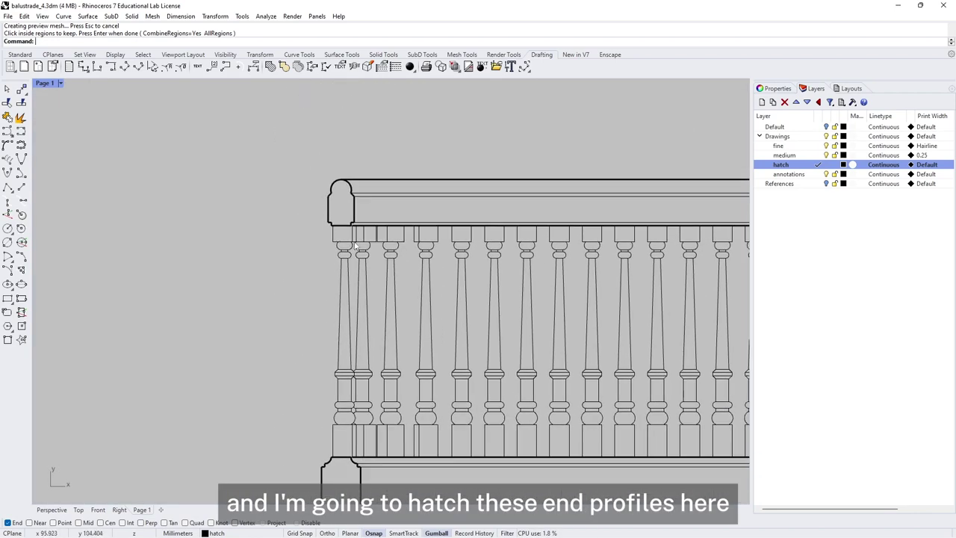
pyautogui.moveTo(351, 248); pyautogui.dragTo(342, 183, button='right')
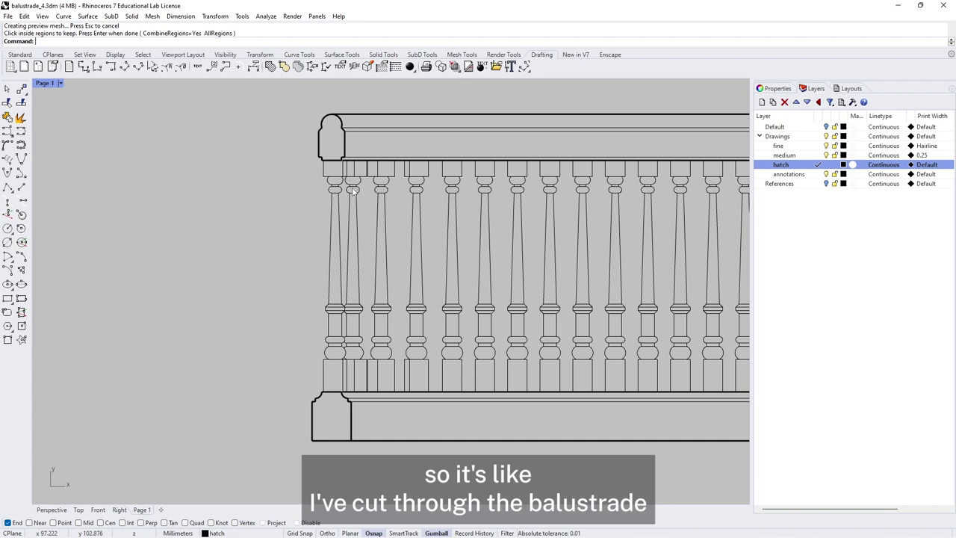
pyautogui.scroll(4, 323, 145)
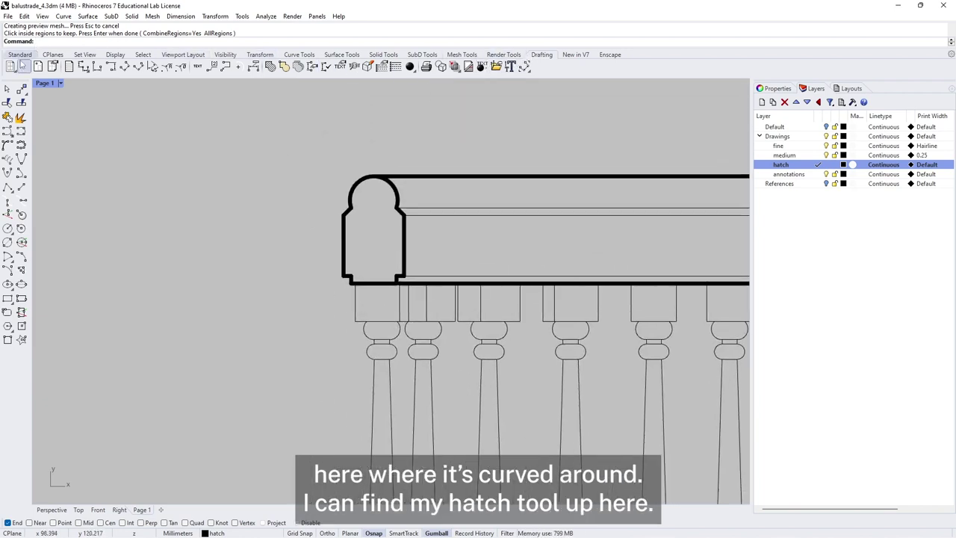
pyautogui.click(21, 55)
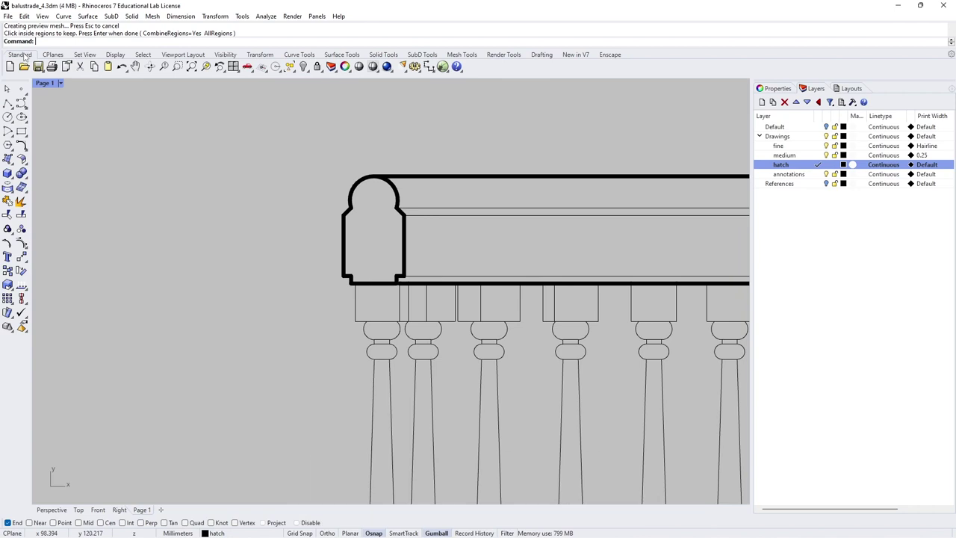
pyautogui.click(541, 56)
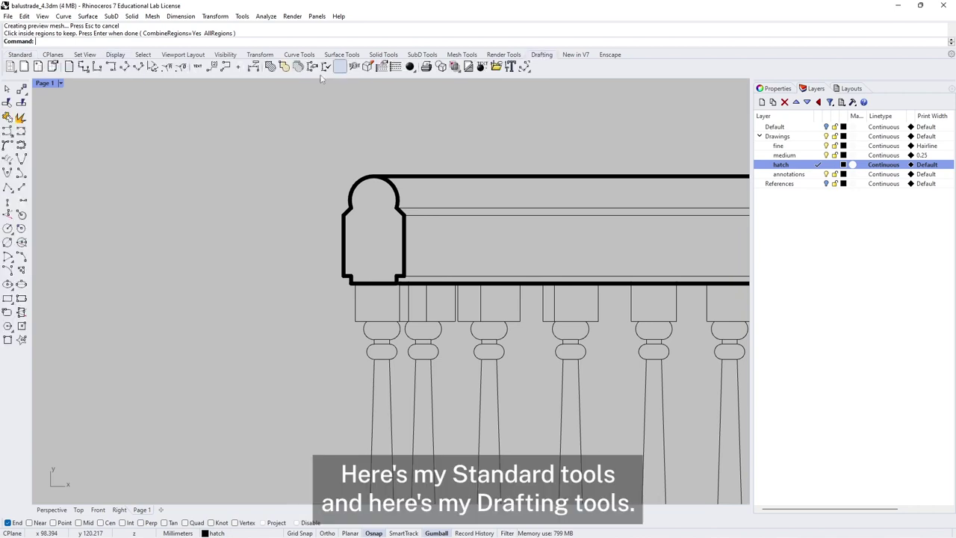
pyautogui.click(271, 66)
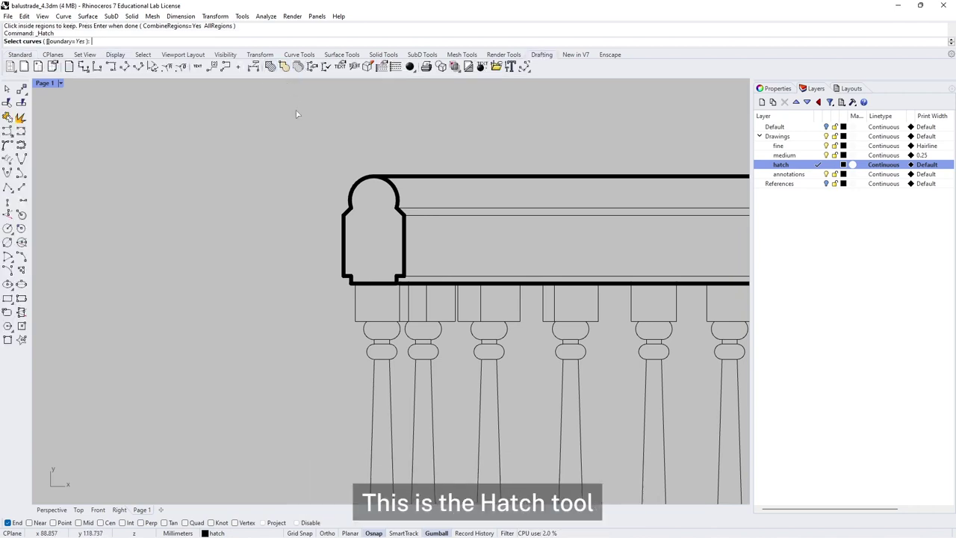
pyautogui.press('Escape')
pyautogui.doubleClick(279, 218)
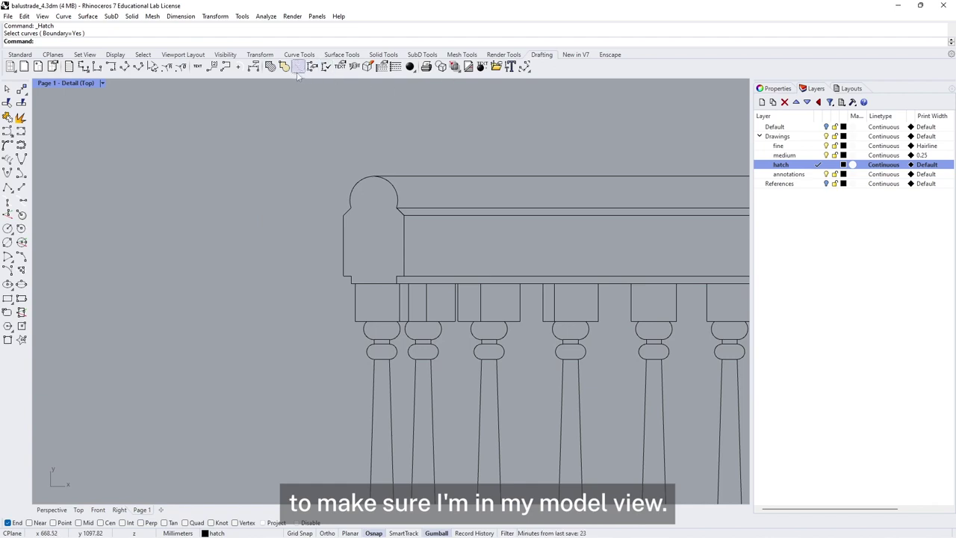
# - Start a Hatch bounded by all edge curves of the top rail's end profile and choose the region inside them
pyautogui.click(271, 70)
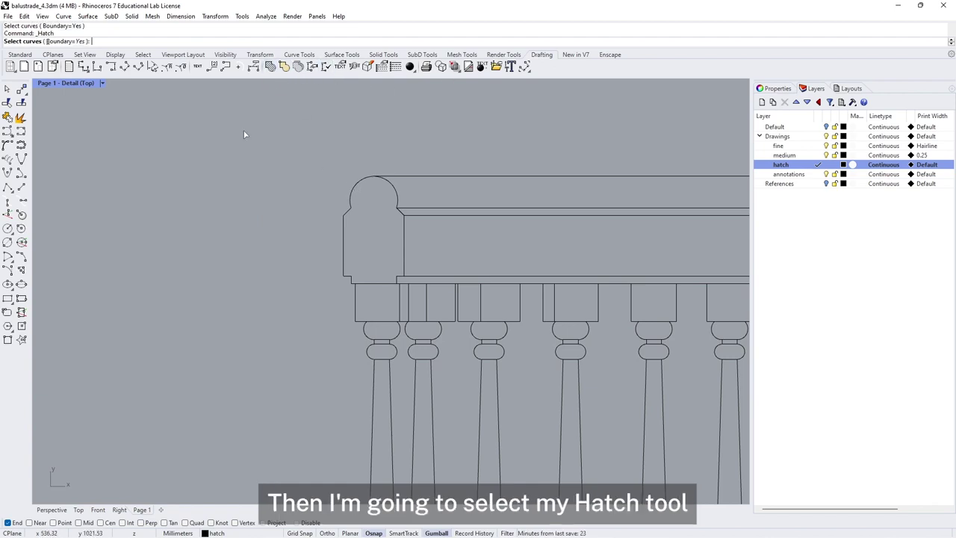
pyautogui.click(358, 188)
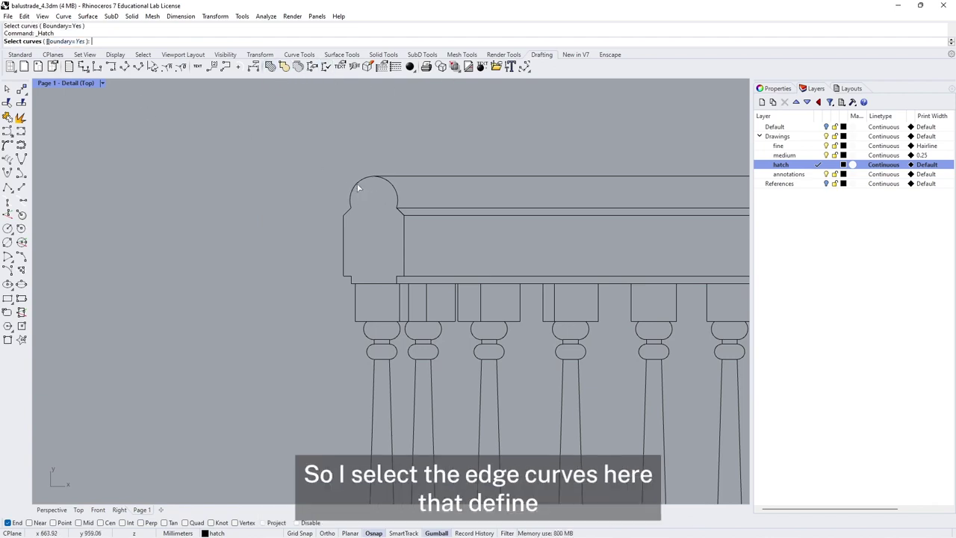
pyautogui.click(392, 186)
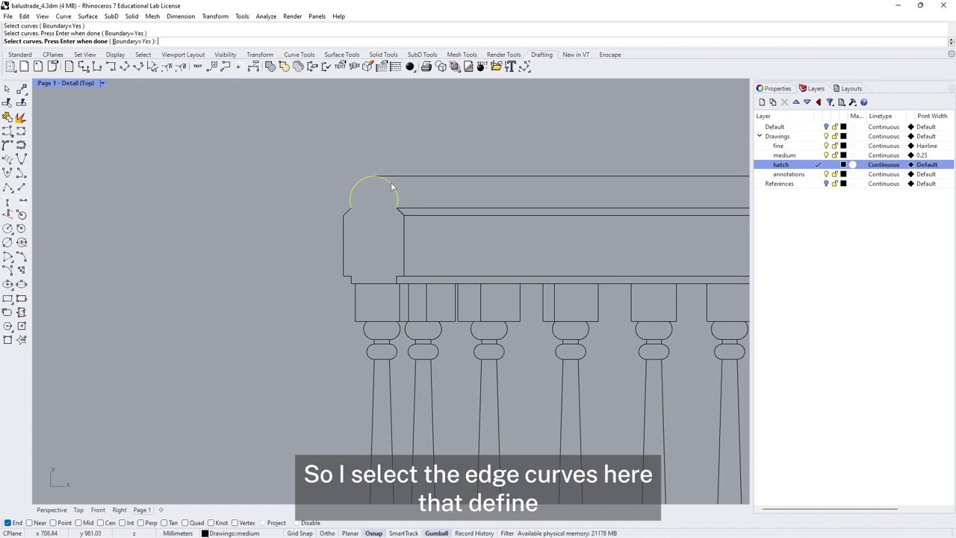
pyautogui.scroll(3, 367, 177)
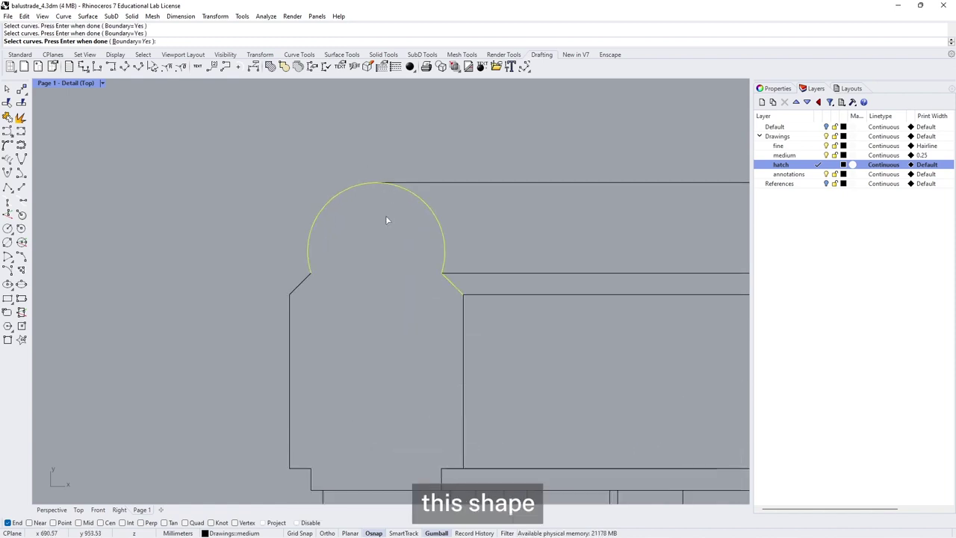
pyautogui.click(290, 345)
pyautogui.click(463, 374)
pyautogui.moveTo(420, 369); pyautogui.dragTo(403, 208, button='right')
pyautogui.click(288, 309)
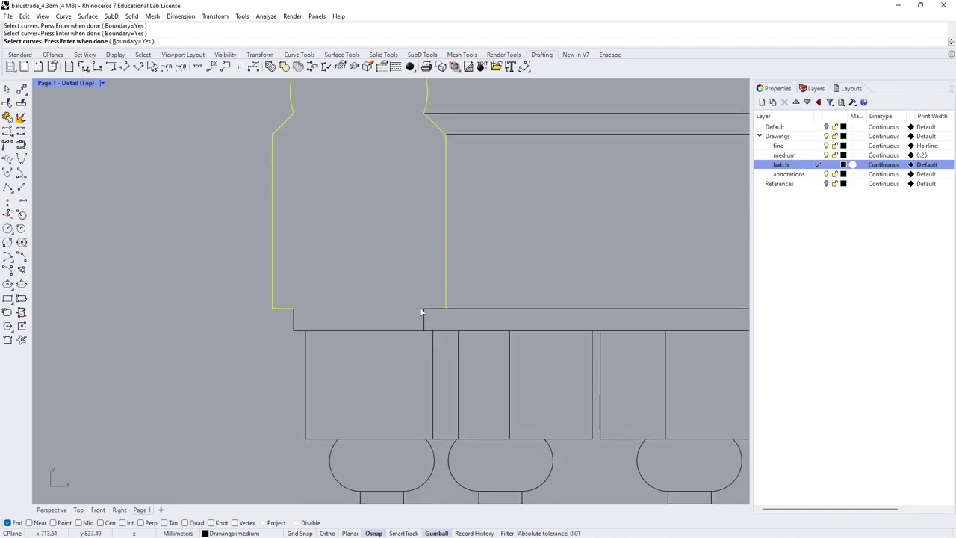
pyautogui.click(377, 329)
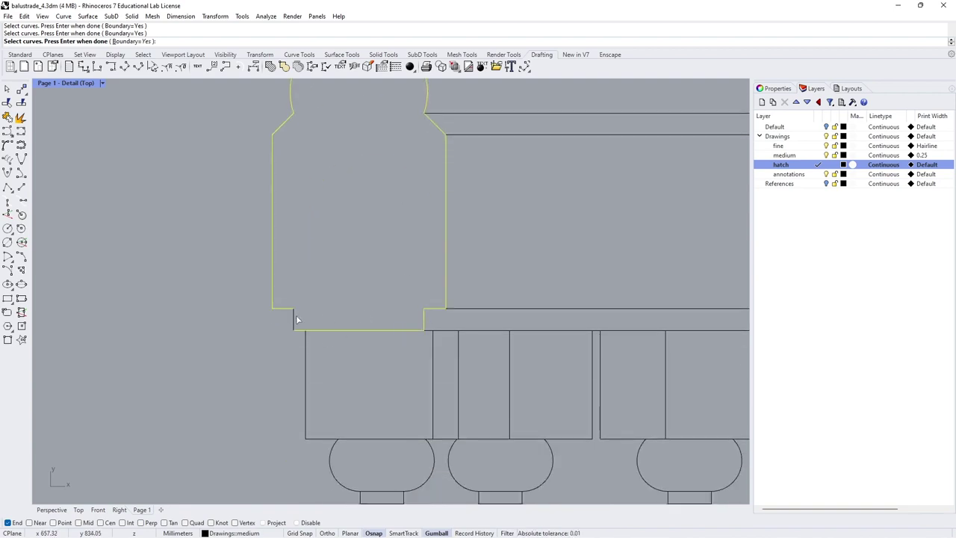
pyautogui.press('Return')
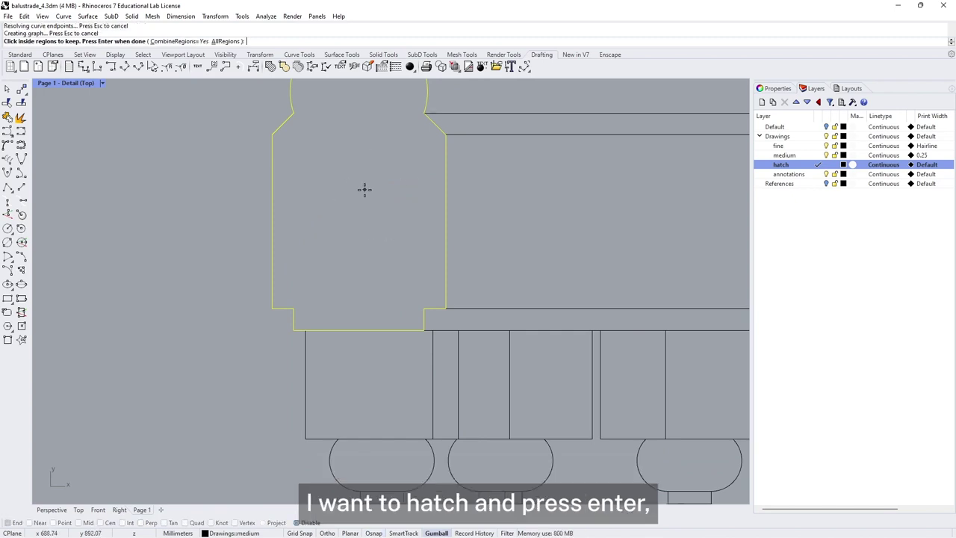
pyautogui.click(365, 189)
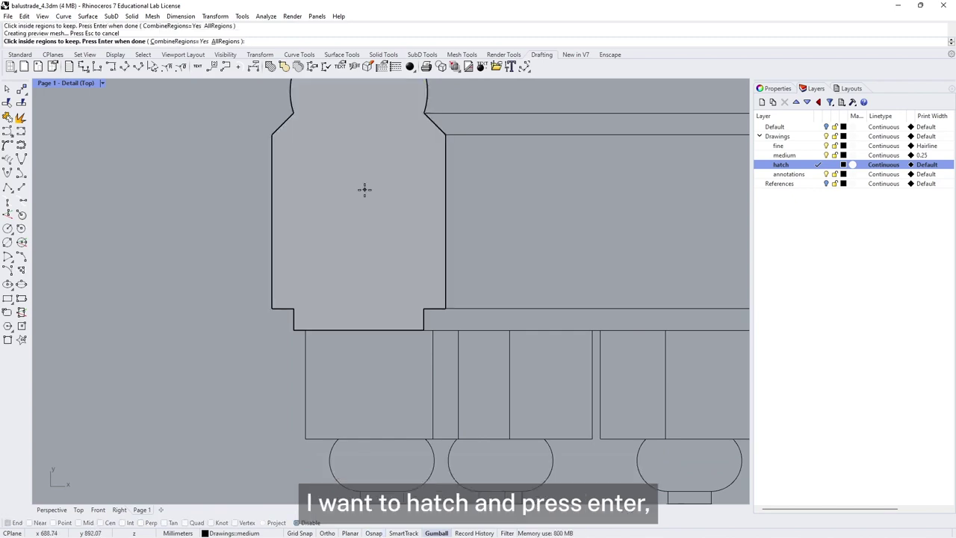
pyautogui.press('Return')
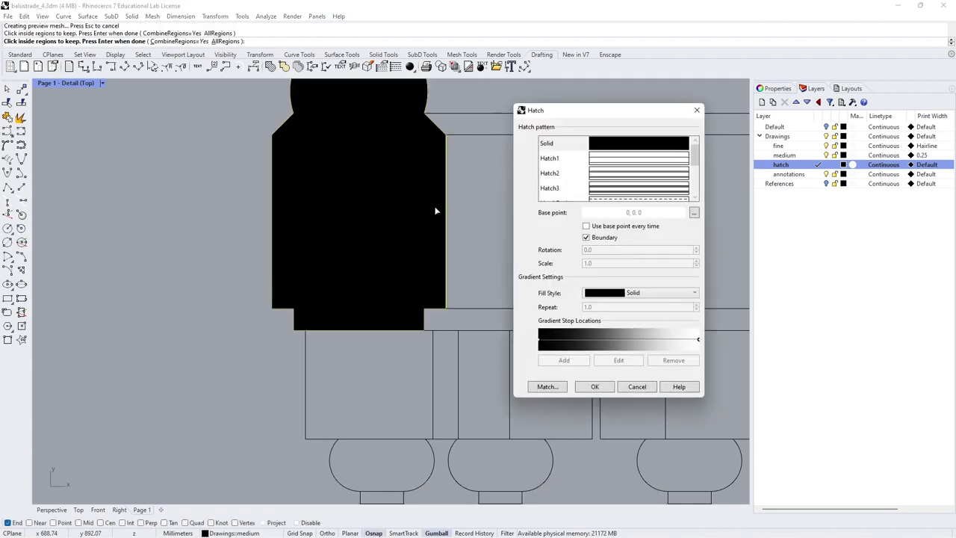
# - Preview the line hatch patterns, then fill the top rail's end profile with the Solid pattern
pyautogui.click(611, 160)
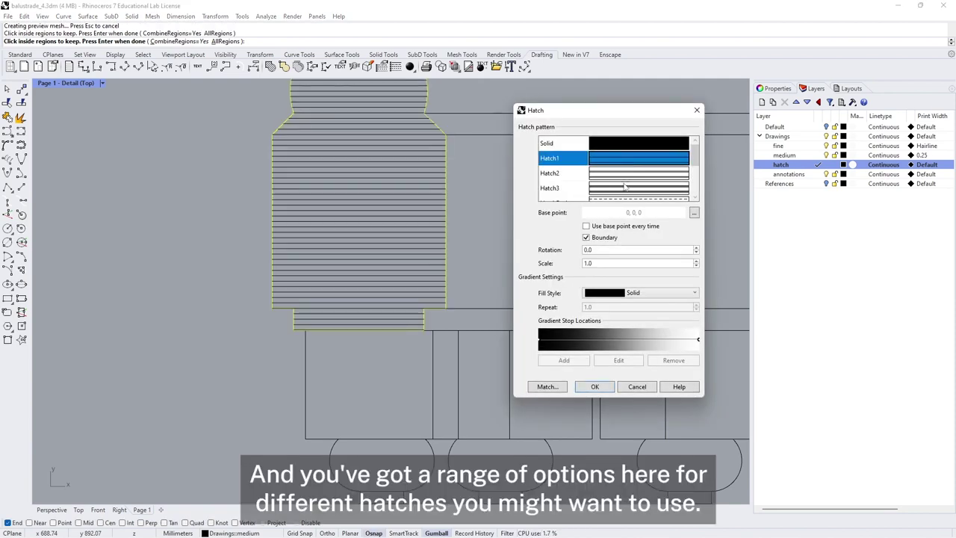
pyautogui.click(625, 187)
pyautogui.click(622, 145)
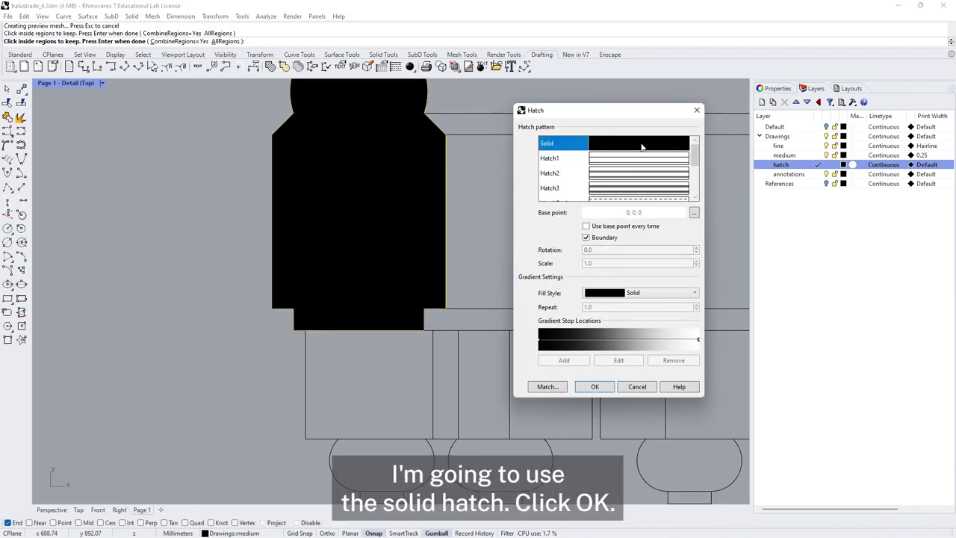
pyautogui.click(595, 386)
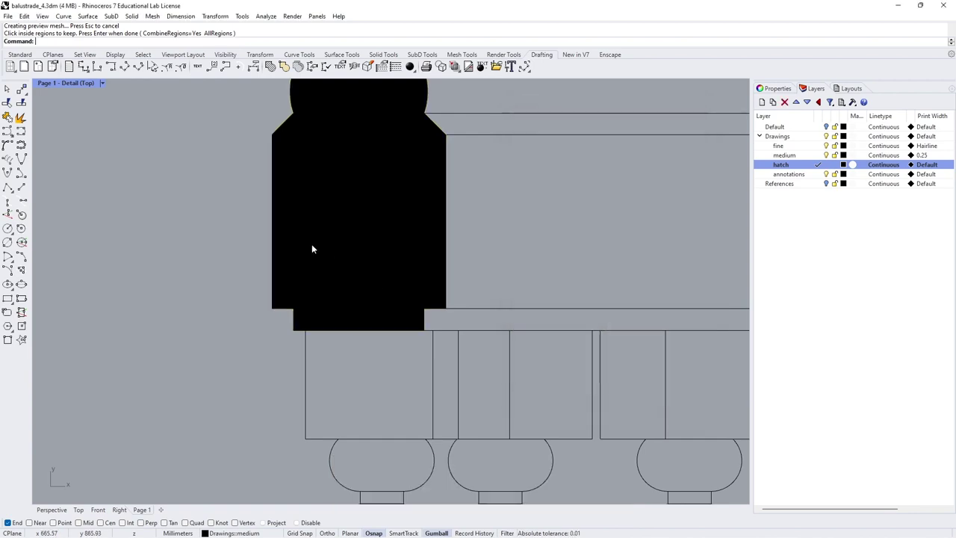
# - Start a Hatch bounded by all edge curves of the bottom rail's end profile in the elevation
pyautogui.scroll(-3, 299, 232)
pyautogui.scroll(-3, 254, 299)
pyautogui.moveTo(243, 306)
pyautogui.mouseDown(button='right')
pyautogui.moveTo(241, 216)
pyautogui.moveTo(231, 204)
pyautogui.mouseUp(button='right')
pyautogui.scroll(5, 241, 410)
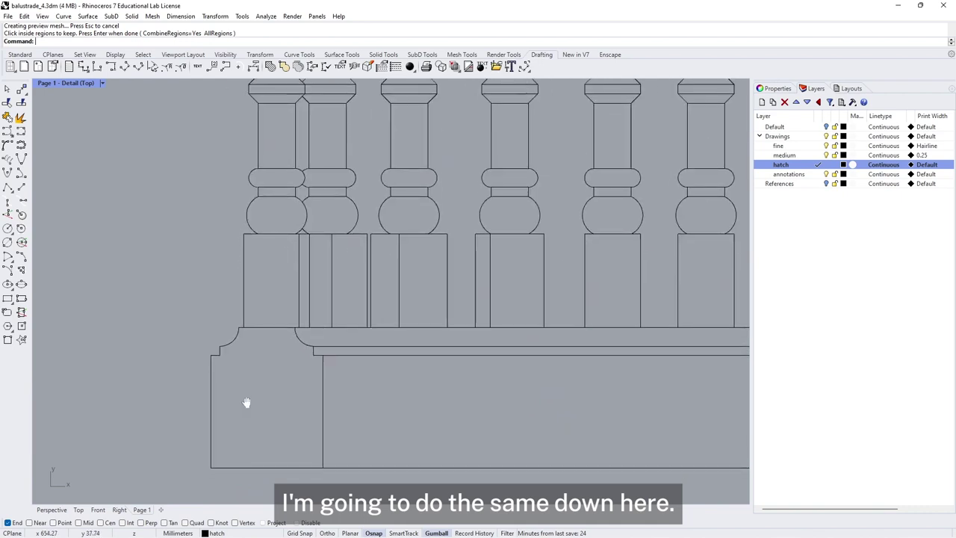
pyautogui.click(270, 67)
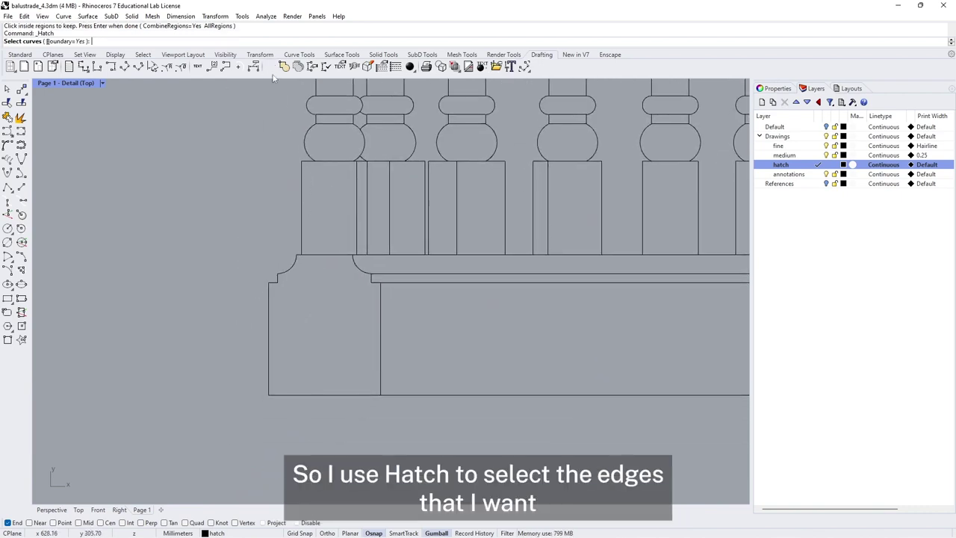
pyautogui.click(358, 269)
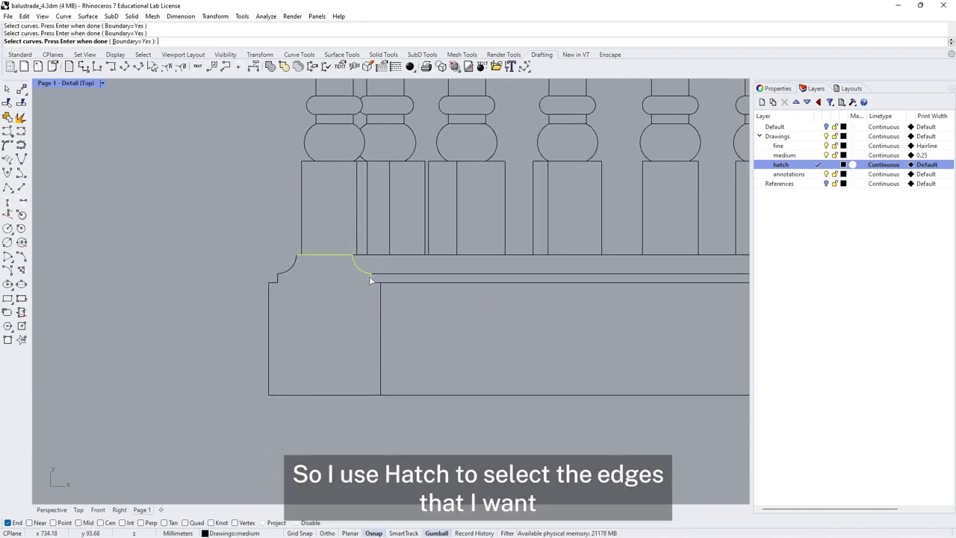
pyautogui.click(381, 299)
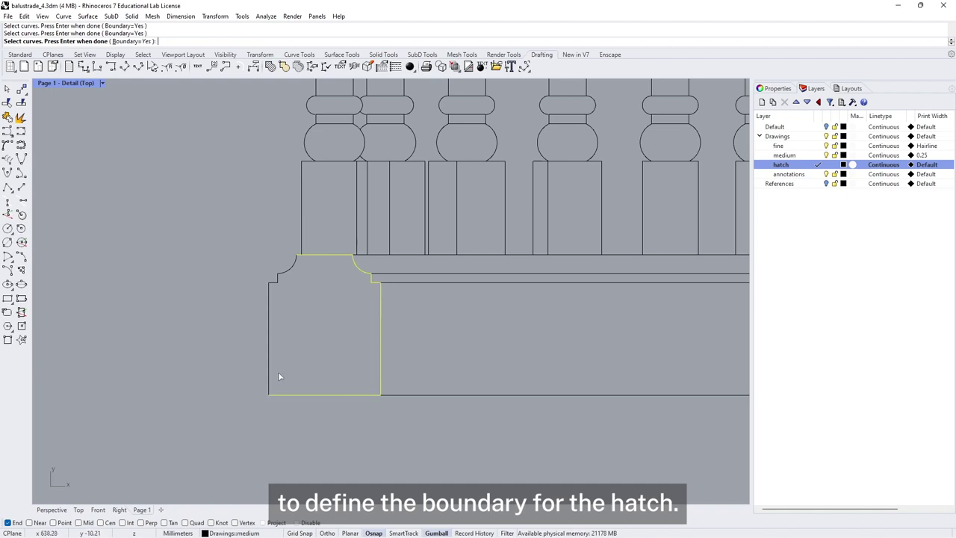
pyautogui.click(284, 275)
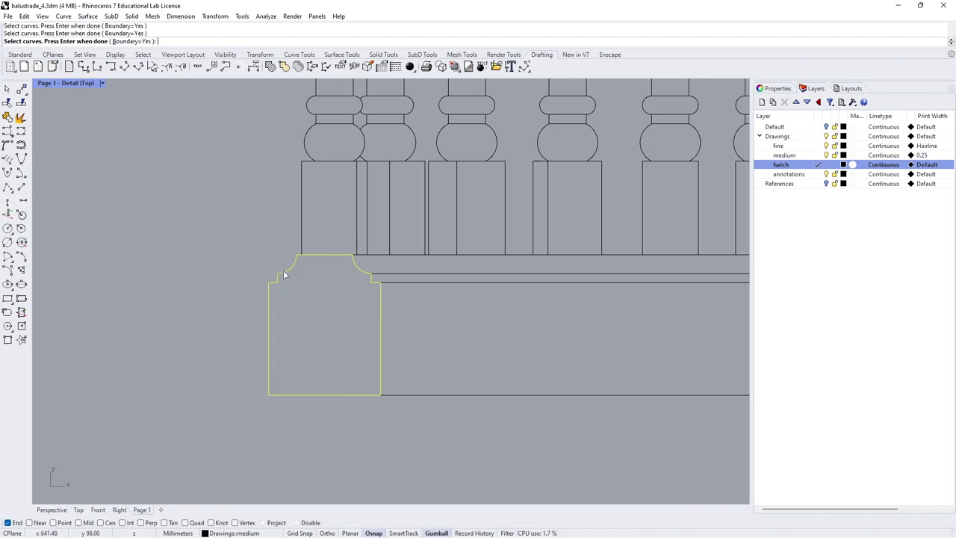
# - Choose the region inside the bottom rail's end profile and fill it with the Solid pattern
pyautogui.press('Return')
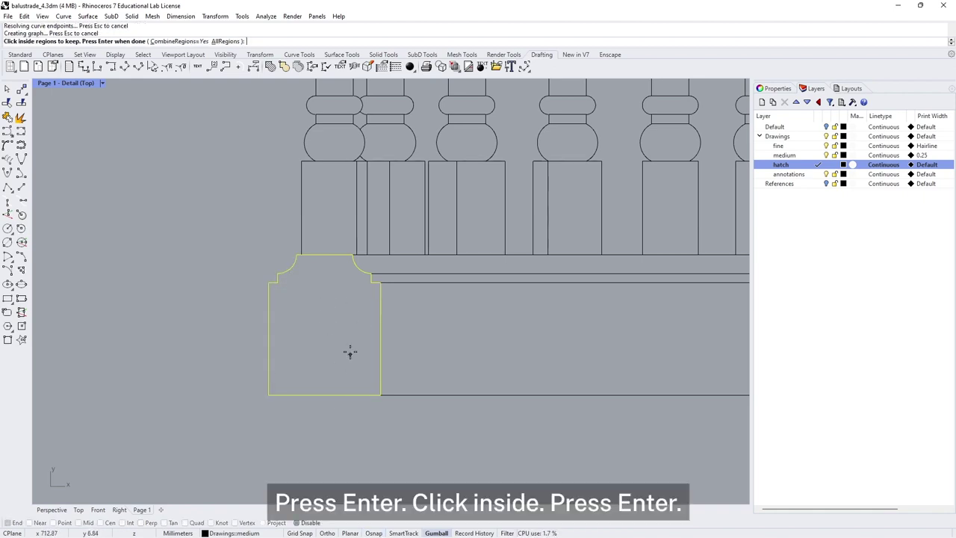
pyautogui.click(323, 334)
pyautogui.press('Return')
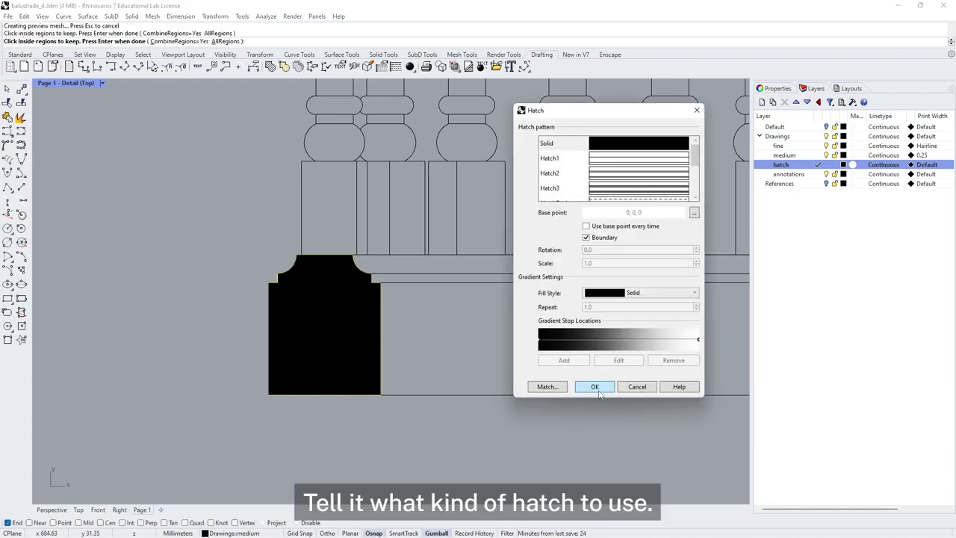
pyautogui.click(595, 387)
# - Leave the detail view and change the hatch layer's colour to a muted red, about #D17070
pyautogui.scroll(-4, 581, 252)
pyautogui.scroll(2, 324, 366)
pyautogui.moveTo(324, 366); pyautogui.dragTo(263, 368, button='right')
pyautogui.scroll(-3, 264, 369)
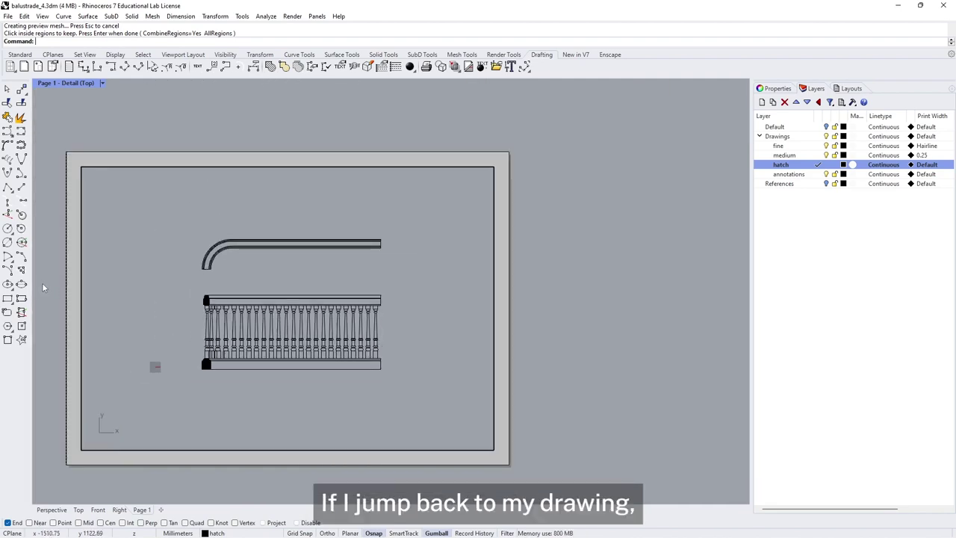
pyautogui.scroll(2, 42, 283)
pyautogui.scroll(5, 263, 342)
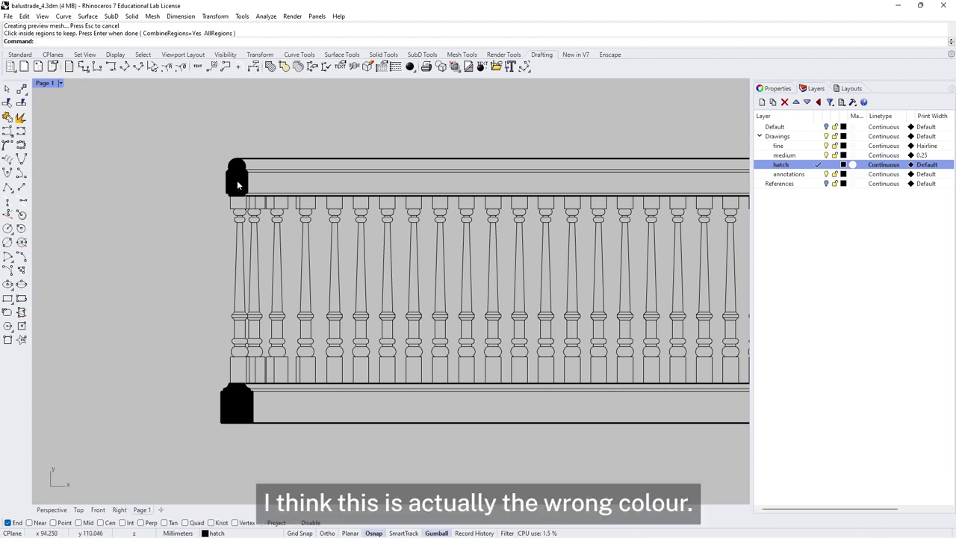
pyautogui.click(843, 165)
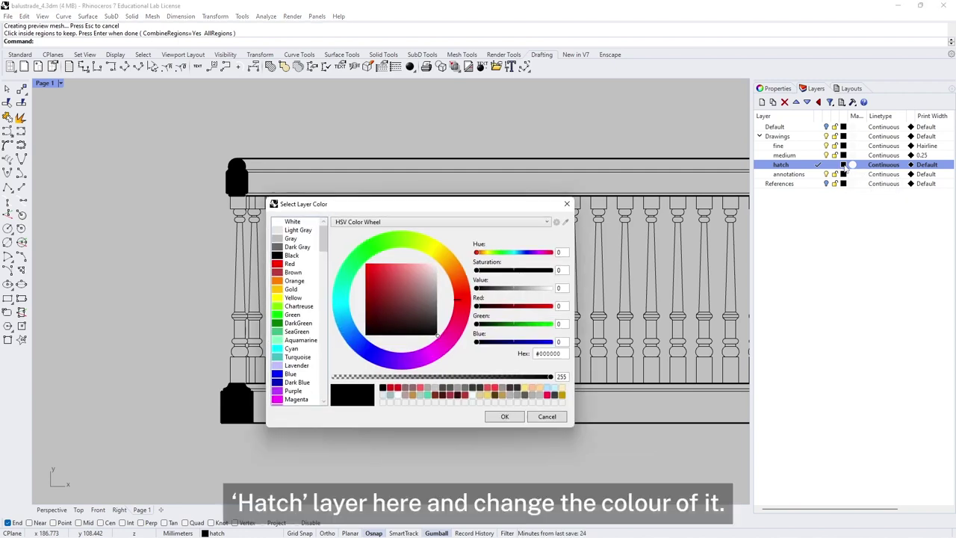
pyautogui.moveTo(381, 299)
pyautogui.mouseDown()
pyautogui.moveTo(404, 270)
pyautogui.moveTo(415, 270)
pyautogui.moveTo(406, 275)
pyautogui.mouseUp()
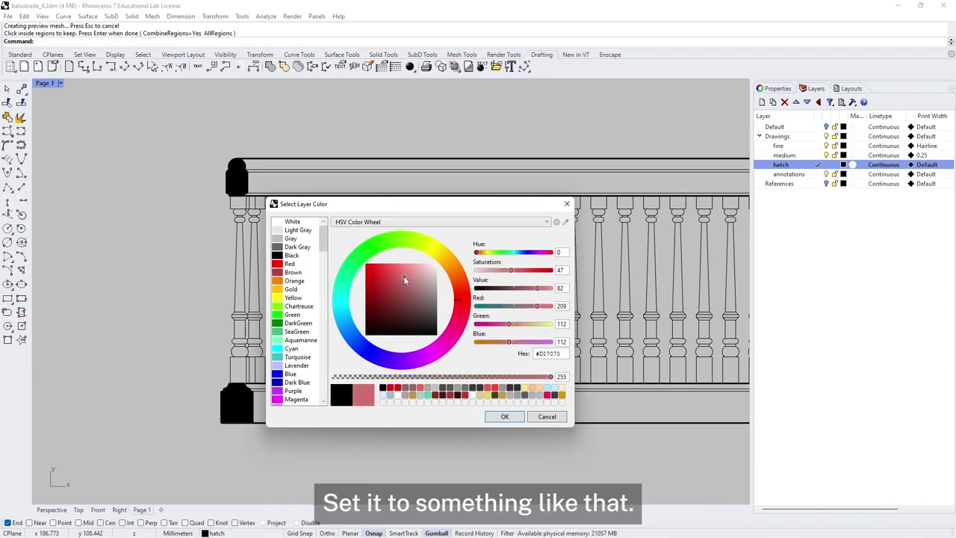
pyautogui.click(509, 417)
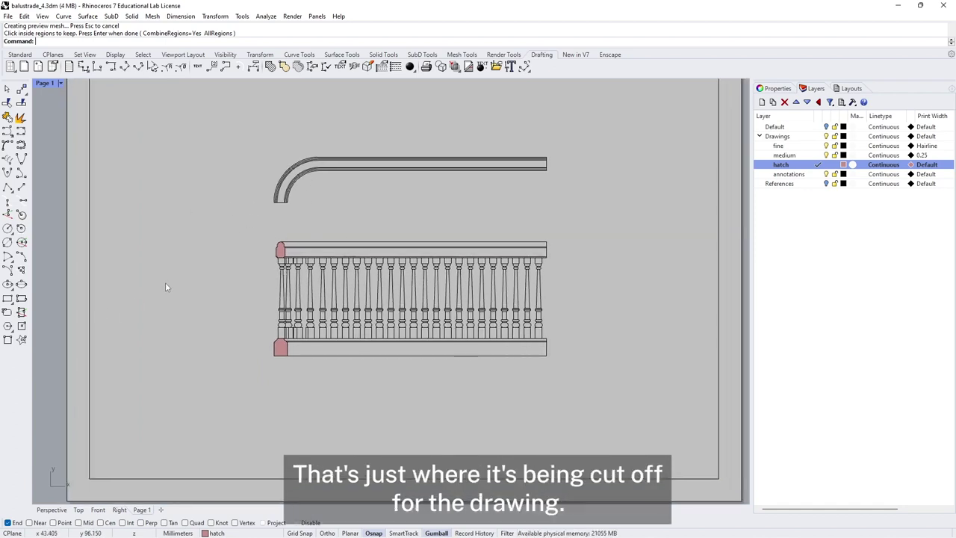
# - Place a Millimeter Large text label reading "01 BALUSTRADE DETAIL" with "1:20" on its second line, below the elevation and aligned with its left end
pyautogui.scroll(-1, 165, 281)
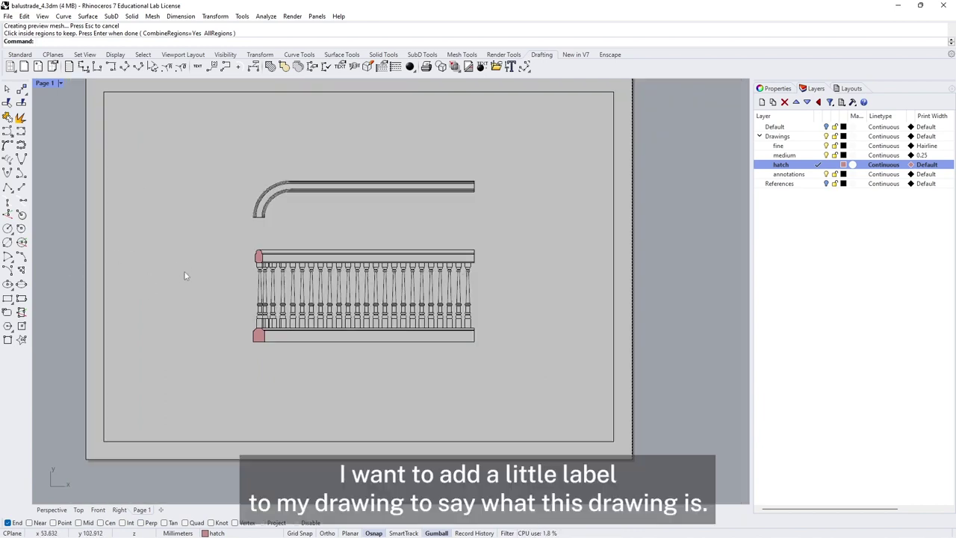
pyautogui.scroll(3, 188, 345)
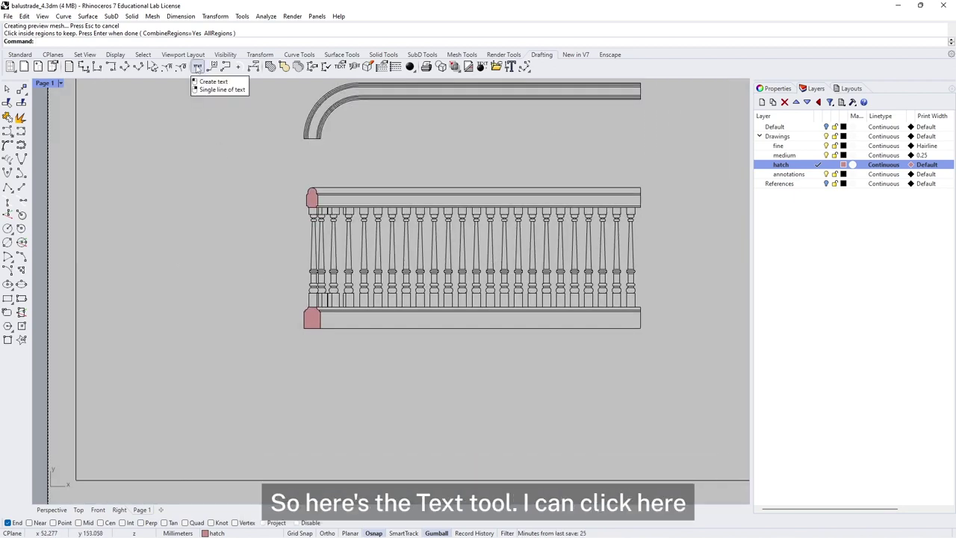
pyautogui.click(197, 67)
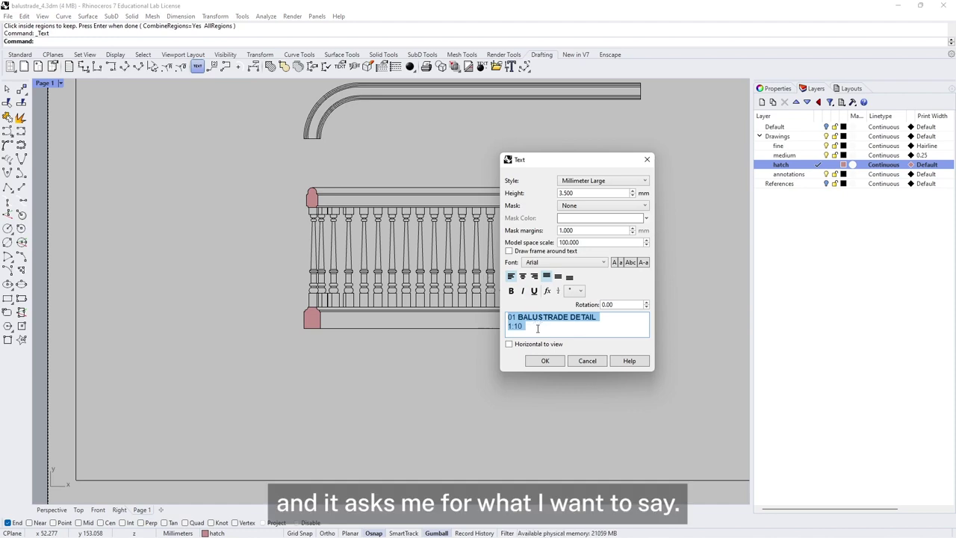
pyautogui.click(531, 328)
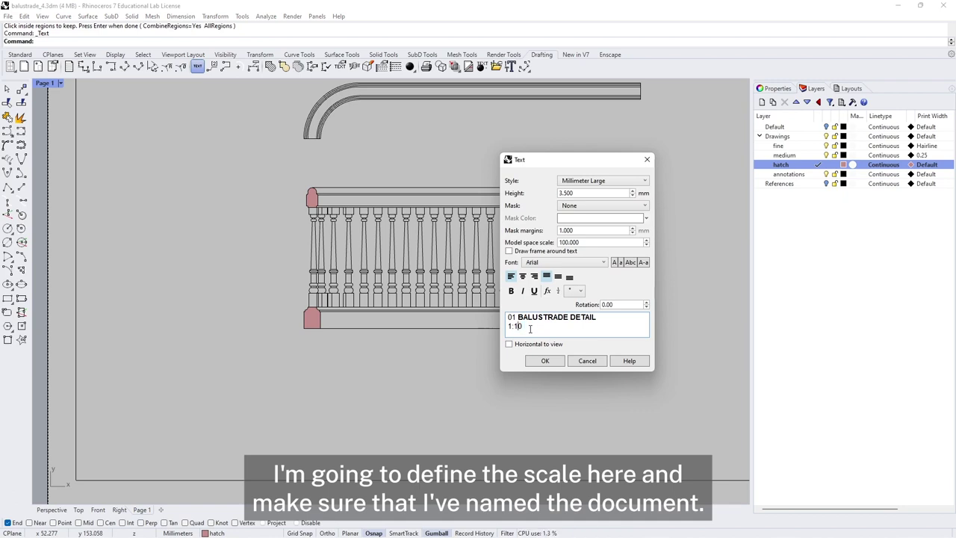
pyautogui.hotkey('ctrl', 'Home')
pyautogui.press('Right')
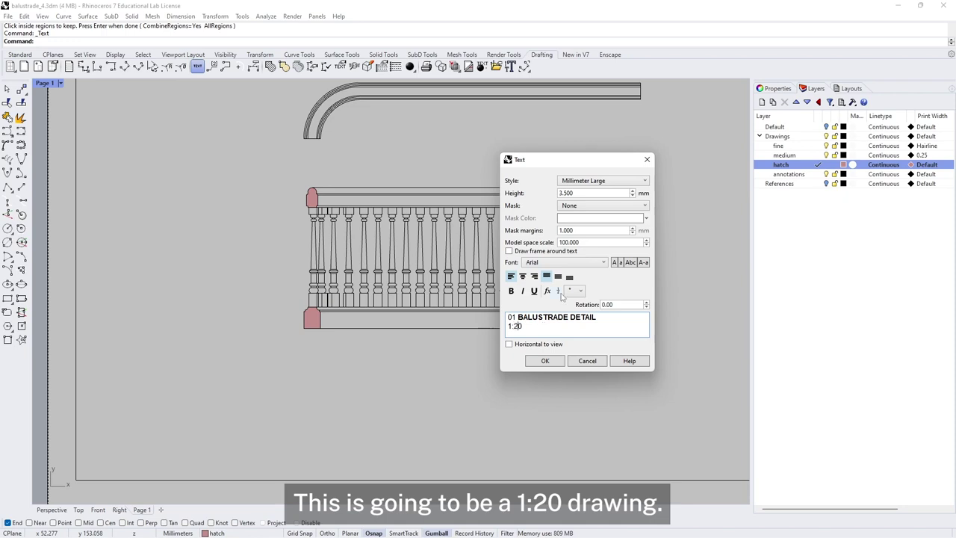
pyautogui.click(544, 361)
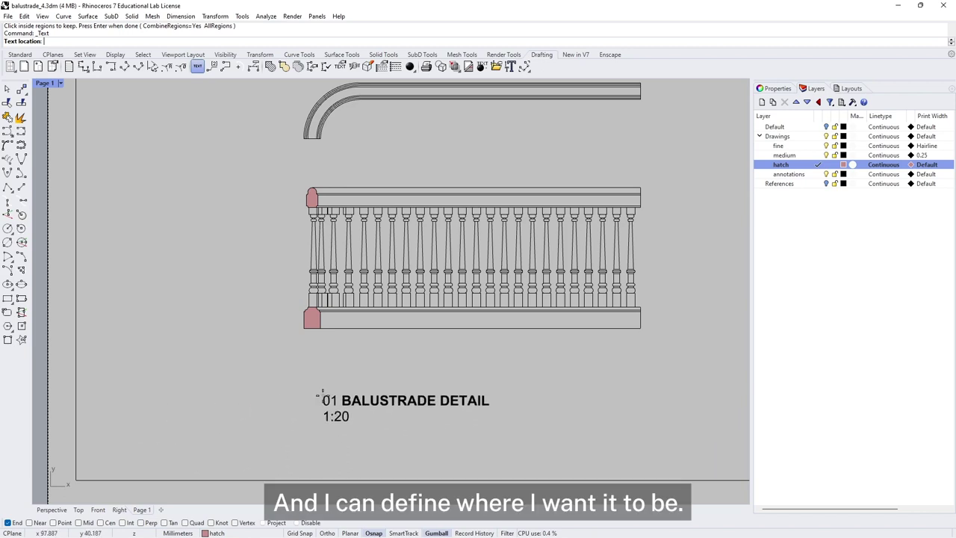
pyautogui.click(303, 397)
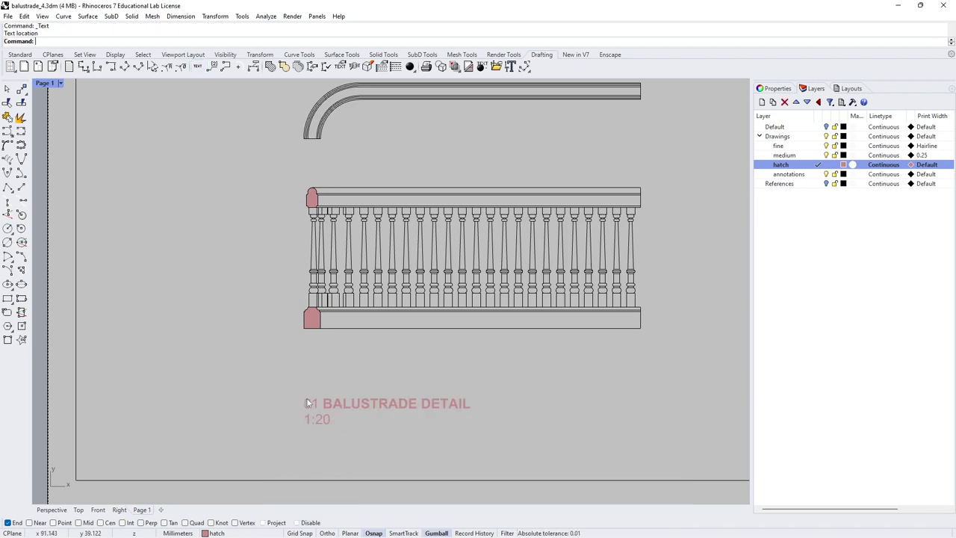
# - Move the balustrade title label to the annotations layer and give that layer the same muted red as the hatch layer
pyautogui.scroll(-3, 491, 367)
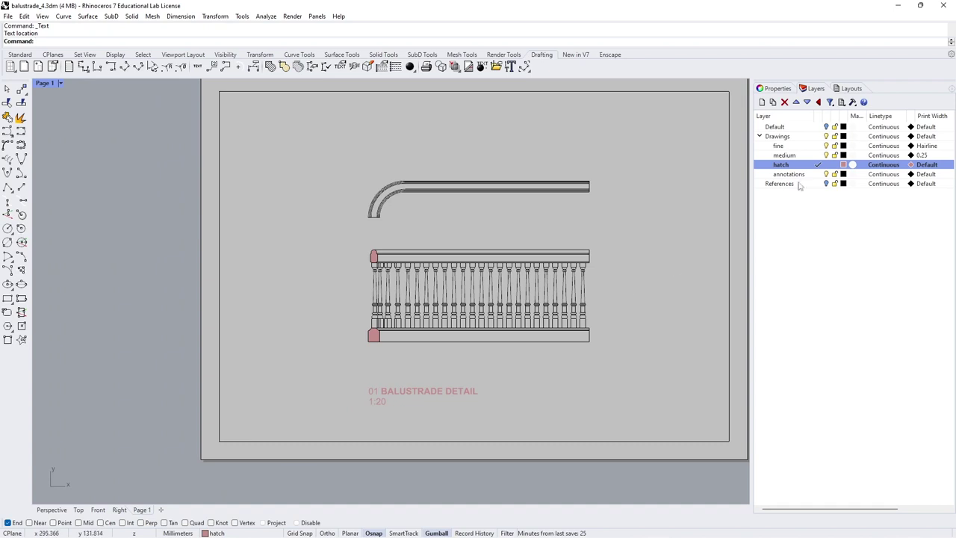
pyautogui.scroll(3, 484, 363)
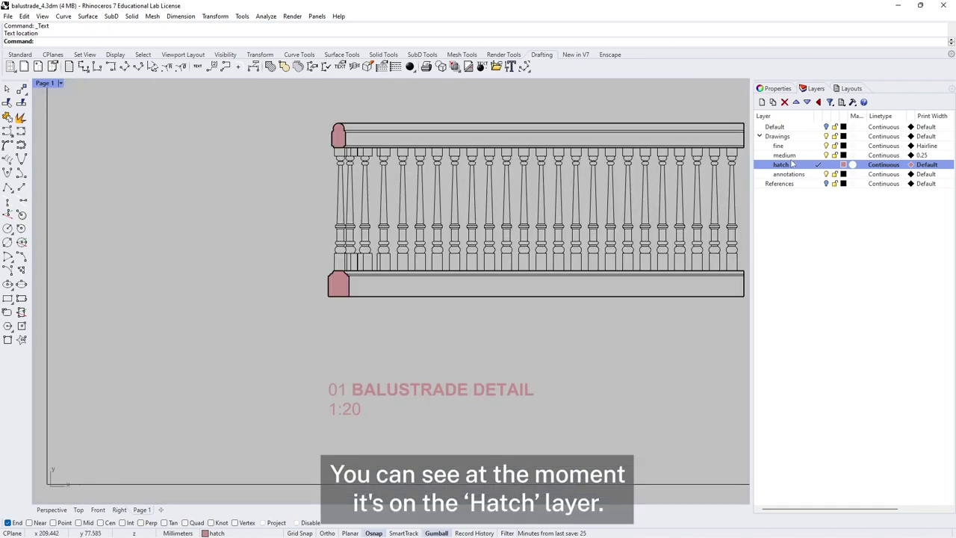
pyautogui.click(414, 389)
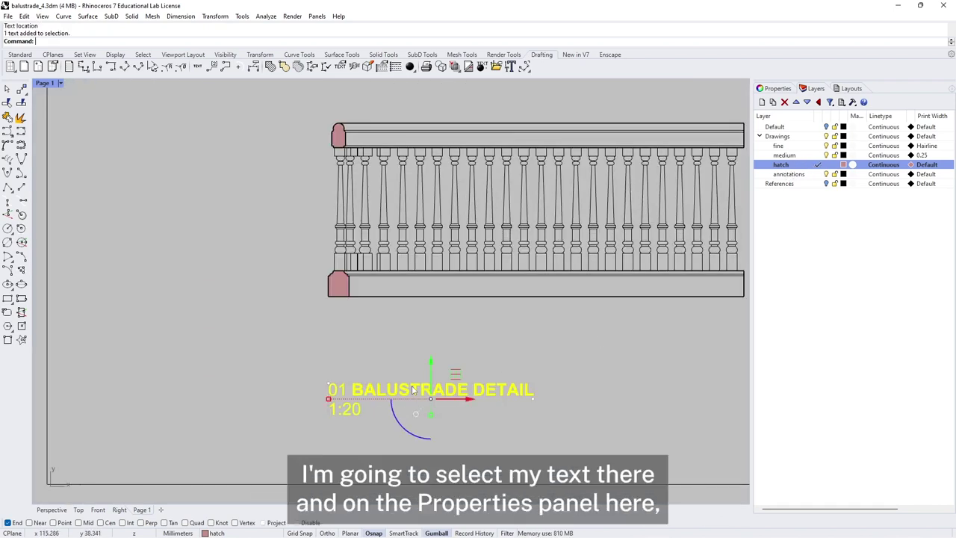
pyautogui.click(777, 88)
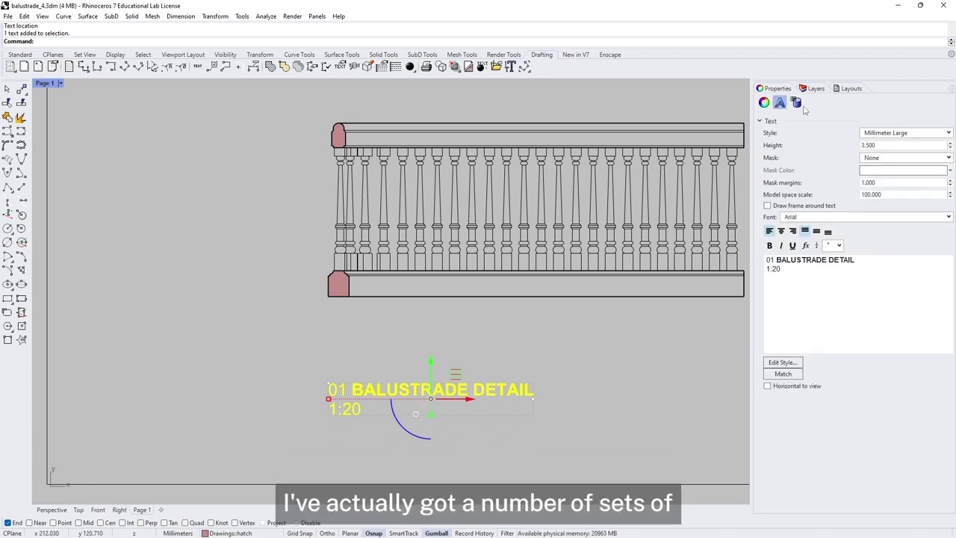
pyautogui.click(764, 103)
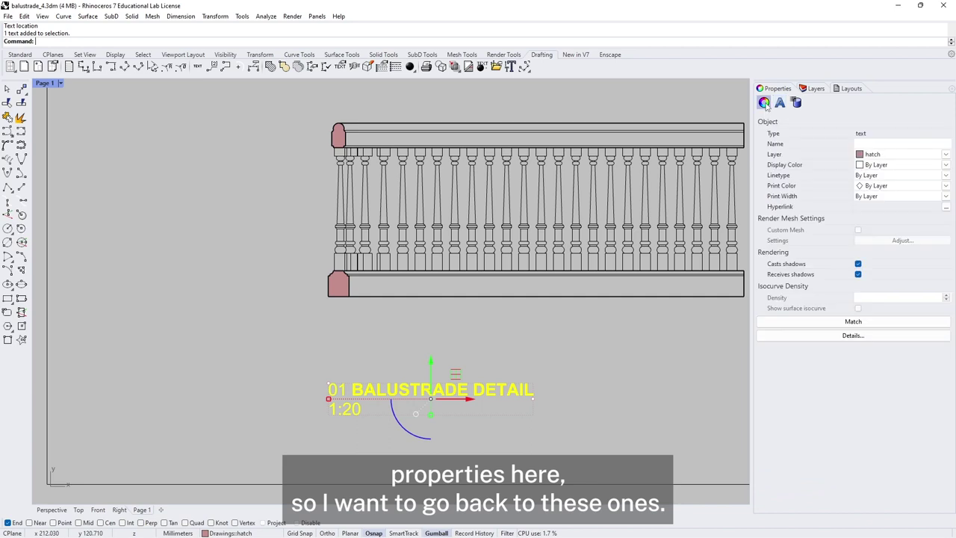
pyautogui.click(946, 157)
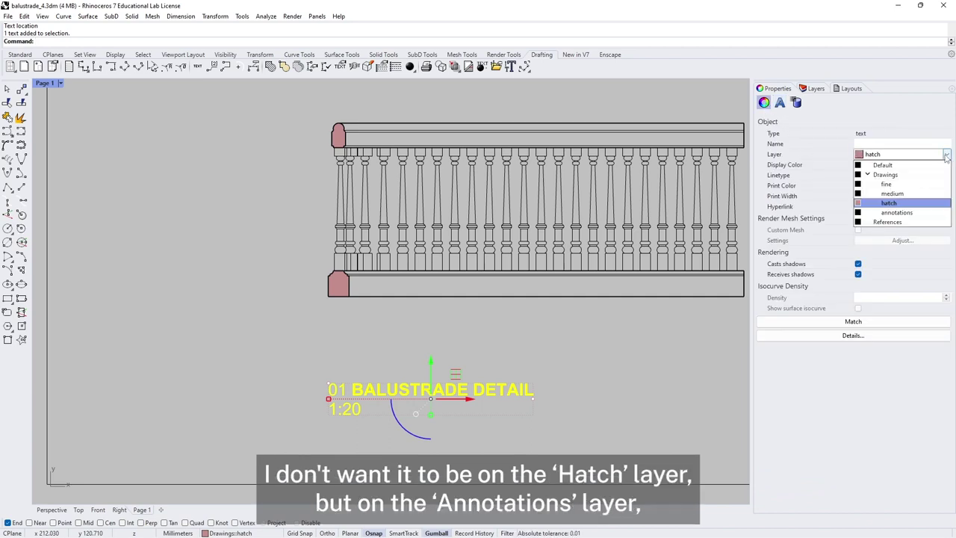
pyautogui.click(892, 215)
pyautogui.click(642, 409)
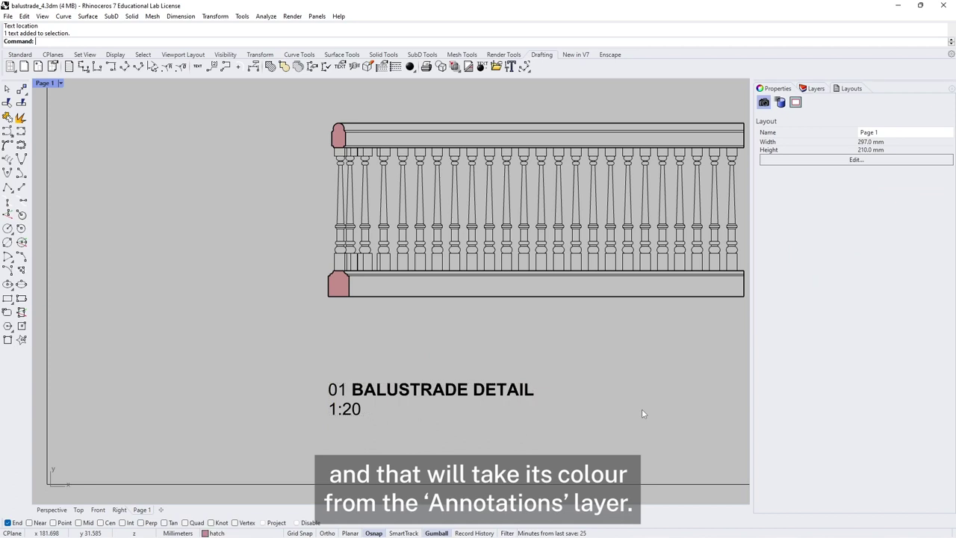
pyautogui.scroll(-5, 601, 357)
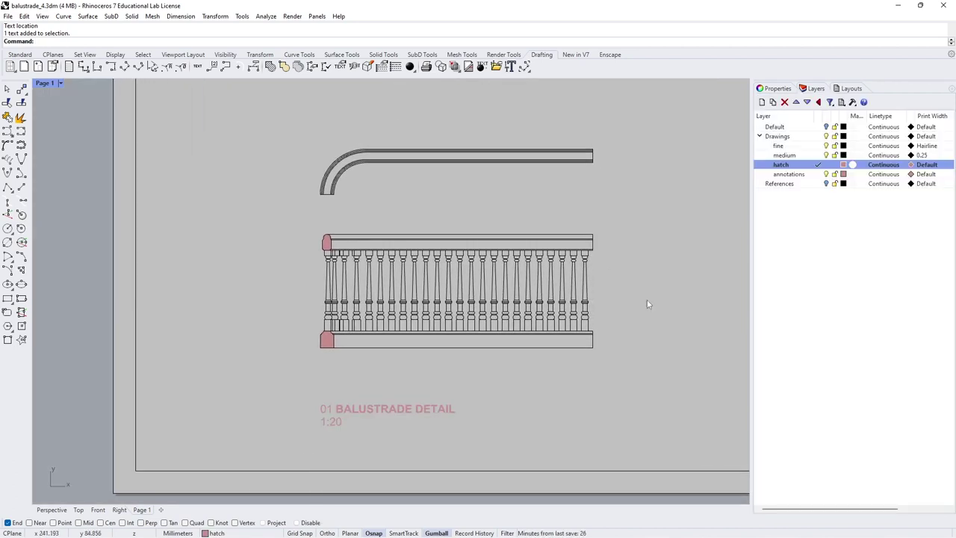
pyautogui.scroll(1, 323, 359)
pyautogui.scroll(-1, 323, 359)
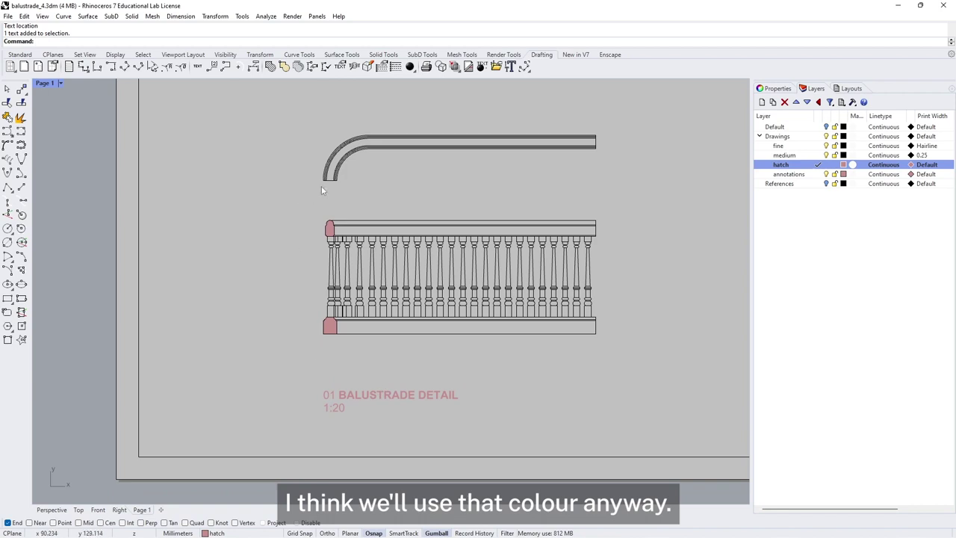
# - Add a vertical linear dimension of the elevation's overall height at its right end, offset well clear of the drawing
pyautogui.scroll(-3, 321, 191)
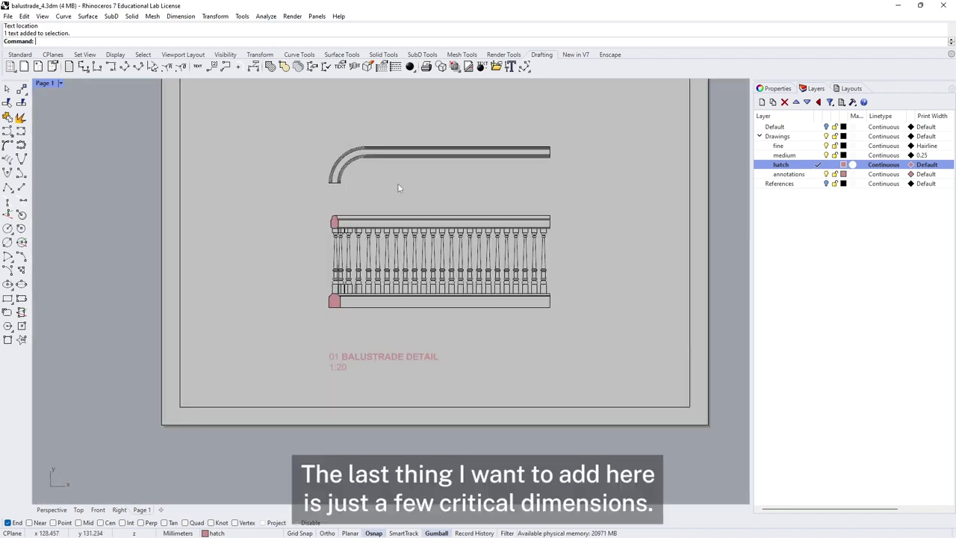
pyautogui.moveTo(551, 207); pyautogui.dragTo(444, 247, button='right')
pyautogui.scroll(5, 528, 243)
pyautogui.scroll(-1, 441, 240)
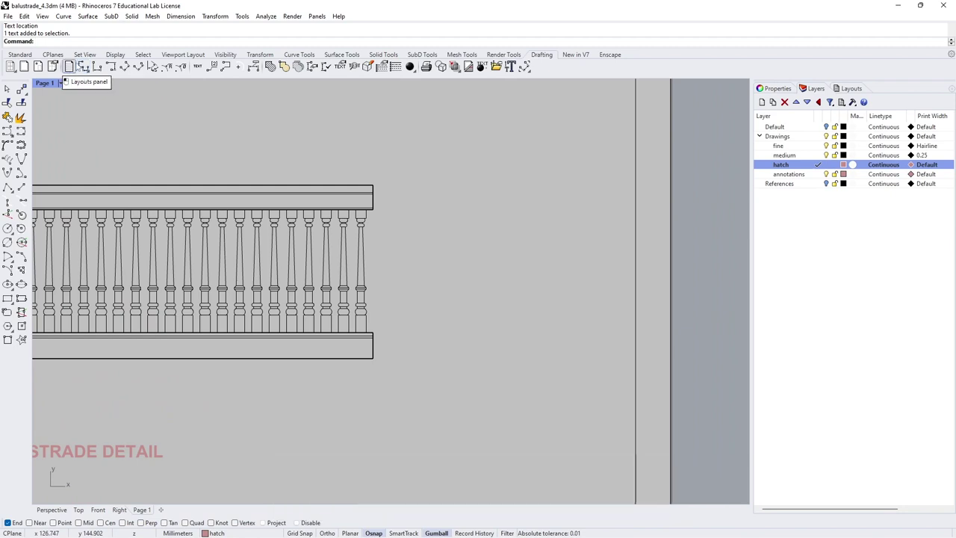
pyautogui.click(83, 67)
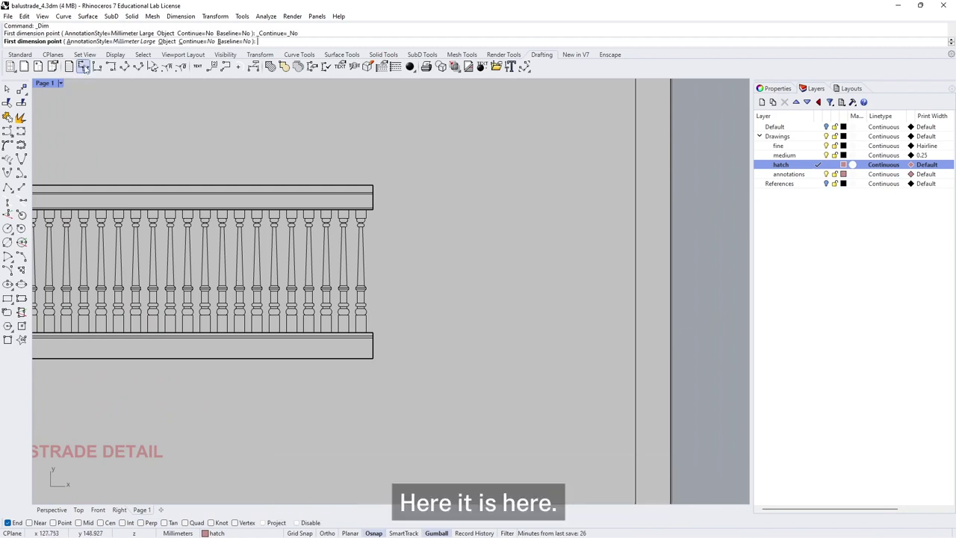
pyautogui.click(373, 185)
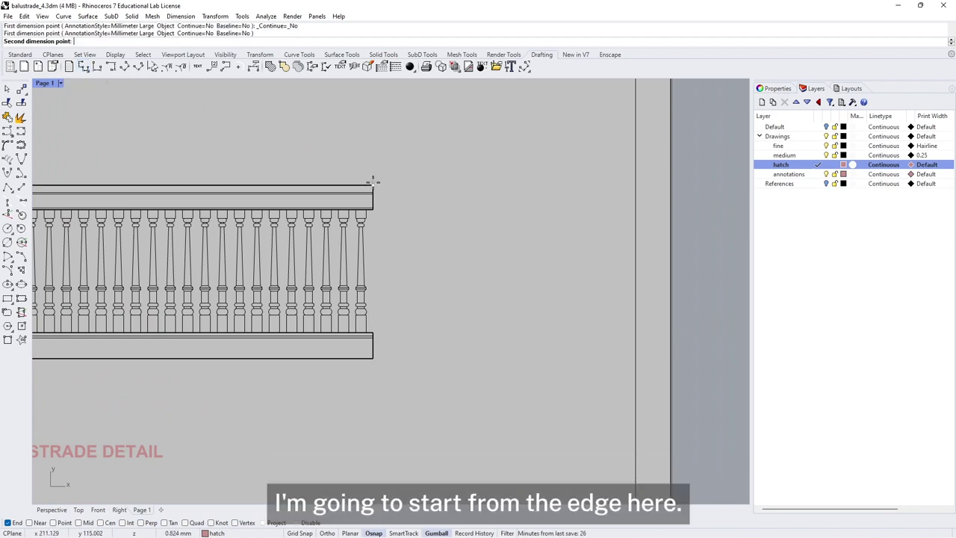
pyautogui.click(376, 360)
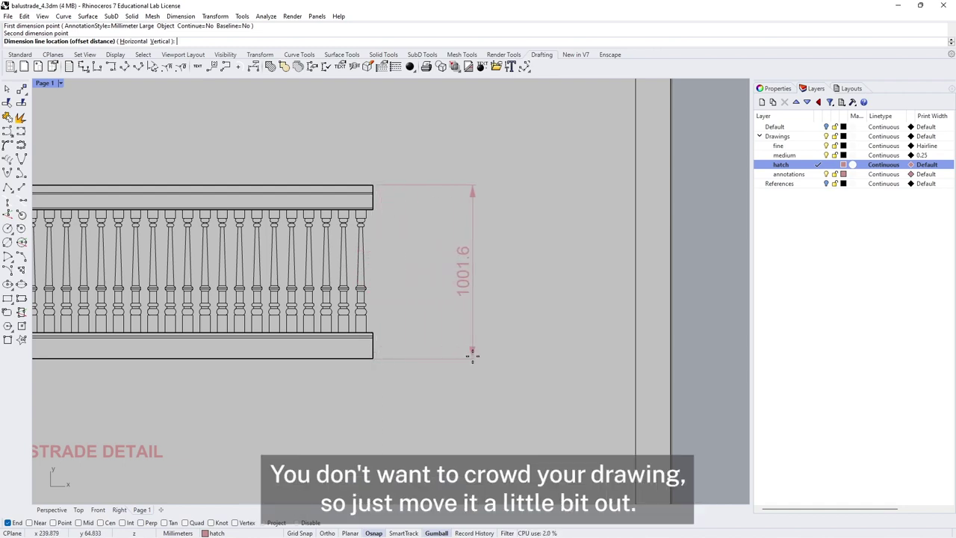
pyautogui.click(473, 358)
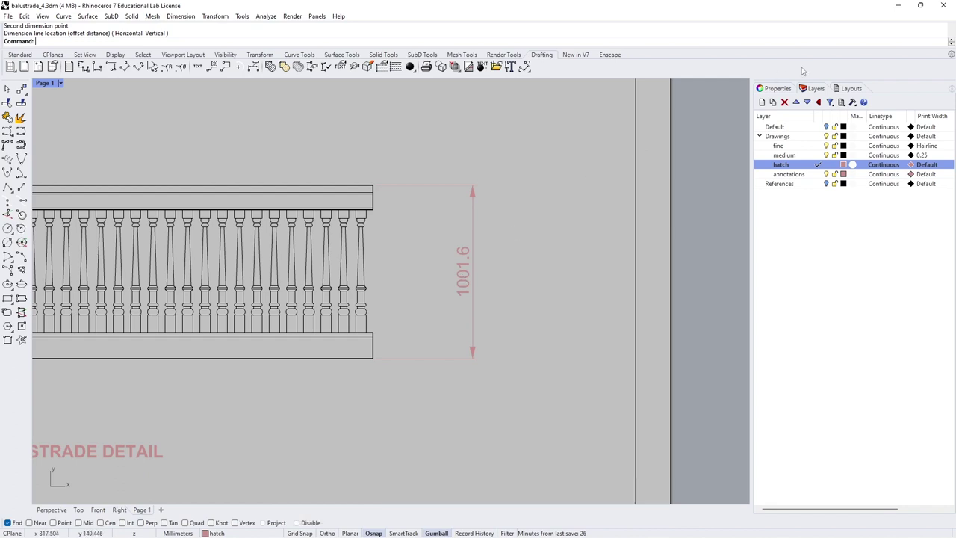
# - Override the text of the elevation's overall height dimension with 1000
pyautogui.click(467, 279)
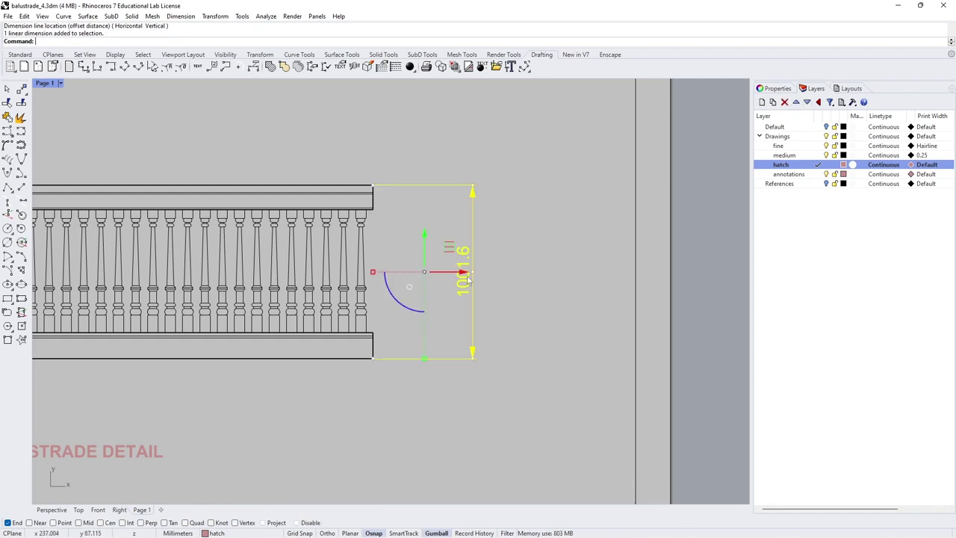
pyautogui.click(778, 89)
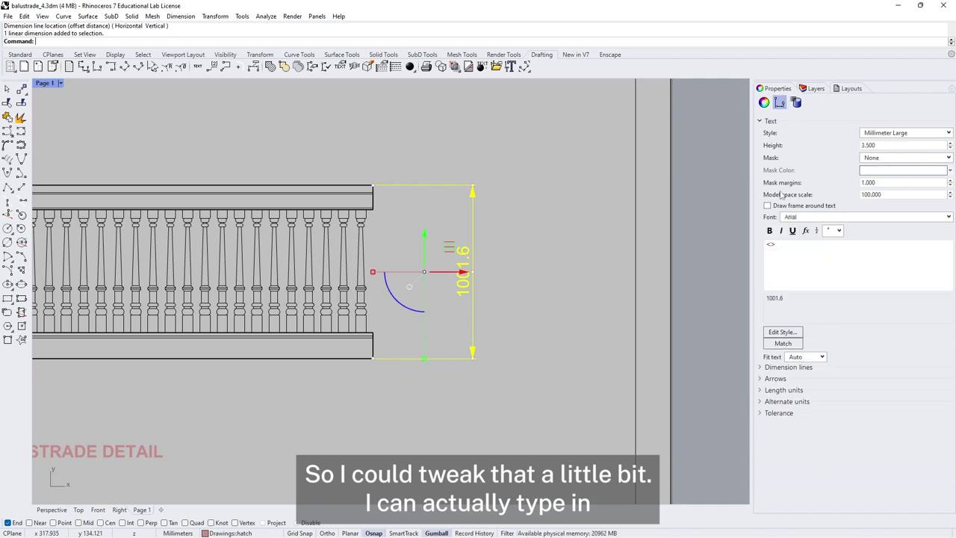
pyautogui.click(787, 297)
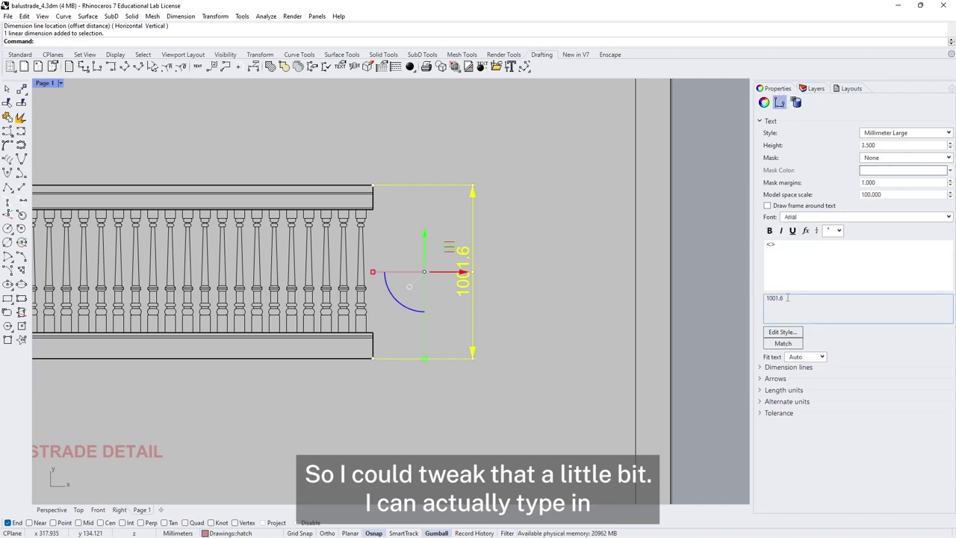
pyautogui.click(790, 245)
pyautogui.press('BackSpace')
pyautogui.press('BackSpace')
pyautogui.write('1000')
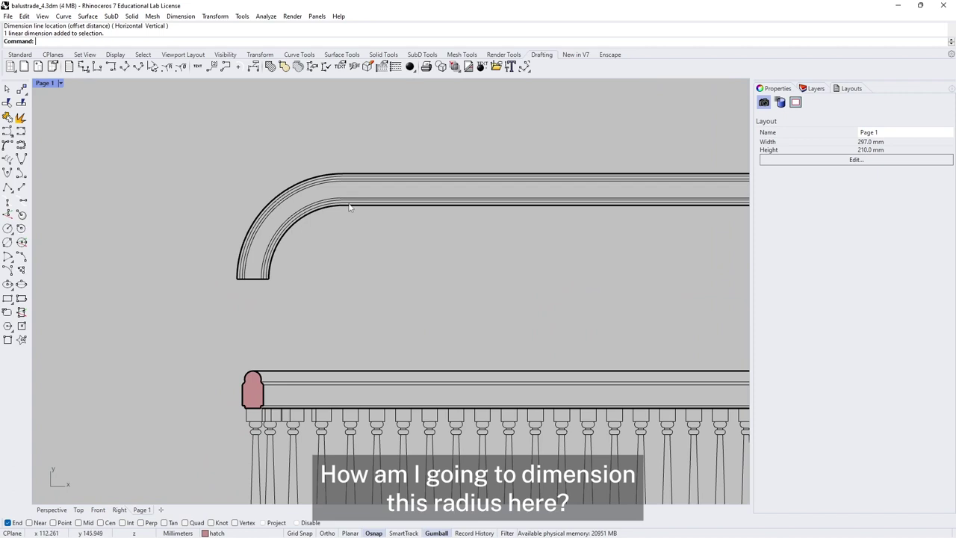
# - Add a radius dimension to the outer arc of the plan's curved handrail, with its text well outside the curve
pyautogui.click(167, 67)
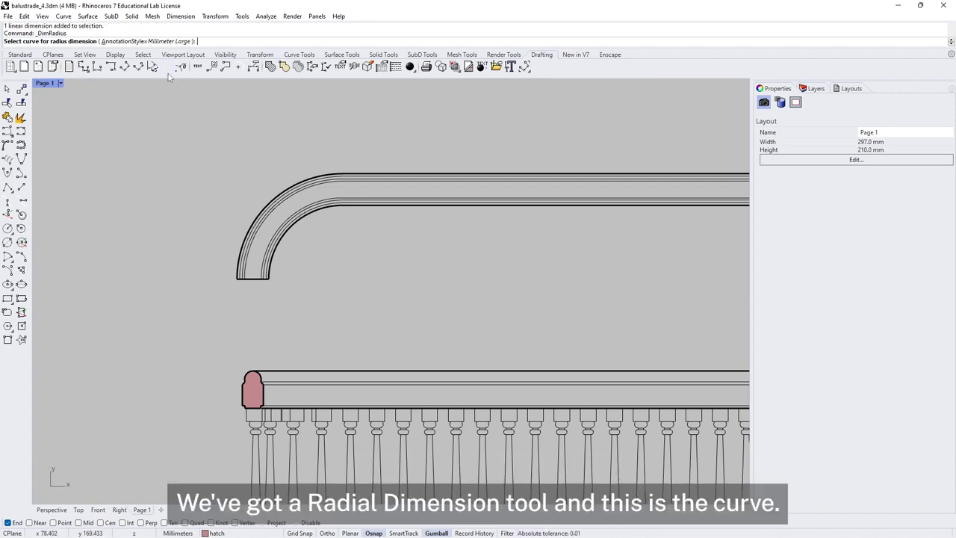
pyautogui.click(248, 235)
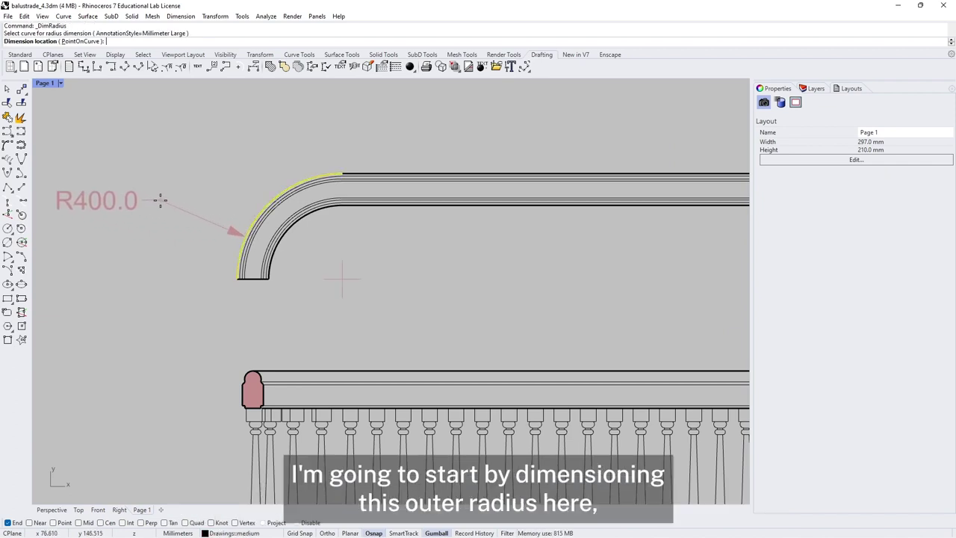
pyautogui.click(133, 183)
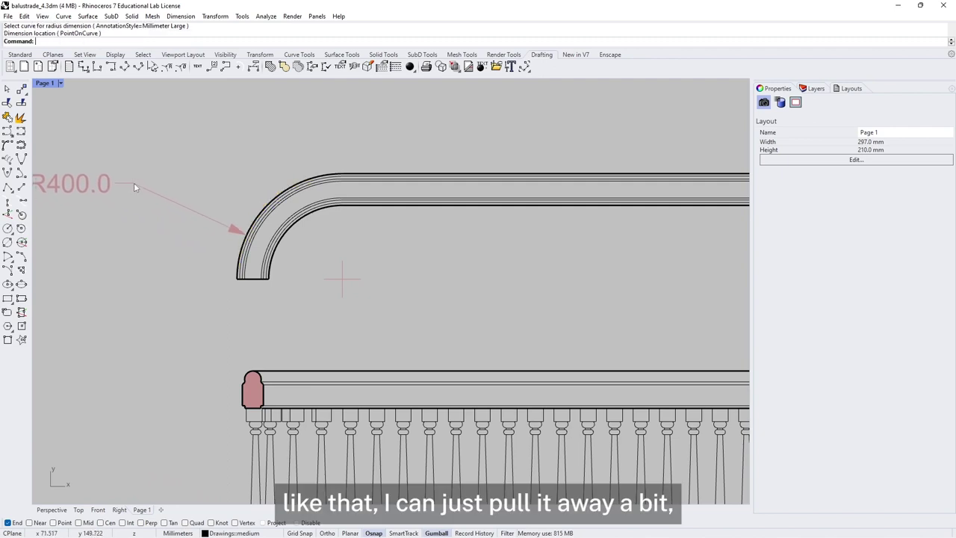
# - Add a radius dimension to the inner arc of the curved handrail, placing its text above the outer radius text
pyautogui.moveTo(159, 223); pyautogui.dragTo(304, 277, button='right')
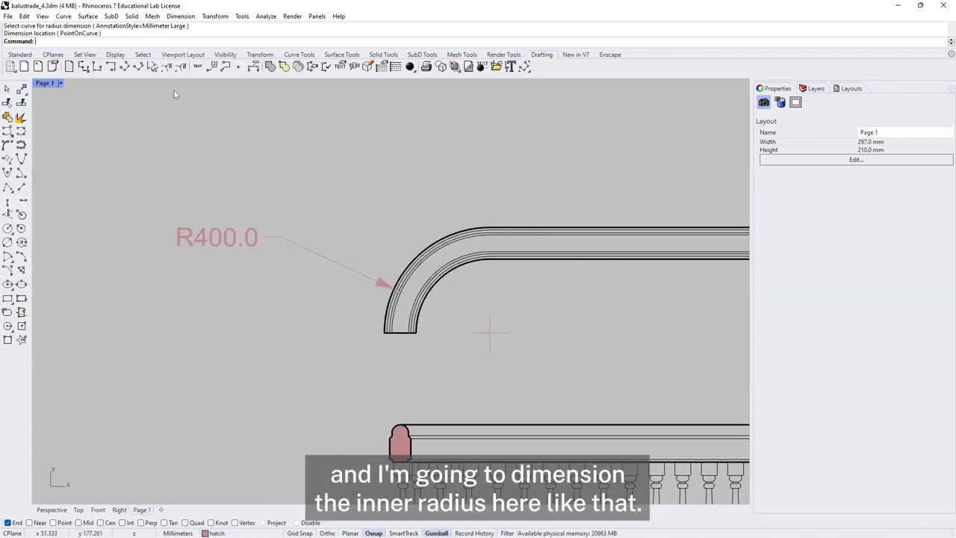
pyautogui.click(170, 67)
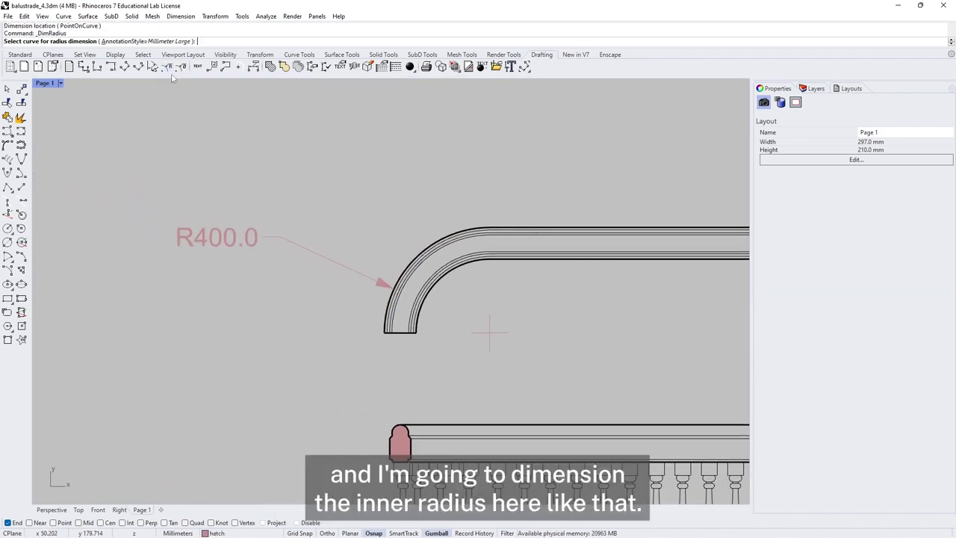
pyautogui.click(441, 282)
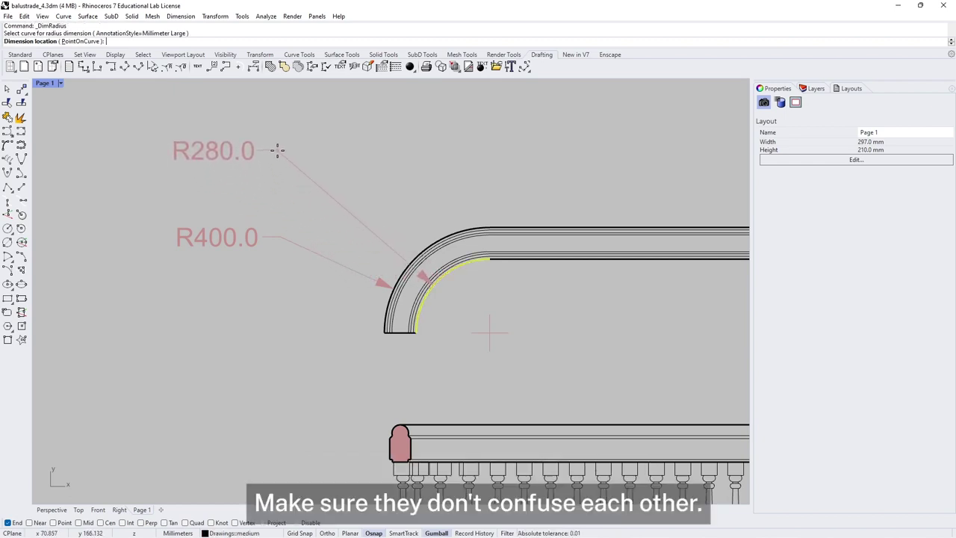
pyautogui.click(277, 150)
# - Add a horizontal linear dimension above the plan, from the handrail's straight end to the arc's centre mark
pyautogui.scroll(-2, 554, 294)
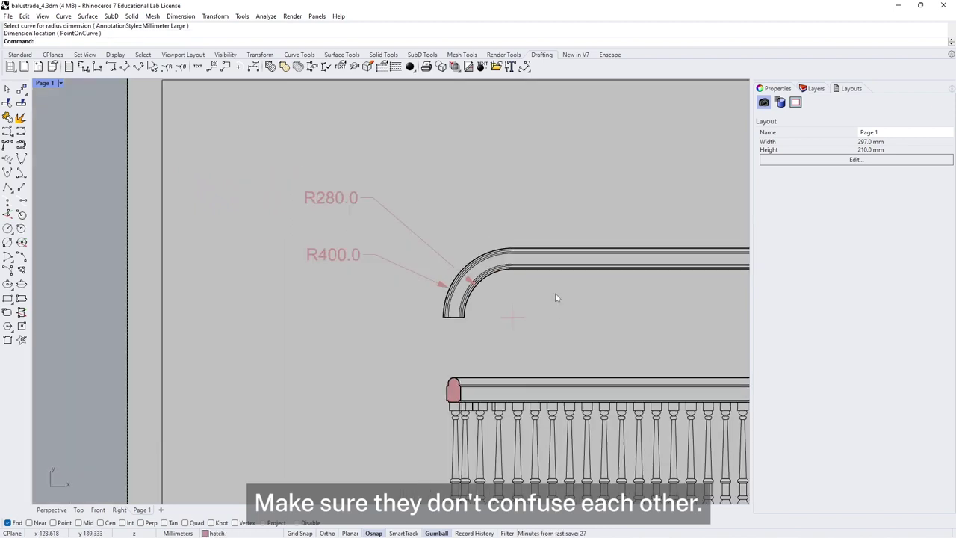
pyautogui.moveTo(556, 295); pyautogui.dragTo(391, 286, button='right')
pyautogui.scroll(1, 340, 310)
pyautogui.scroll(1, 359, 313)
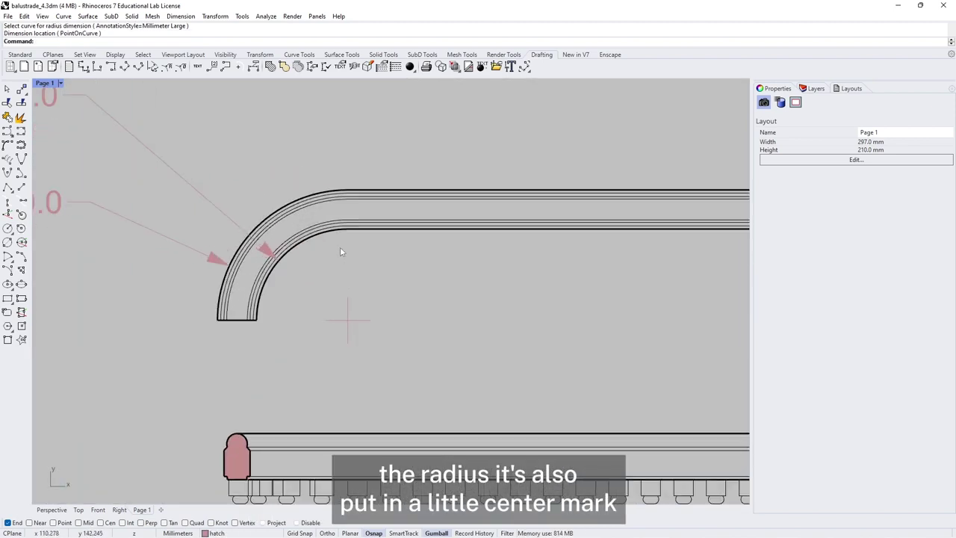
pyautogui.scroll(-3, 453, 279)
pyautogui.moveTo(396, 321); pyautogui.dragTo(326, 321, button='right')
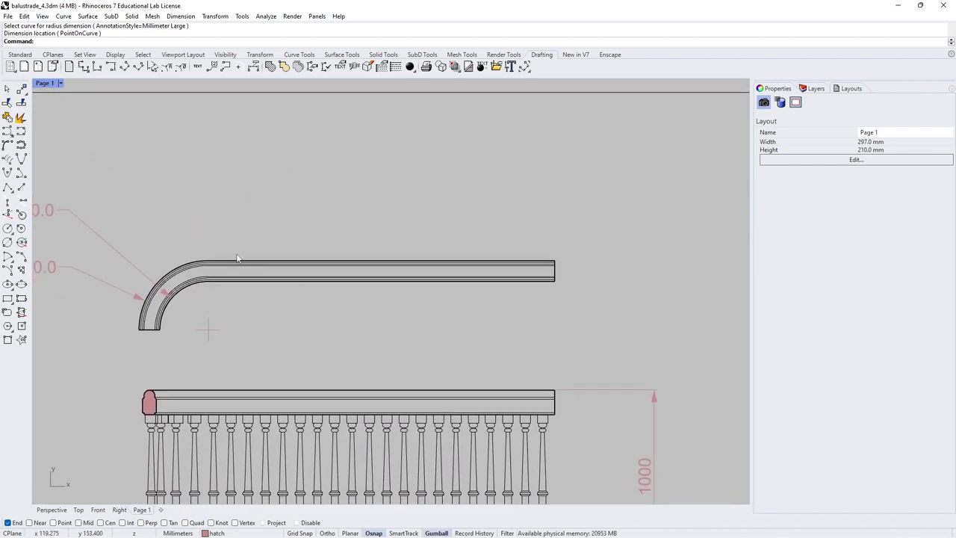
pyautogui.click(84, 67)
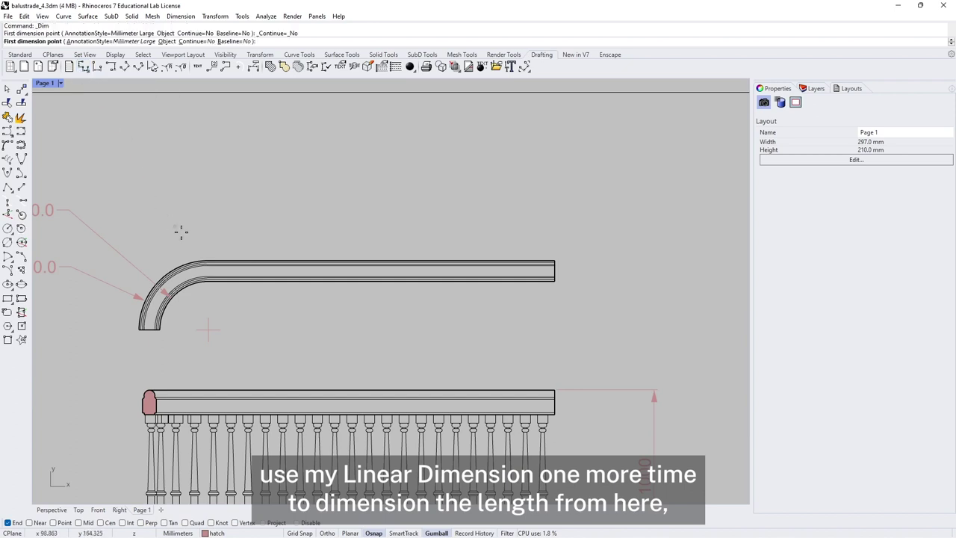
pyautogui.click(551, 259)
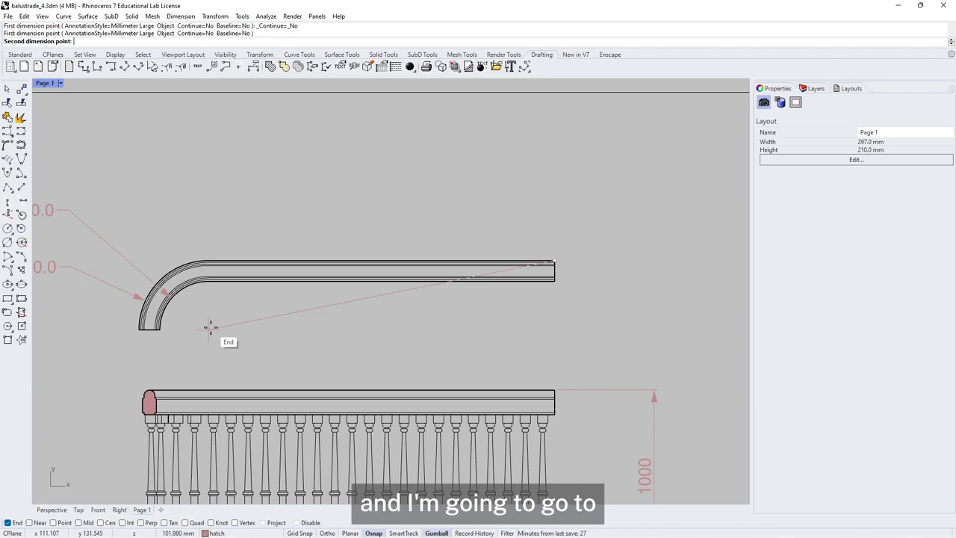
pyautogui.click(210, 326)
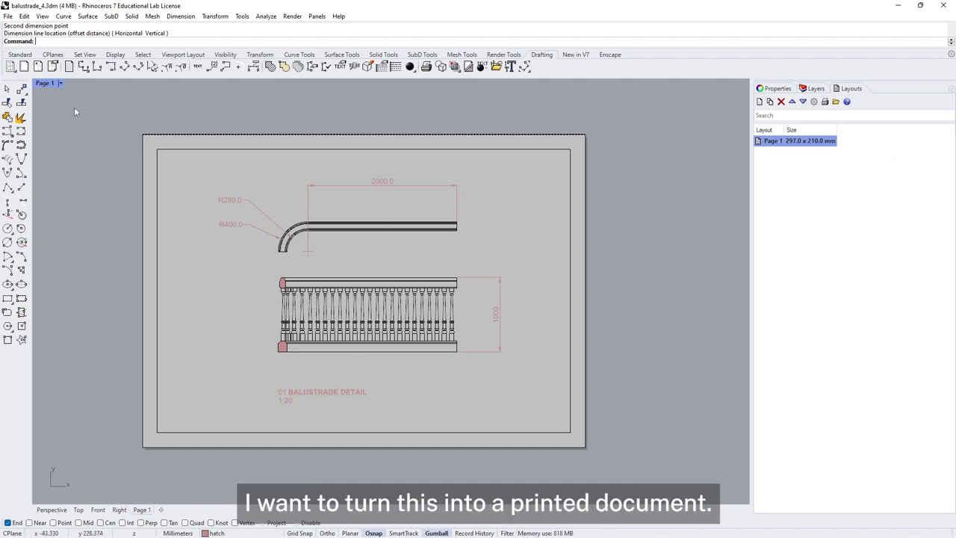
# - Print the layout page with Rhino PDF as the output destination
pyautogui.click(8, 15)
pyautogui.click(27, 225)
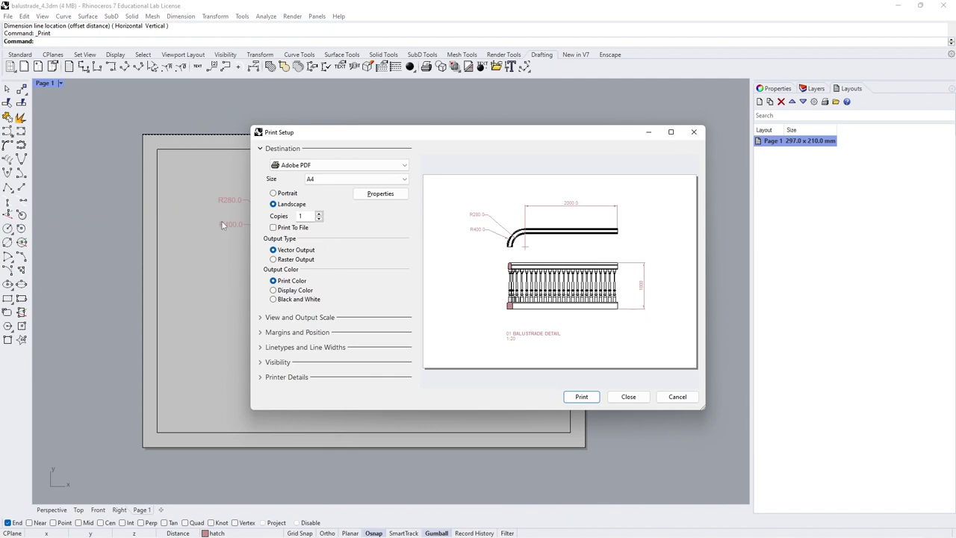
pyautogui.click(324, 166)
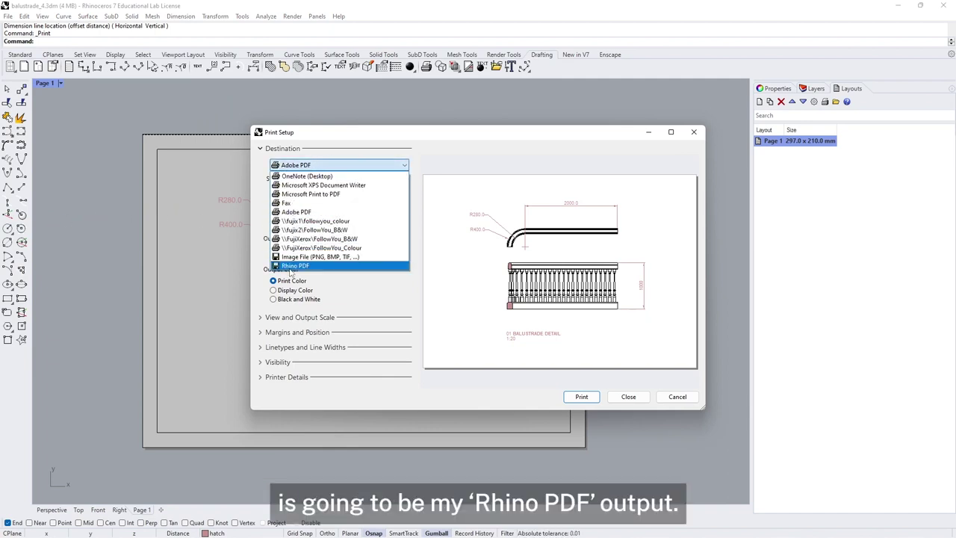
pyautogui.click(307, 266)
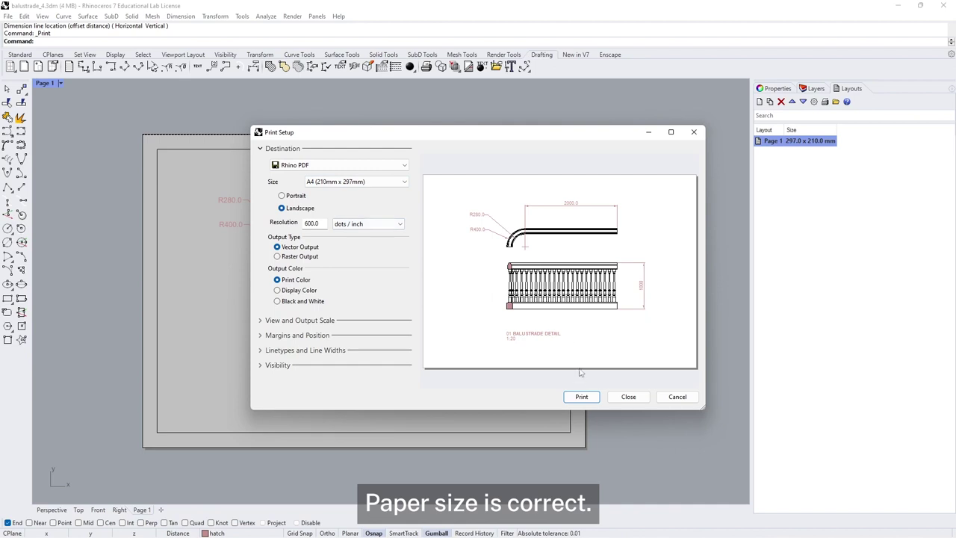
pyautogui.click(581, 397)
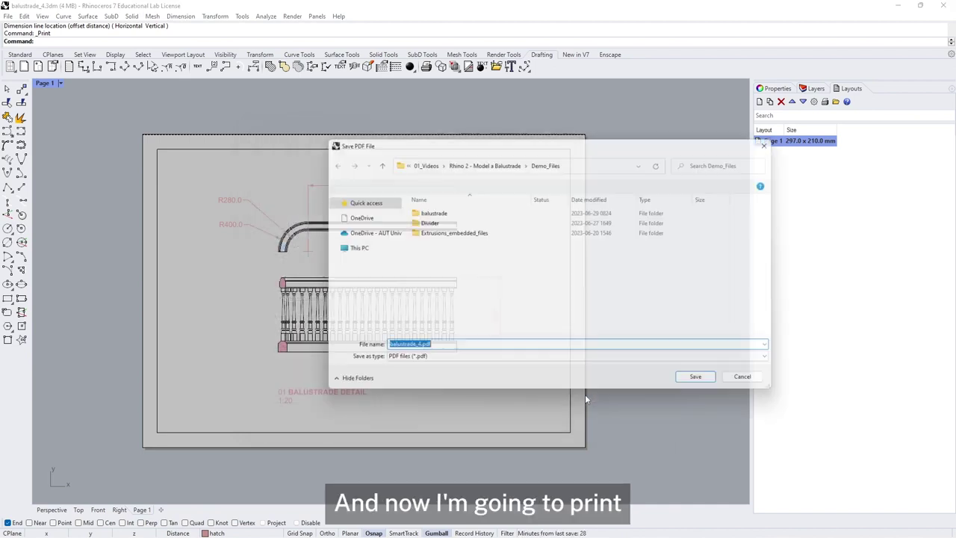